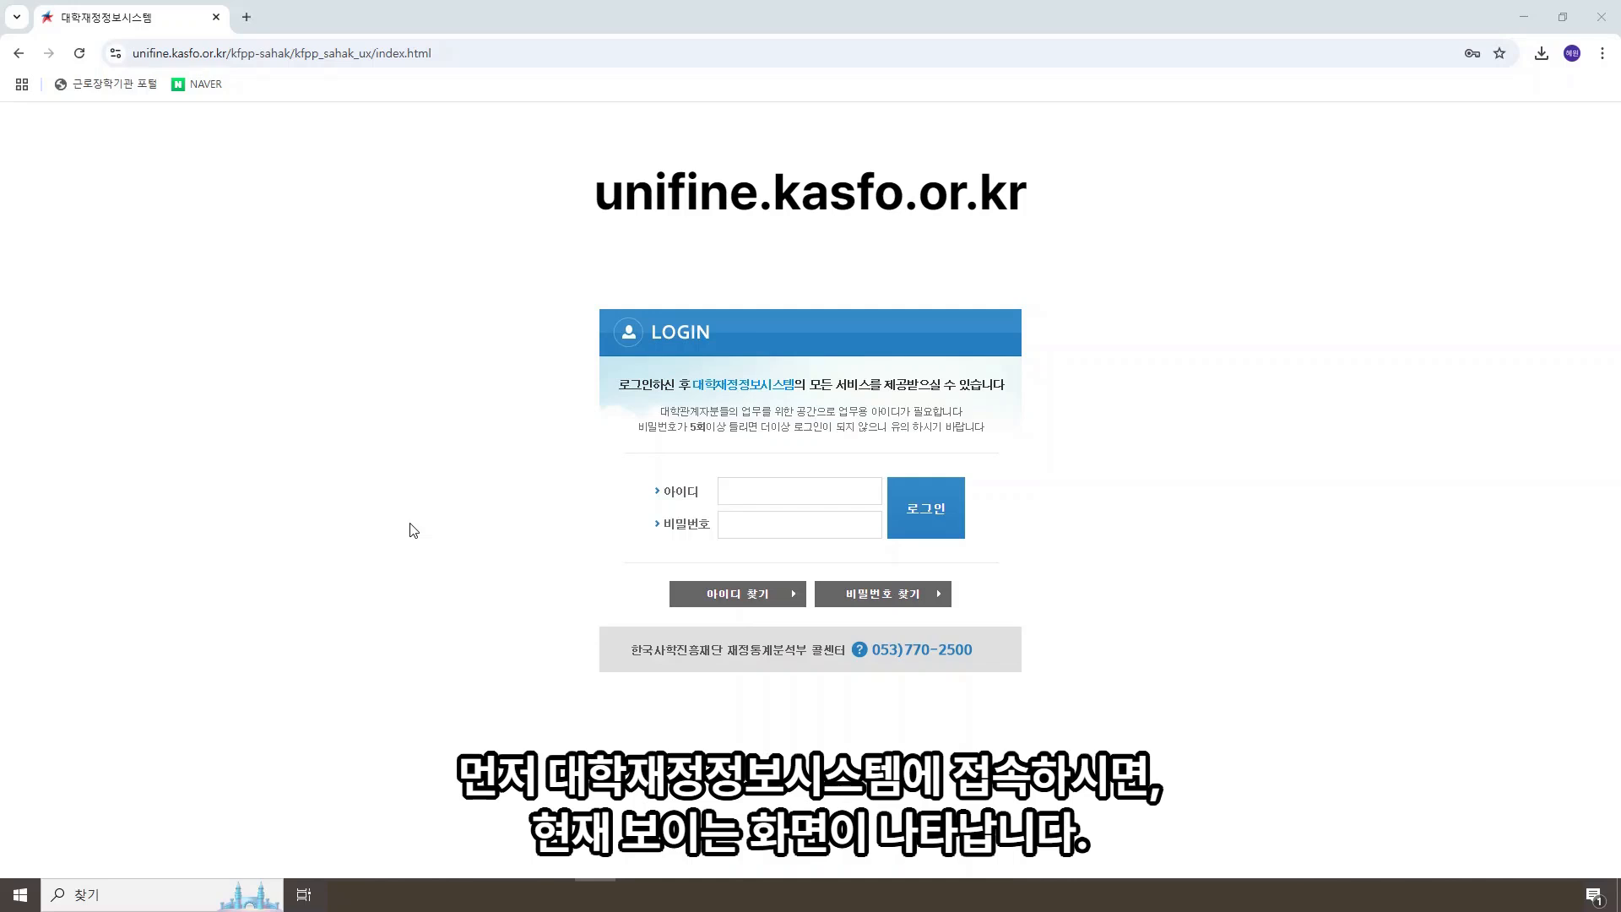
Step: Log in to the university finance system with the saved test account ID and its password
{"action": "left_click", "coordinate": [779, 496]}
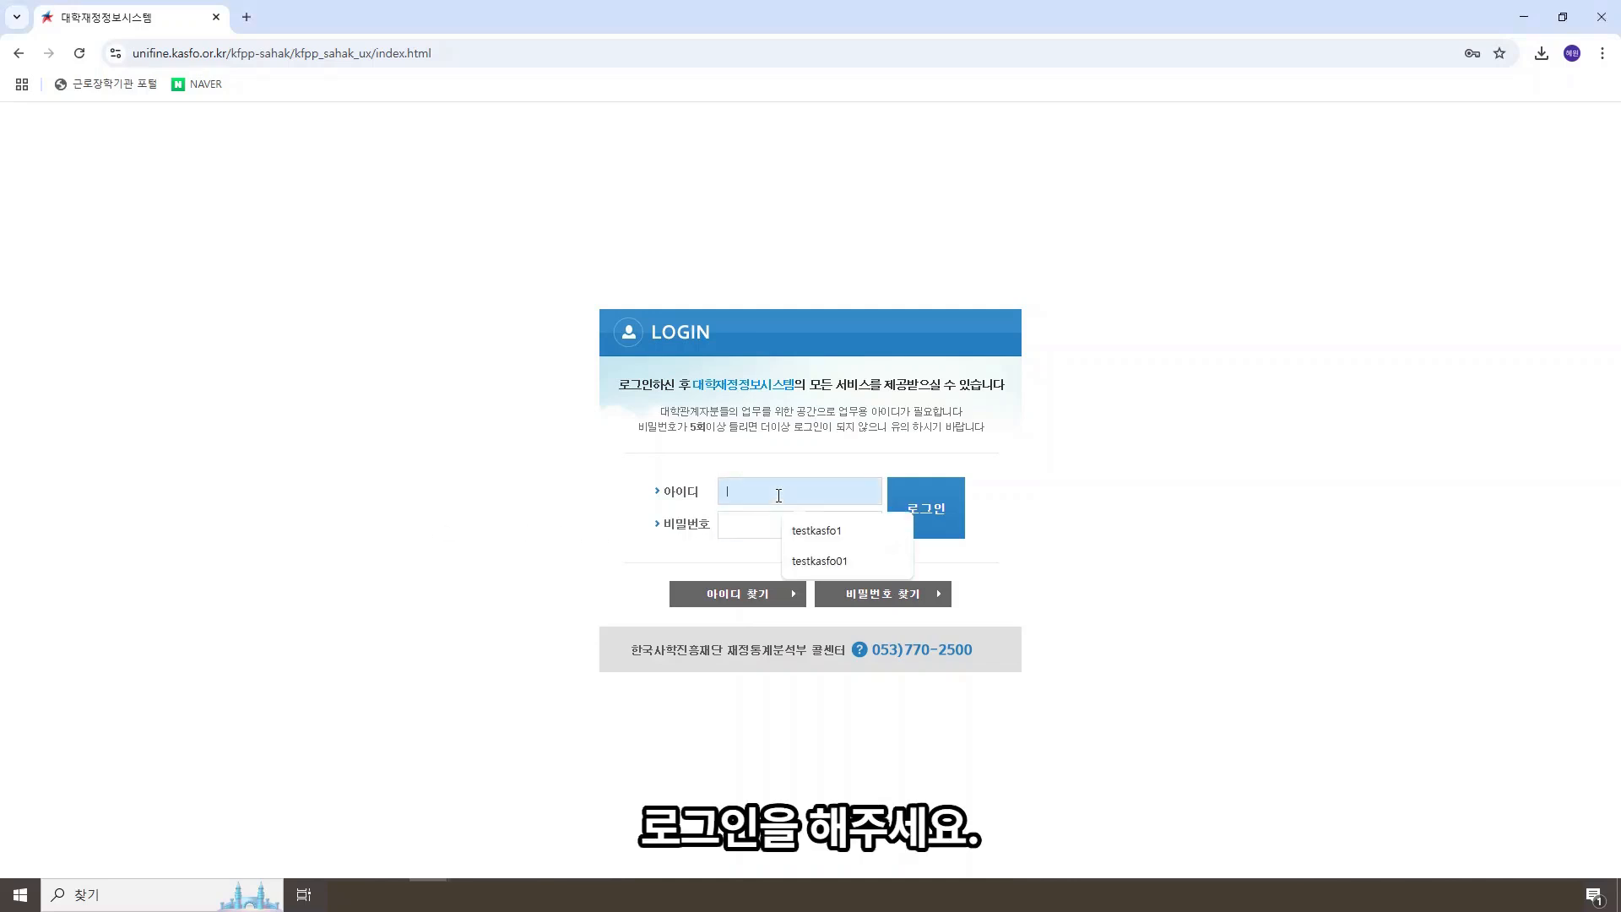
{"action": "left_click", "coordinate": [801, 529]}
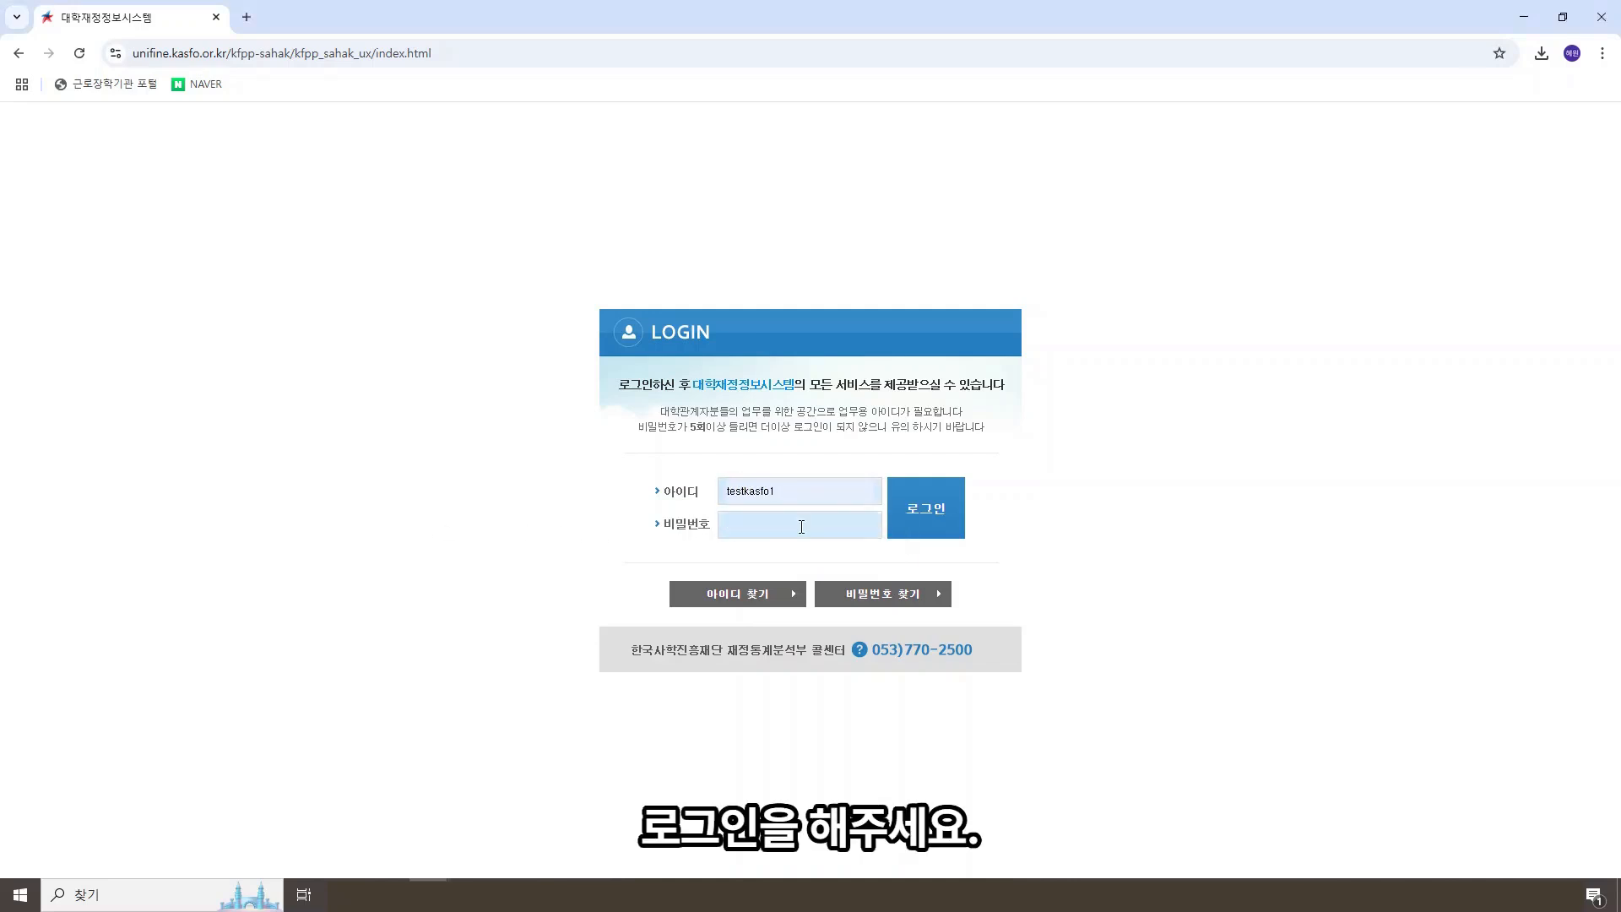
{"action": "left_click", "coordinate": [802, 527]}
{"action": "type", "text": "•••"}
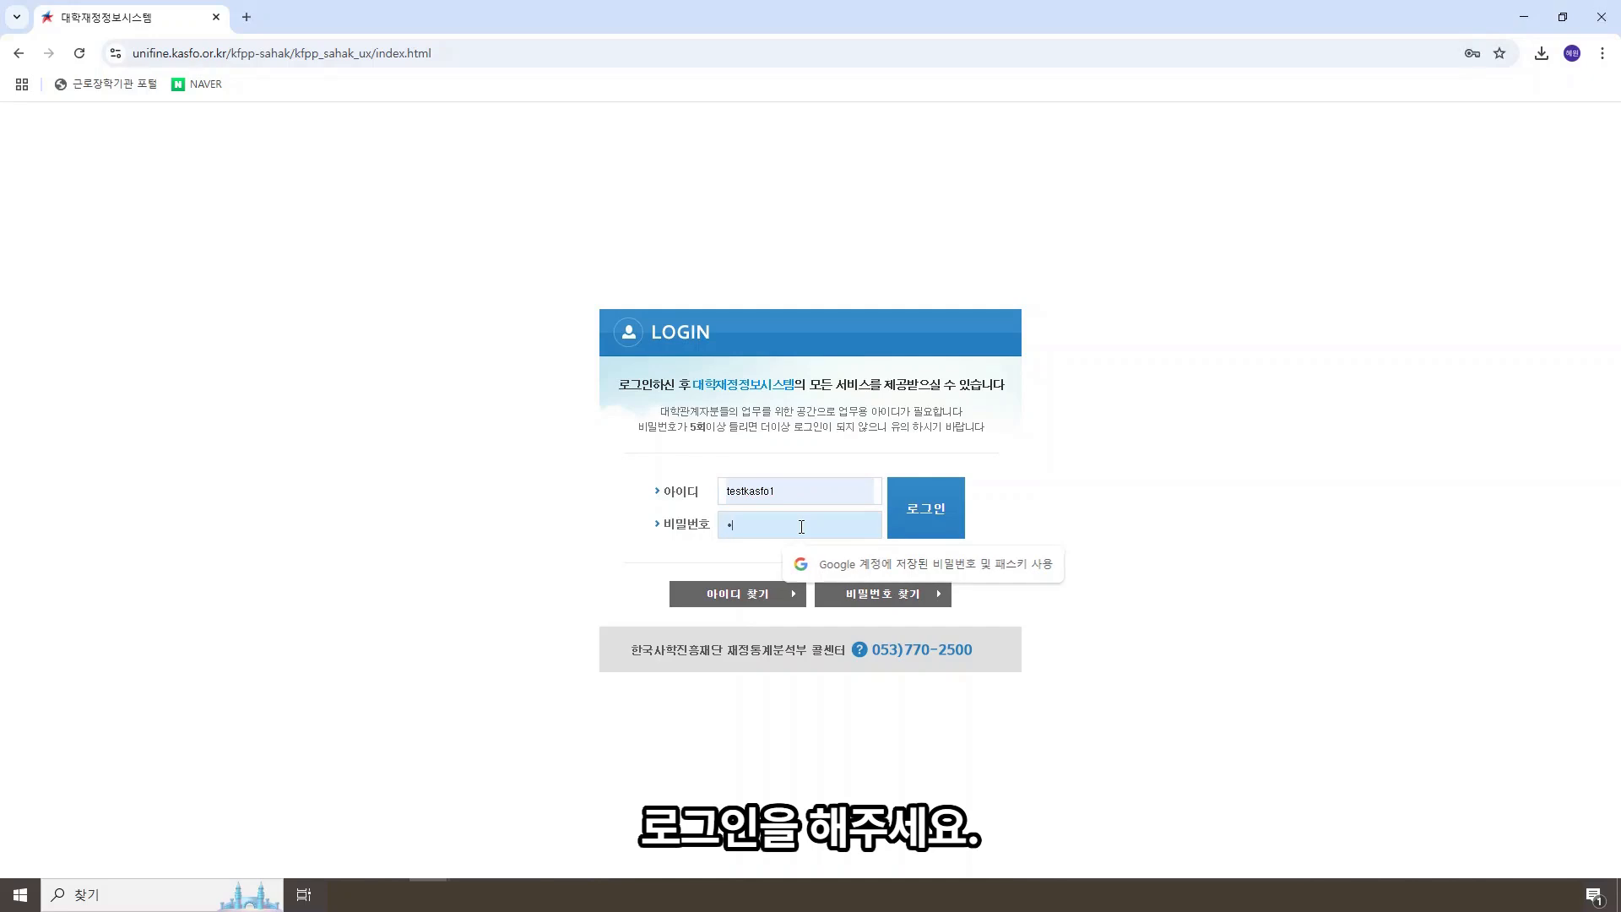
{"action": "type", "text": "••••"}
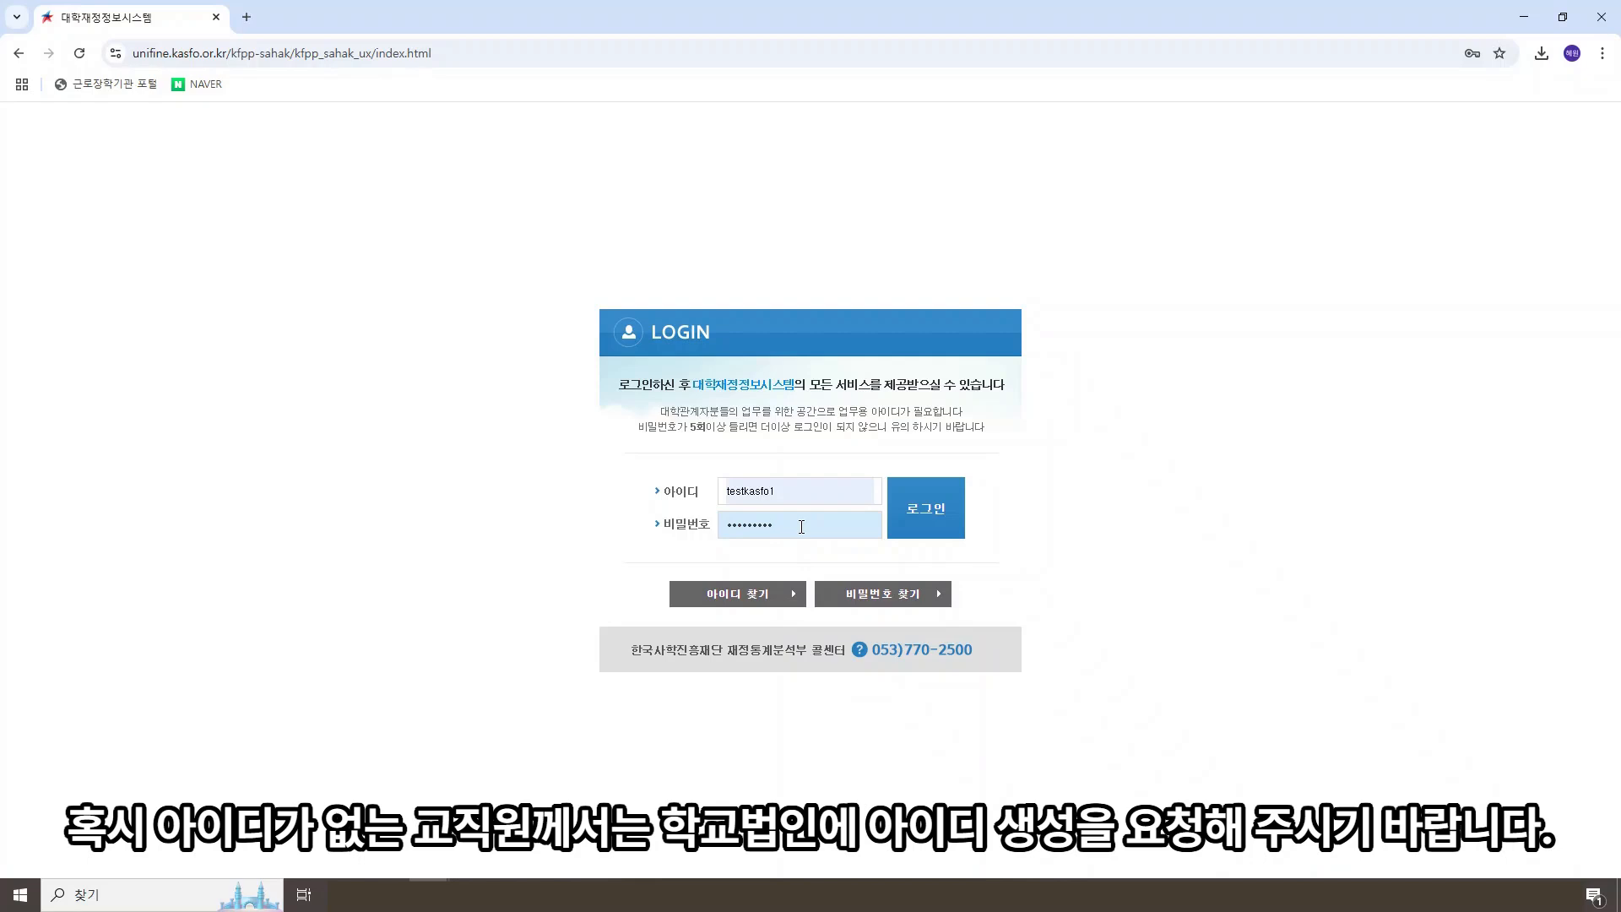
{"action": "left_click", "coordinate": [911, 530]}
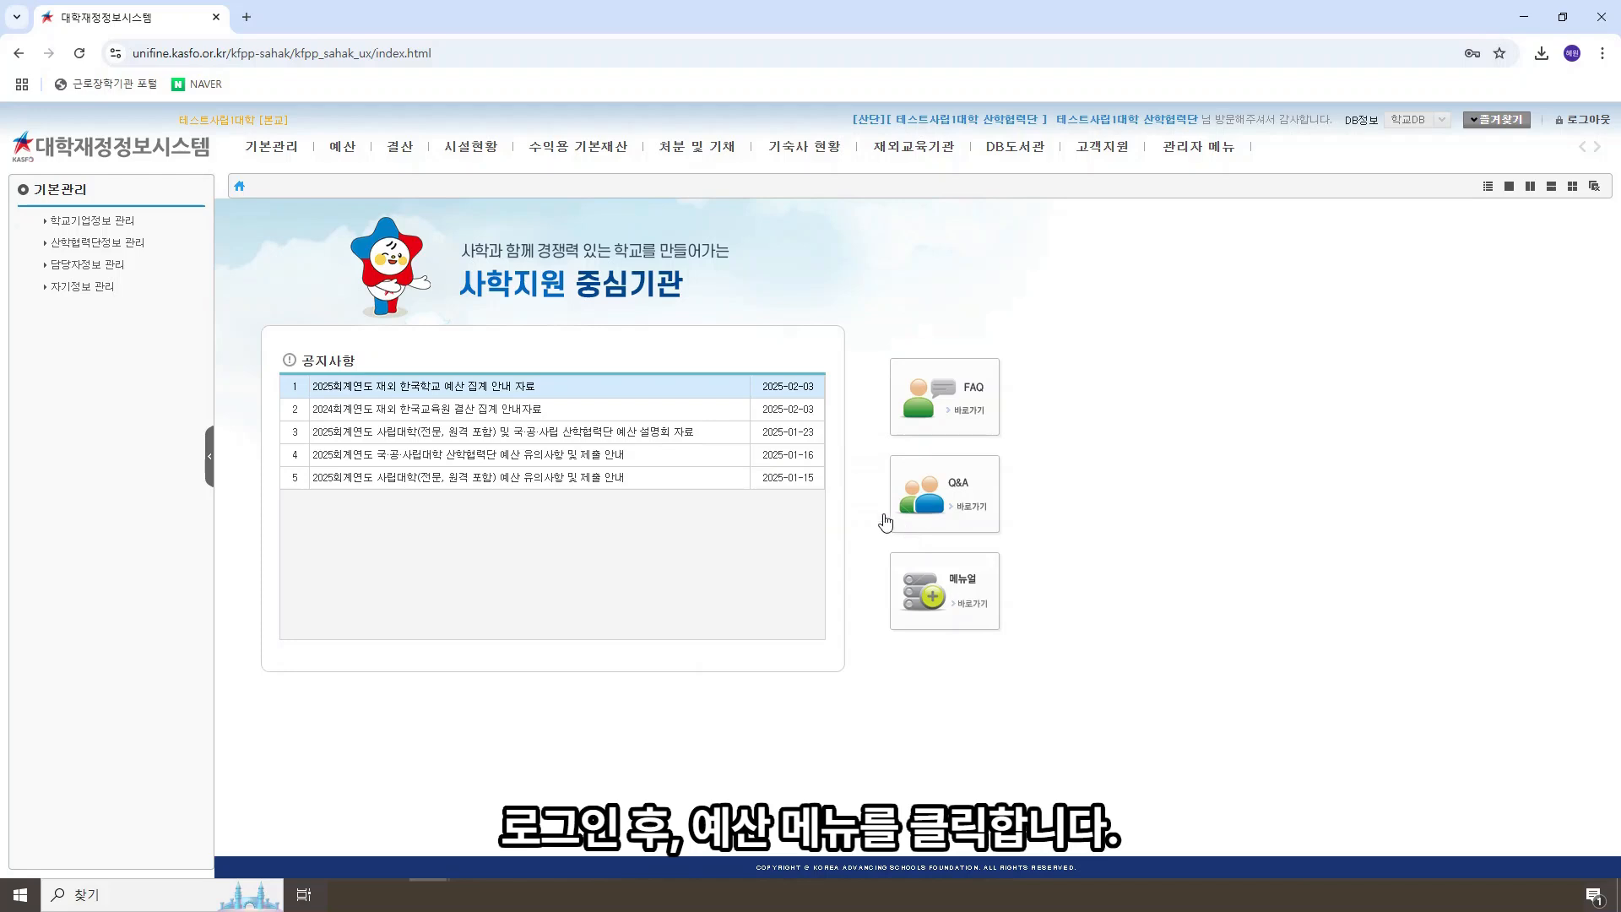
Step: In the 예산 section's 담당자정보, update the last part of the 책임자 phone number and save the contact details
{"action": "left_click", "coordinate": [350, 161]}
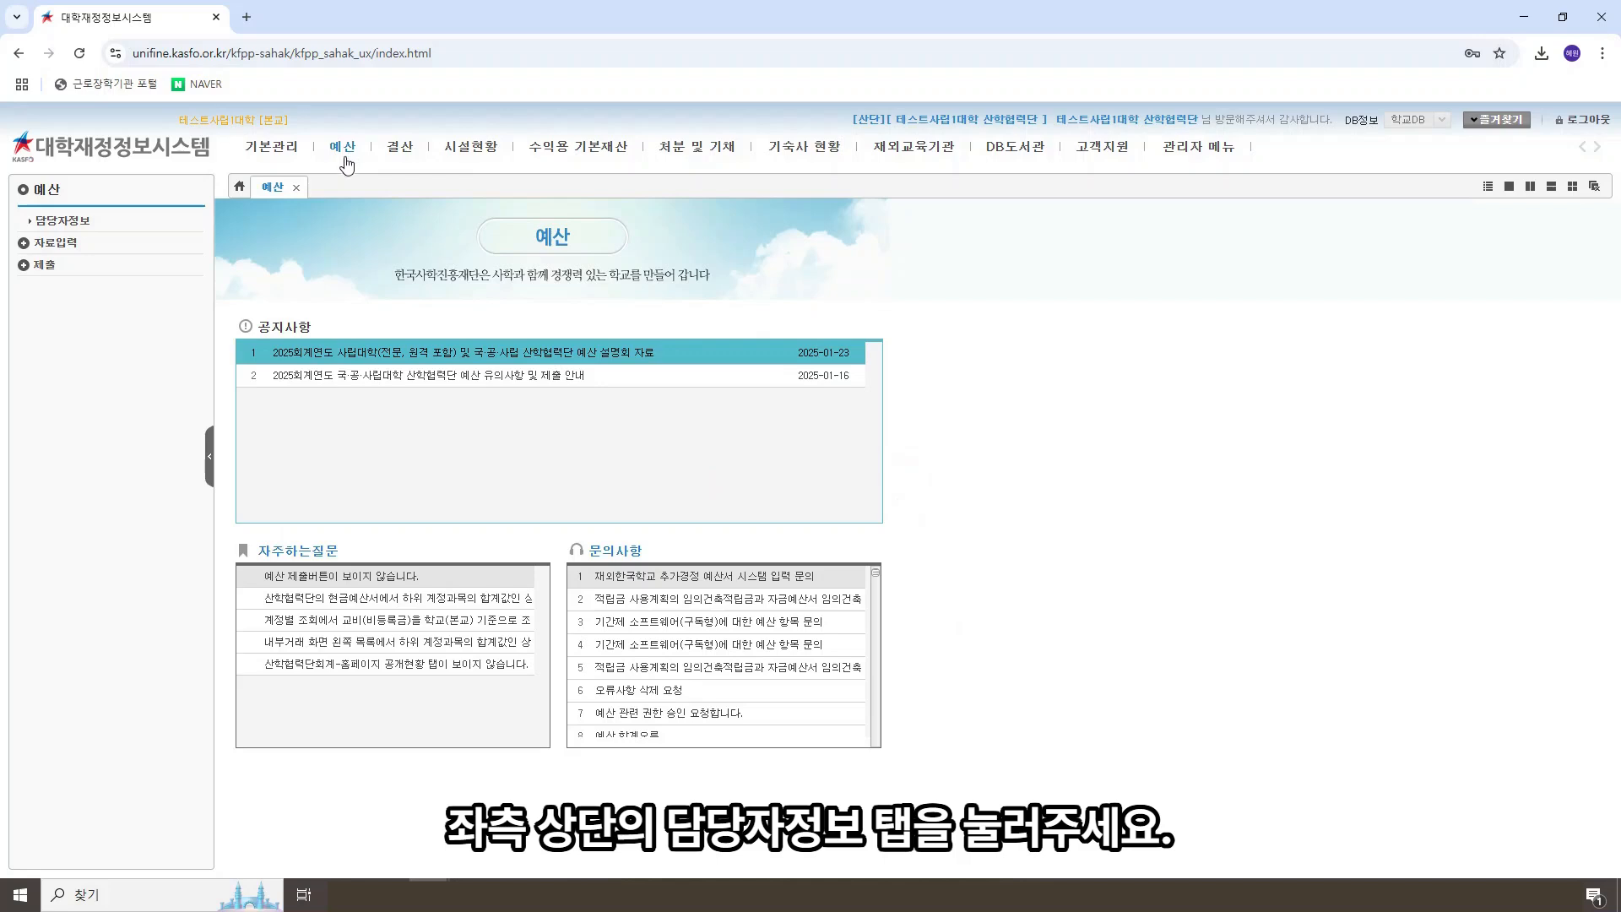
{"action": "left_click", "coordinate": [82, 222]}
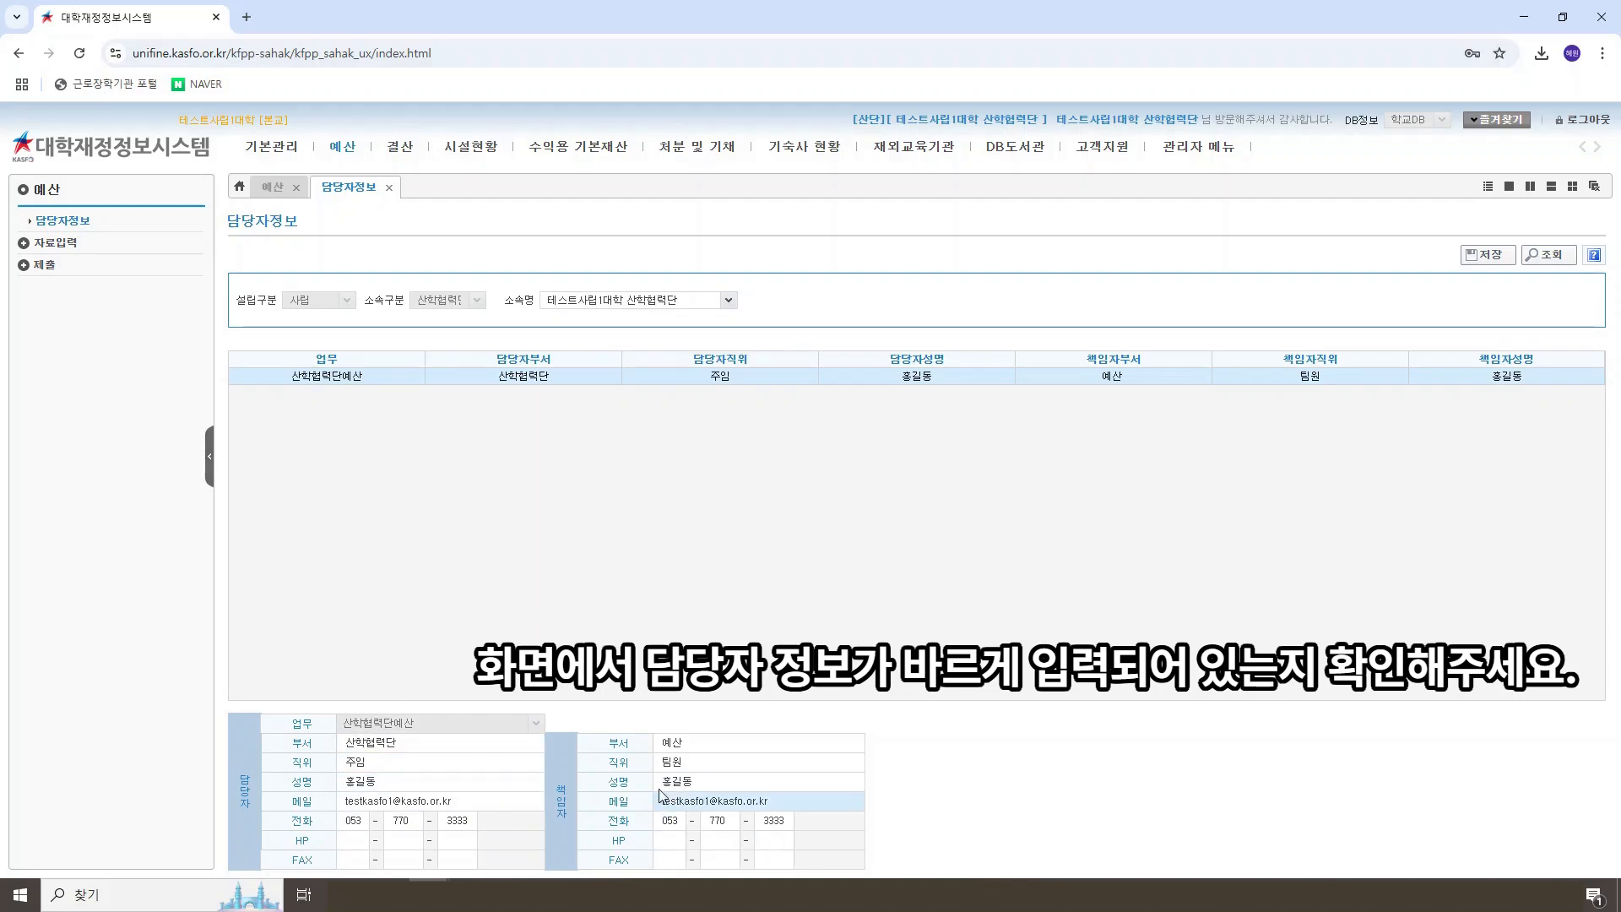
{"action": "left_click", "coordinate": [773, 820]}
{"action": "type", "text": "1234"}
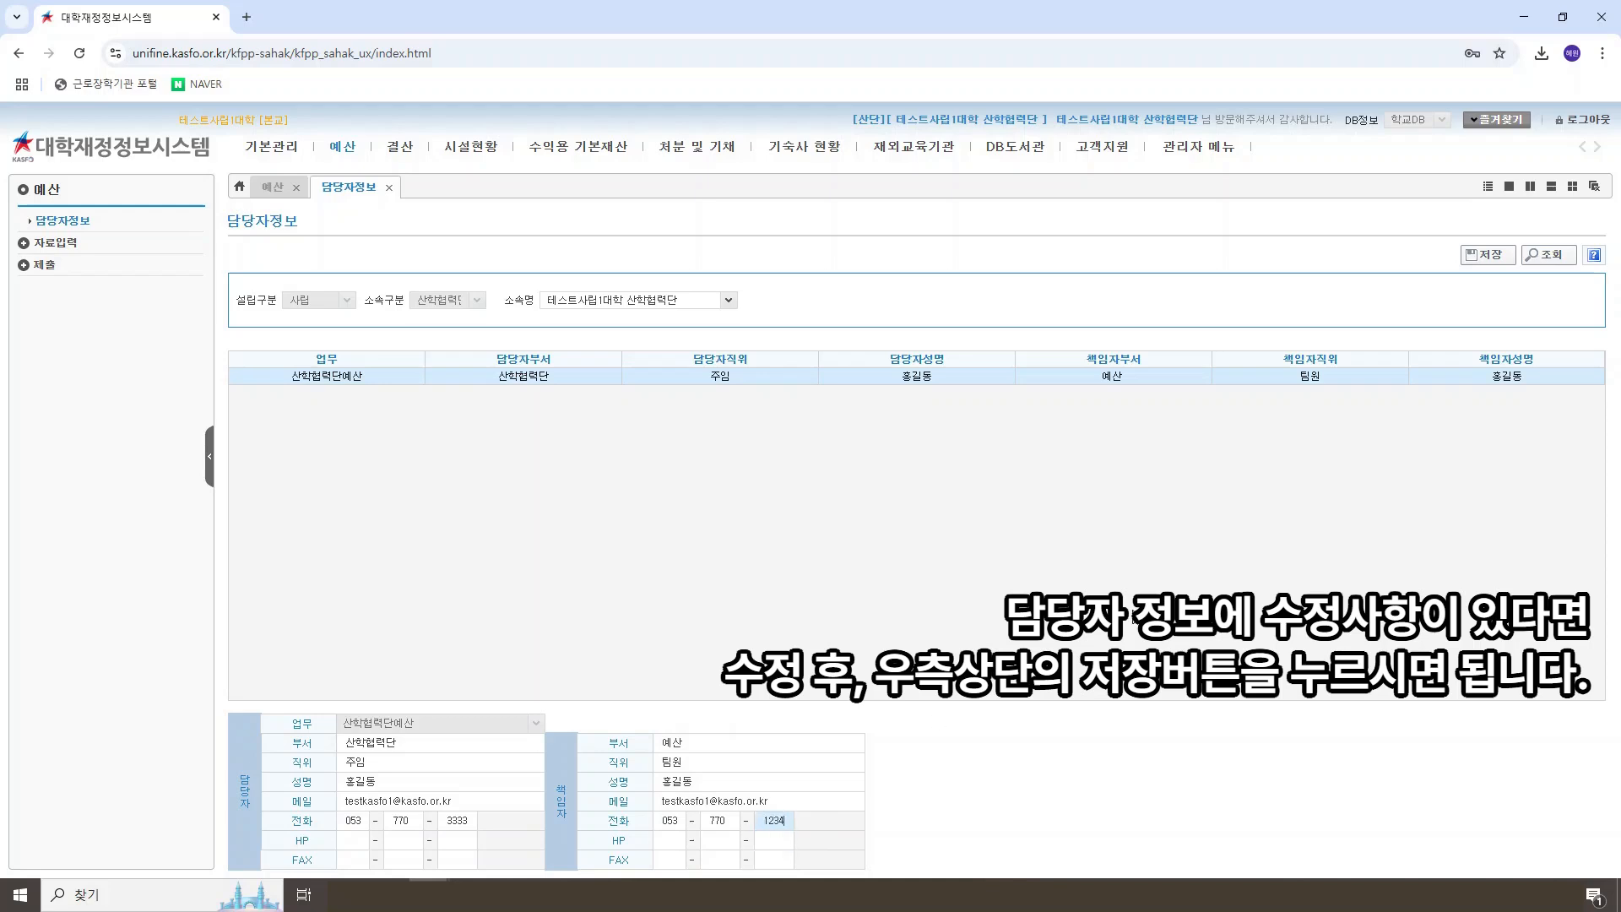
{"action": "left_click", "coordinate": [1135, 617]}
{"action": "left_click", "coordinate": [1480, 257]}
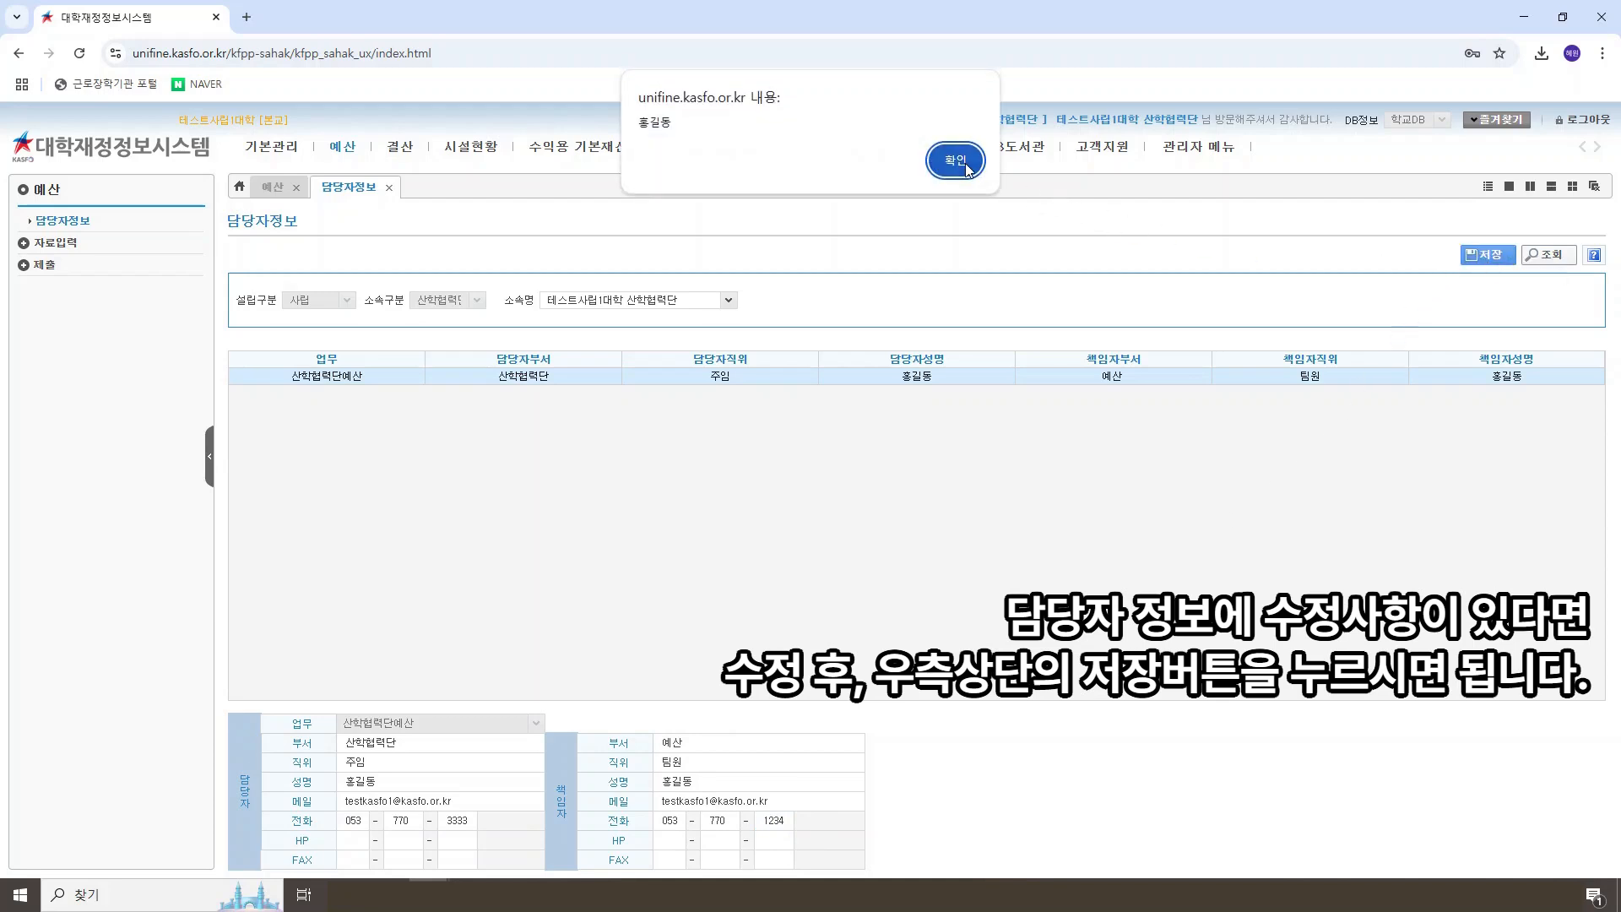
{"action": "left_click", "coordinate": [963, 159]}
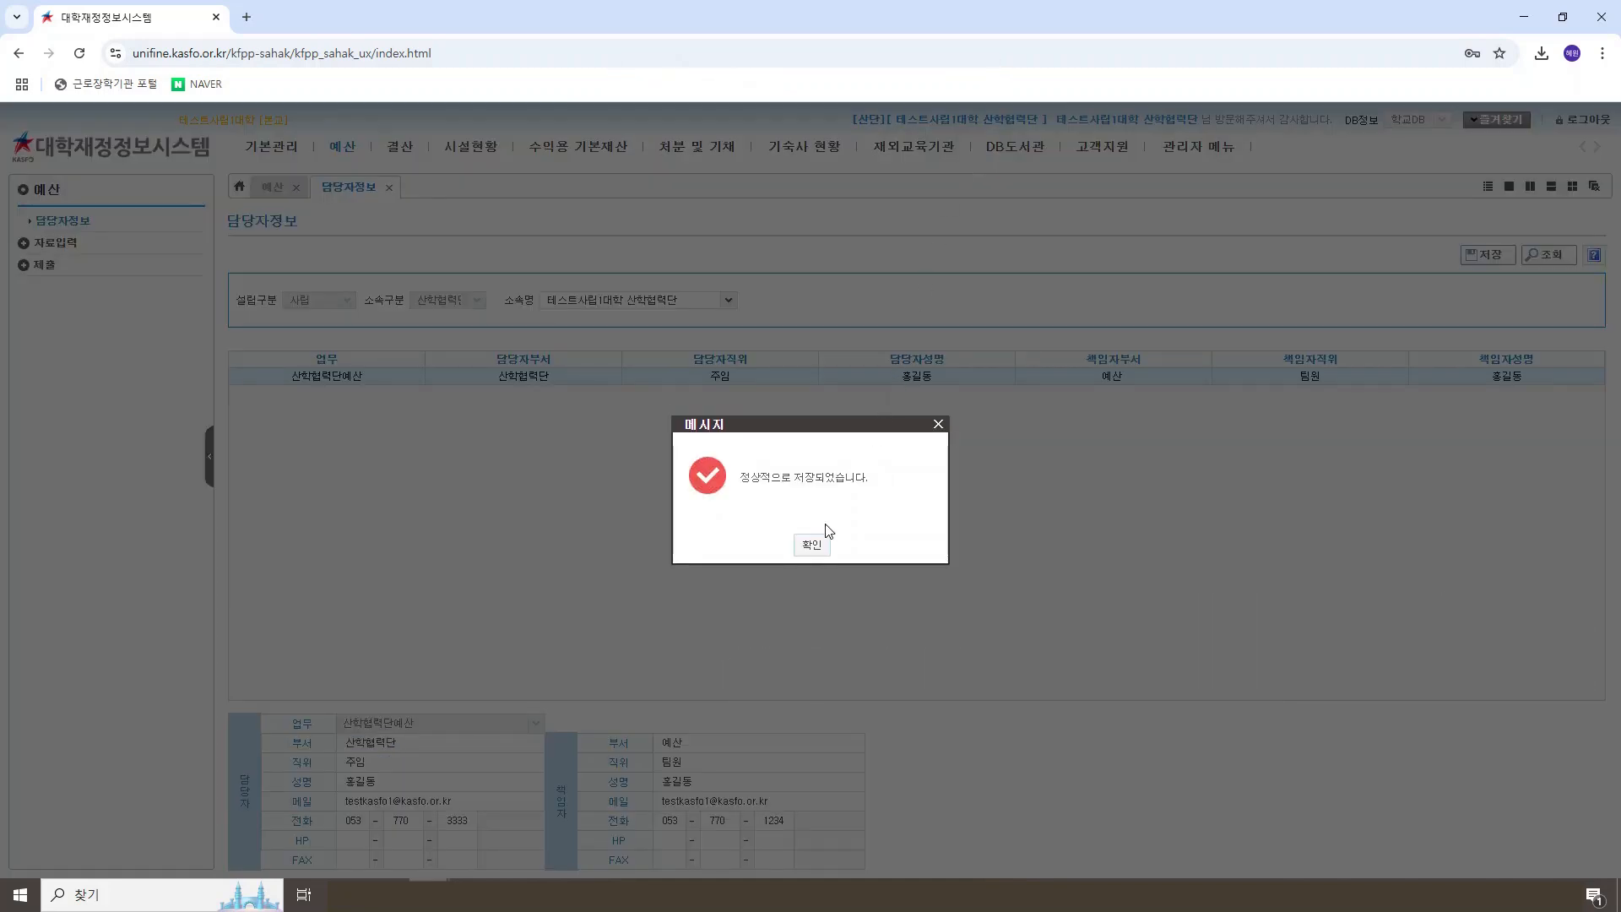
{"action": "left_click", "coordinate": [812, 545]}
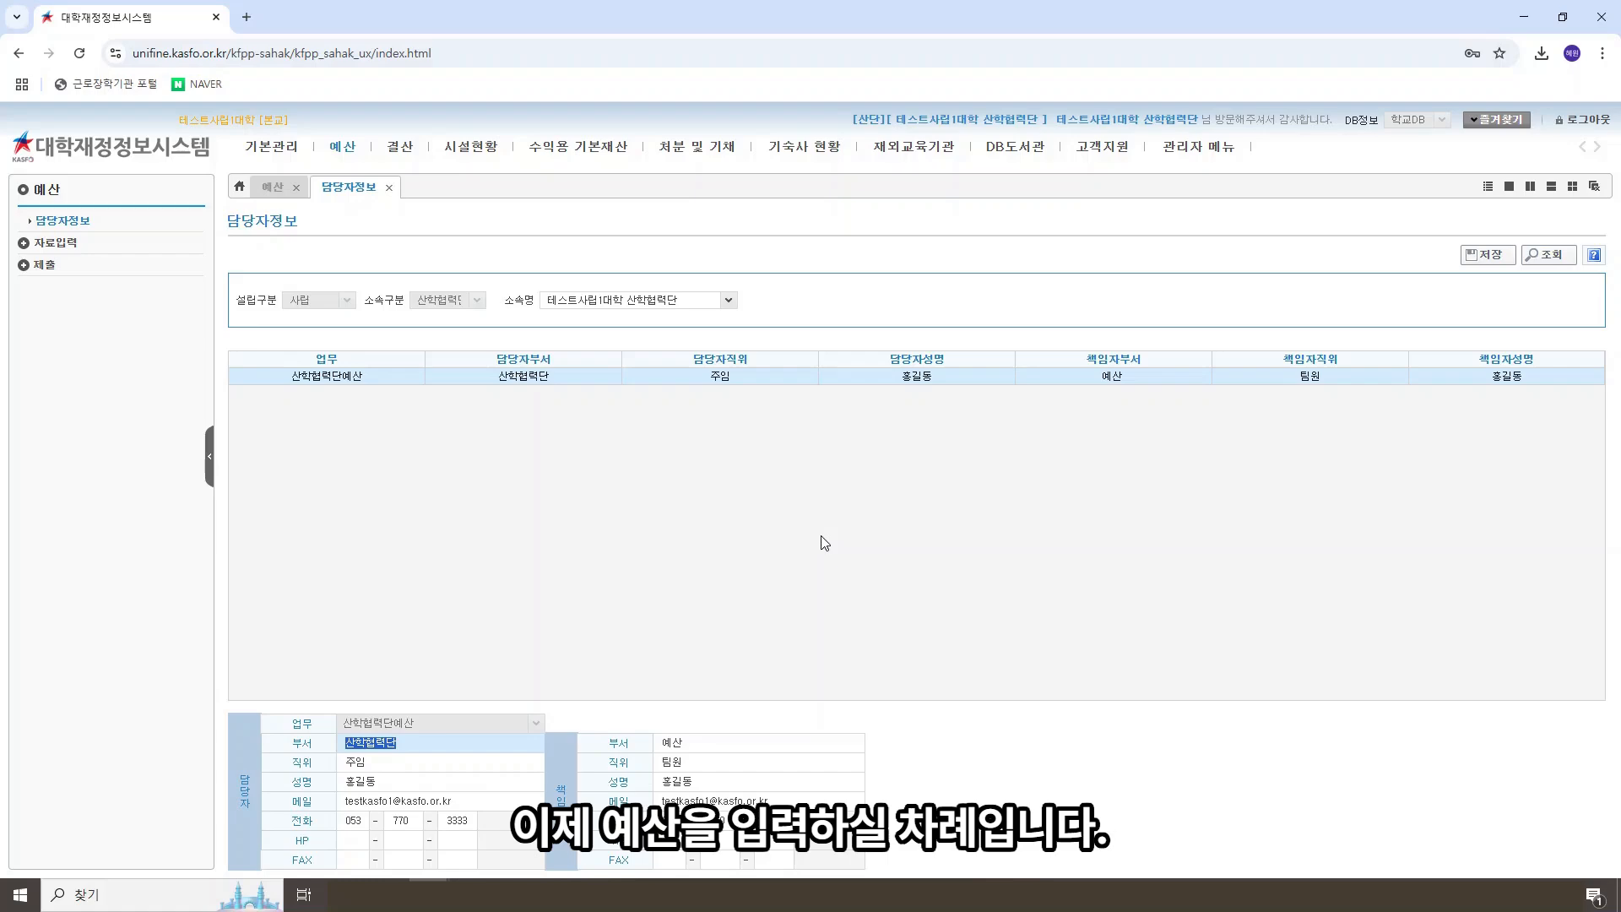
Step: Open the 현금예산서 of 산학협력단회계 within the budget's 자료입력 section
{"action": "left_click", "coordinate": [78, 244]}
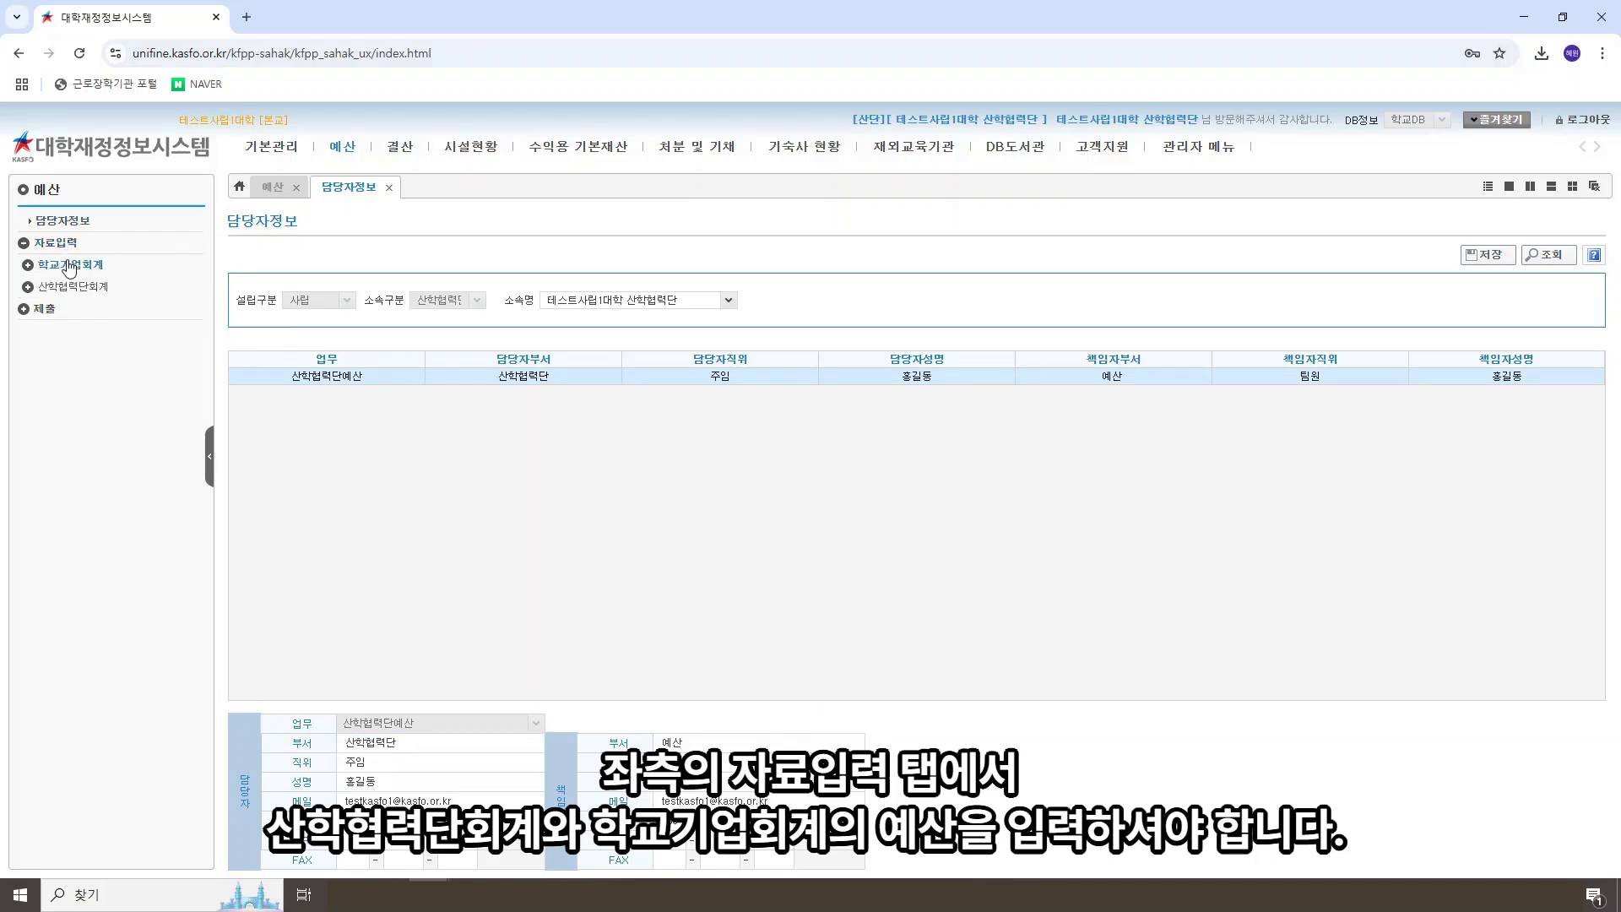
{"action": "left_click", "coordinate": [71, 265]}
{"action": "left_click", "coordinate": [58, 330]}
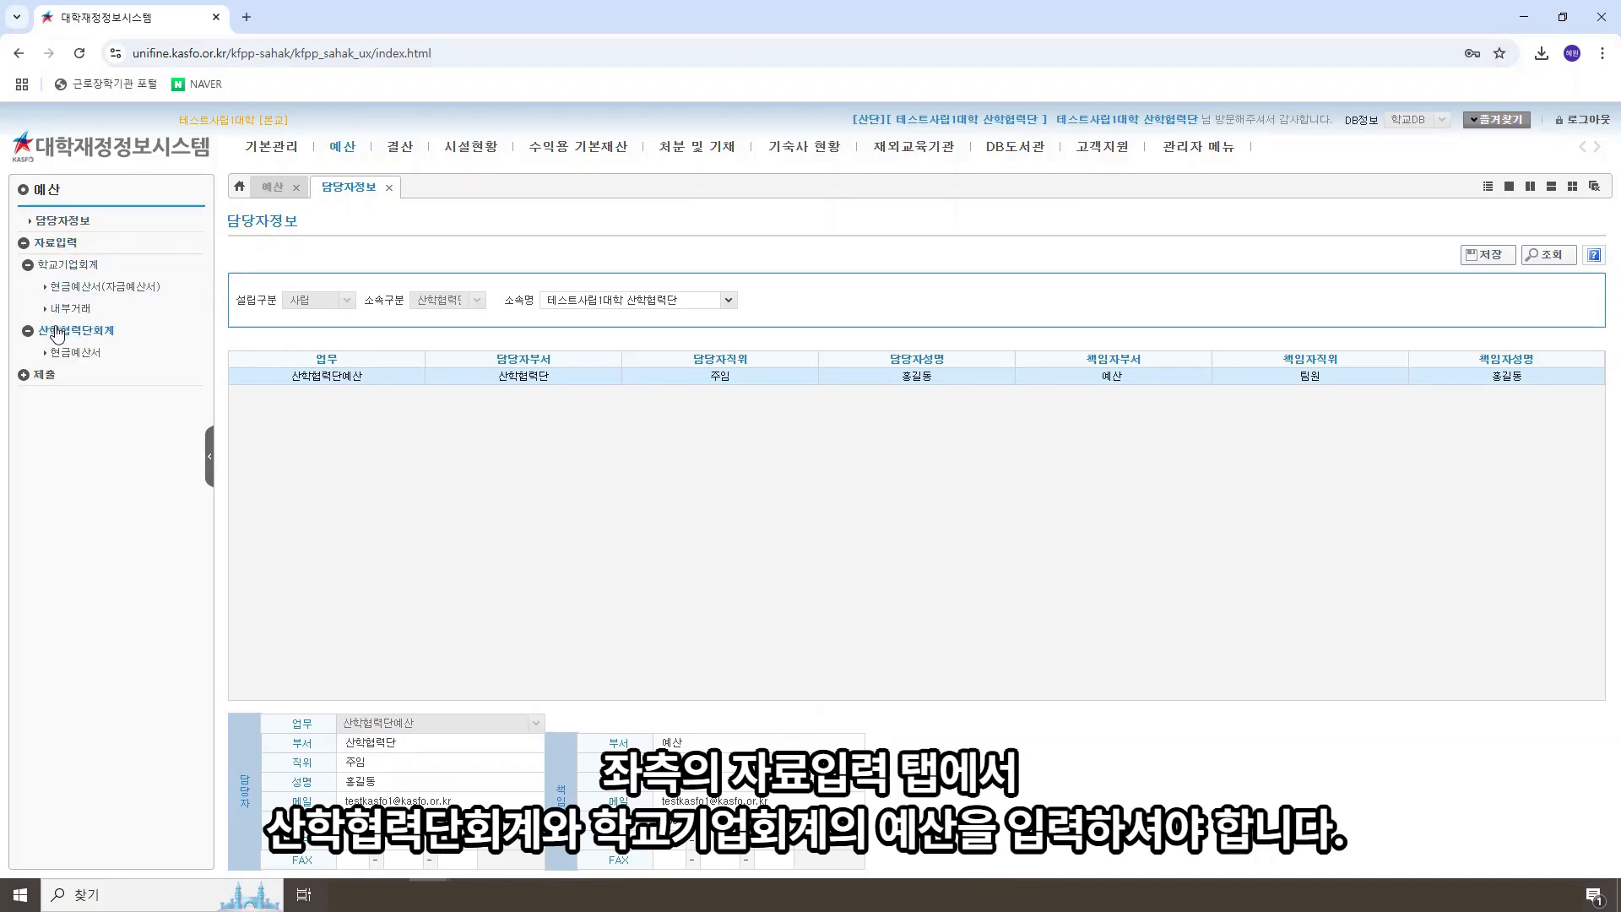
{"action": "left_click", "coordinate": [95, 359]}
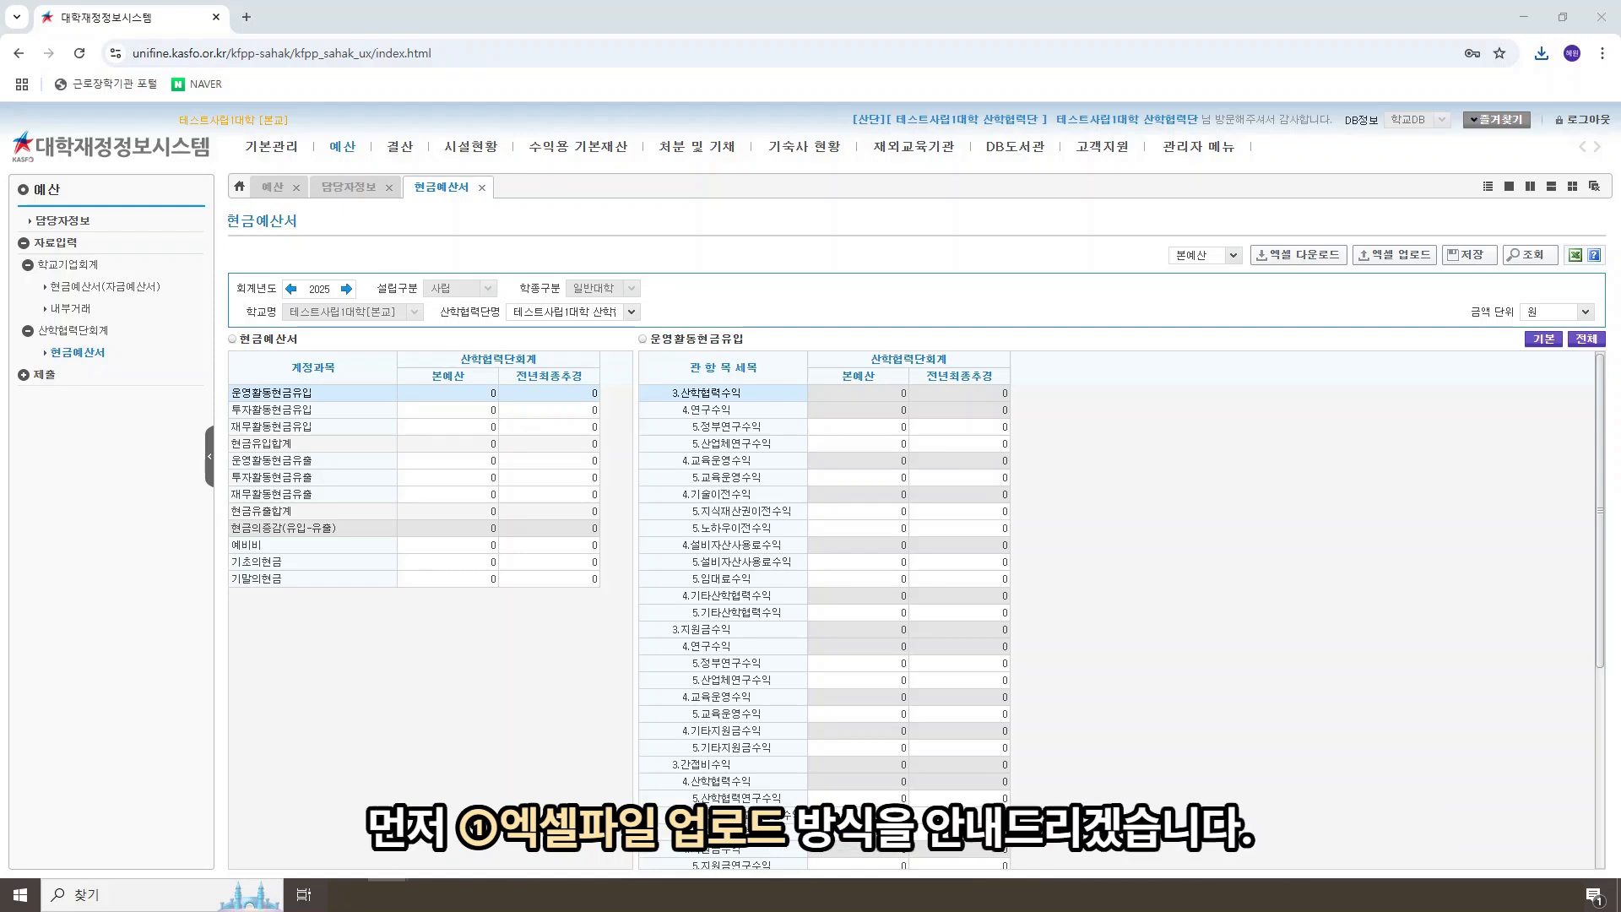
Step: Download the Excel form for the 본예산 of the 현금예산서 and open the downloaded file in Excel
{"action": "left_click", "coordinate": [1233, 256]}
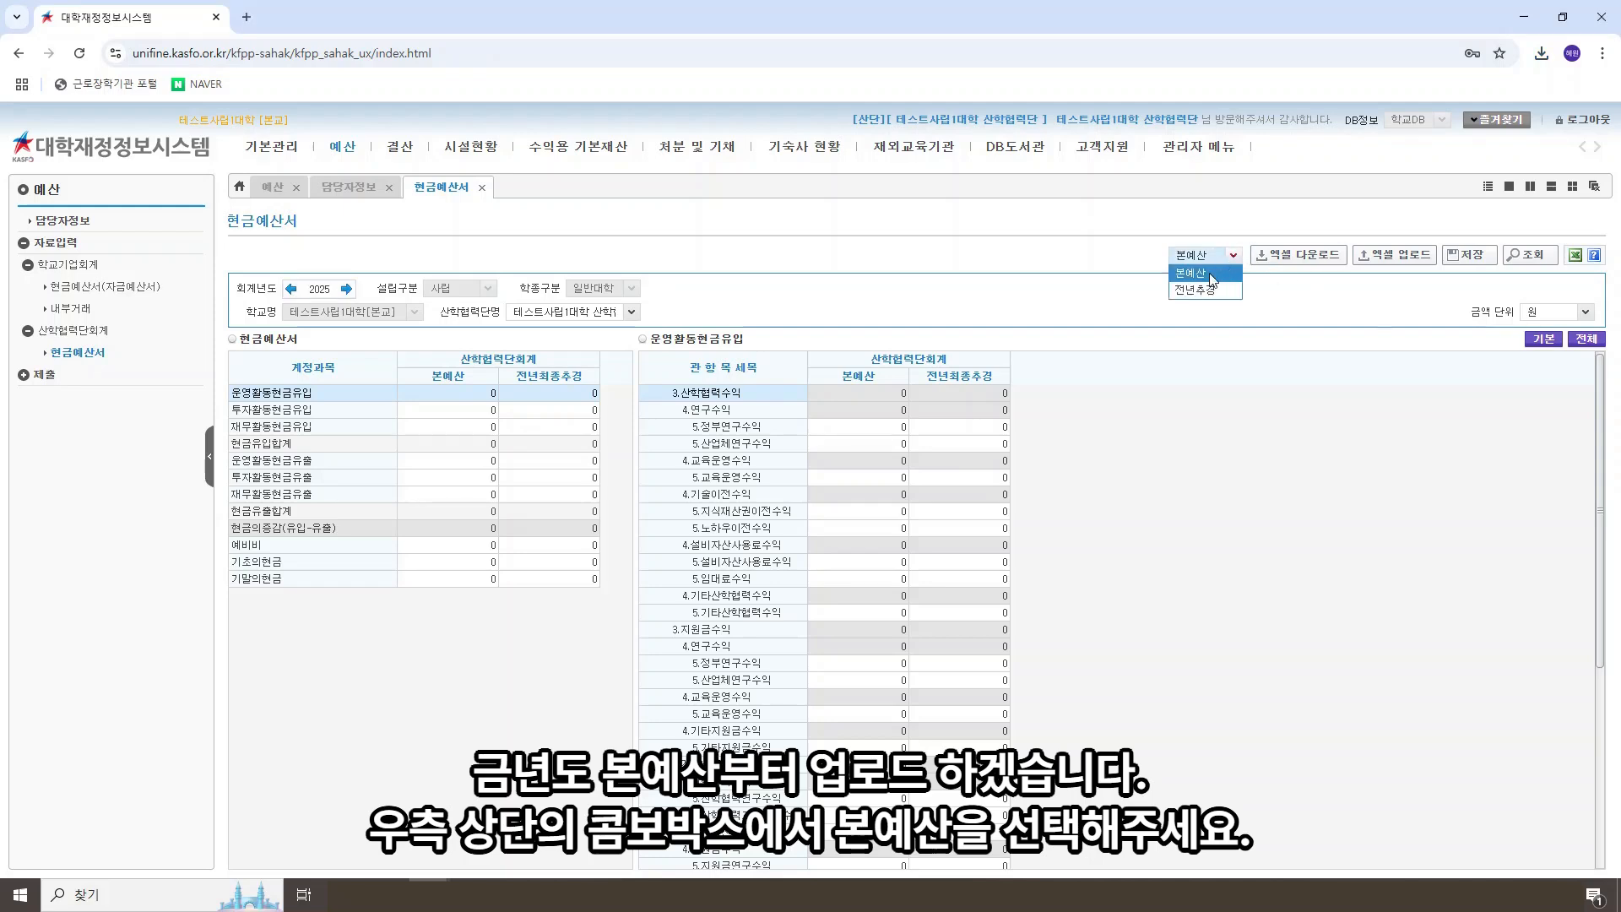
{"action": "left_click", "coordinate": [1202, 274]}
{"action": "left_click", "coordinate": [1310, 265]}
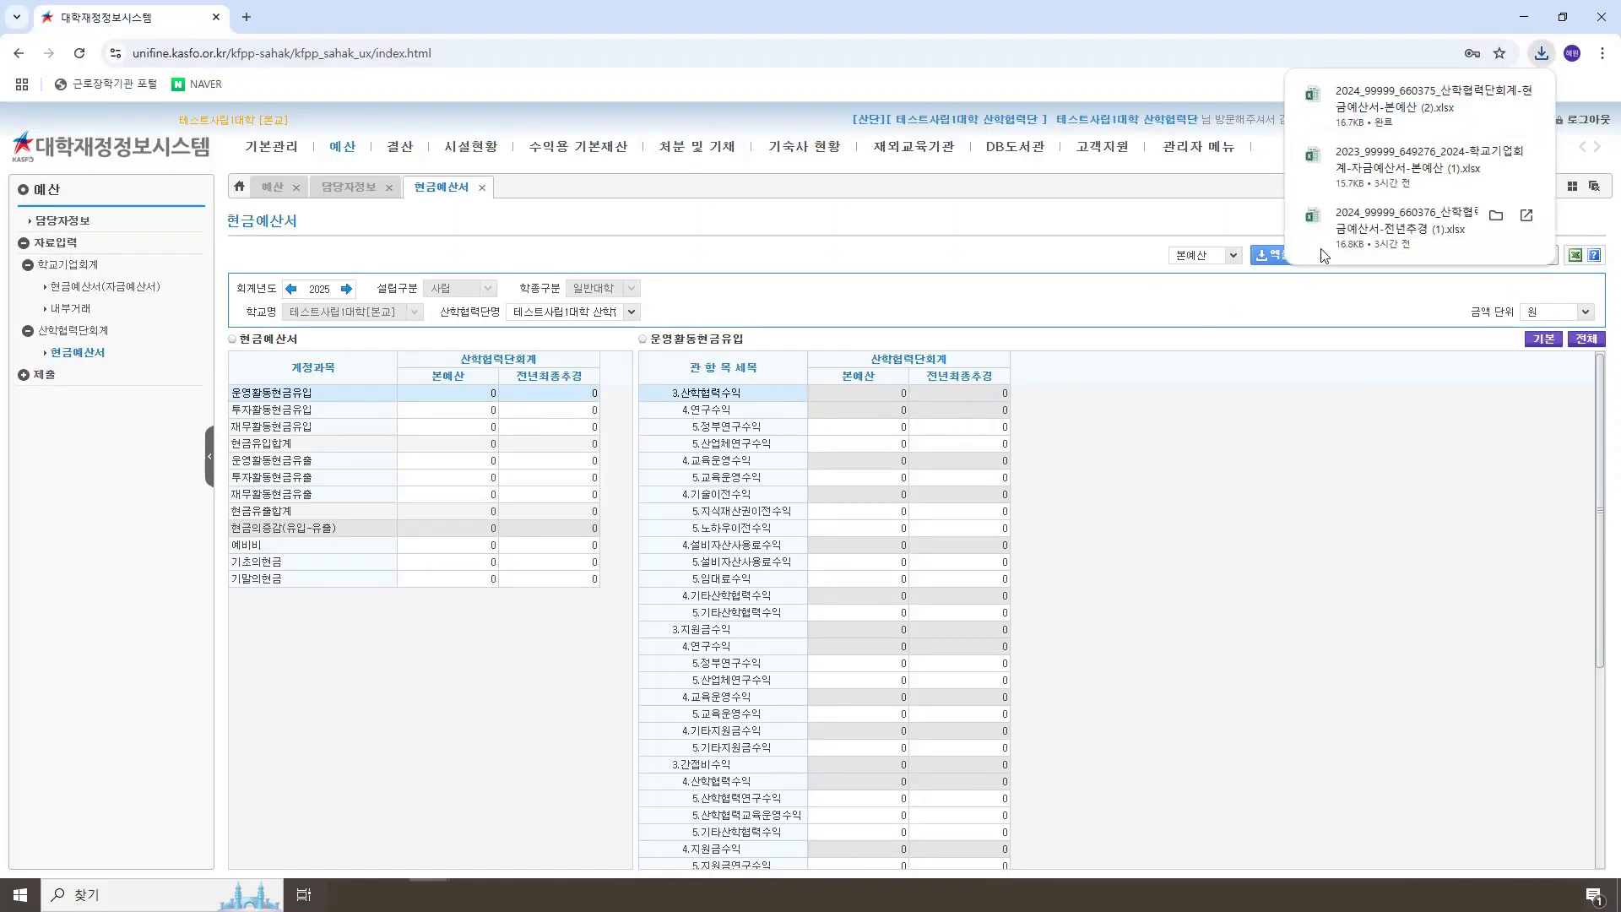
{"action": "left_click", "coordinate": [1393, 106]}
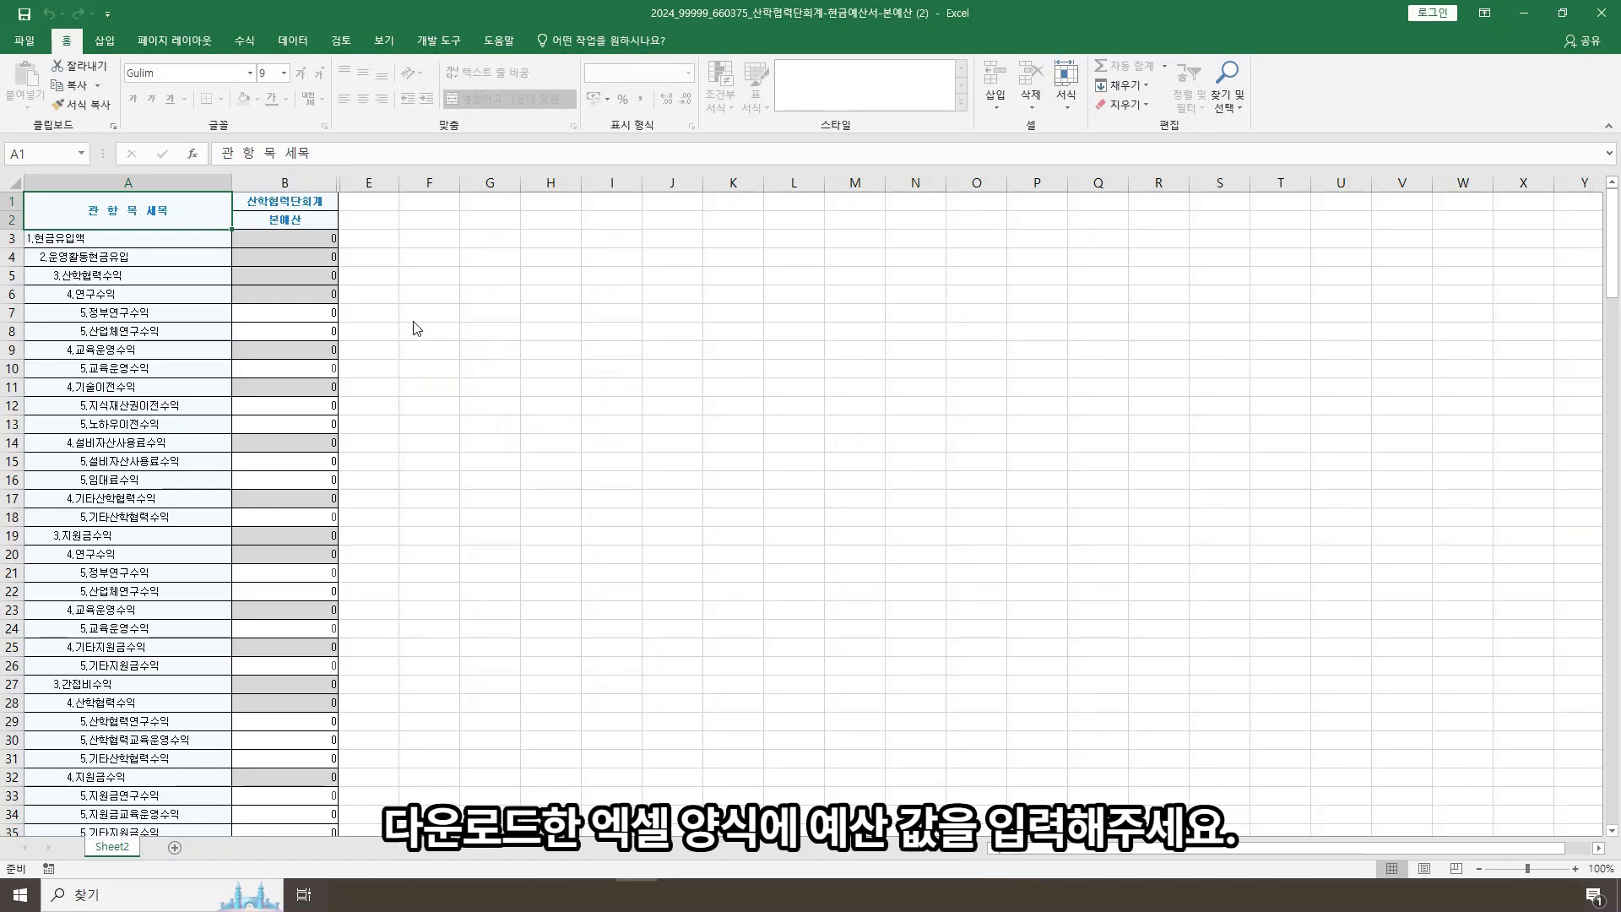
Step: Enter 100 as the 본예산 amount for 정부연구수익 under 산학협력수익 in cell B7
{"action": "left_click", "coordinate": [328, 313]}
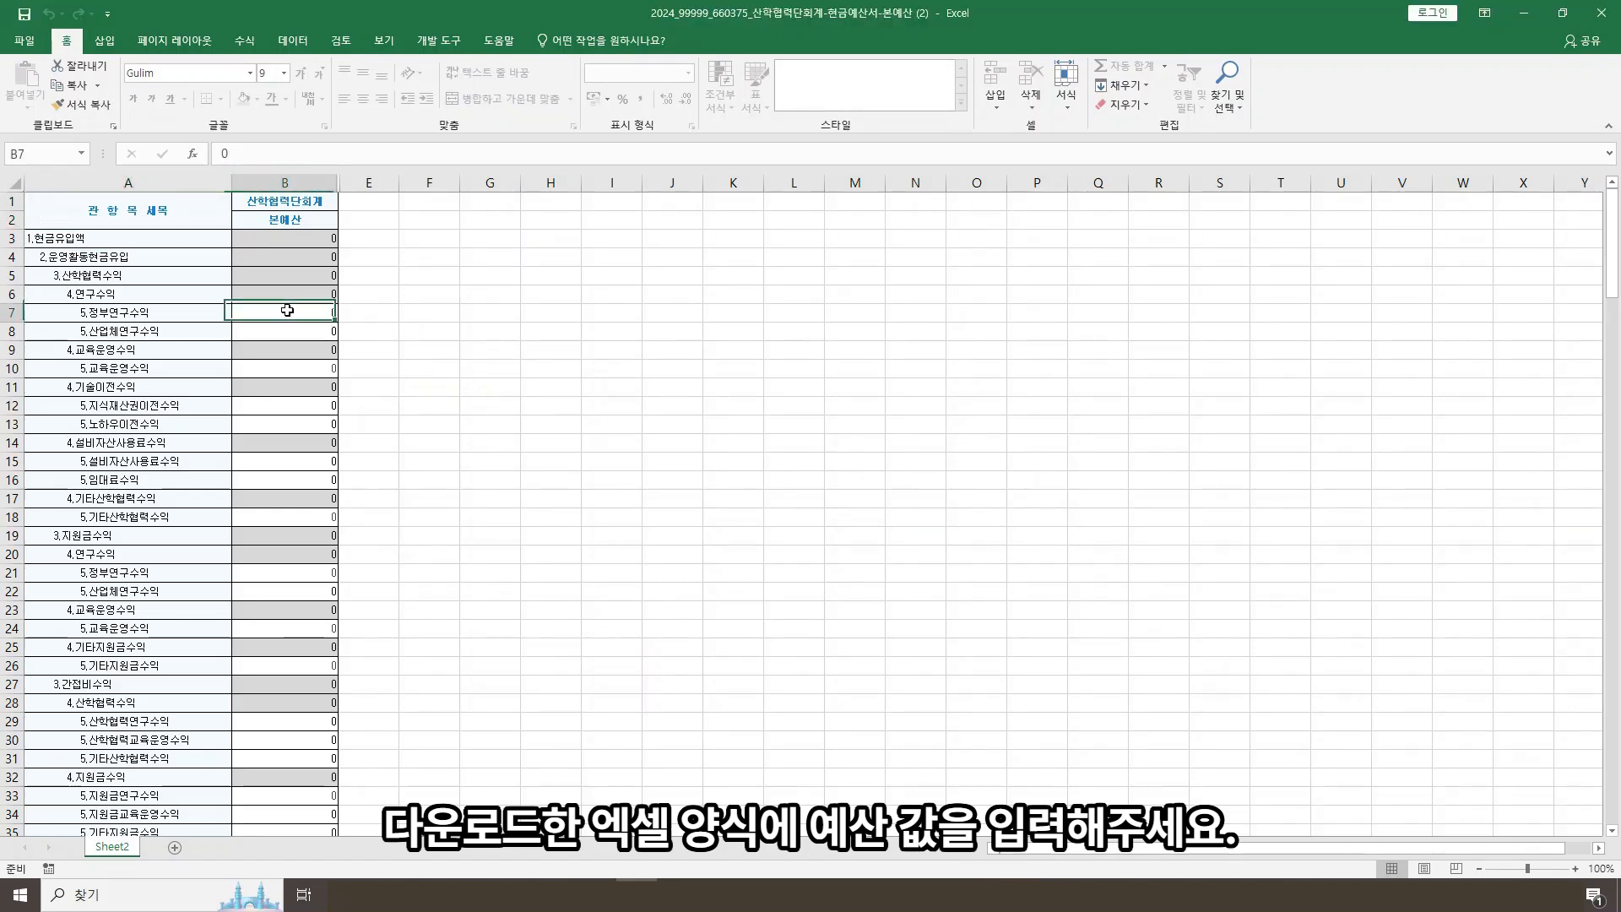
{"action": "type", "text": "100"}
{"action": "left_click", "coordinate": [505, 334]}
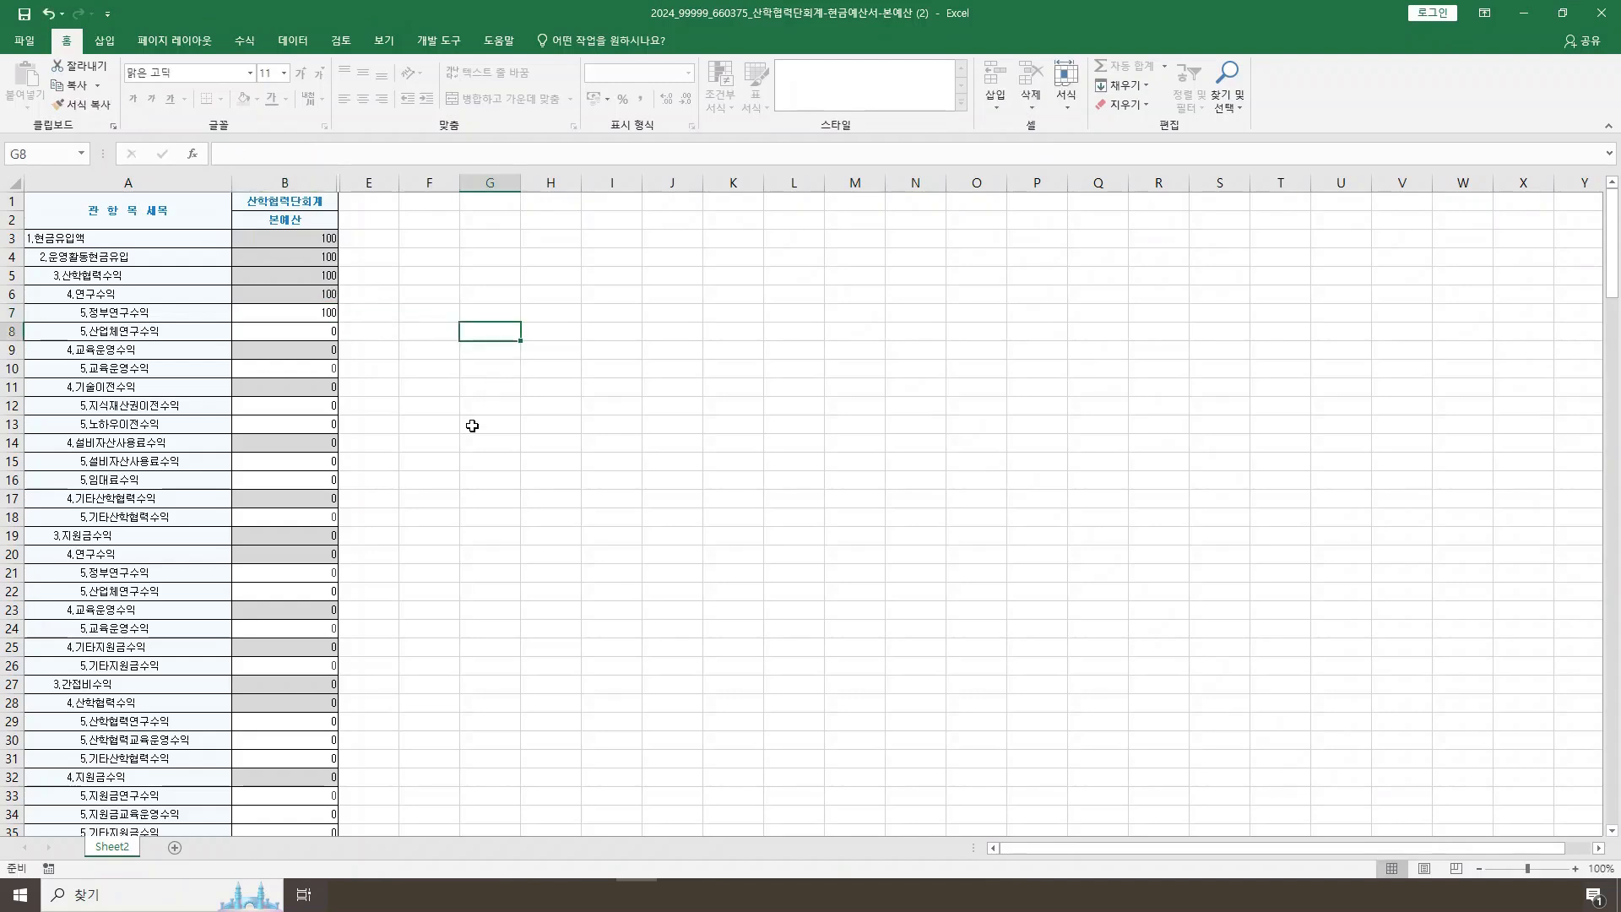
Step: Enter 100 for 인건비 under the 연구비 of 지원금사업비 in cell B111, then save and close the workbook
{"action": "scroll", "coordinate": [294, 459], "scroll_direction": "down", "scroll_amount": 15}
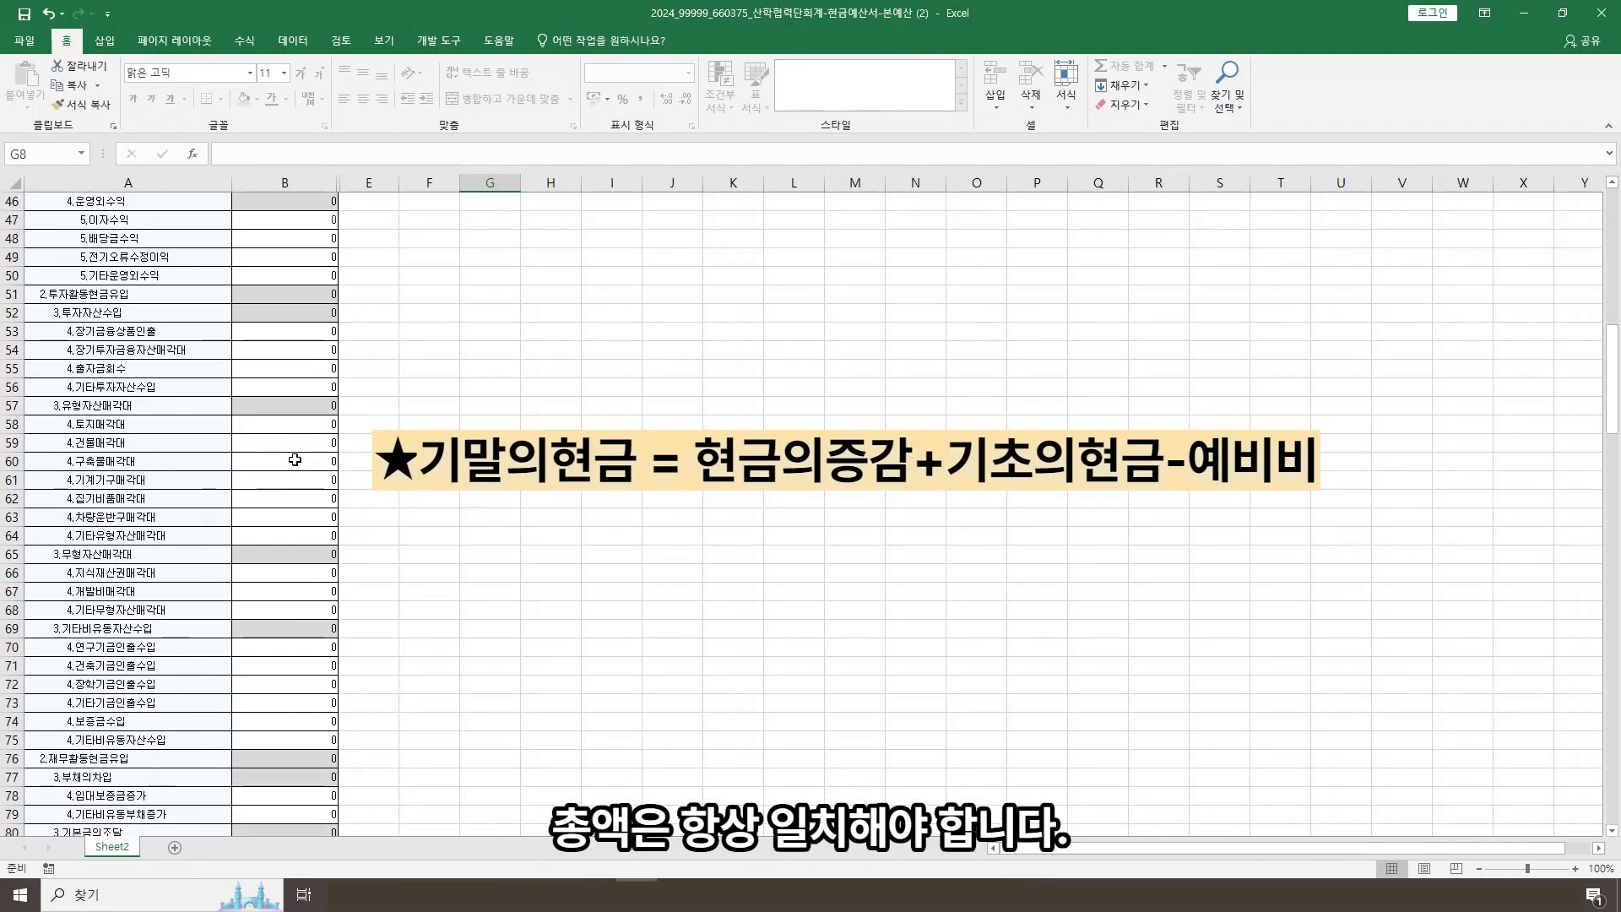
{"action": "scroll", "coordinate": [295, 460], "scroll_direction": "down", "scroll_amount": 15}
{"action": "scroll", "coordinate": [295, 460], "scroll_direction": "up", "scroll_amount": 1}
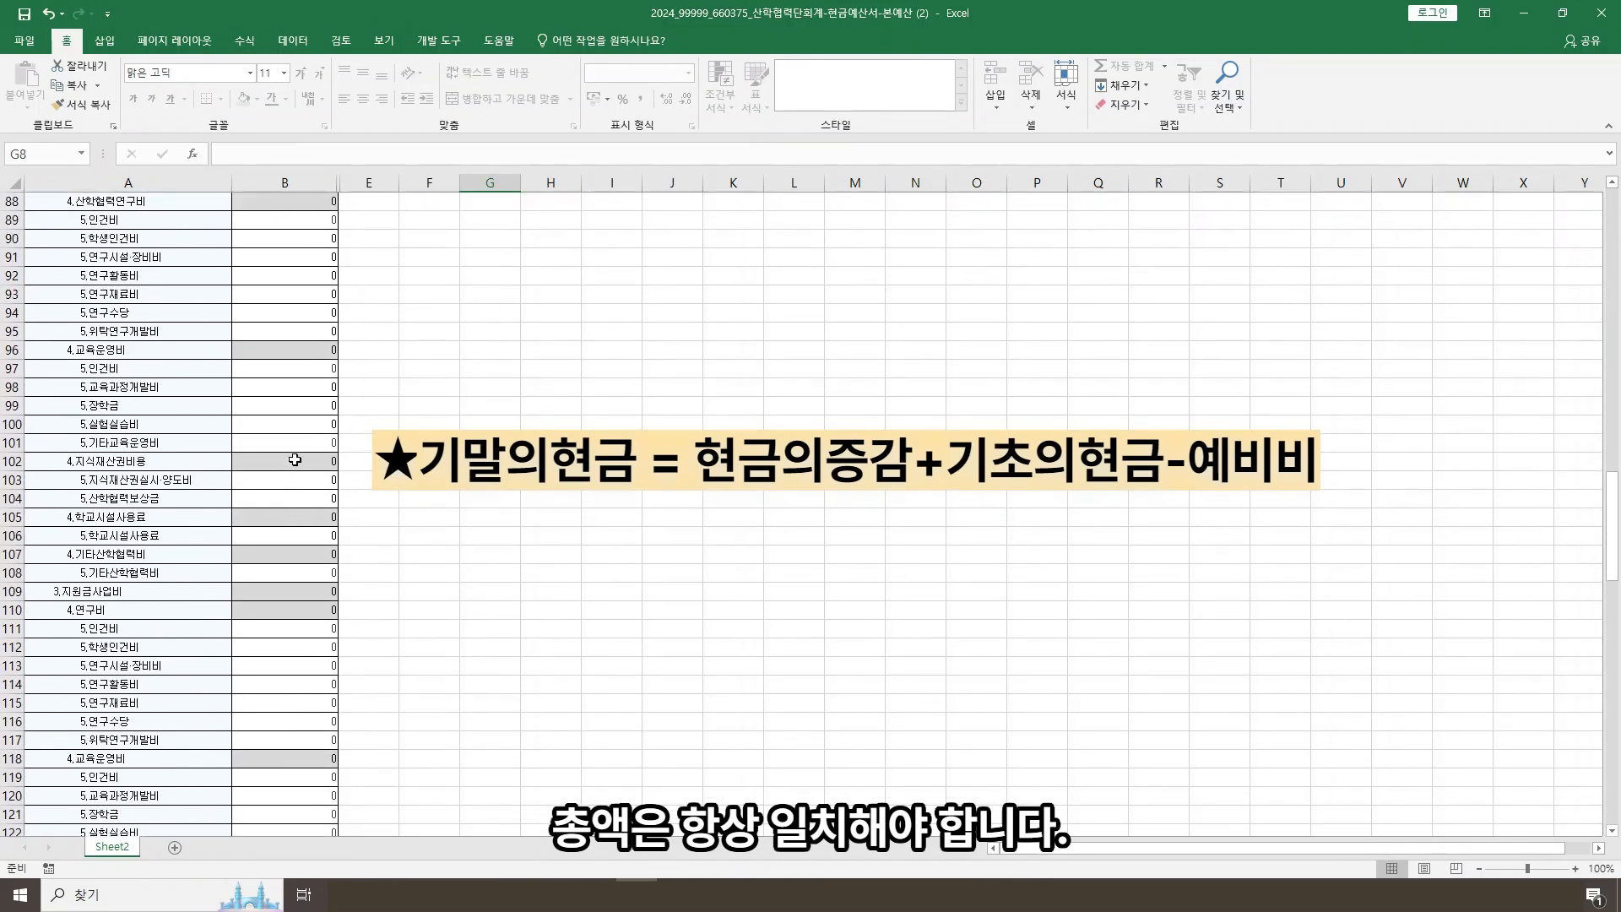
{"action": "left_click", "coordinate": [268, 628]}
{"action": "type", "text": "100"}
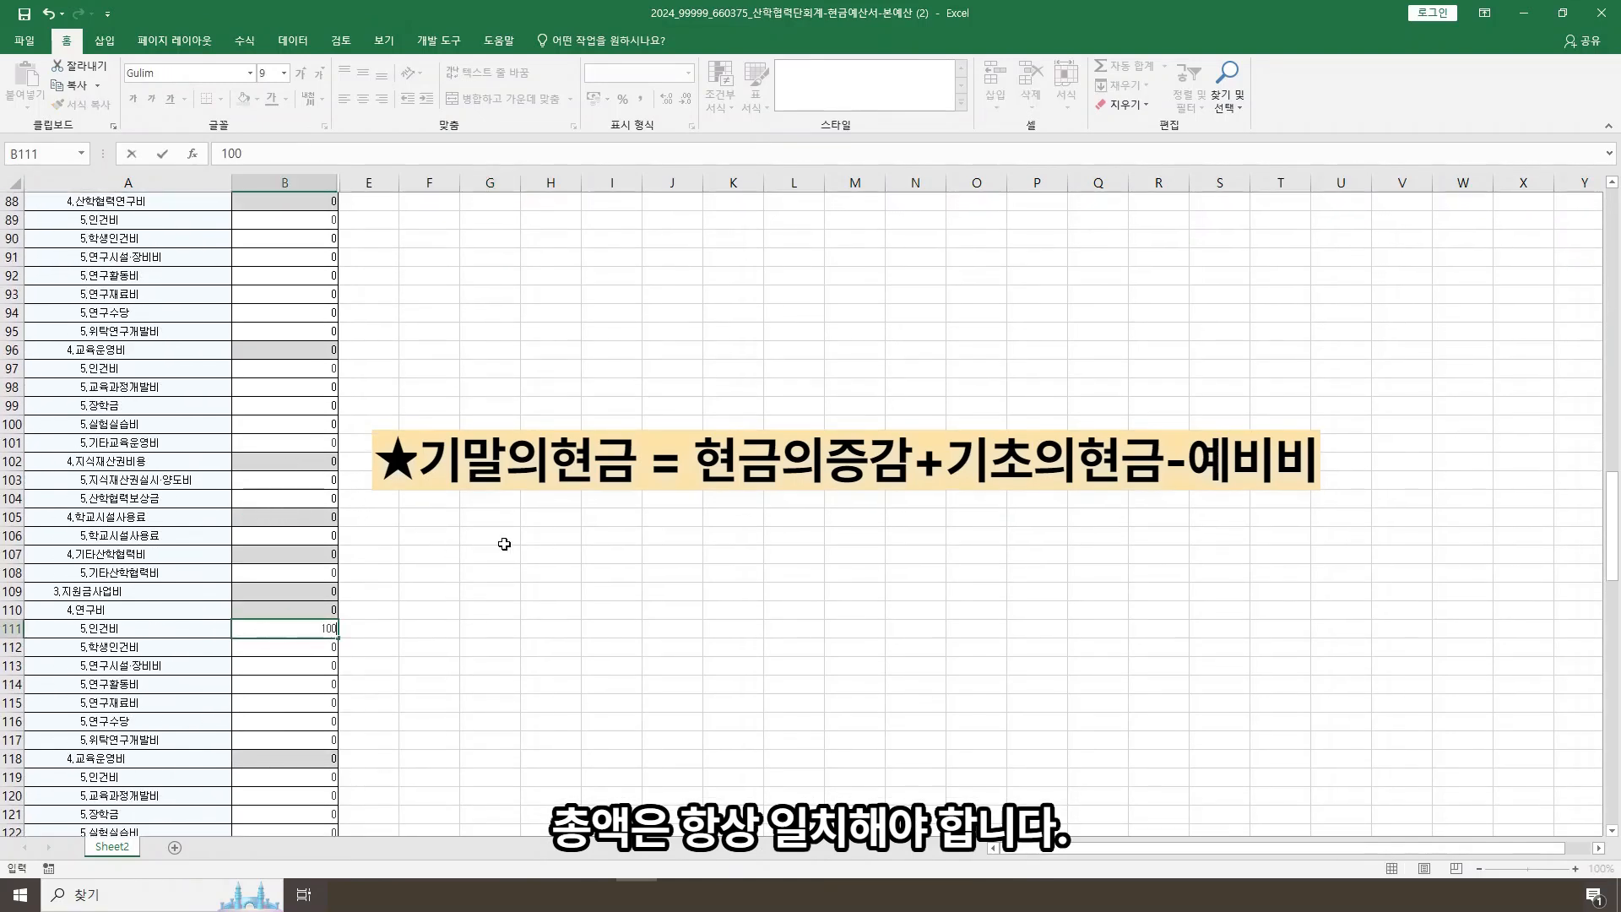
{"action": "left_click", "coordinate": [503, 543]}
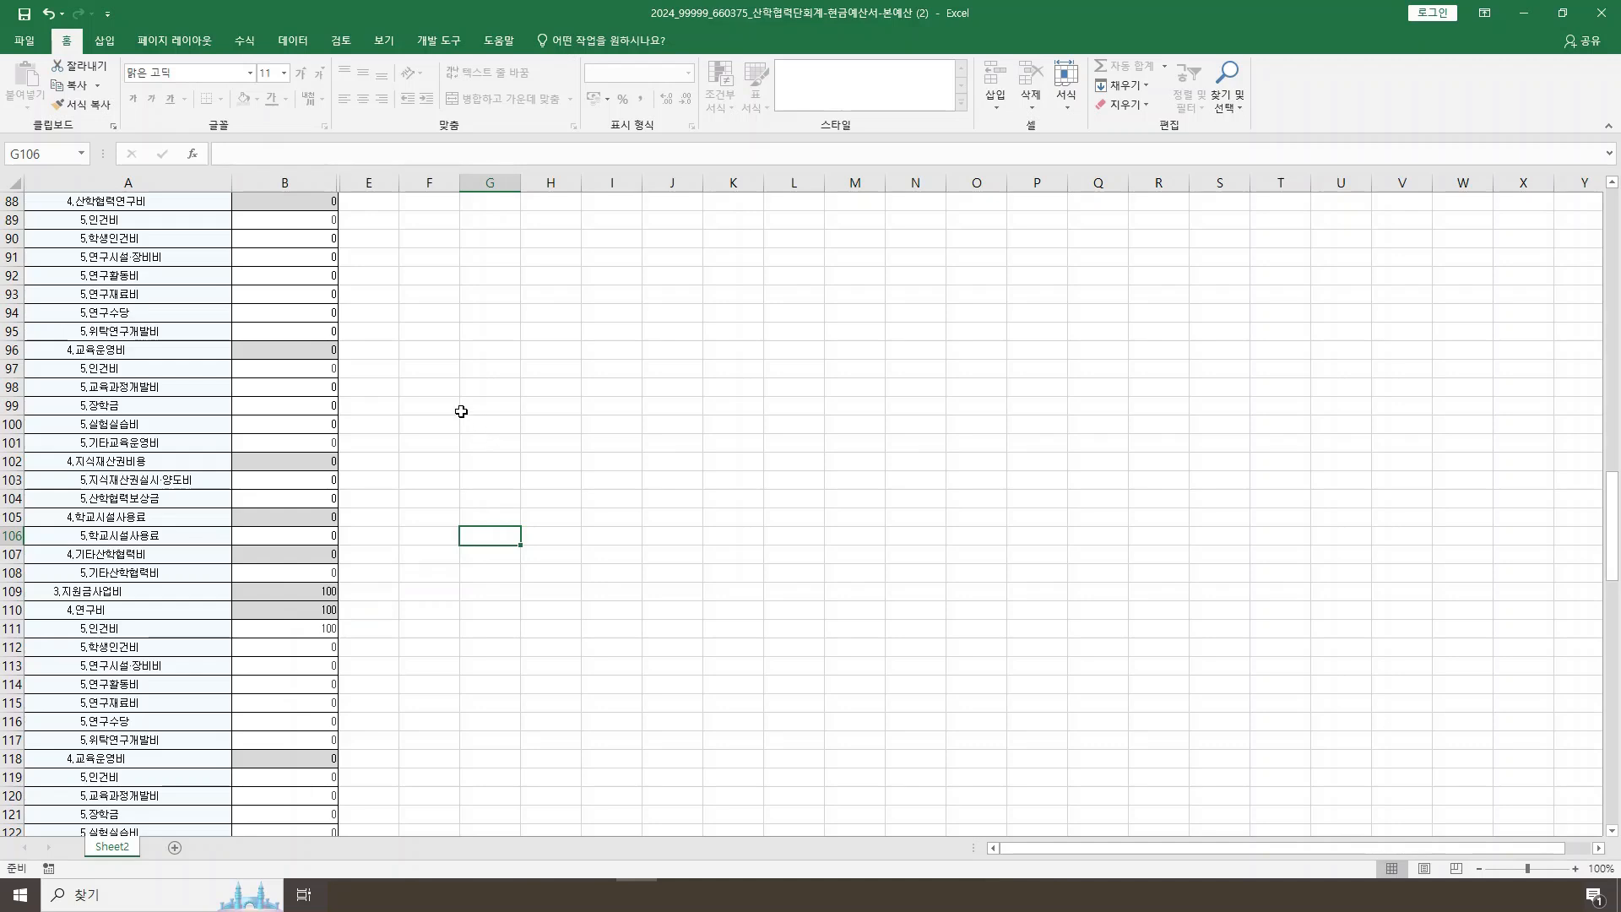
{"action": "left_click", "coordinate": [29, 14]}
{"action": "left_click", "coordinate": [1607, 24]}
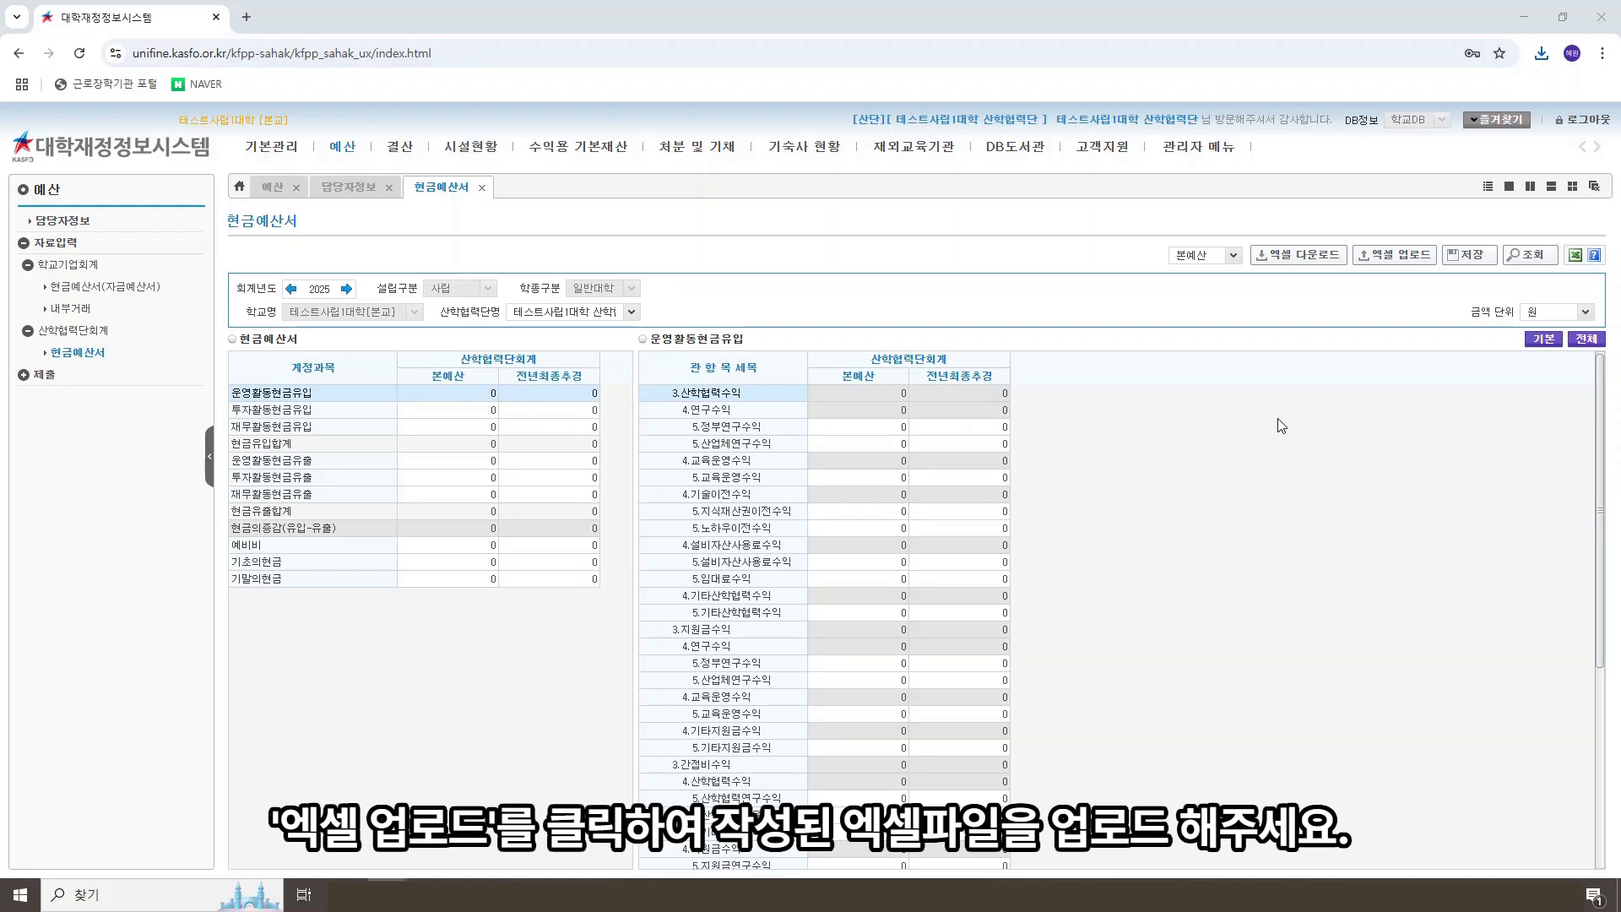
Step: Upload the completed file 2024_99999_660375_산학협력단회계-현금예산서-본예산 (2) to the 현금예산서
{"action": "left_click", "coordinate": [1412, 256]}
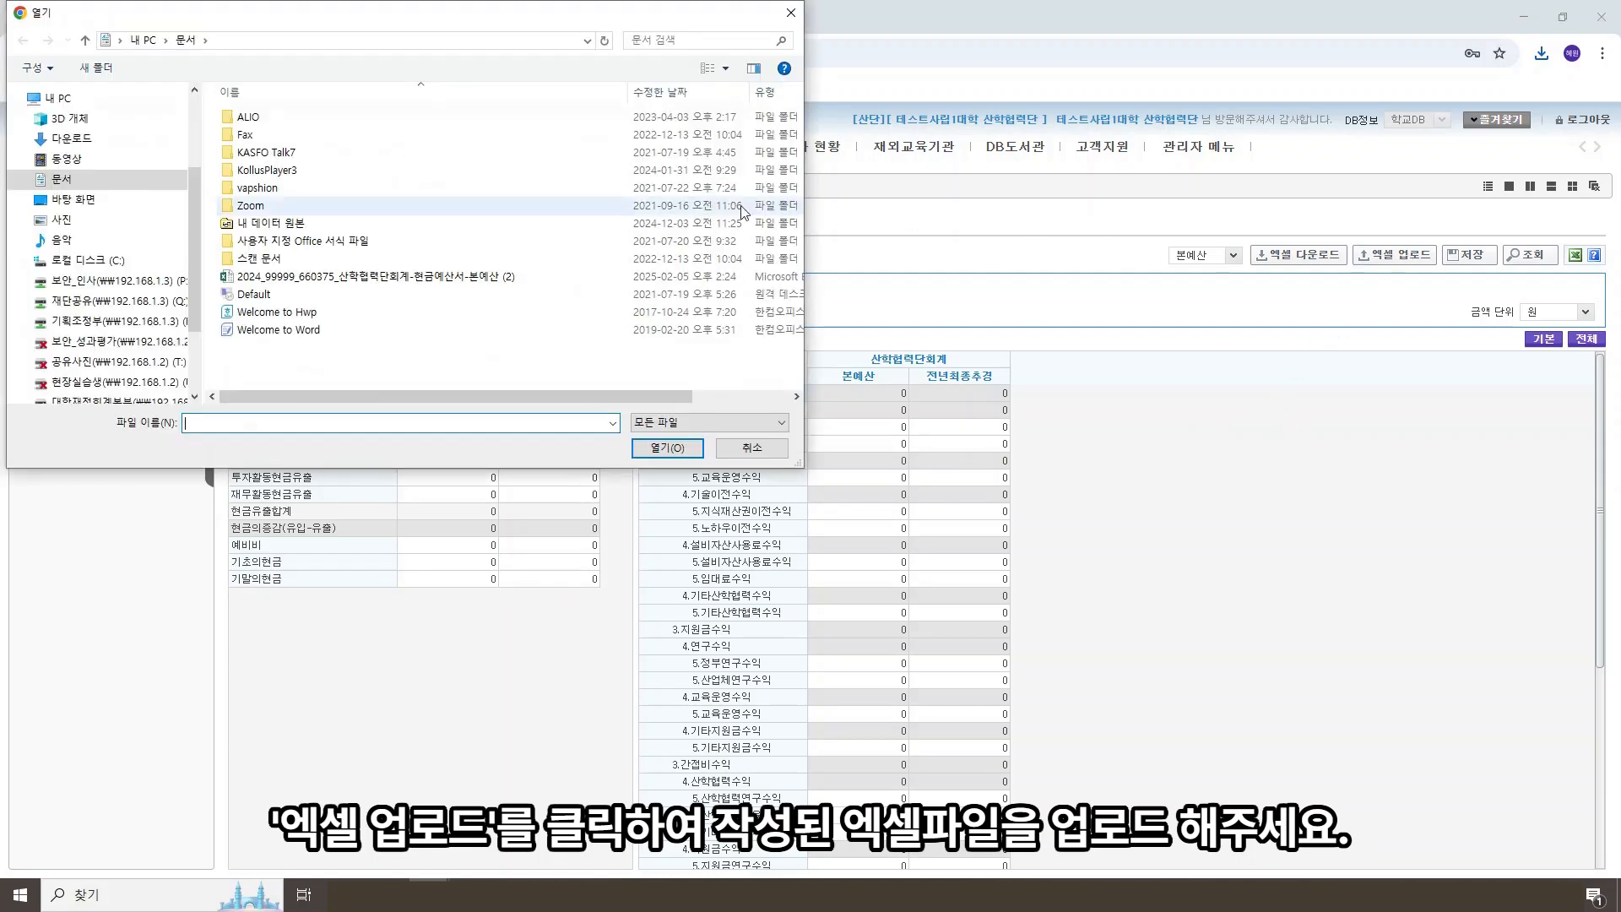
{"action": "double_click", "coordinate": [437, 277]}
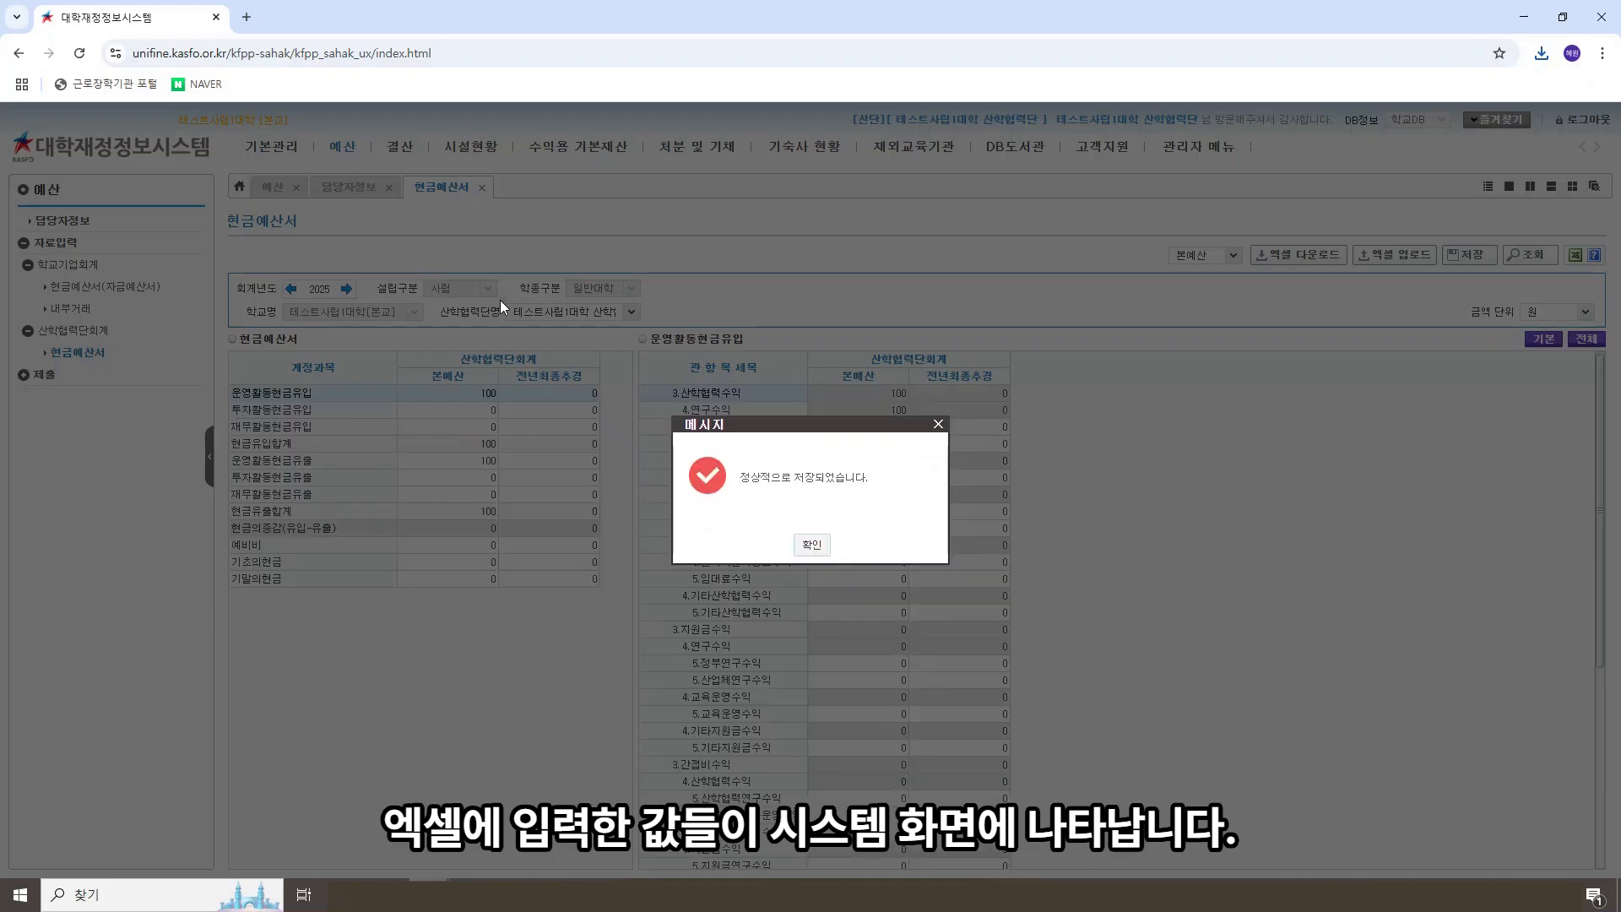
{"action": "left_click", "coordinate": [811, 544]}
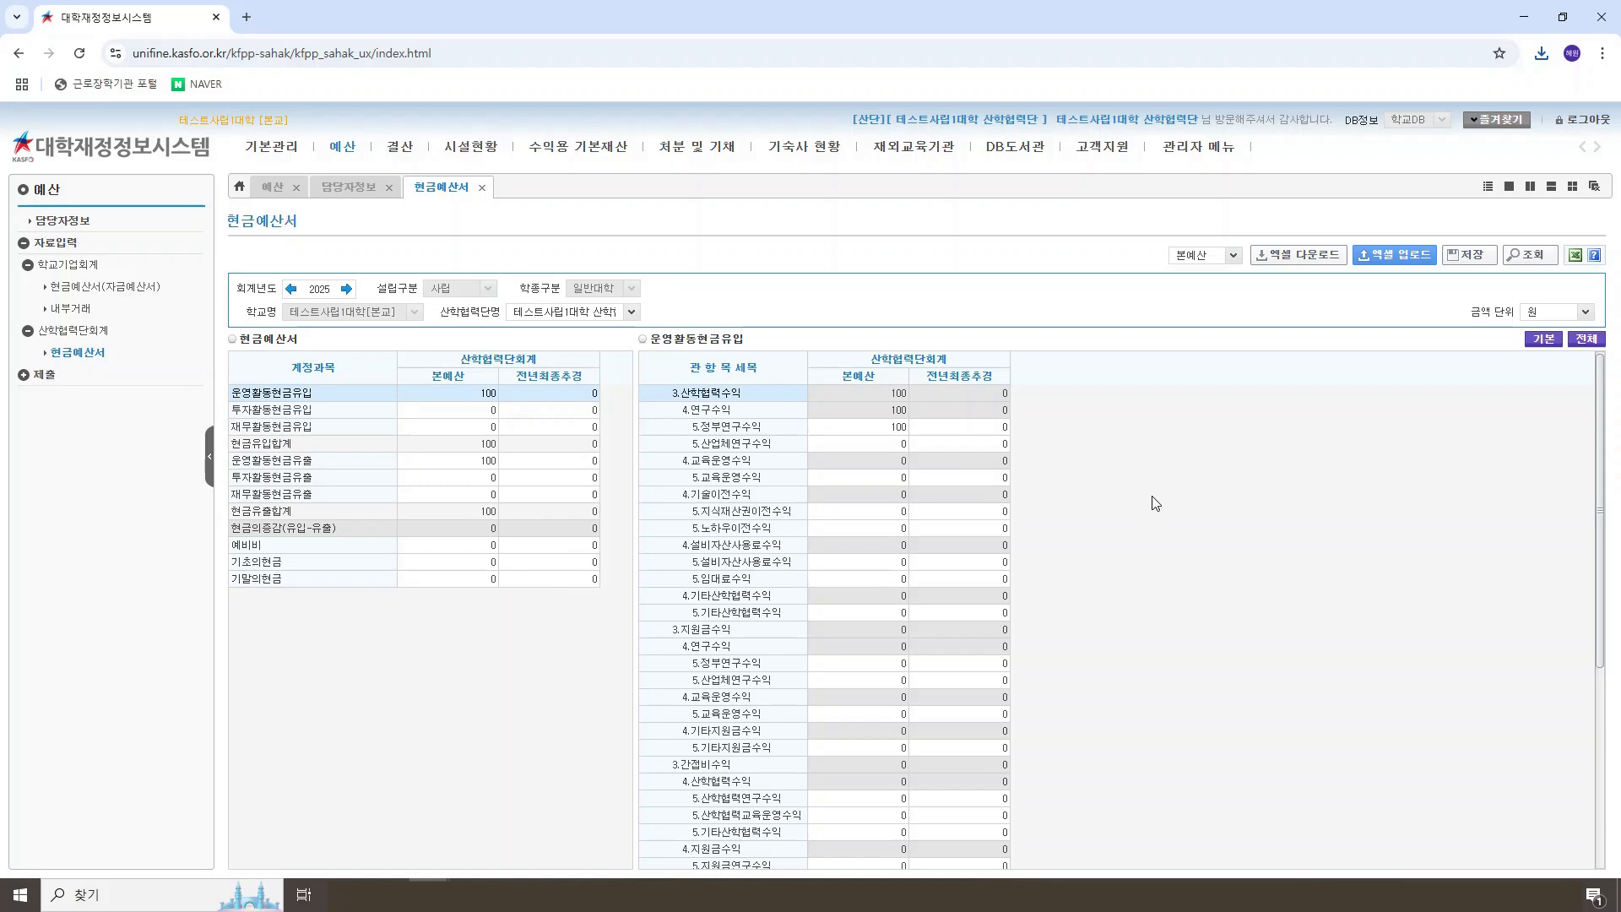
Step: Switch the budget type to 전년추경, download its Excel form and open the downloaded file in Excel
{"action": "left_click", "coordinate": [1230, 256]}
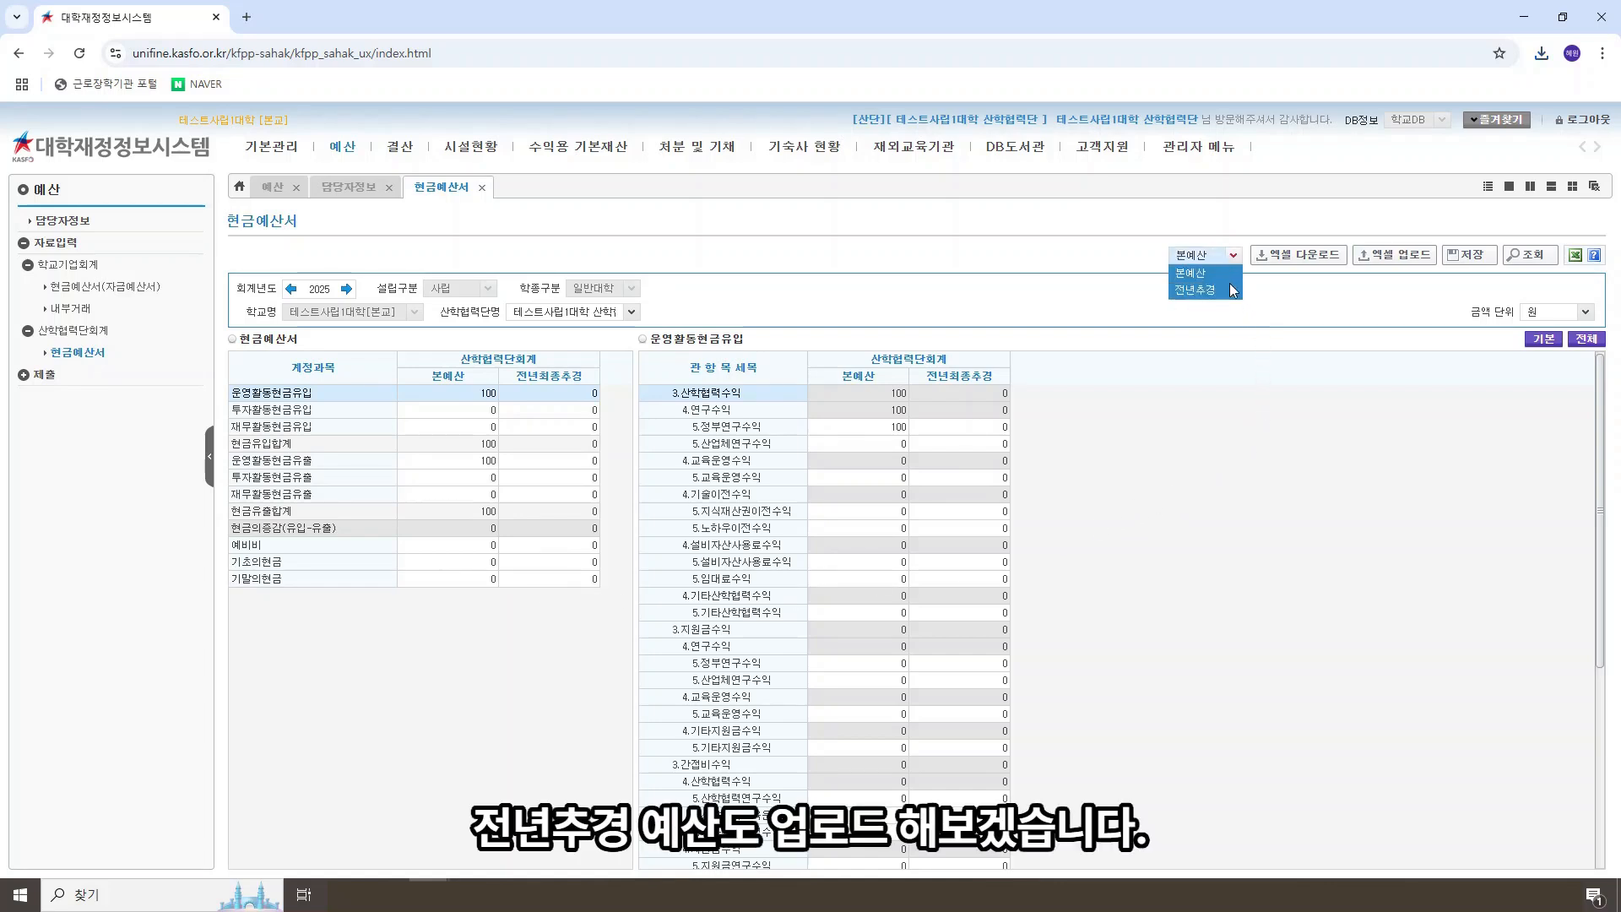
{"action": "left_click", "coordinate": [1229, 288]}
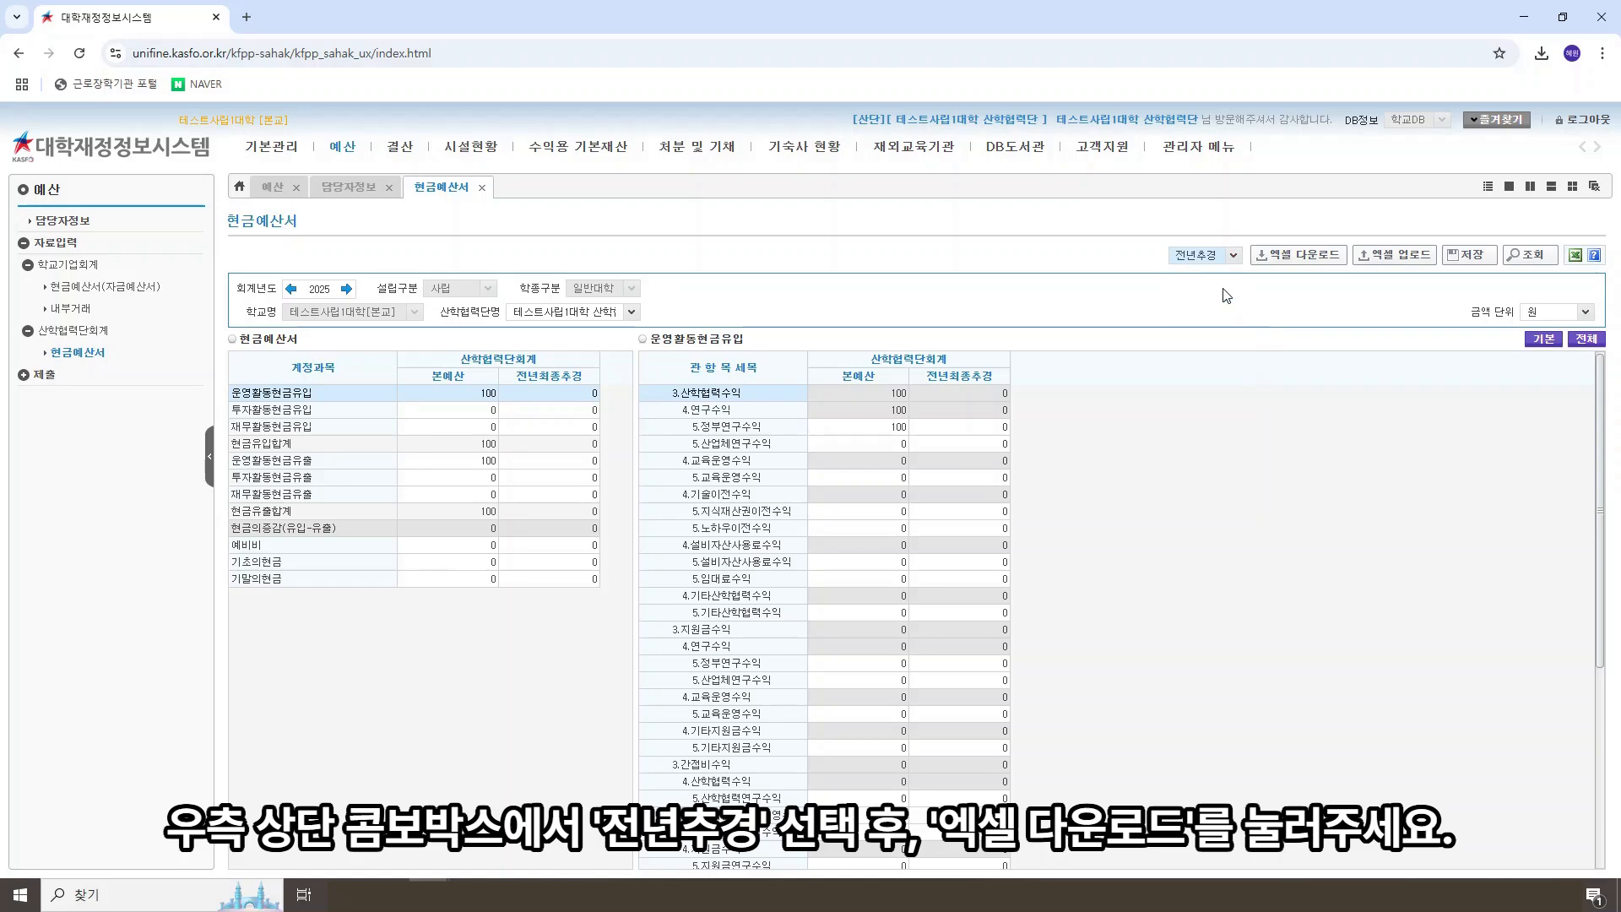
{"action": "left_click", "coordinate": [1315, 258]}
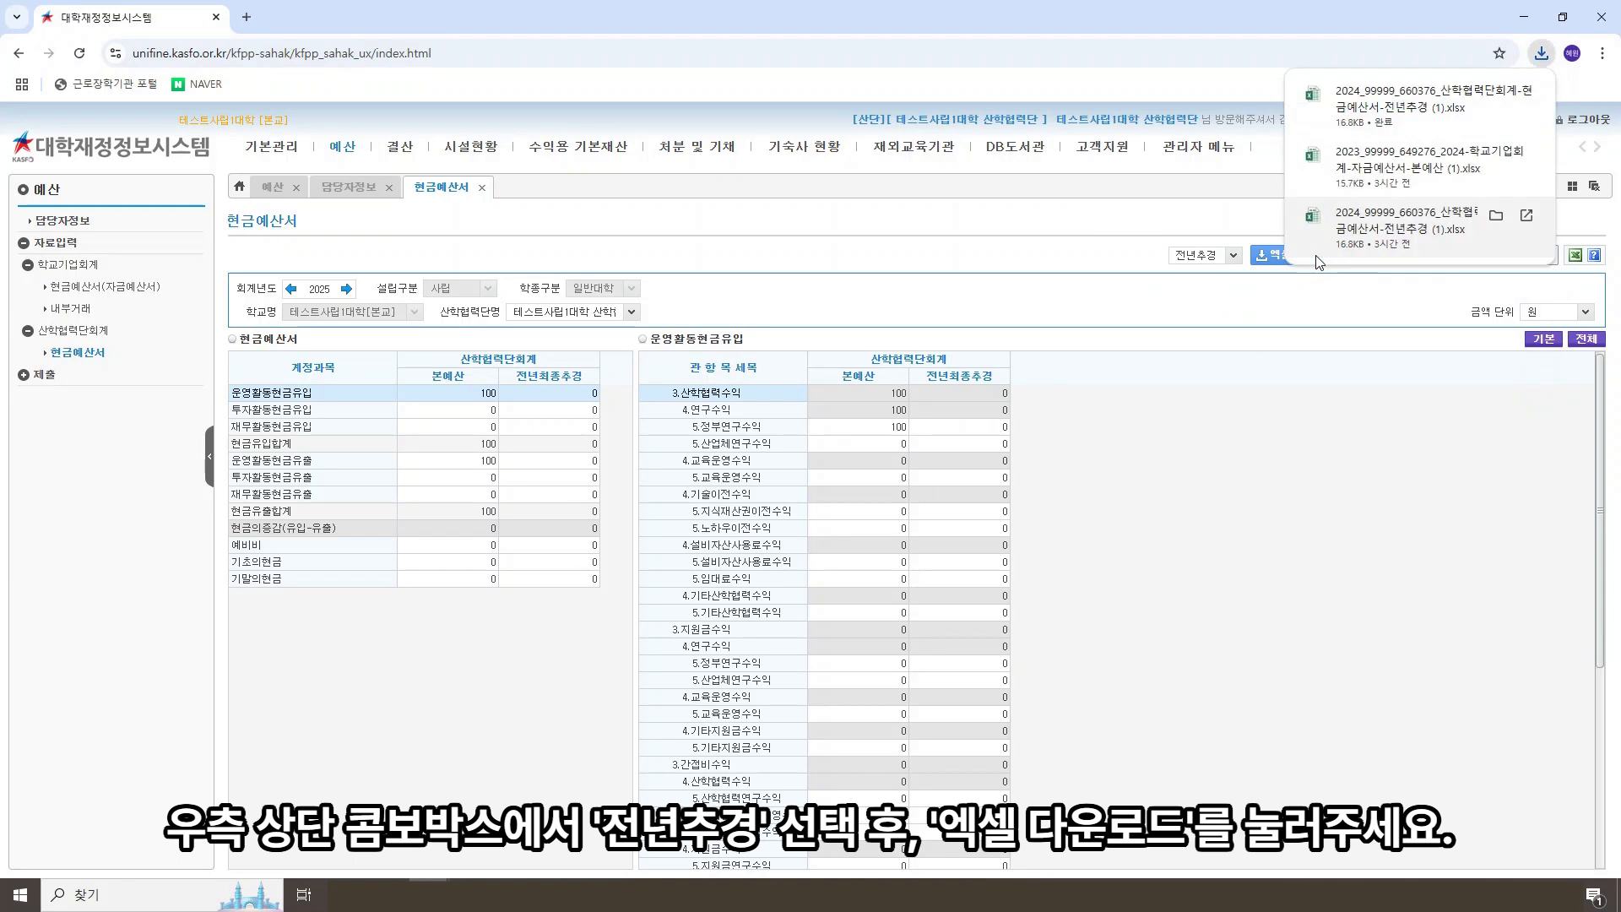
{"action": "left_click", "coordinate": [1416, 100]}
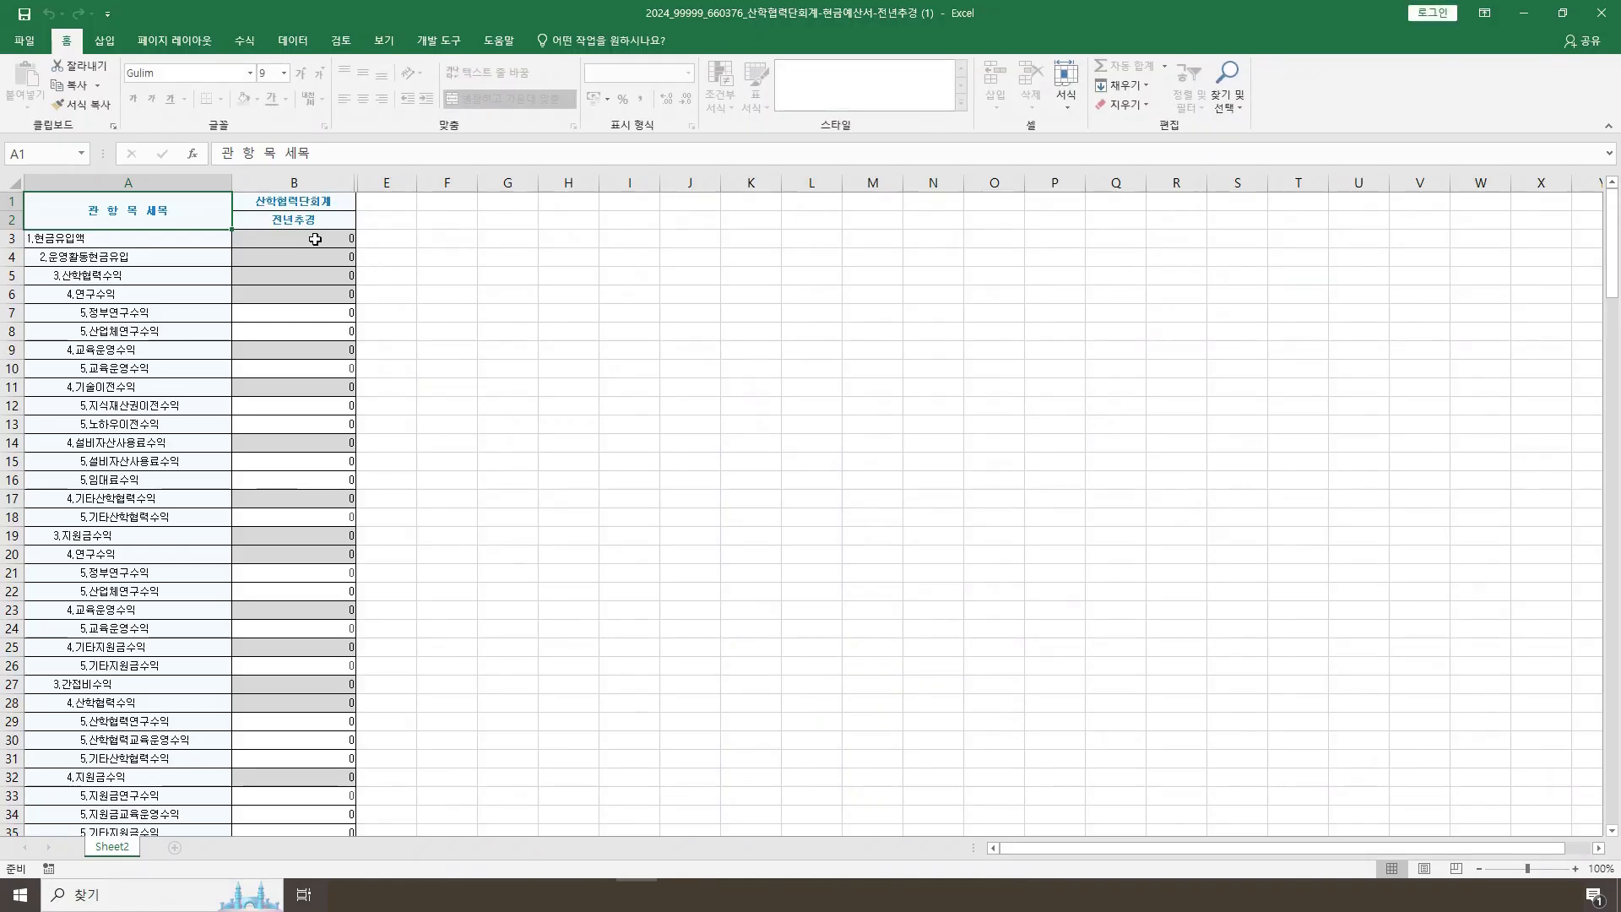
Step: Enter 100 as the 전년추경 amount for 정부연구수익 under 산학협력수익 in cell B7
{"action": "left_click", "coordinate": [327, 315]}
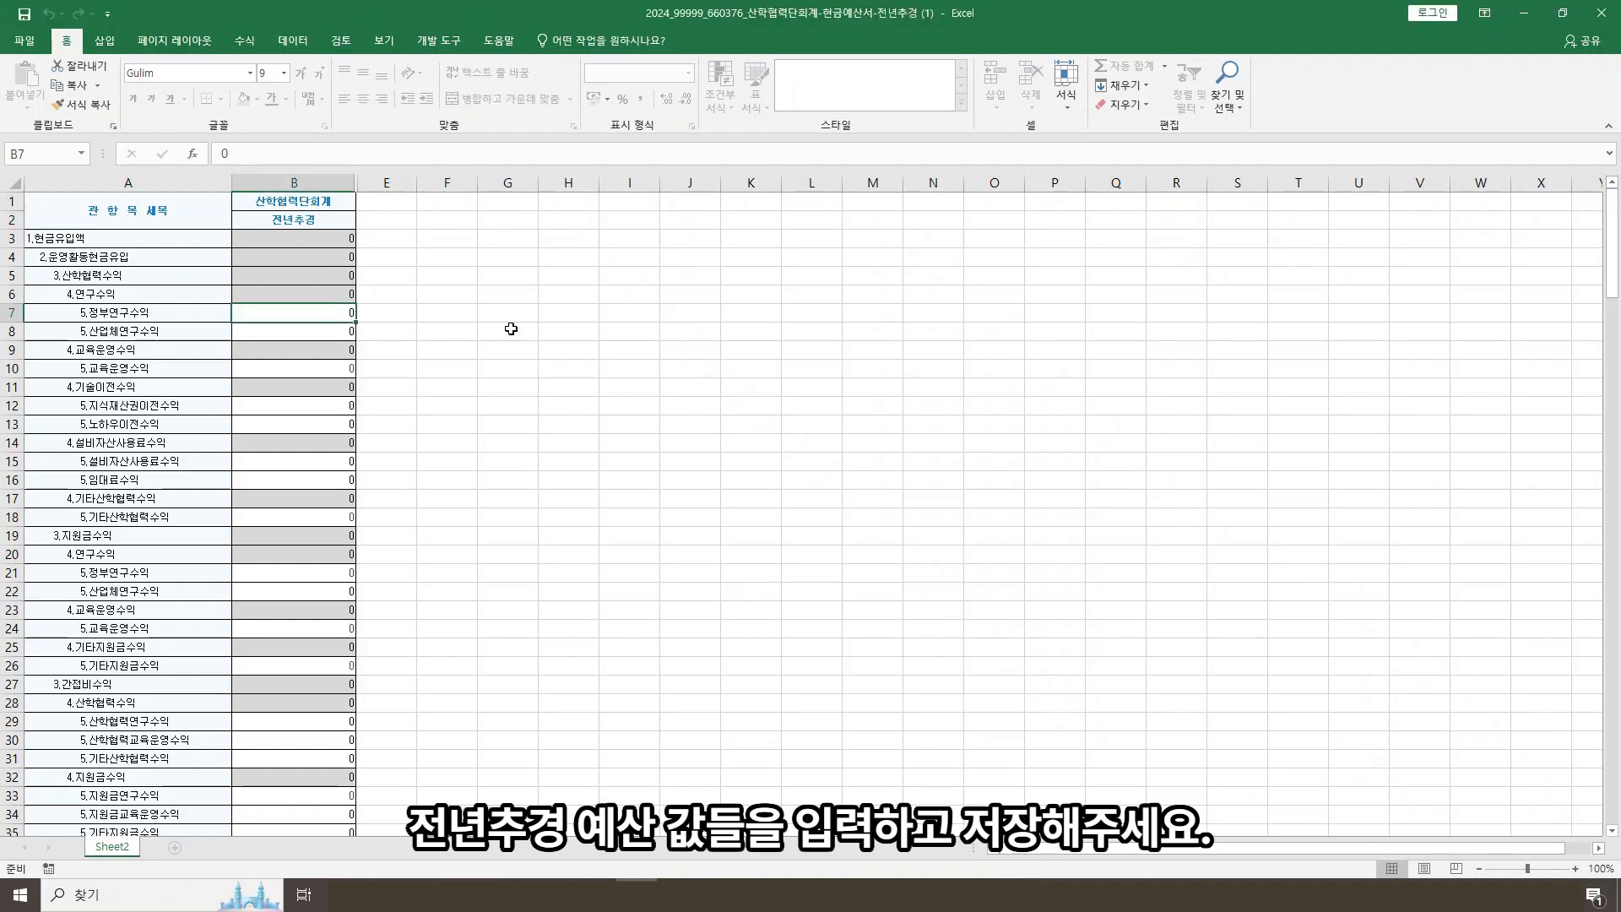
{"action": "type", "text": "100"}
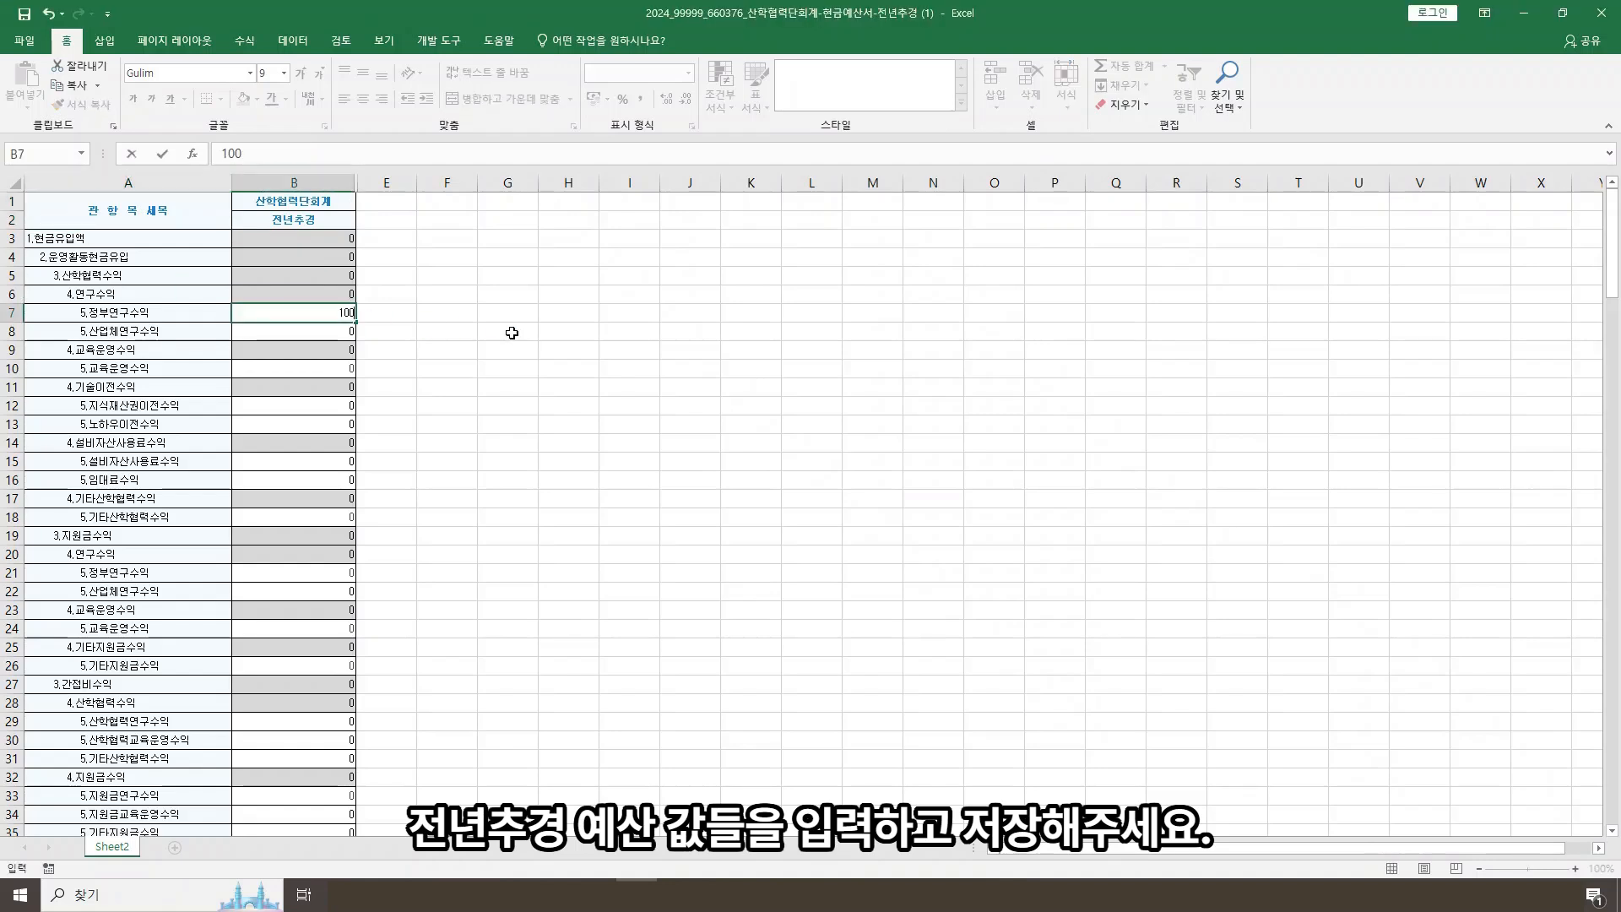
{"action": "key", "text": "Return"}
{"action": "left_click", "coordinate": [502, 351]}
Step: Enter 100 as the 전년추경 amount for 인건비 under 산학협력연구비 in cell B89
{"action": "scroll", "coordinate": [389, 514], "scroll_direction": "down", "scroll_amount": 20}
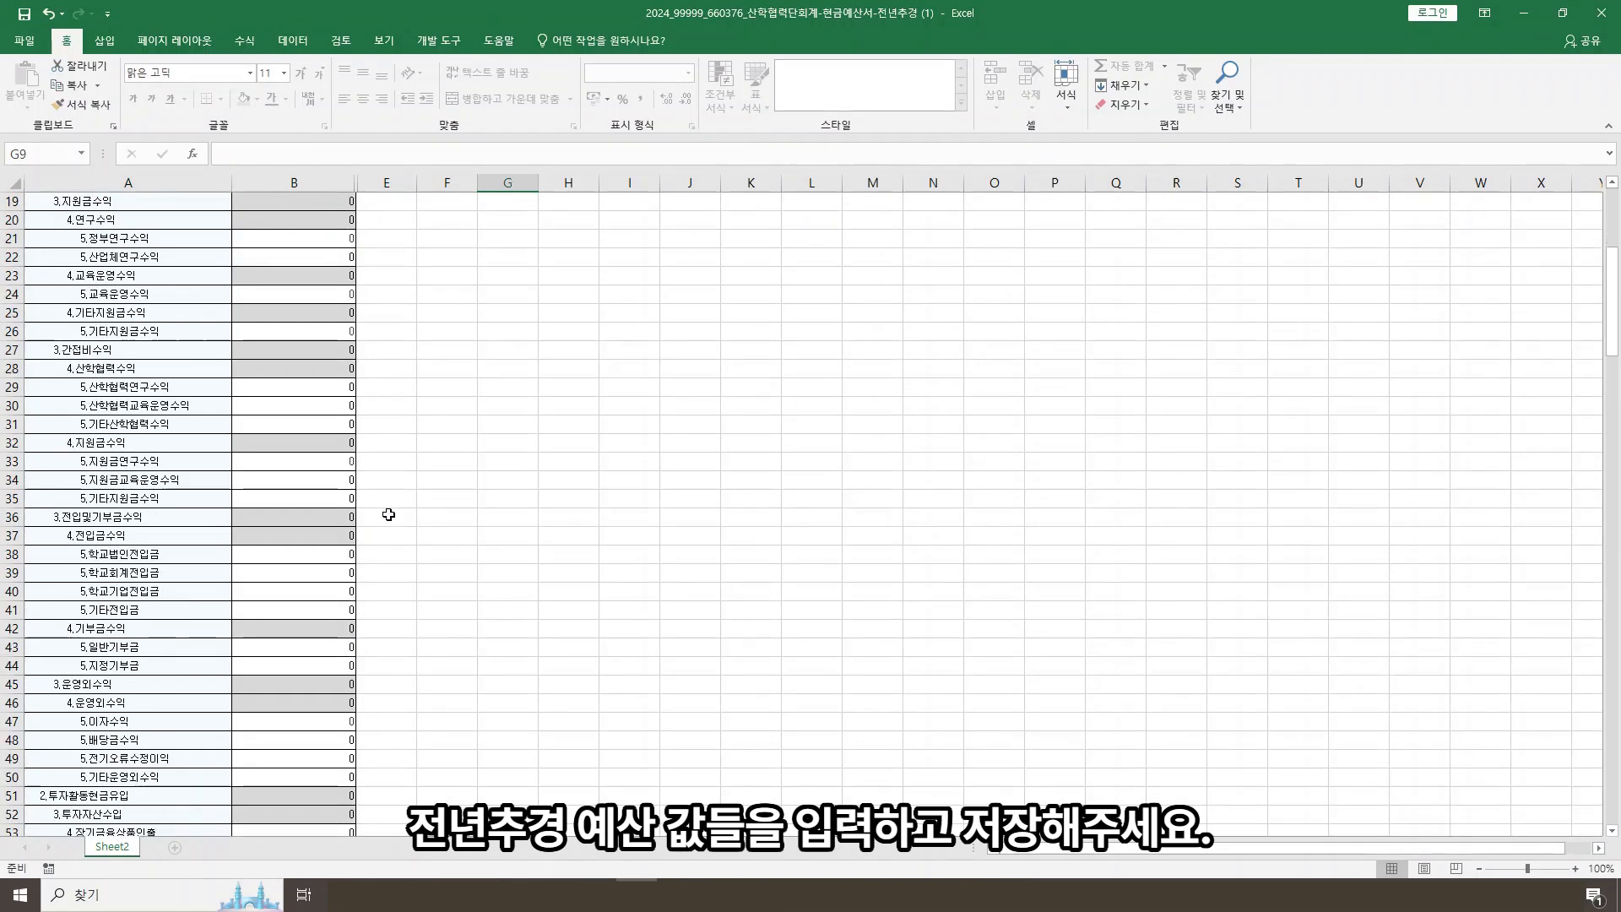
{"action": "left_click", "coordinate": [324, 390]}
{"action": "type", "text": "100"}
{"action": "left_click", "coordinate": [489, 463]}
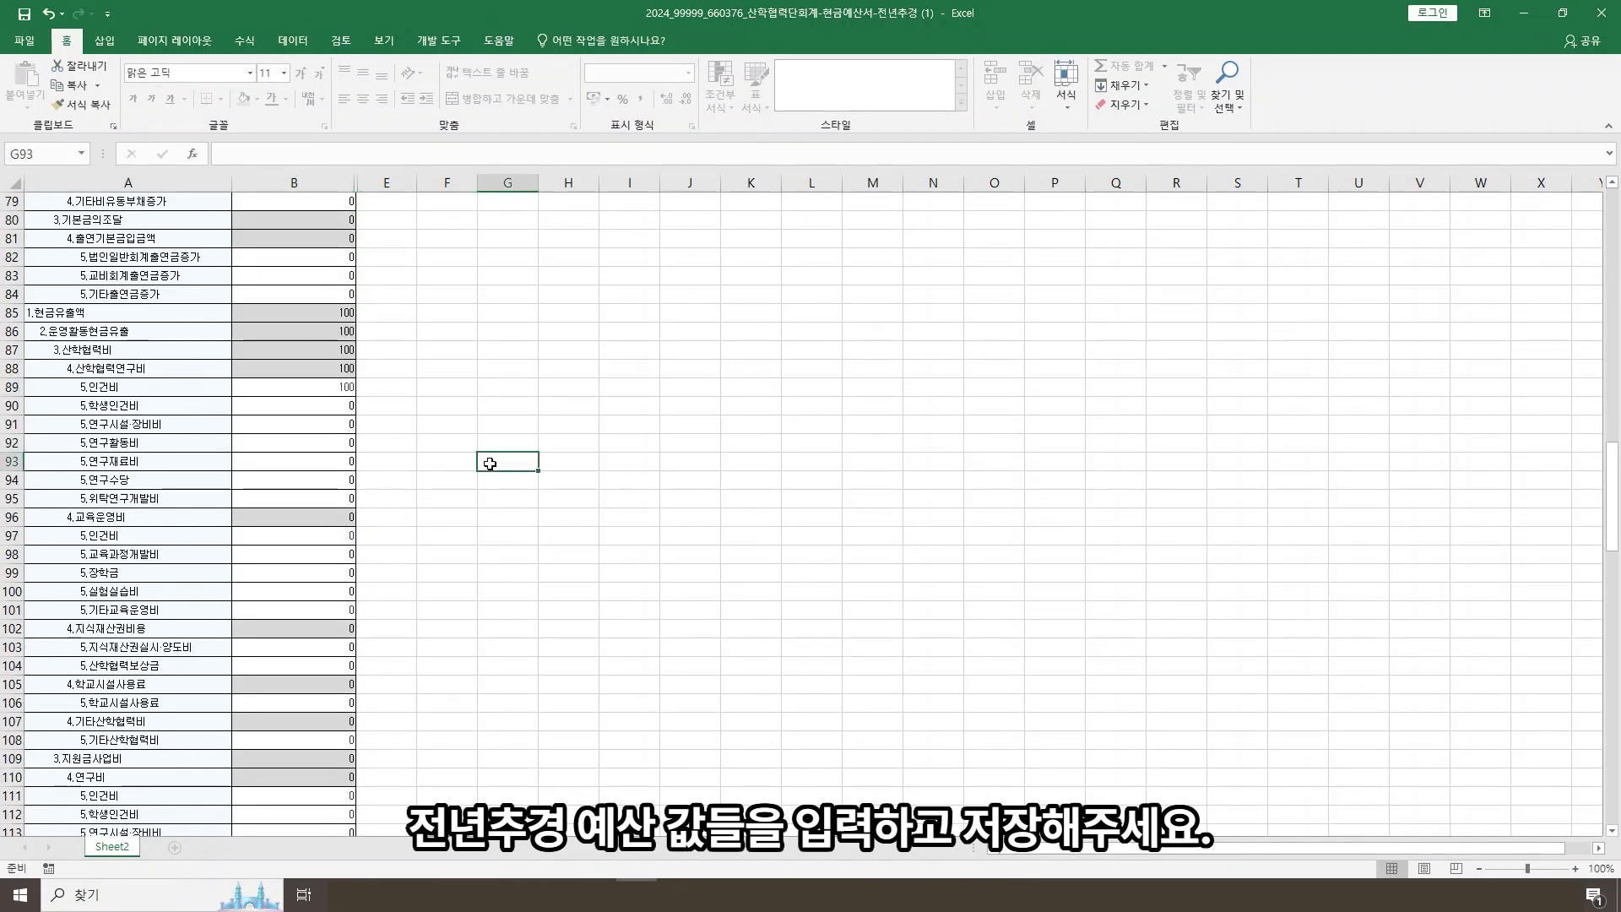
{"action": "scroll", "coordinate": [498, 460], "scroll_direction": "up", "scroll_amount": 13}
{"action": "scroll", "coordinate": [502, 457], "scroll_direction": "up", "scroll_amount": 13}
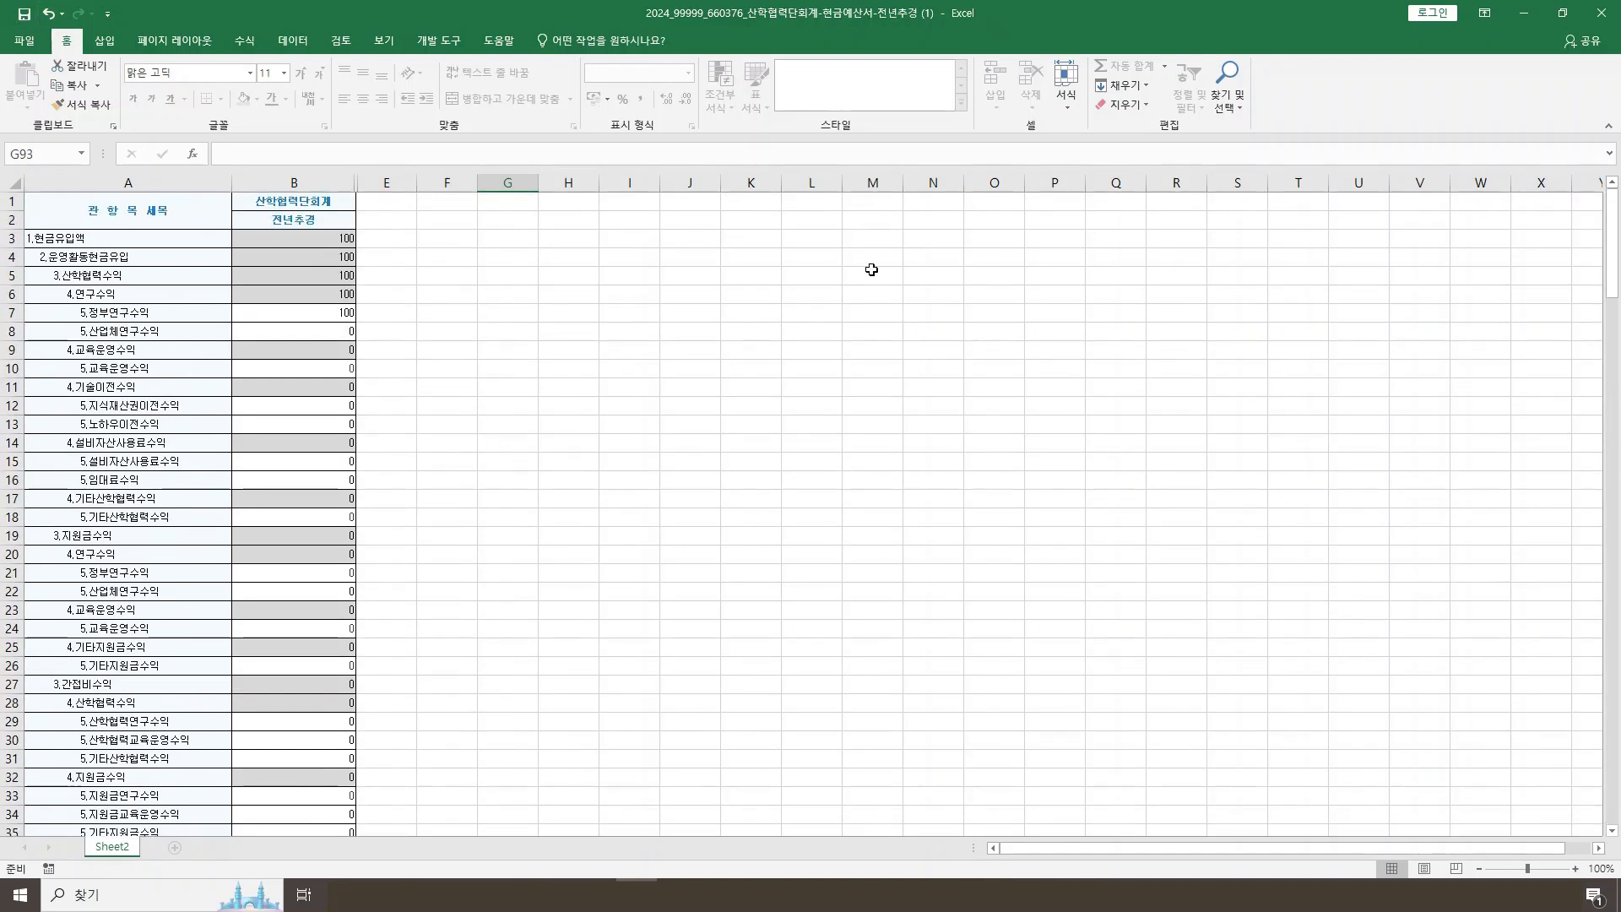
Step: Close the workbook, upload 2024_99999_660376_산학협력단회계-현금예산서-전년추경 (1) to the 현금예산서, and display the 운영활동현금유출 details
{"action": "left_click", "coordinate": [1596, 17]}
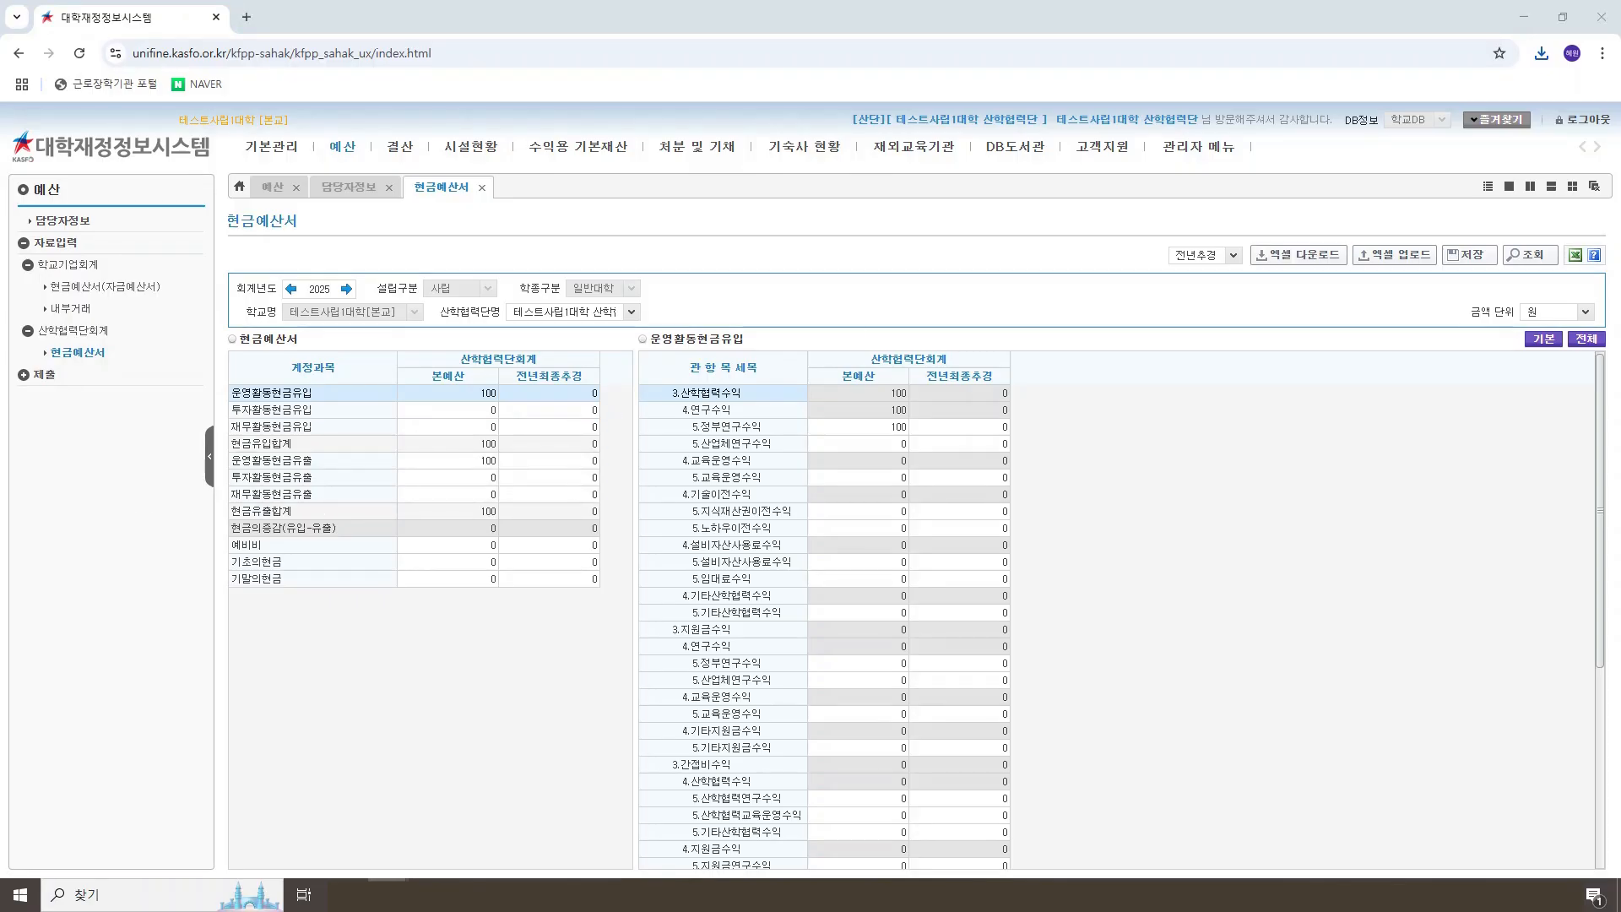
{"action": "left_click", "coordinate": [225, 630]}
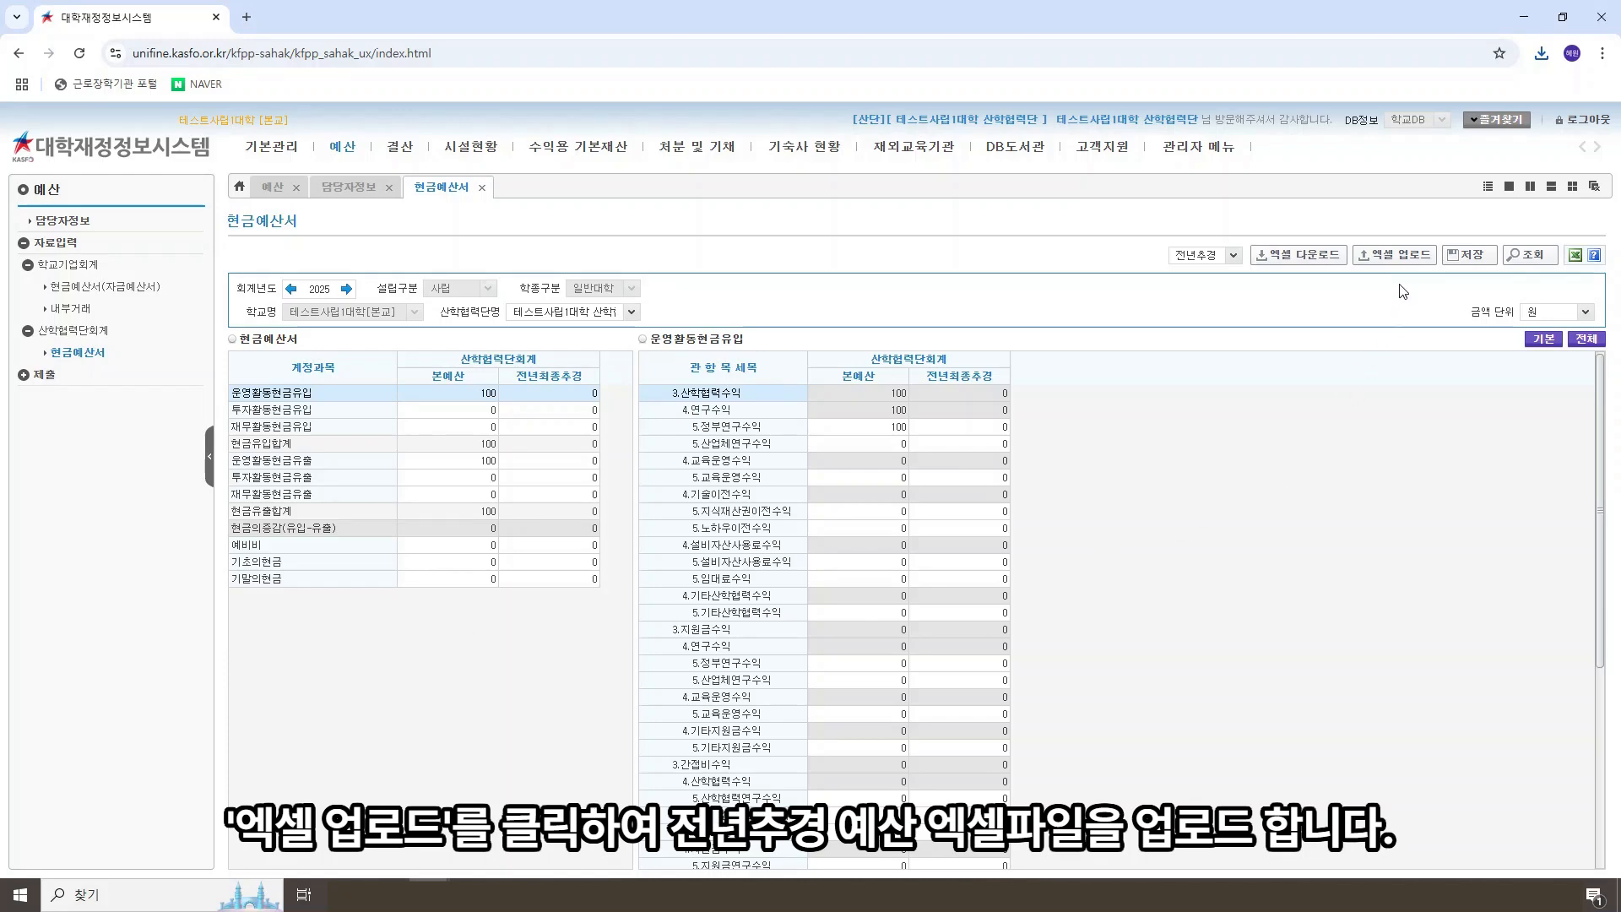
{"action": "left_click", "coordinate": [1405, 257]}
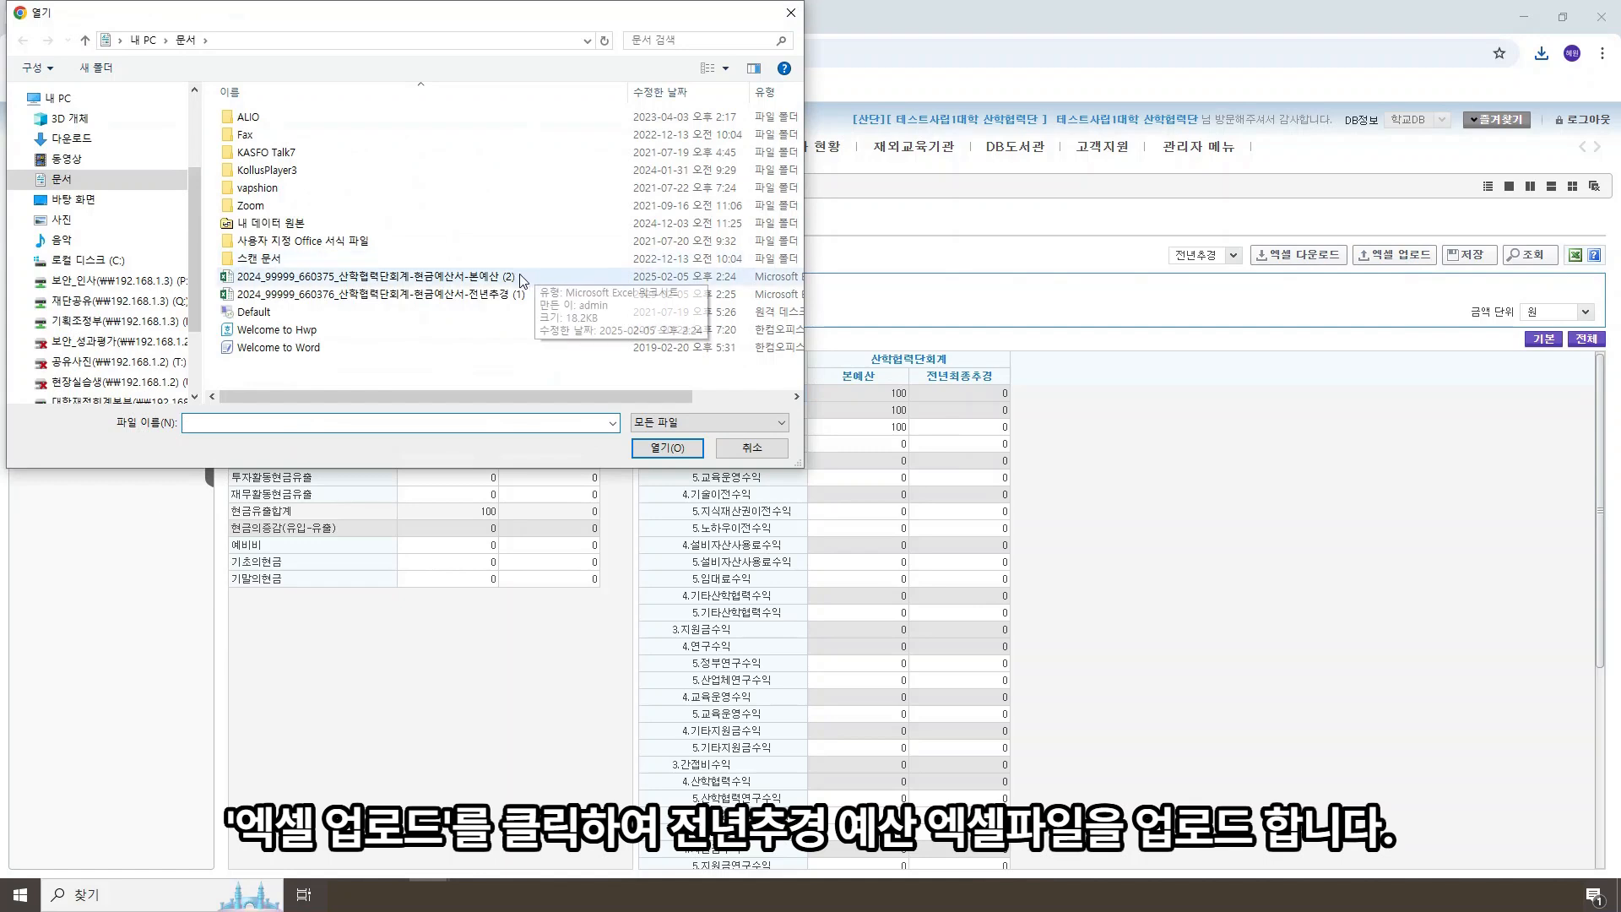
{"action": "left_click", "coordinate": [484, 297]}
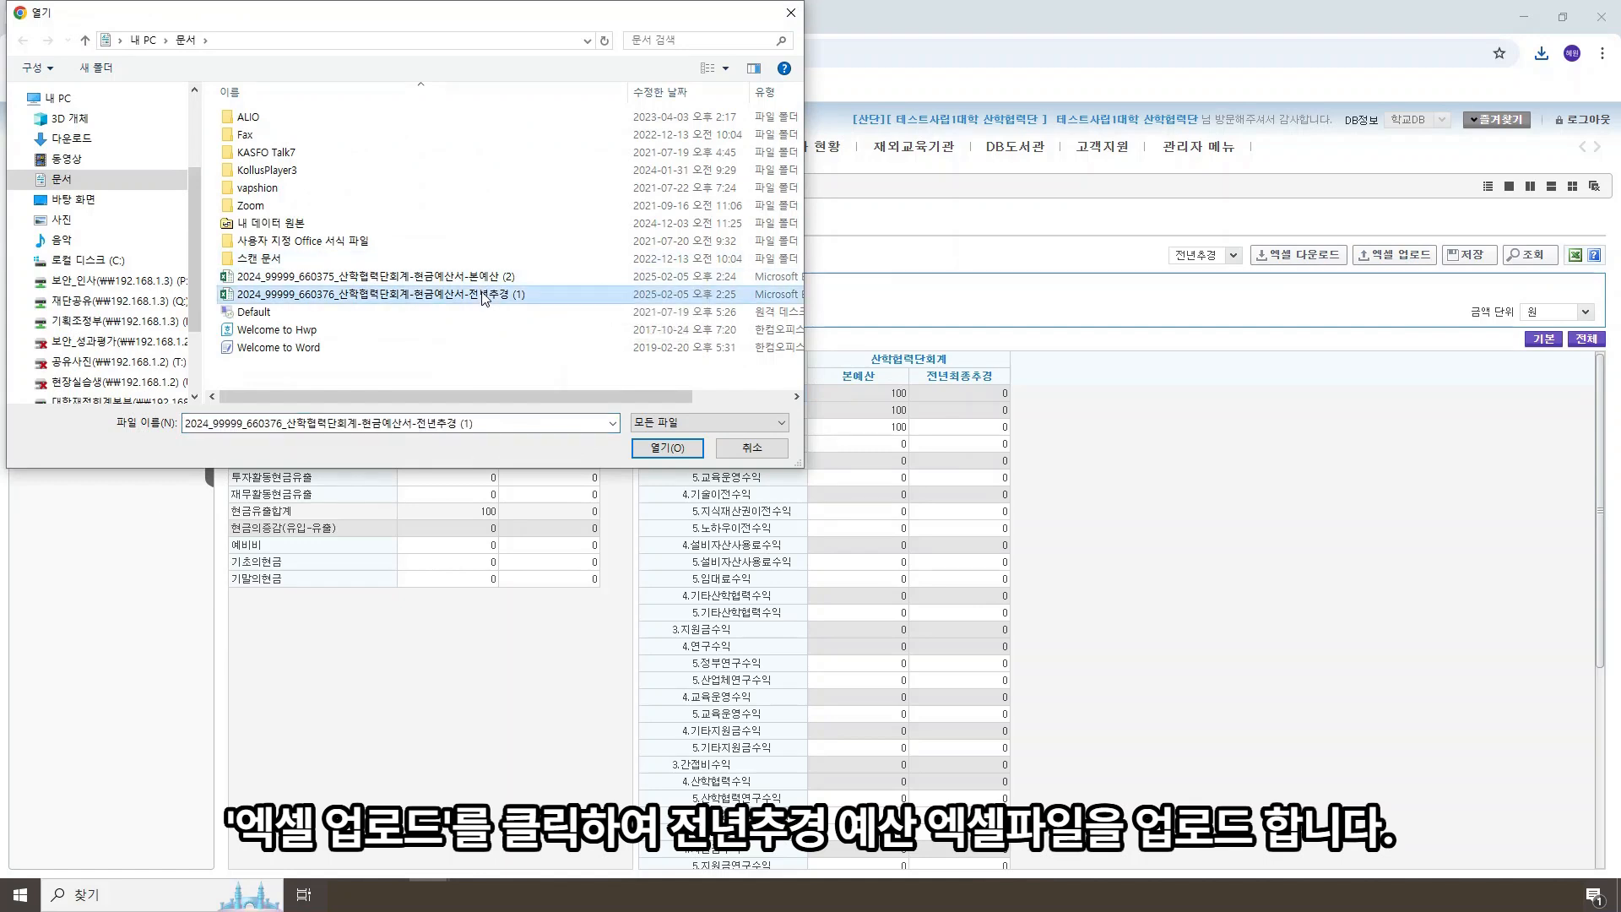
{"action": "left_click", "coordinate": [484, 297]}
{"action": "double_click", "coordinate": [587, 298]}
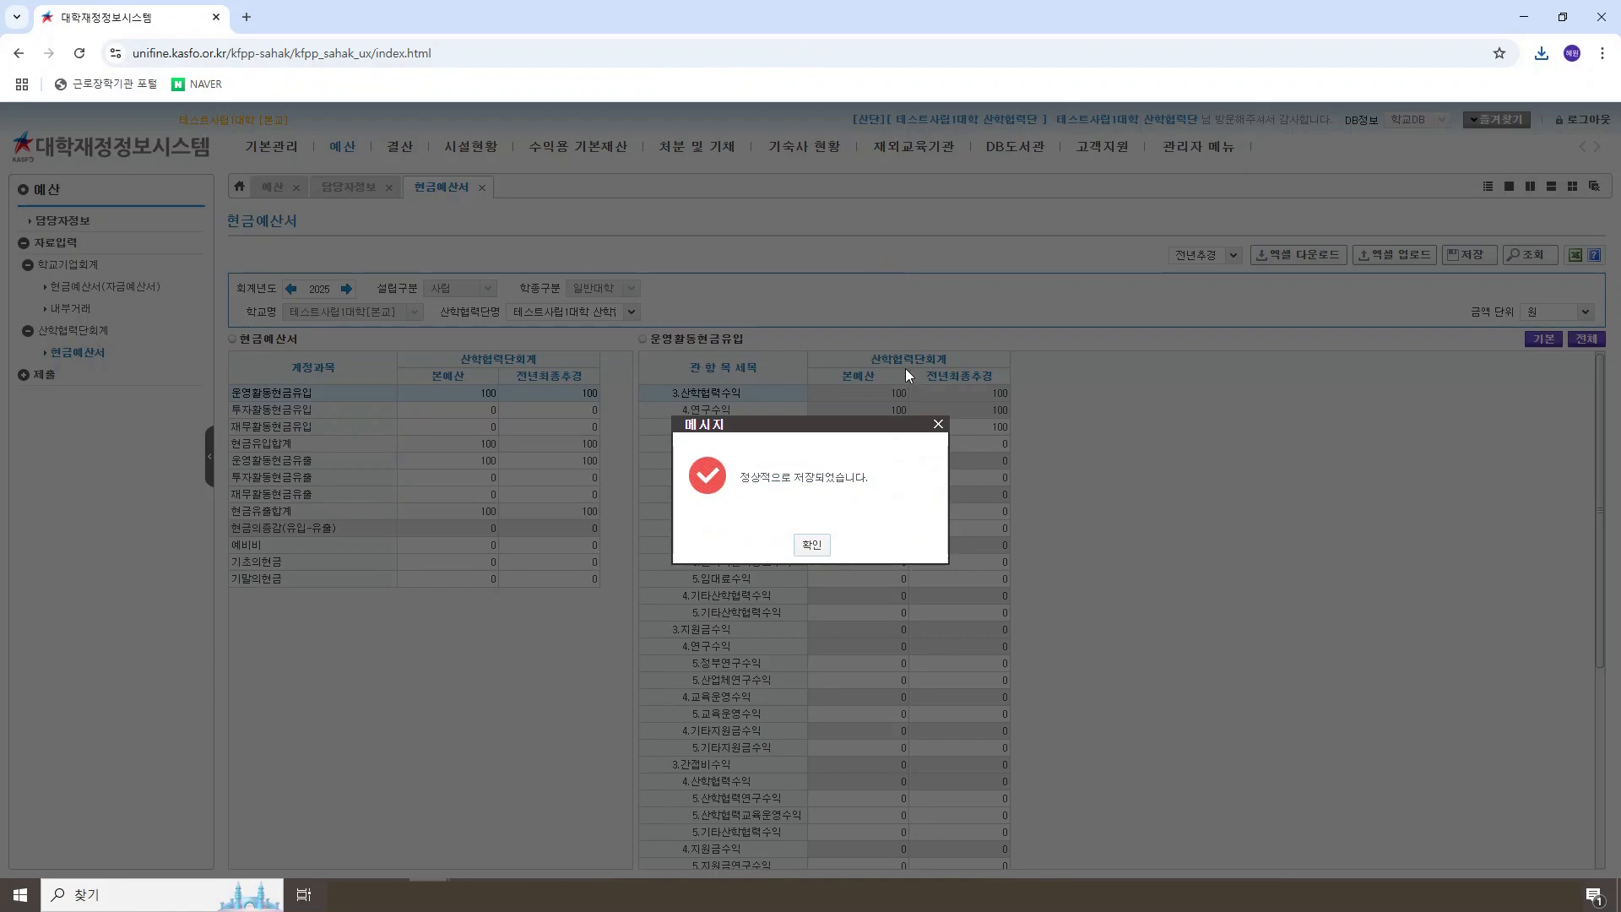
{"action": "left_click", "coordinate": [814, 544]}
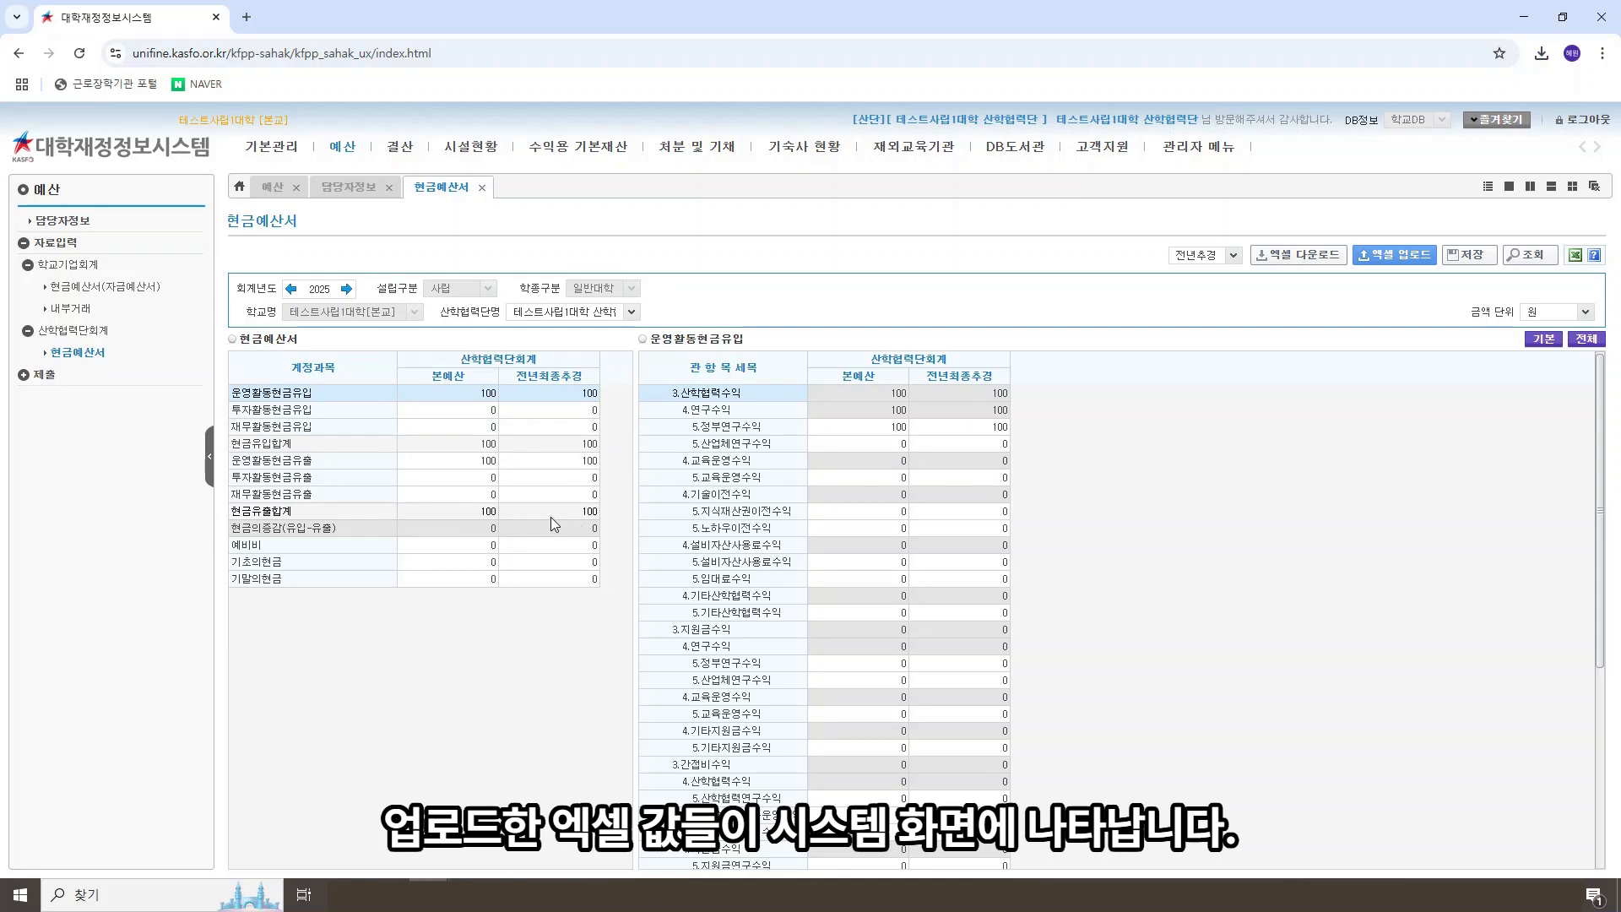
{"action": "left_click", "coordinate": [534, 459]}
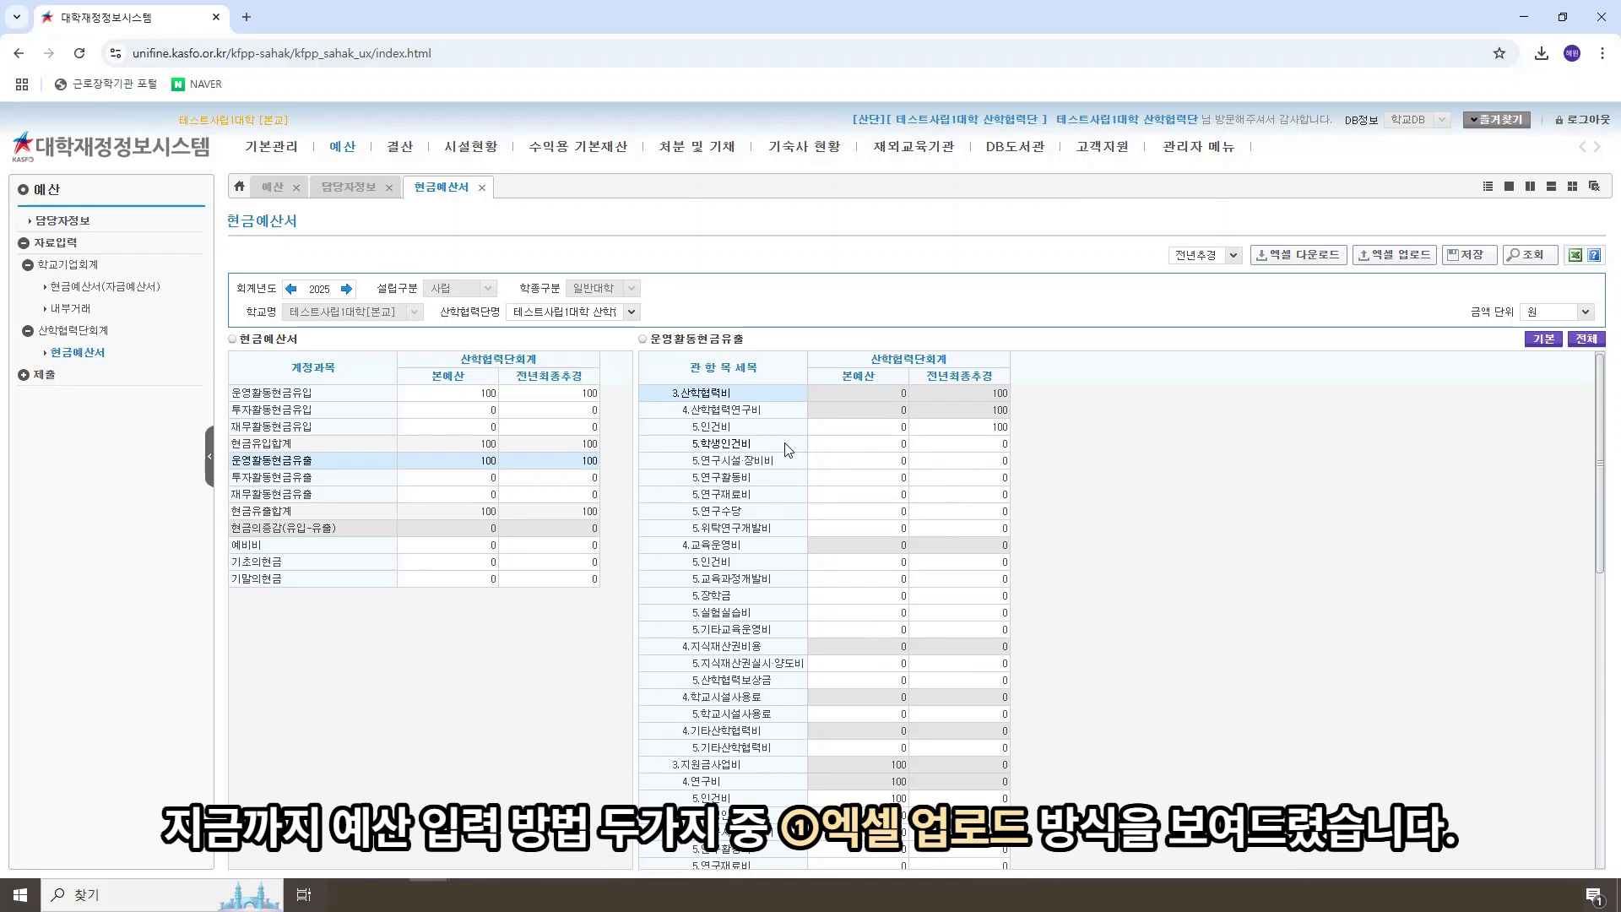
{"action": "left_click", "coordinate": [312, 465]}
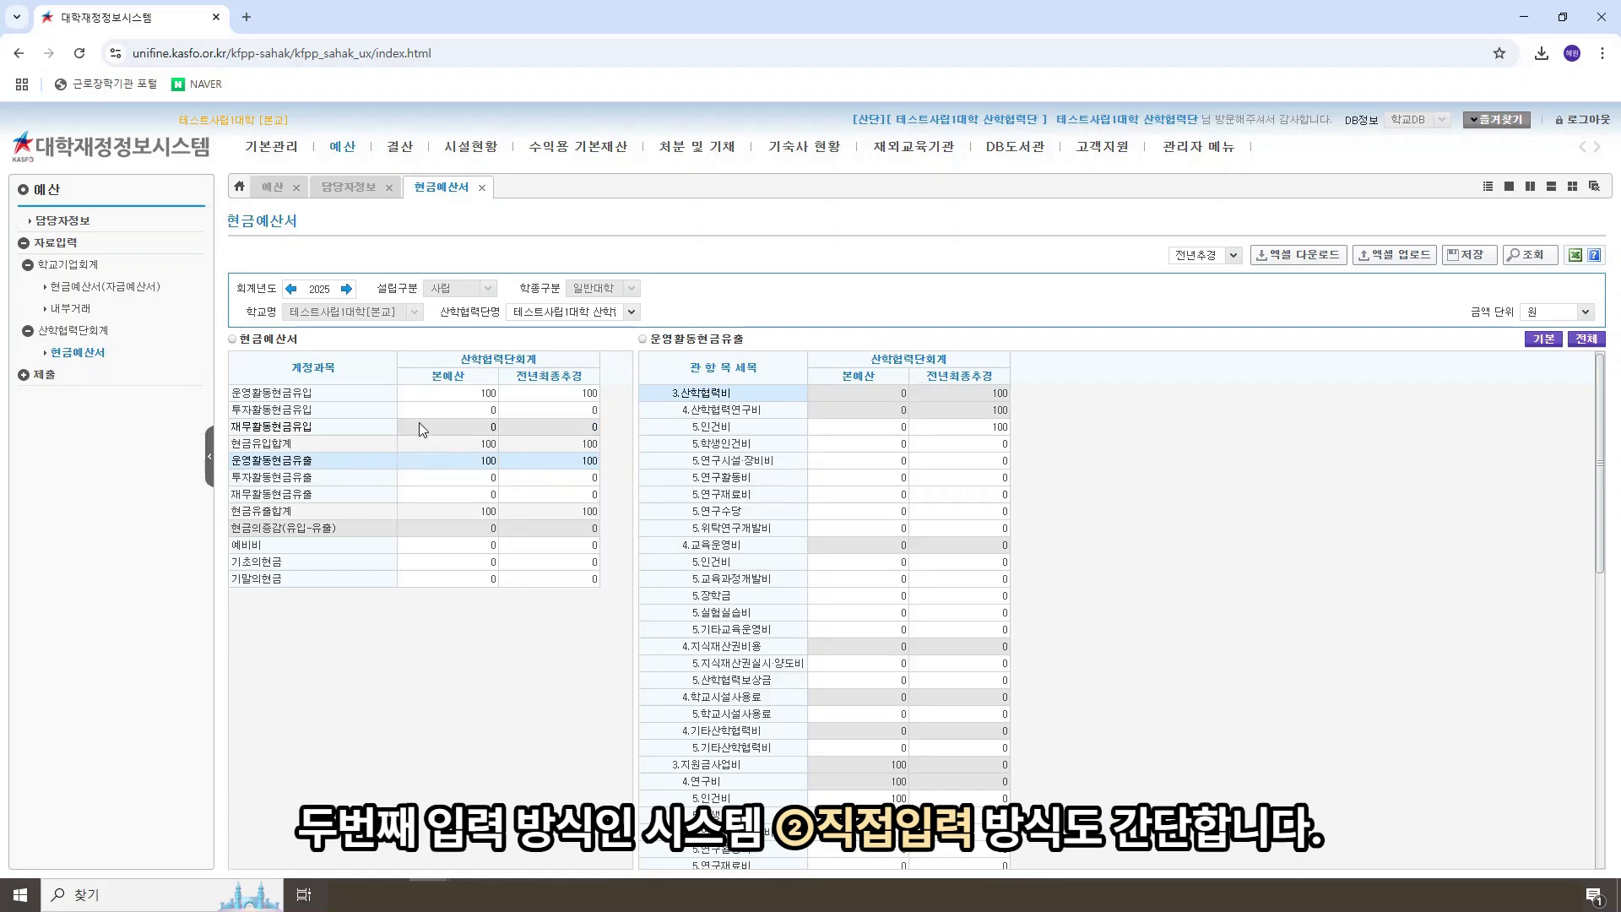
Step: Enter 100 directly in the system as the 본예산 amount for 산업체연구수익 under 운영활동현금유입
{"action": "left_click", "coordinate": [331, 399]}
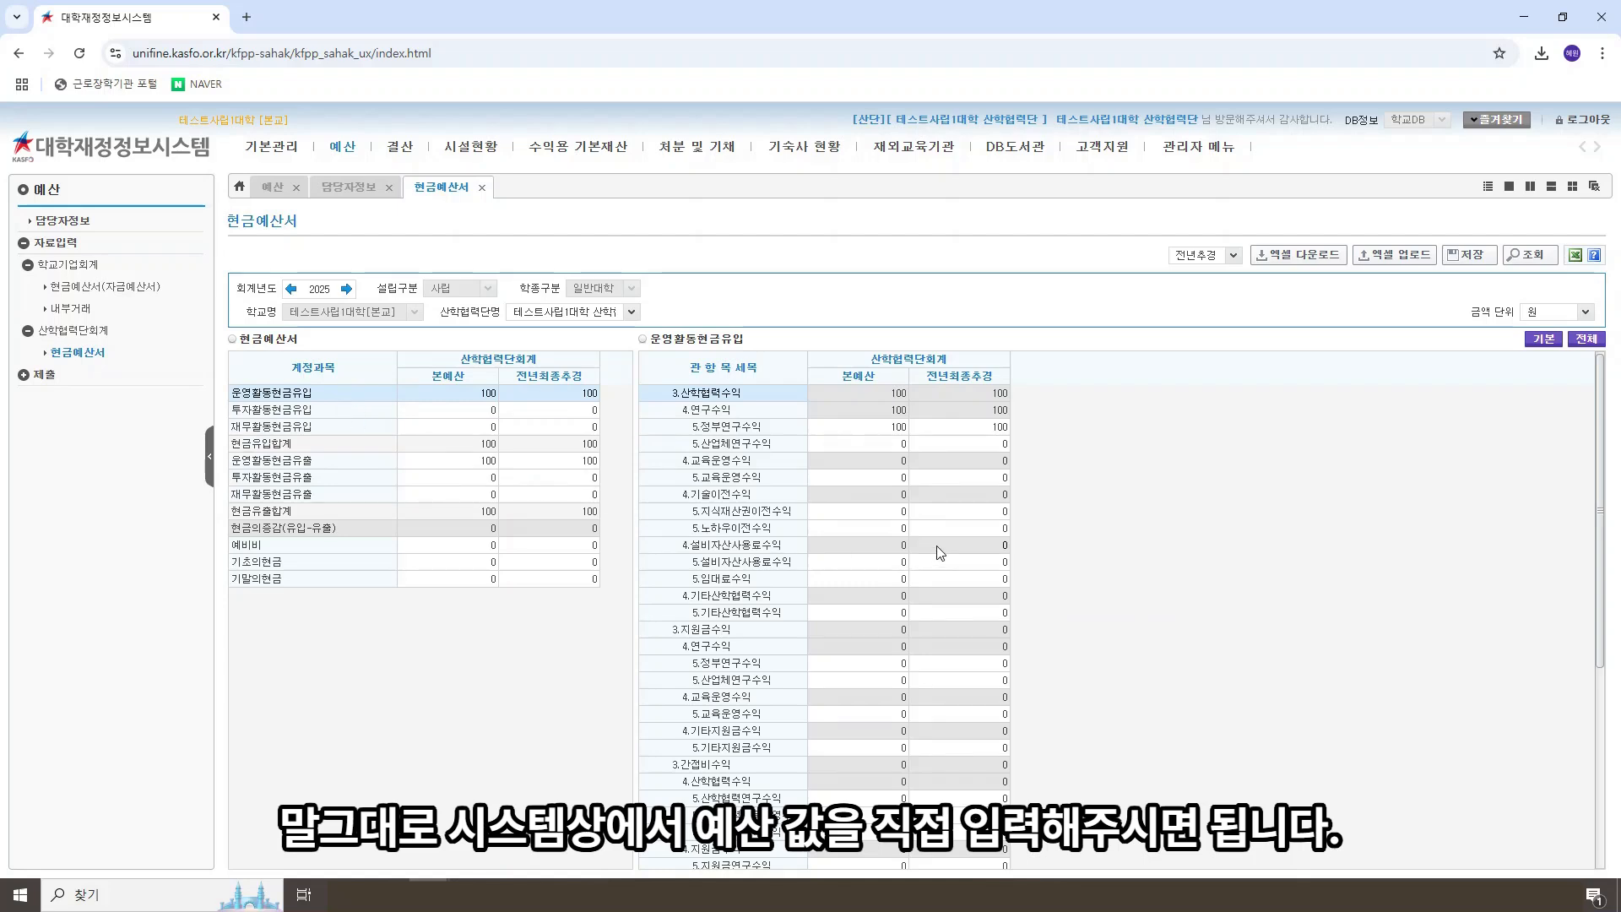
{"action": "left_click", "coordinate": [881, 445]}
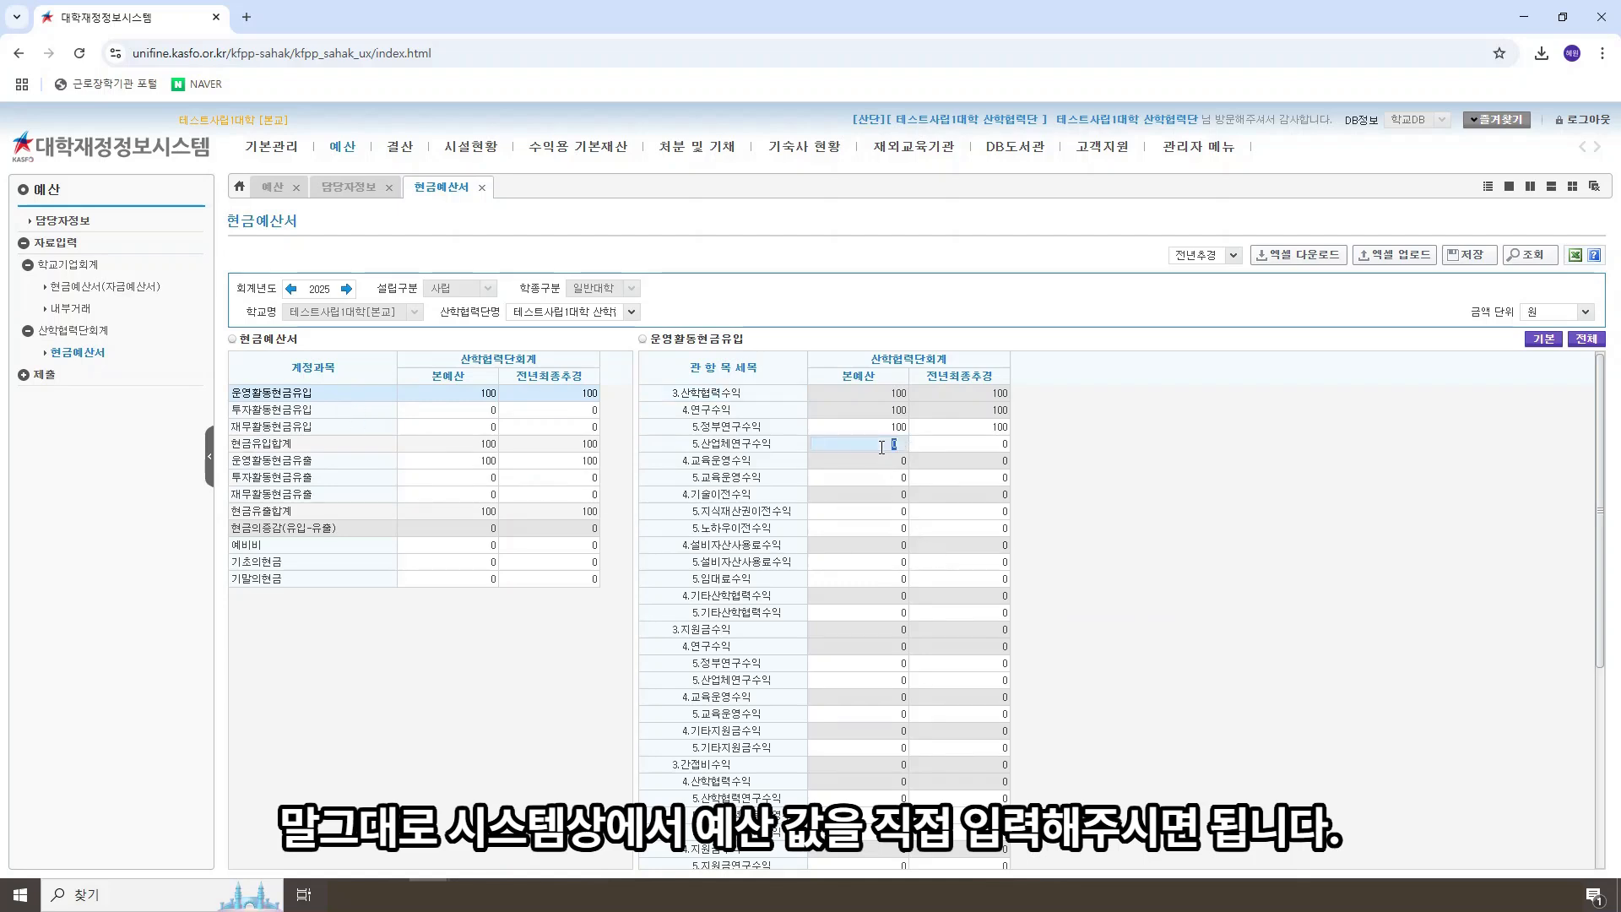
{"action": "type", "text": "100"}
{"action": "key", "text": "Return"}
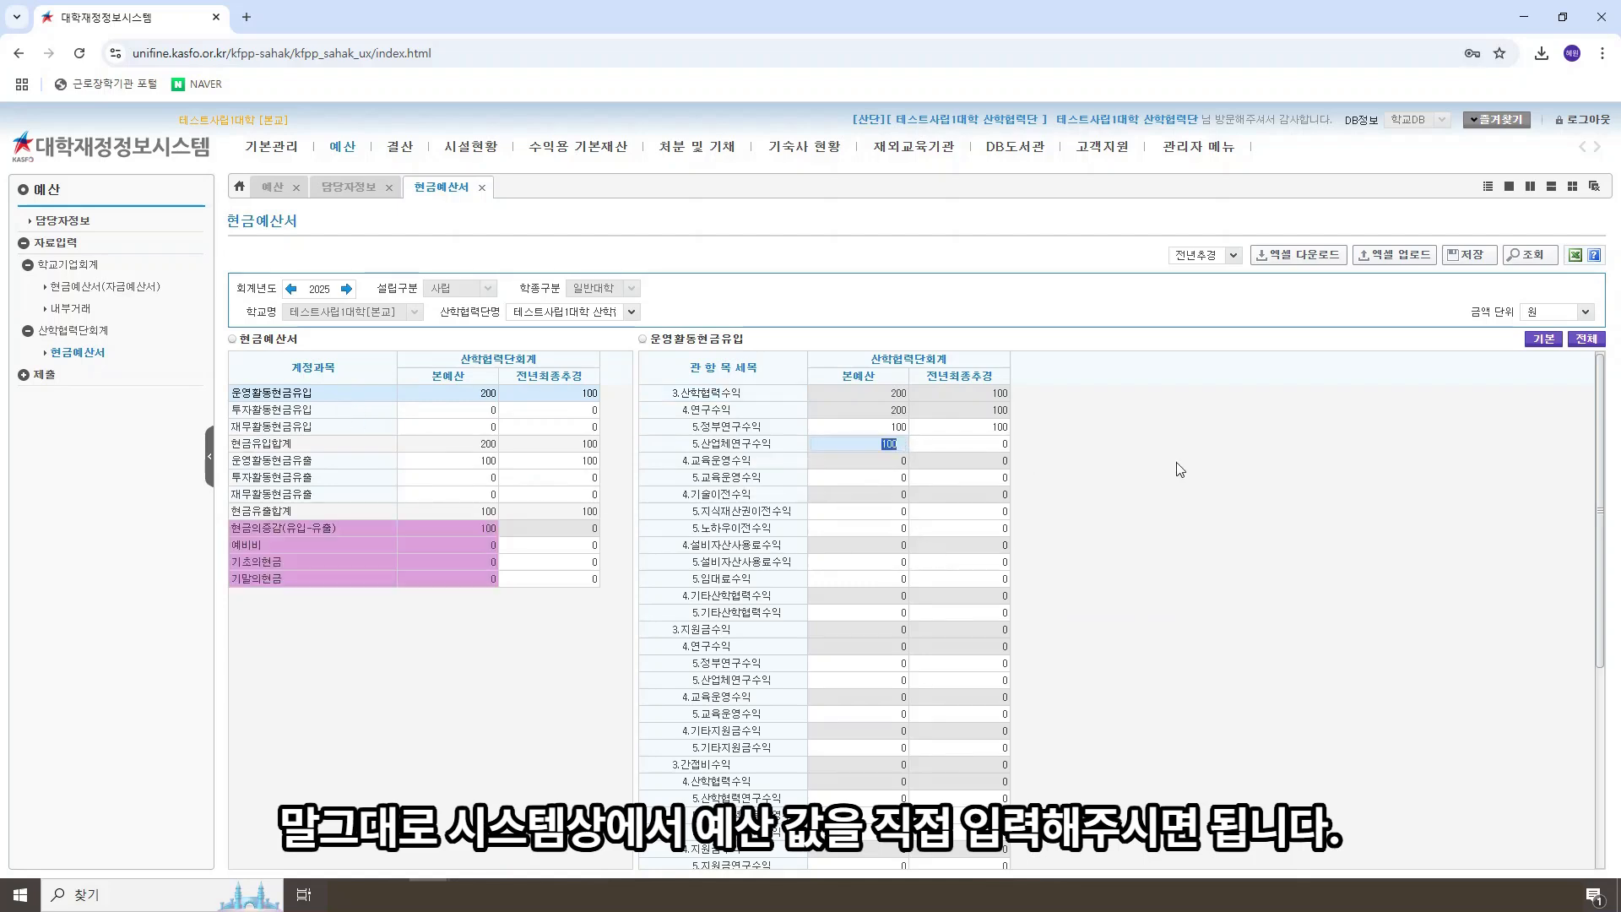
{"action": "left_click", "coordinate": [551, 640]}
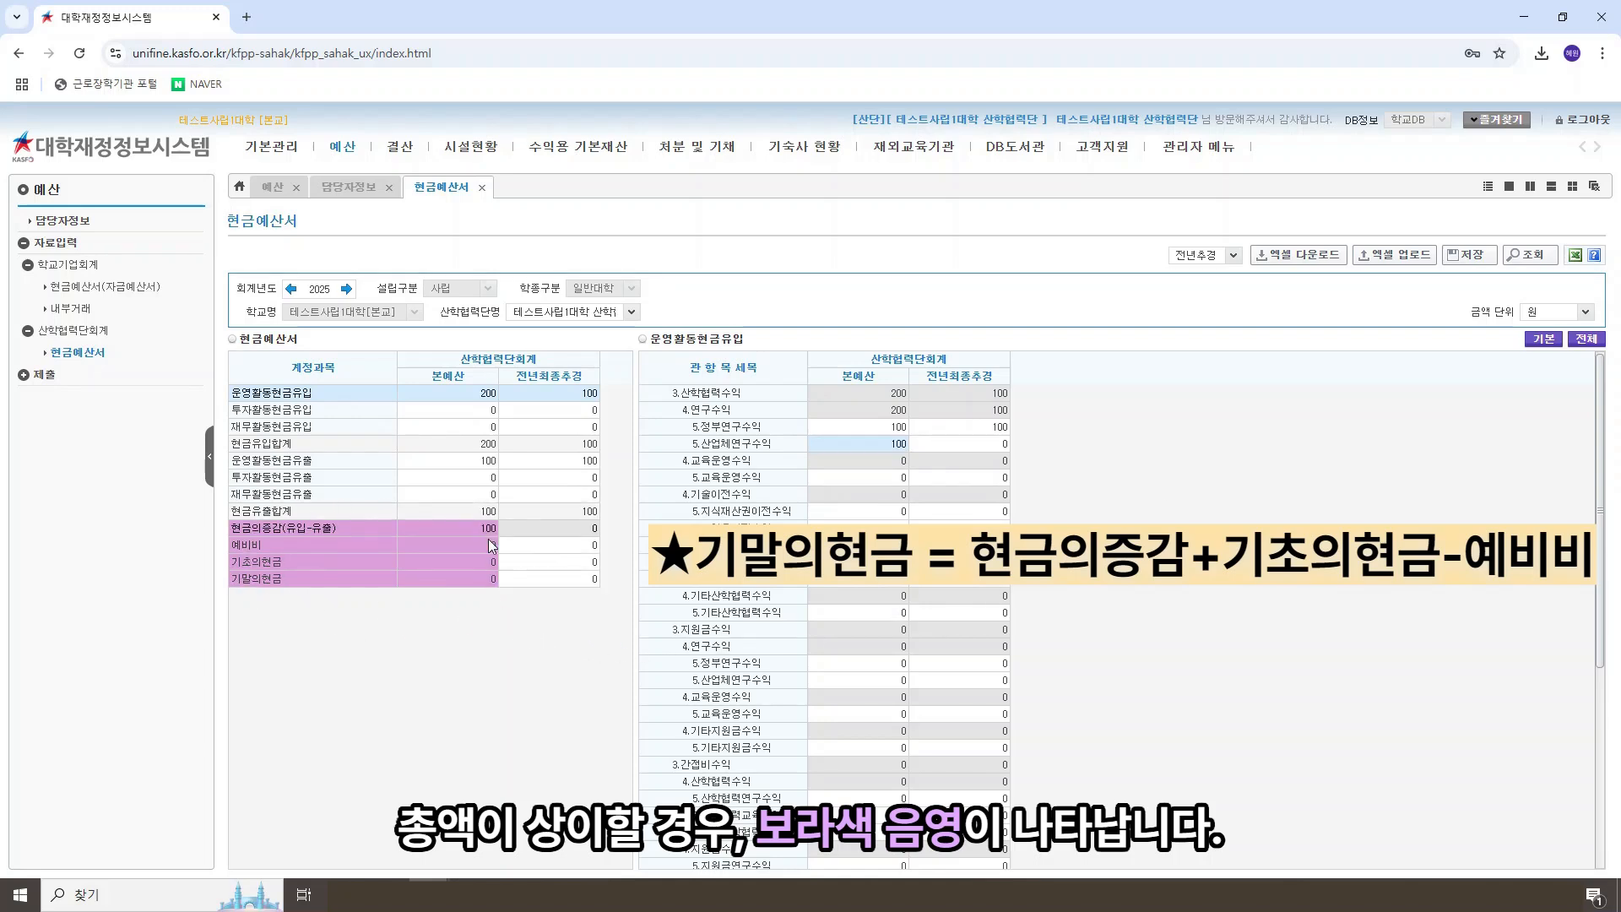
Step: Save the inflow change and enter 100 as the 본예산 amount for 인건비 under 산학협력연구비 in 운영활동현금유출
{"action": "left_click", "coordinate": [476, 463]}
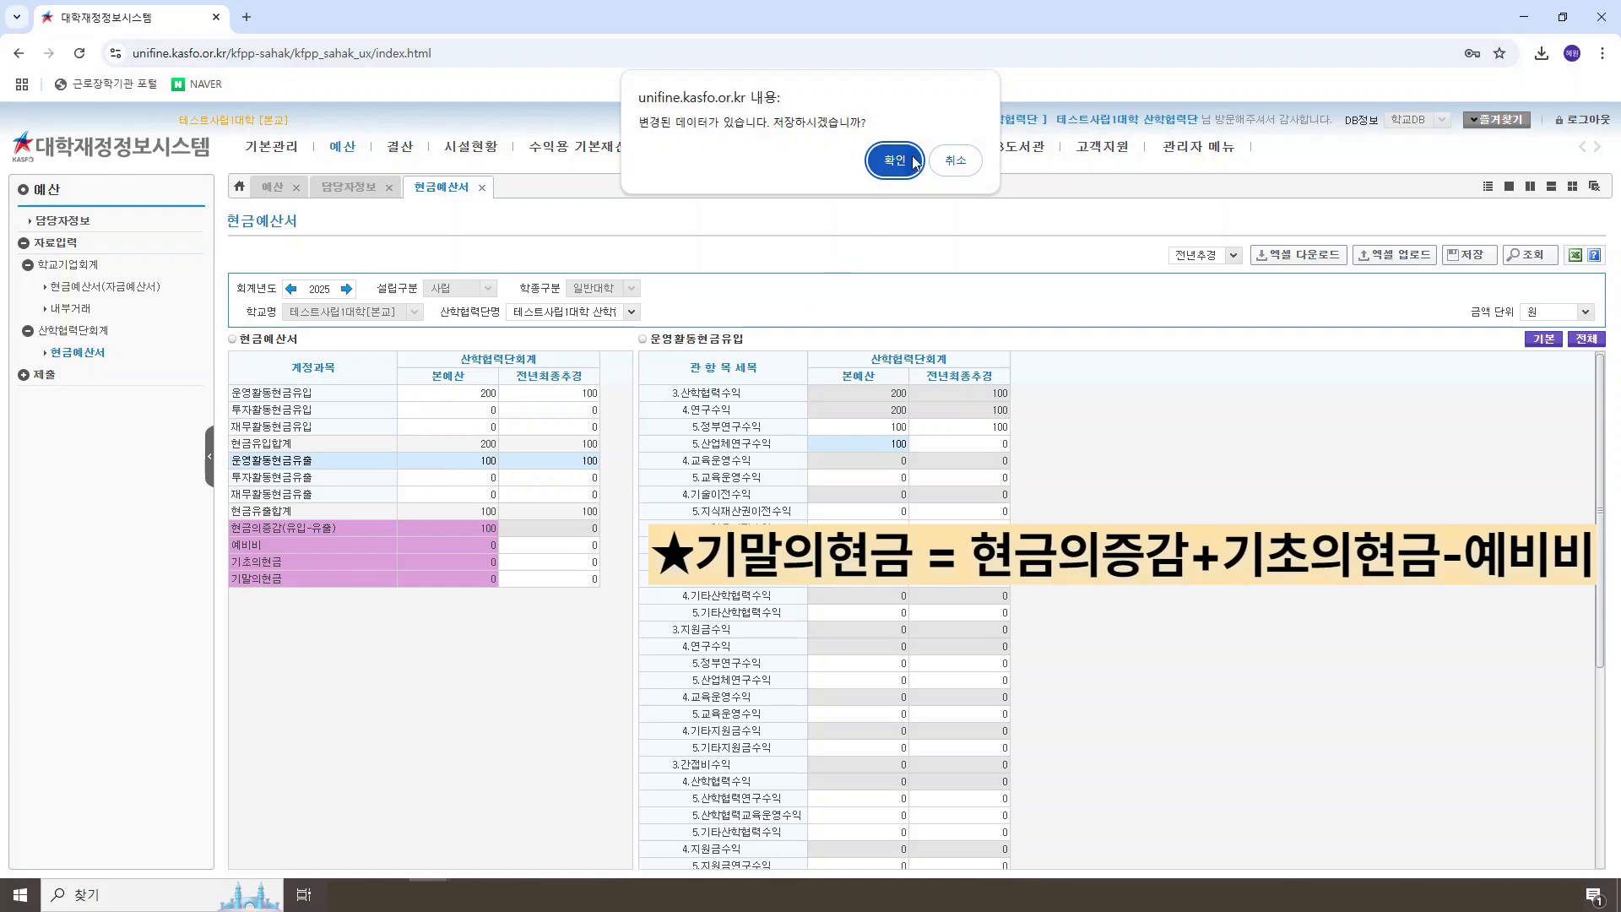
{"action": "left_click", "coordinate": [897, 160]}
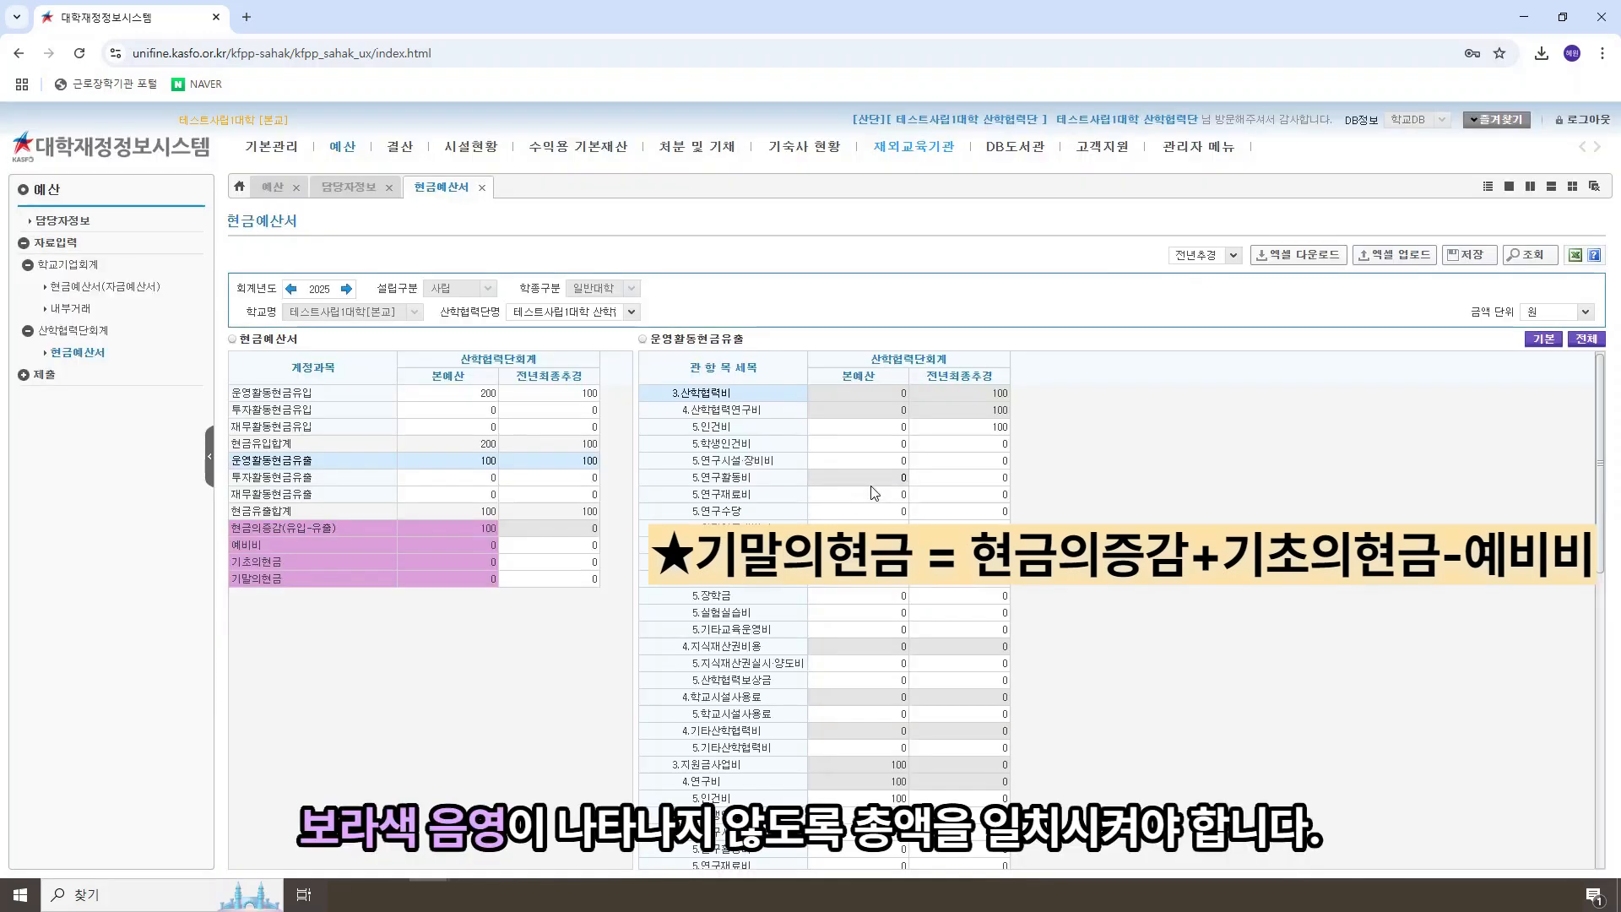
{"action": "left_click", "coordinate": [881, 430]}
{"action": "type", "text": "100"}
{"action": "left_click", "coordinate": [1169, 487]}
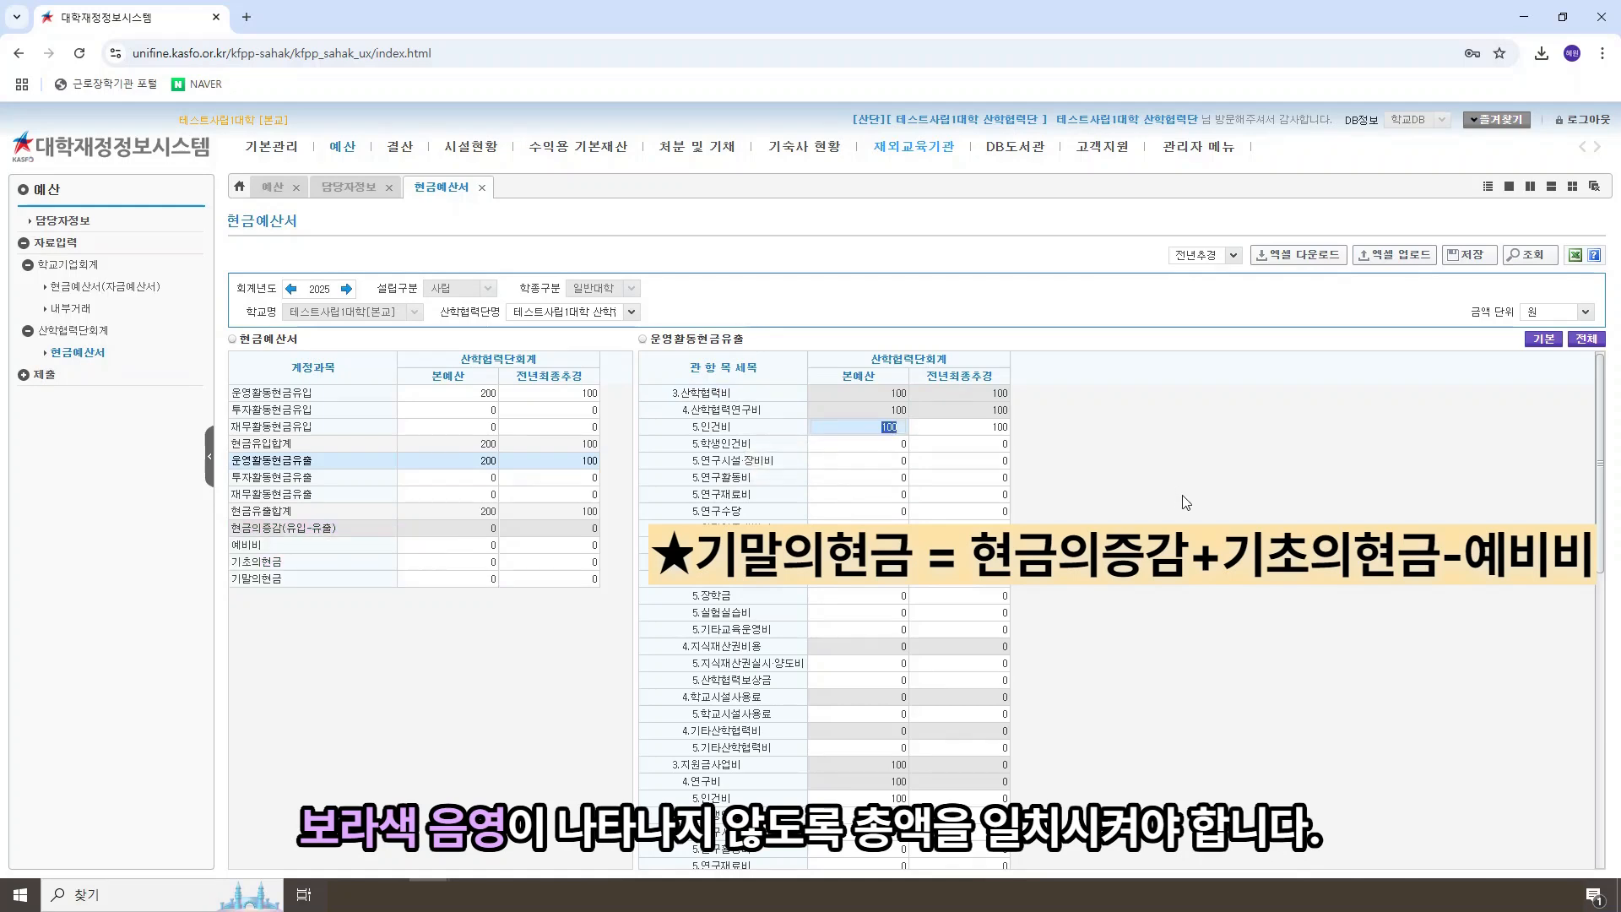
{"action": "left_click", "coordinate": [547, 656]}
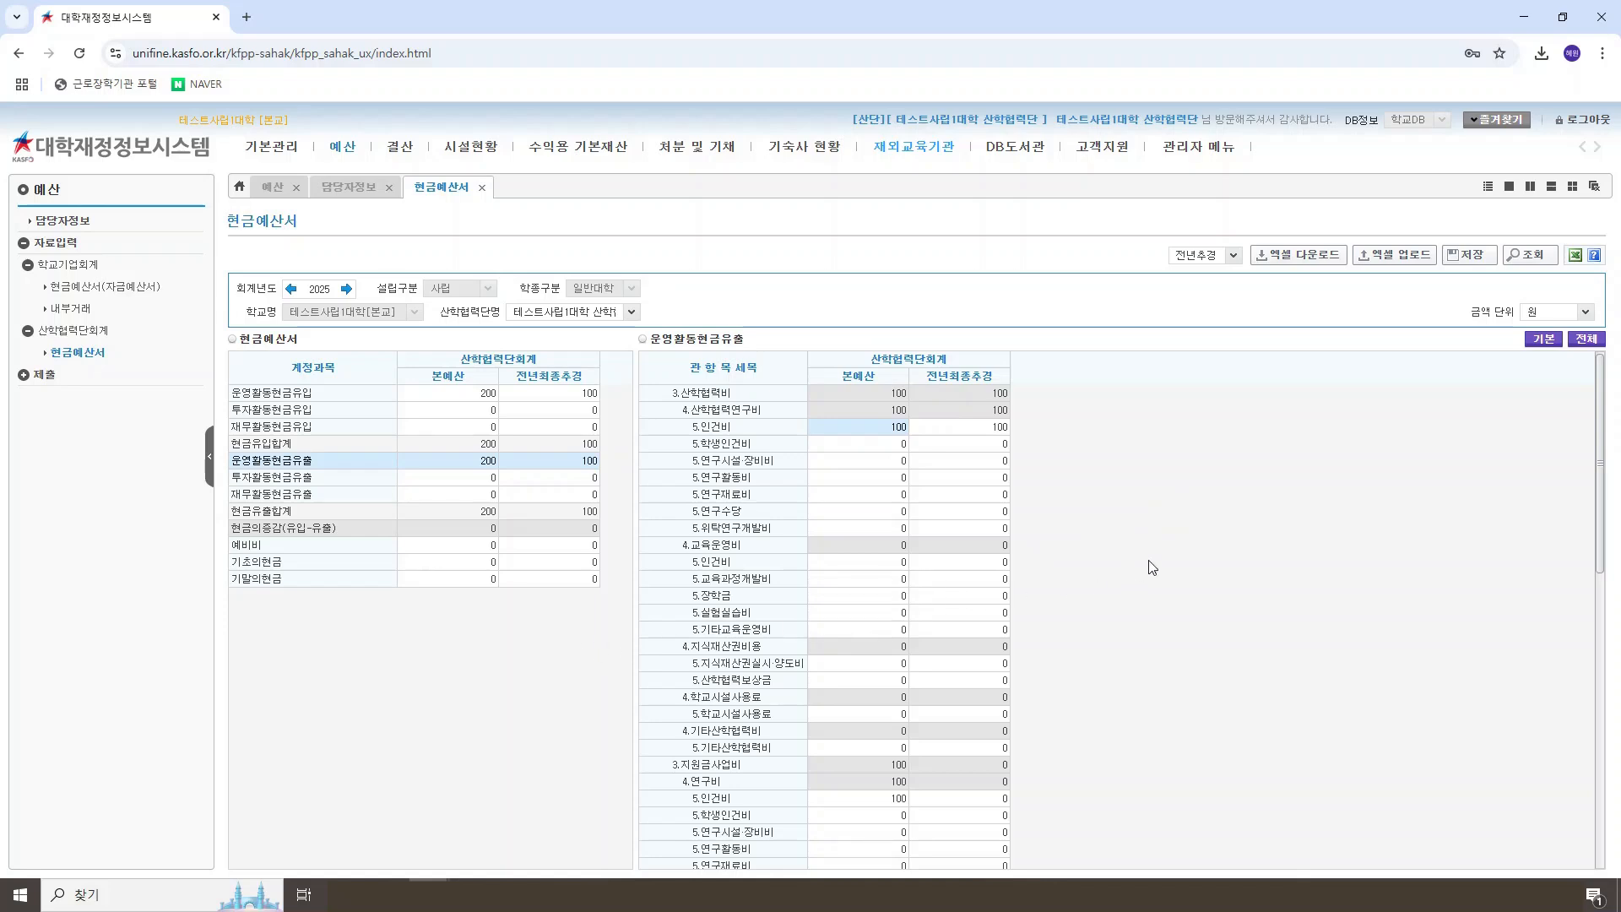
Step: Save the outflow change and enter 100 as the 전년최종추경 amount for 산업체연구수익 in 운영활동현금유입
{"action": "left_click", "coordinate": [547, 400]}
{"action": "left_click", "coordinate": [887, 165]}
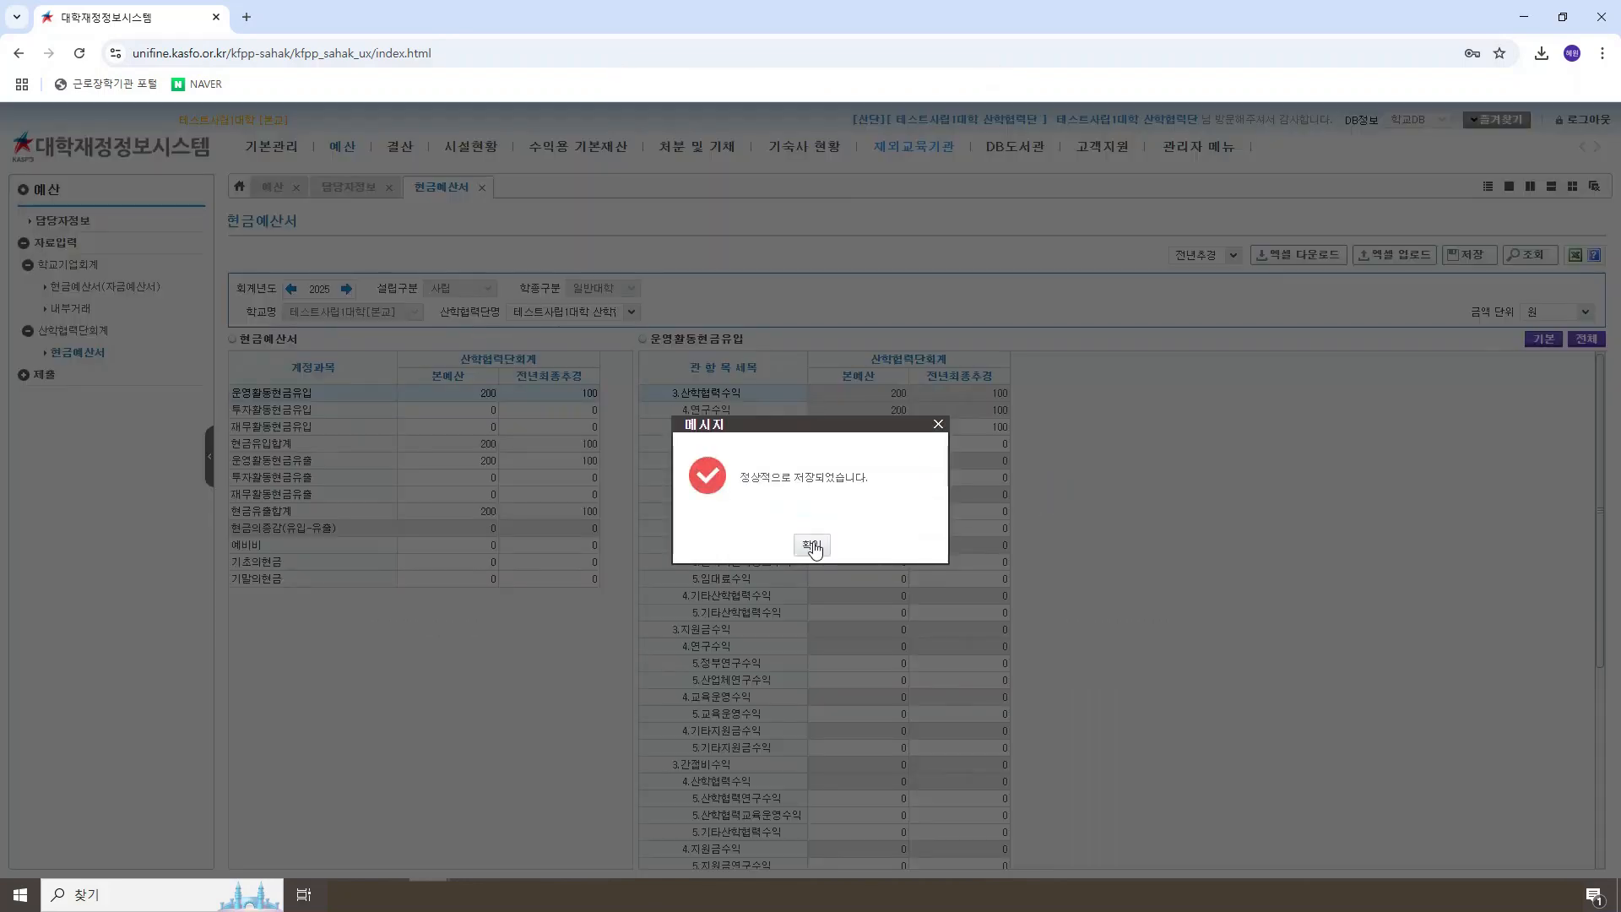
{"action": "left_click", "coordinate": [812, 545]}
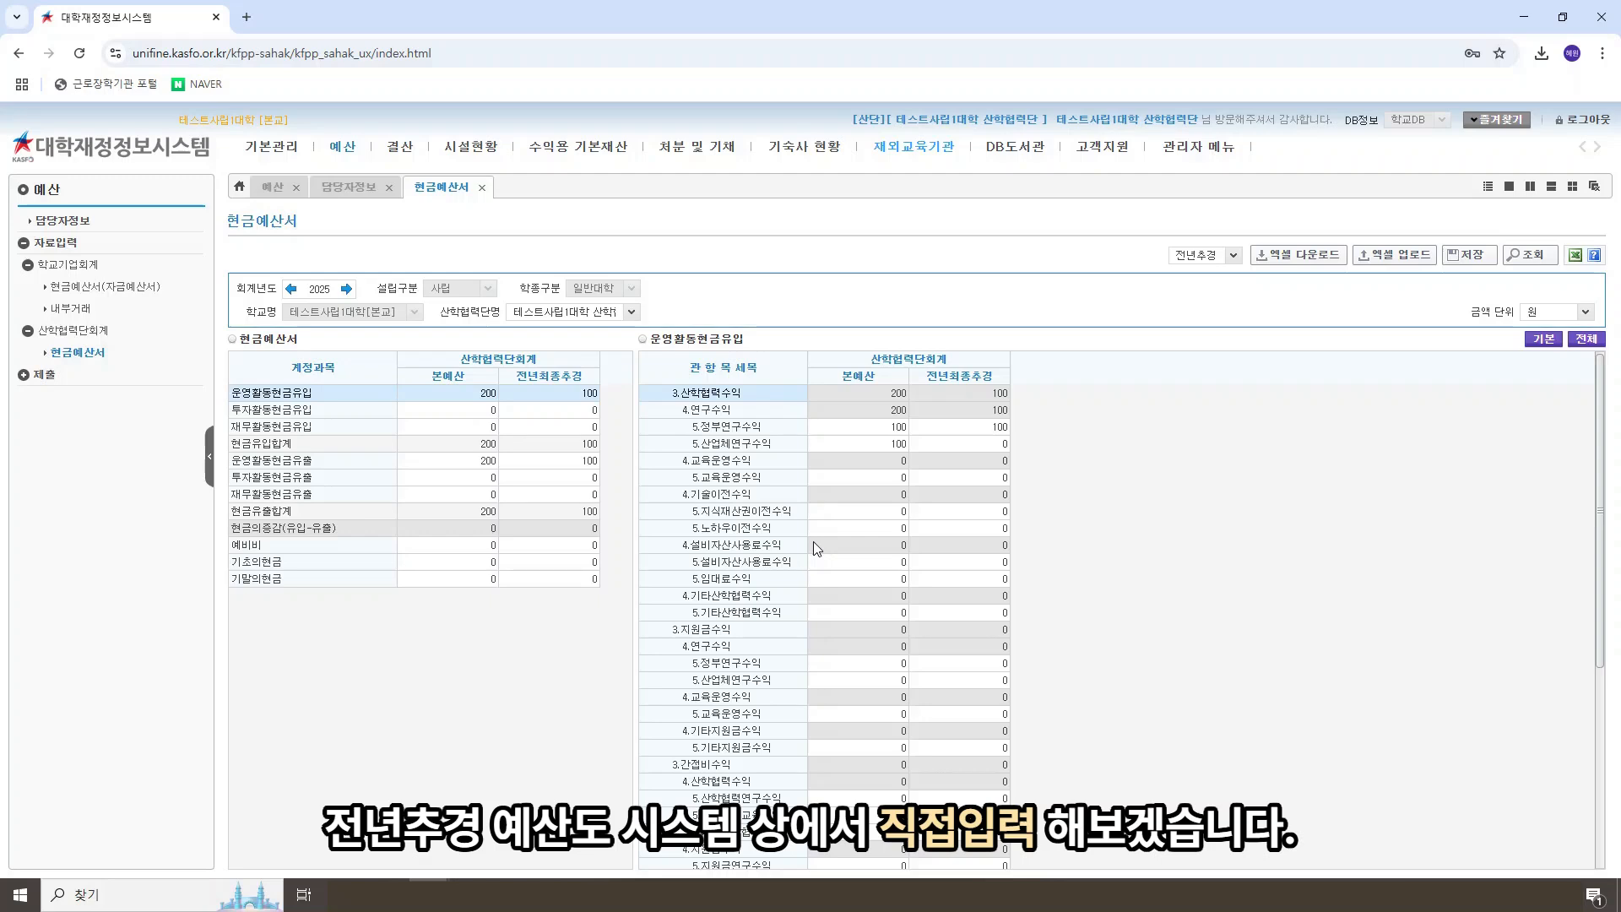
{"action": "left_click", "coordinate": [987, 445]}
{"action": "type", "text": "100"}
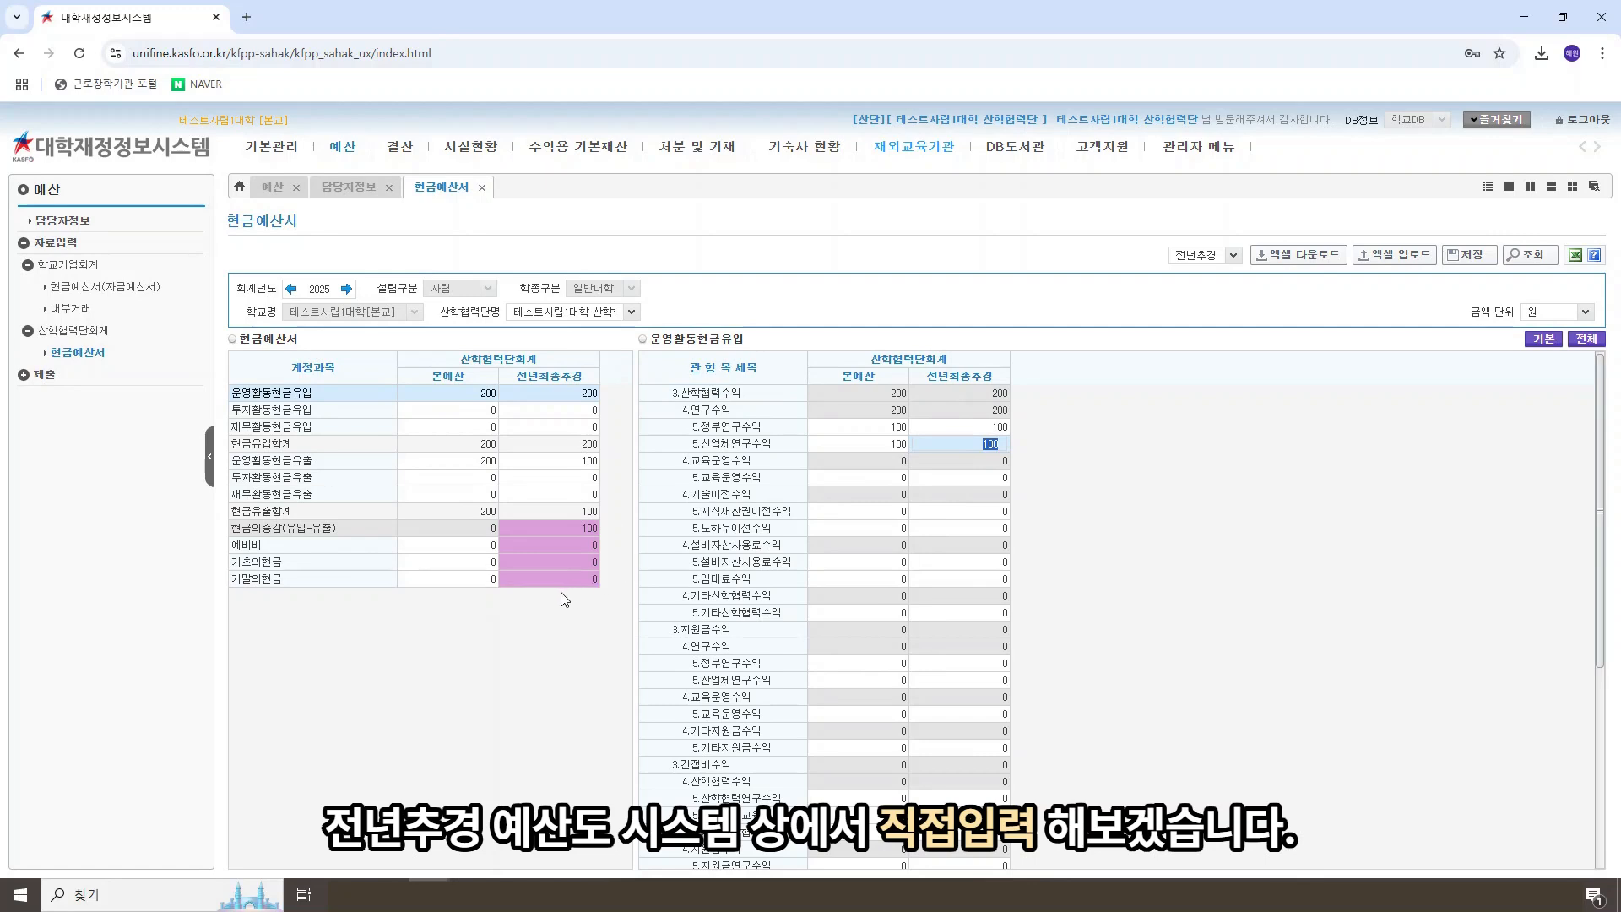
Step: Save the inflow change, enter 100 as the 전년최종추경 amount for 학생인건비 in 운영활동현금유출, and save the 현금예산서
{"action": "left_click", "coordinate": [579, 461]}
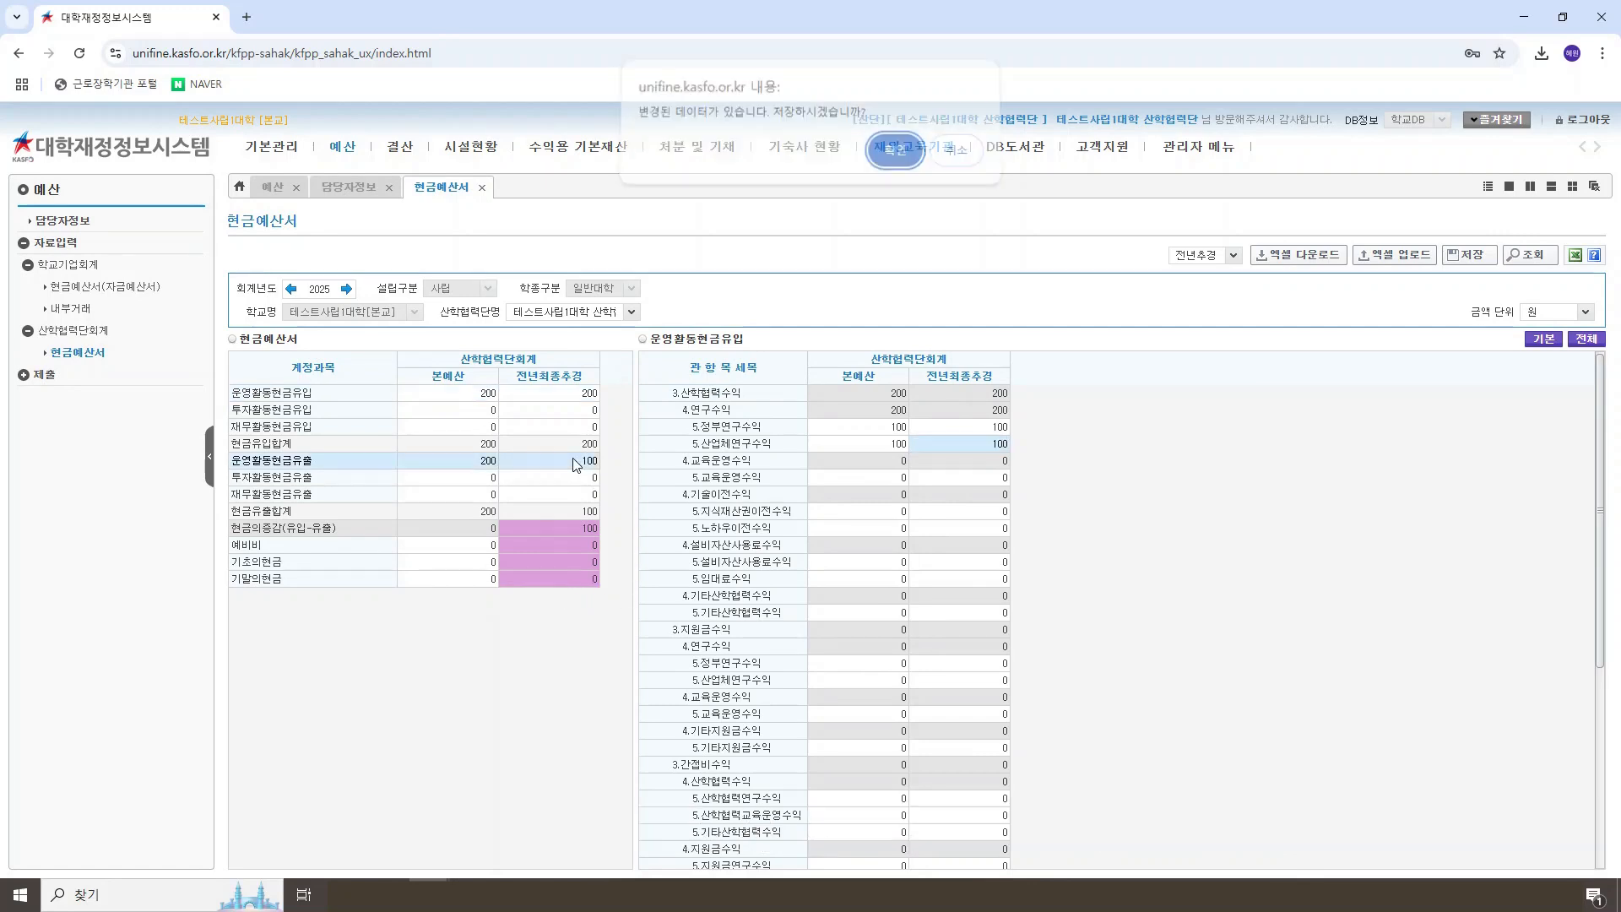
{"action": "left_click", "coordinate": [897, 163]}
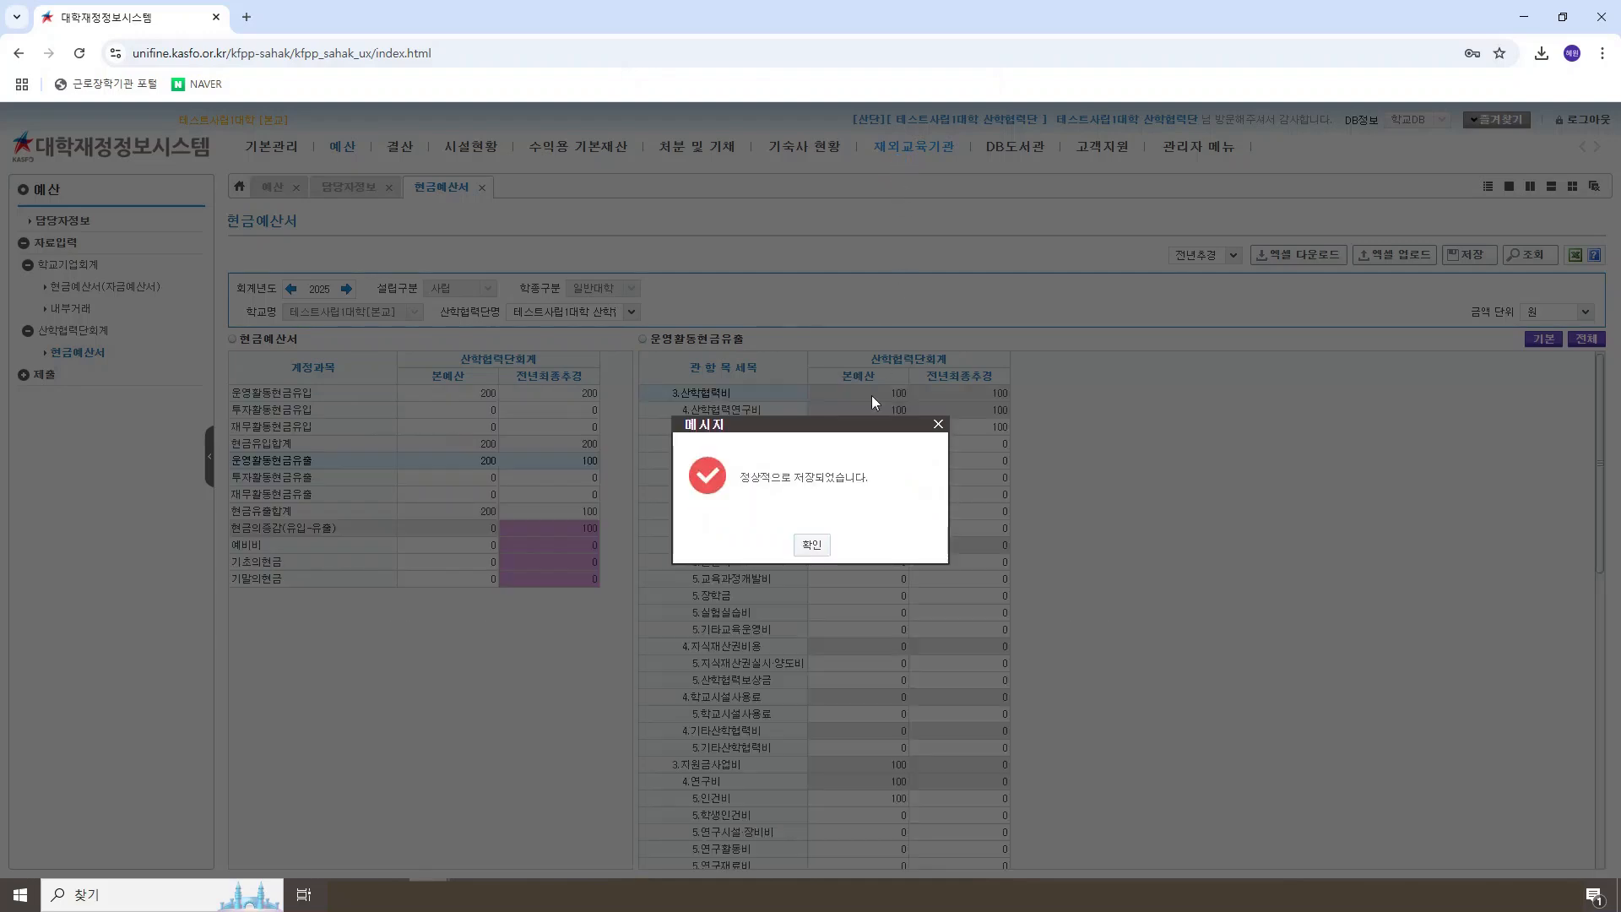
{"action": "left_click", "coordinate": [816, 543]}
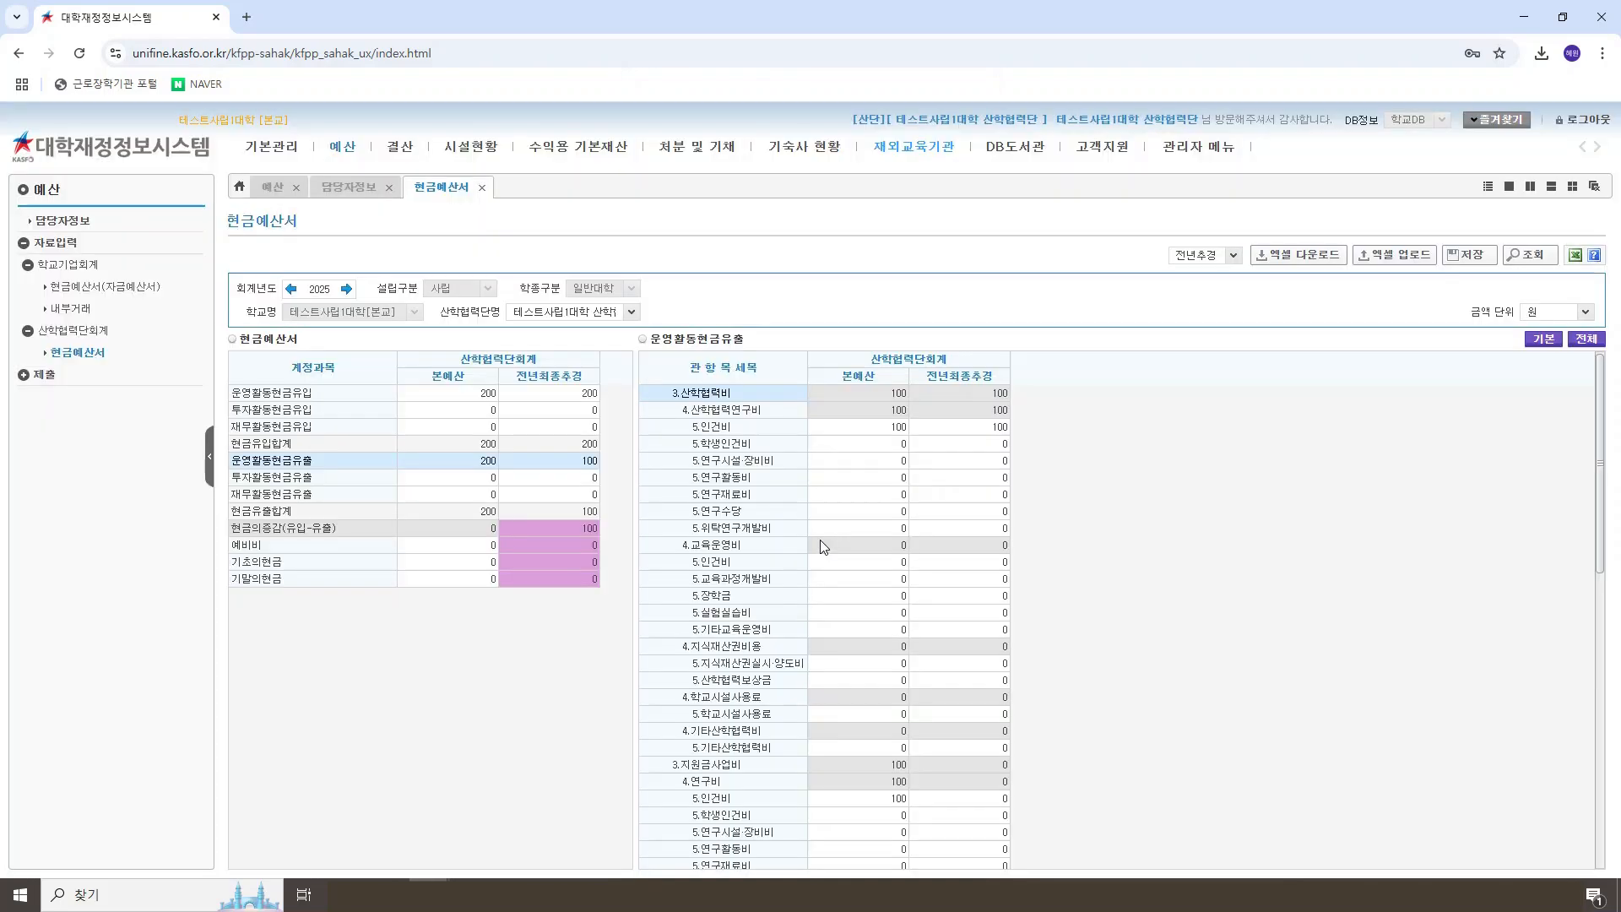
{"action": "left_click", "coordinate": [998, 444]}
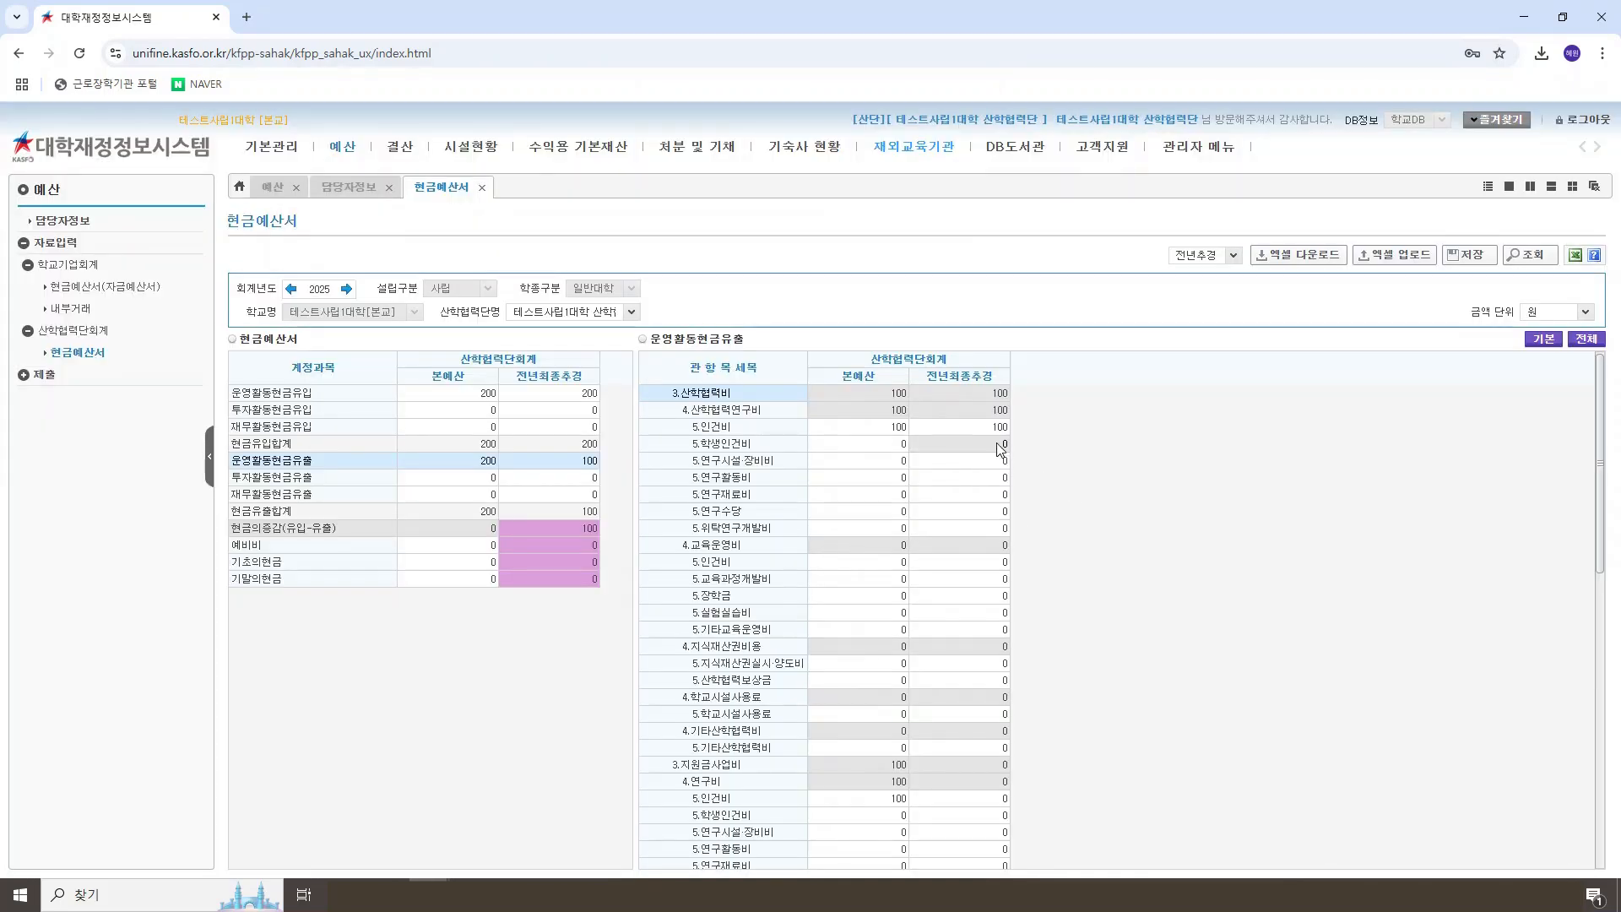
{"action": "type", "text": "100"}
{"action": "key", "text": "Return"}
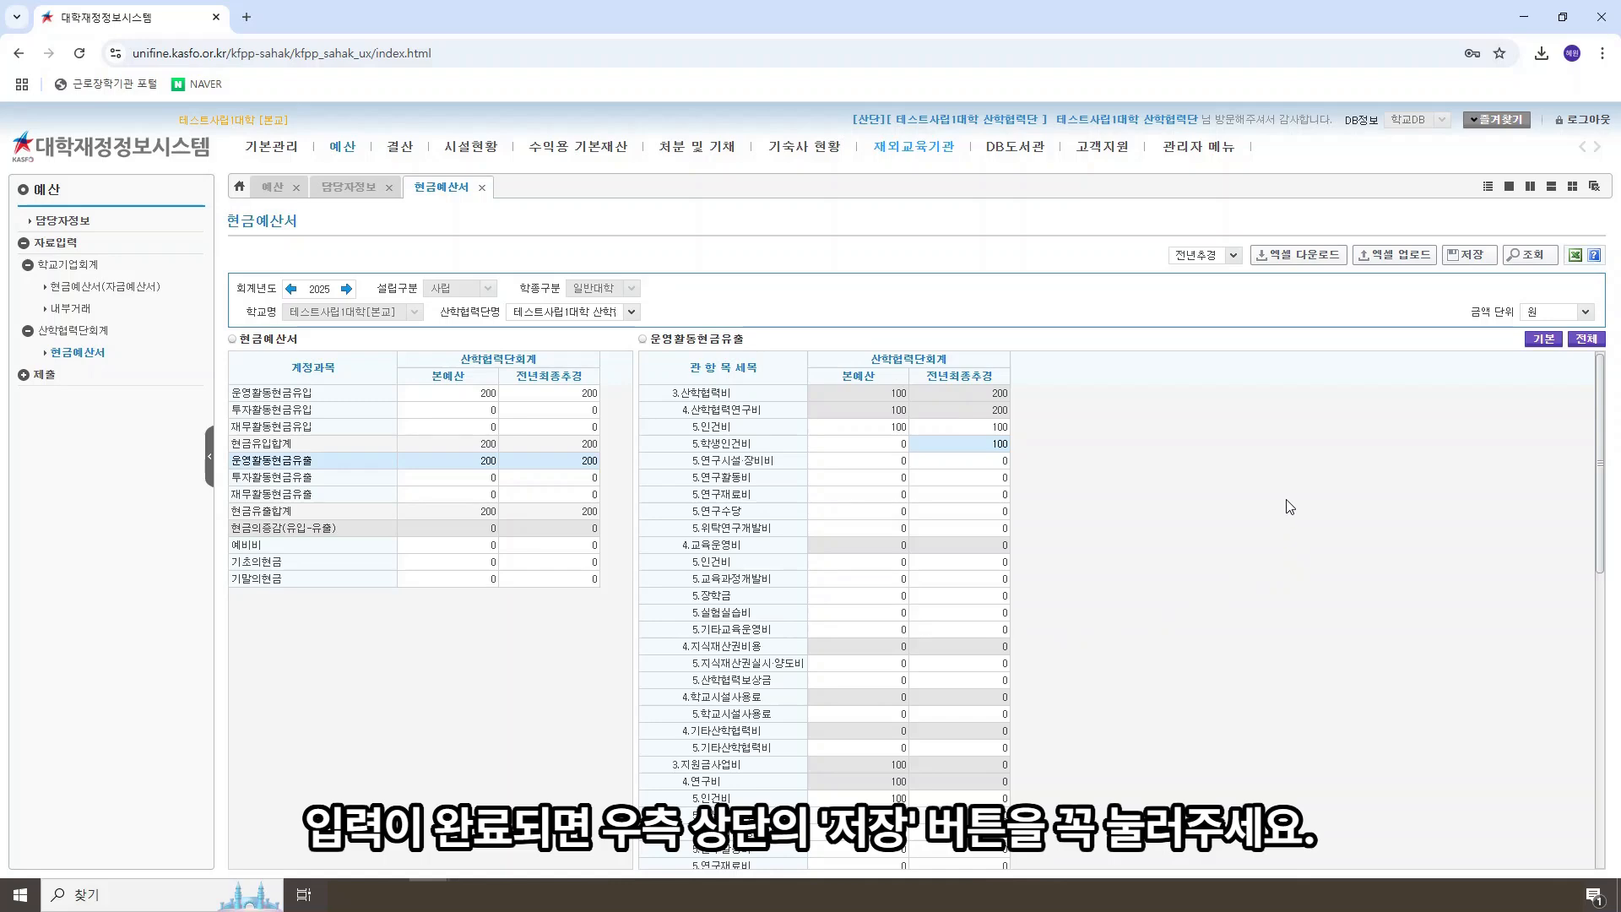
{"action": "left_click", "coordinate": [1471, 257]}
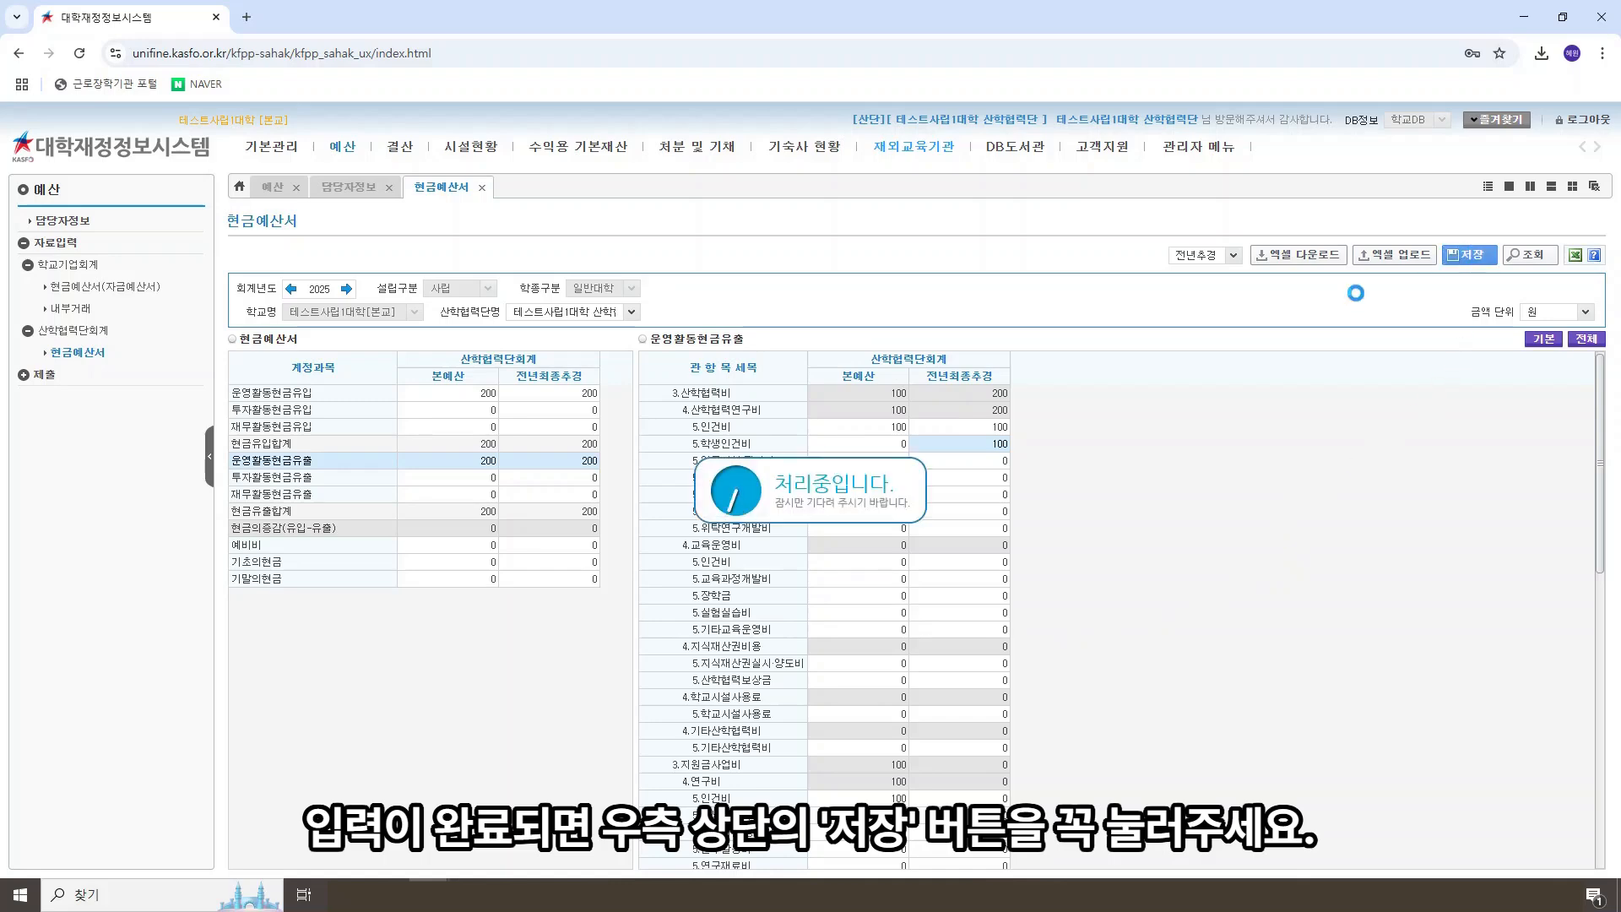
{"action": "left_click", "coordinate": [812, 544]}
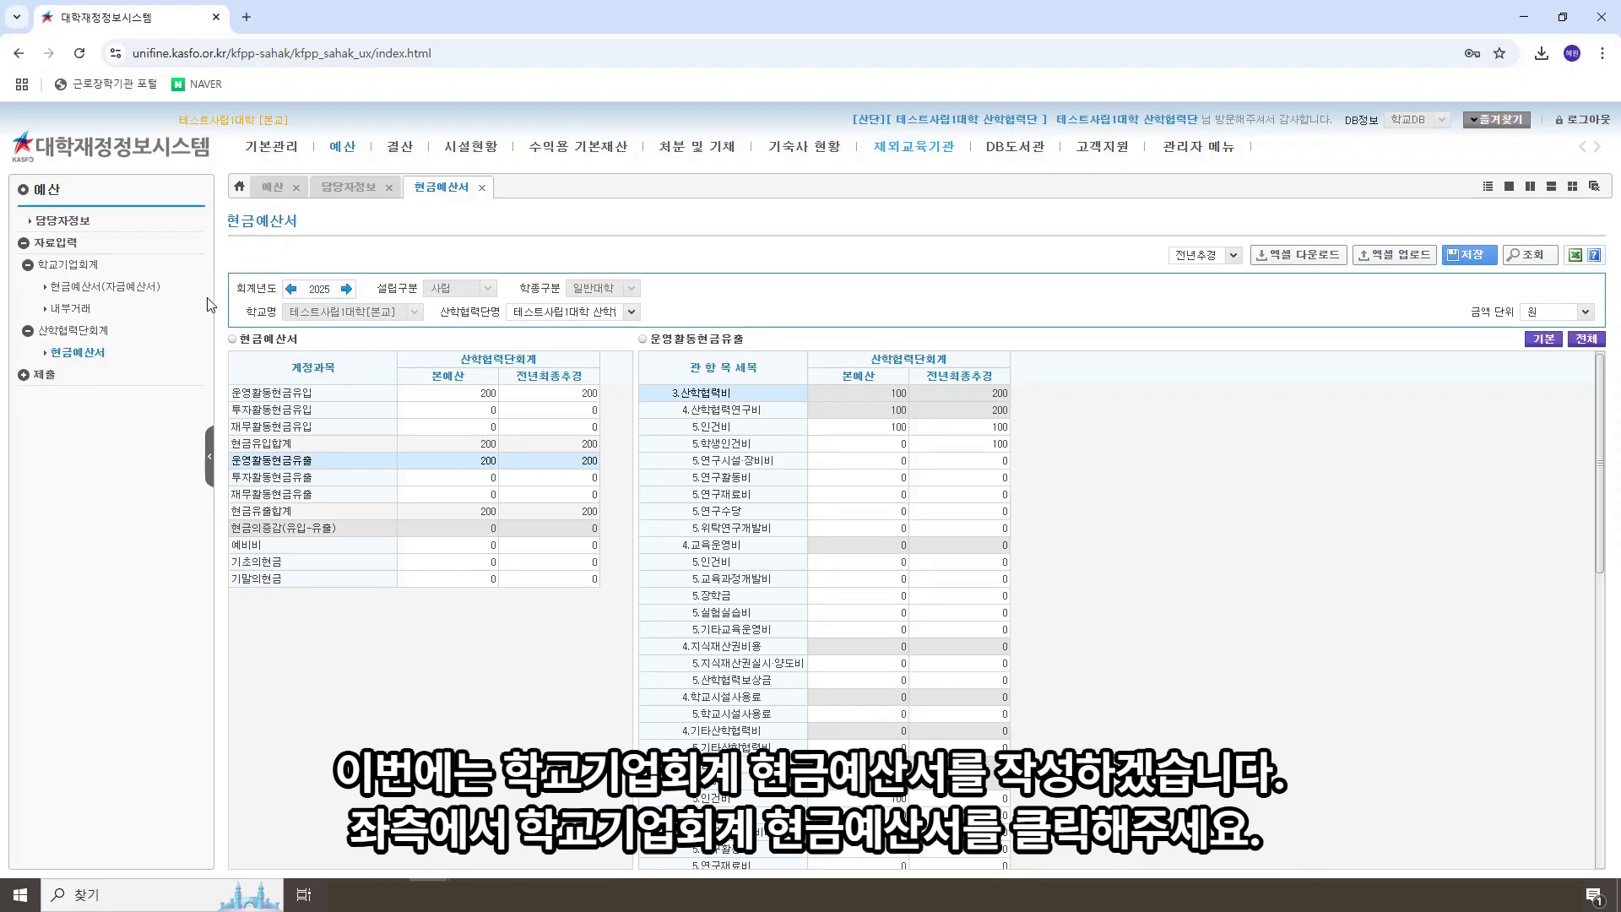
Step: Open the 학교기업회계 현금예산서(자금예산서), download its 본예산 Excel form and open the file in Excel
{"action": "left_click", "coordinate": [143, 288]}
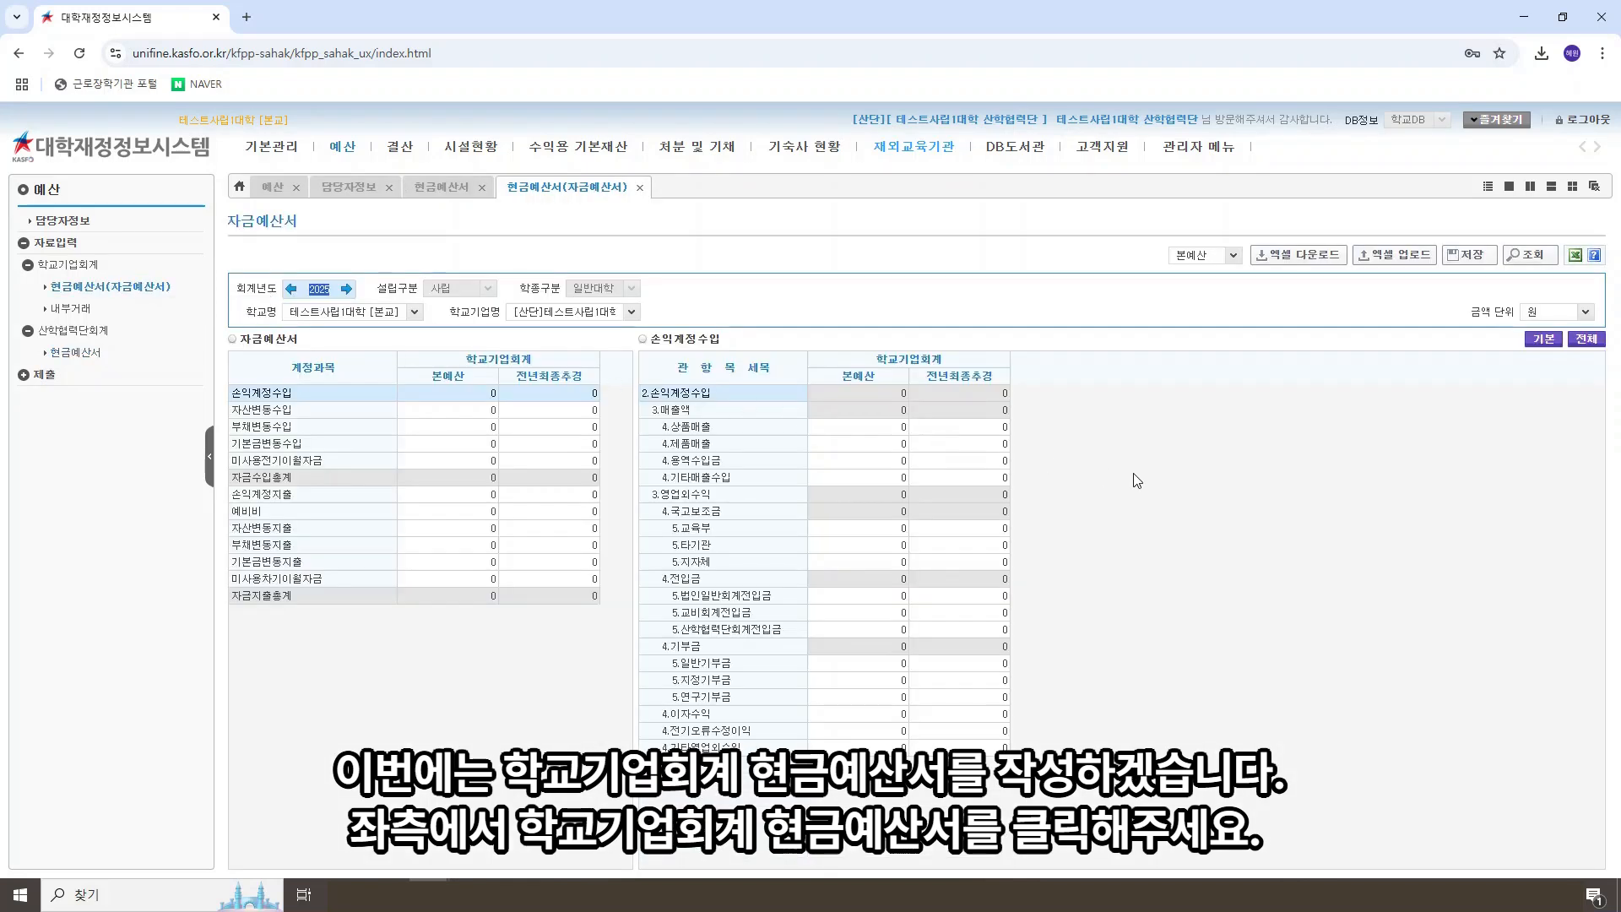
{"action": "left_click", "coordinate": [1135, 474]}
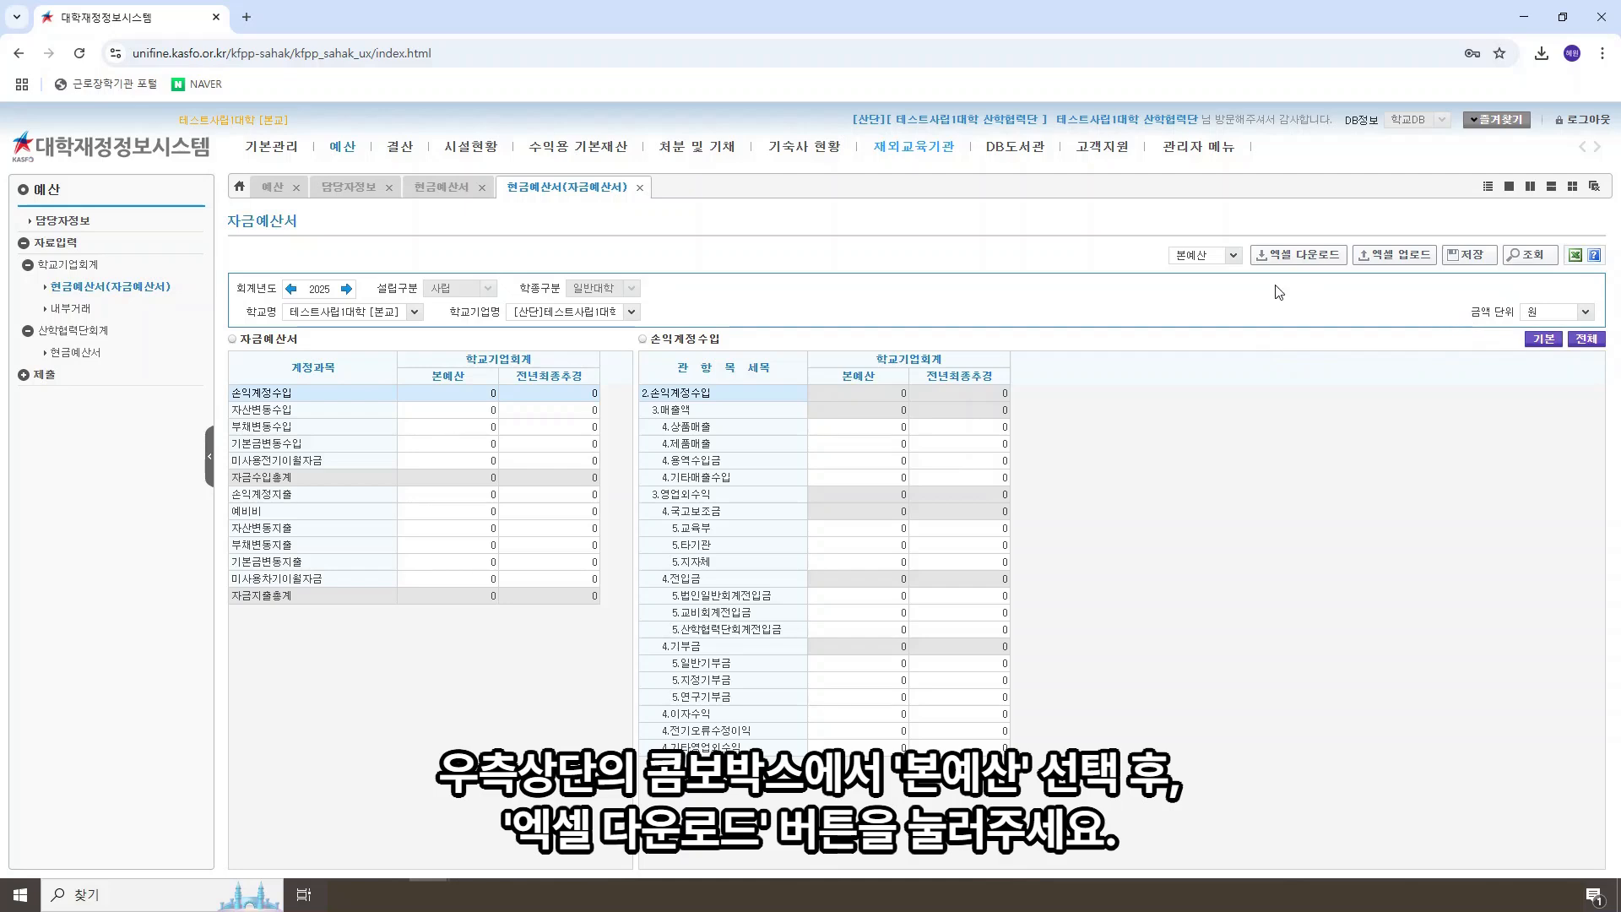
{"action": "left_click", "coordinate": [1235, 256]}
{"action": "left_click", "coordinate": [1218, 280]}
{"action": "left_click", "coordinate": [1297, 269]}
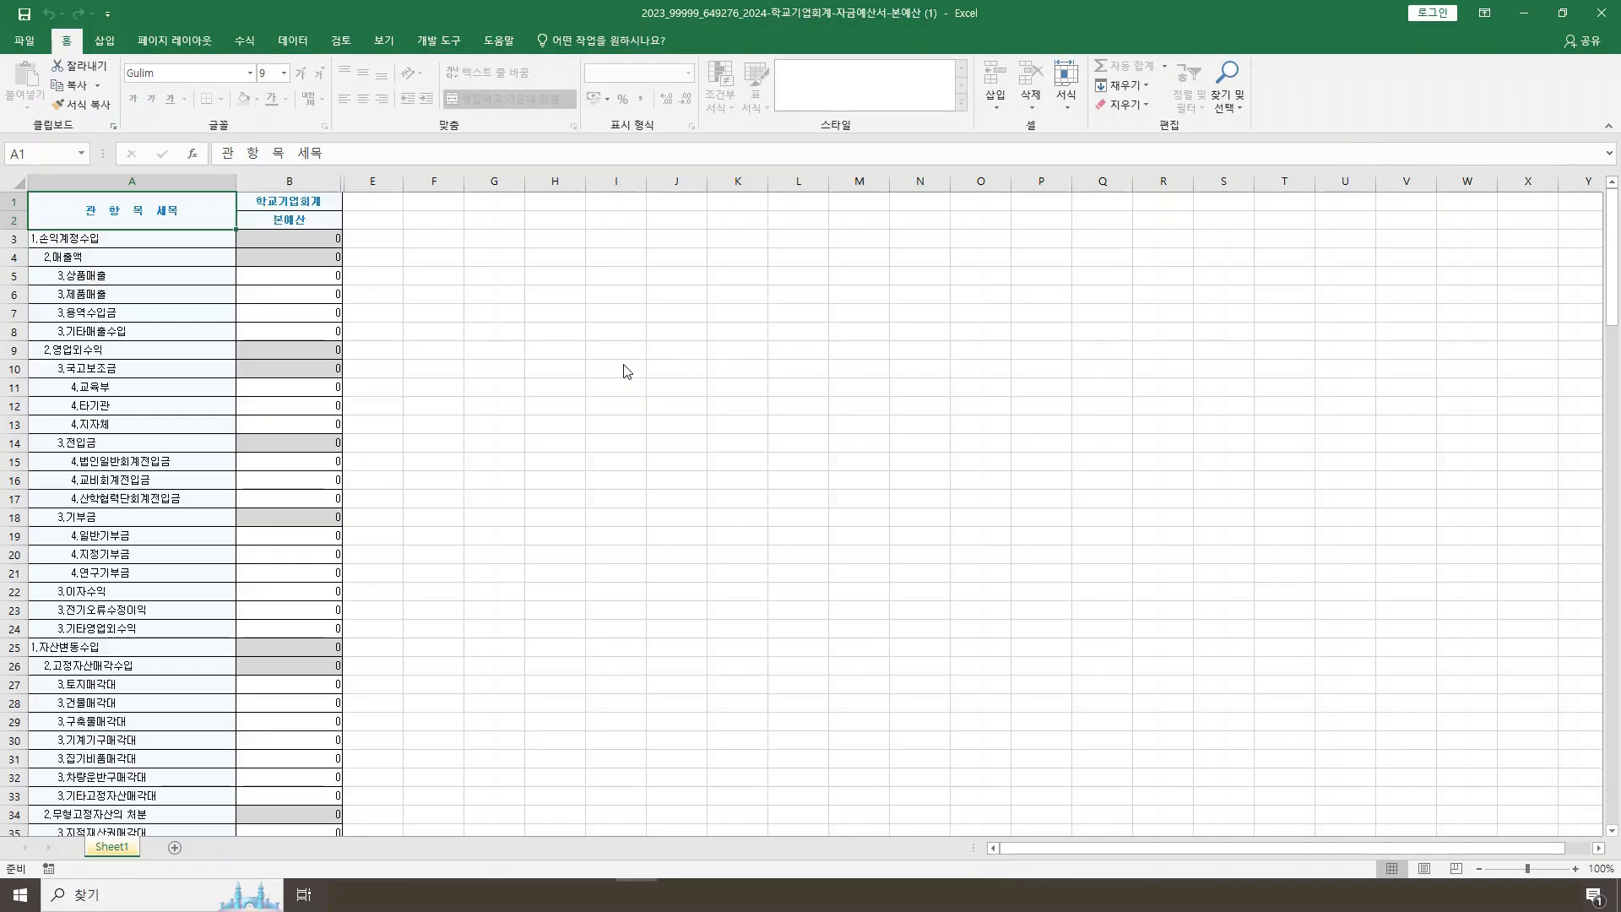
Step: Enter 100 as the 본예산 amount for 상품매출 under 매출액 in cell B5
{"action": "left_click", "coordinate": [317, 293]}
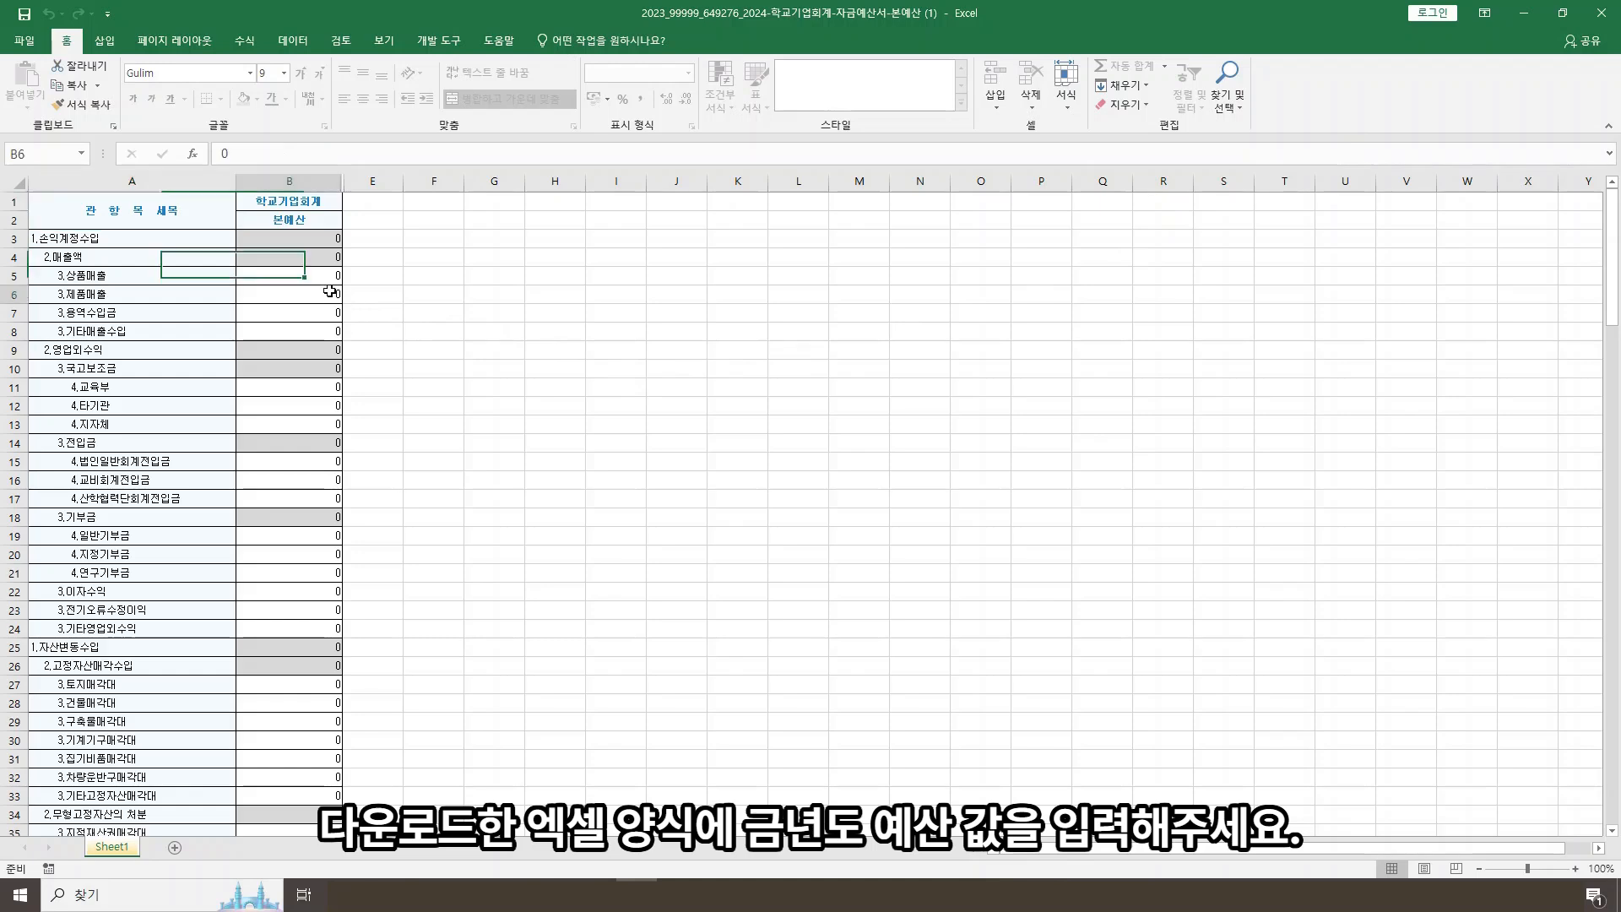
{"action": "left_click", "coordinate": [318, 273]}
{"action": "type", "text": "100"}
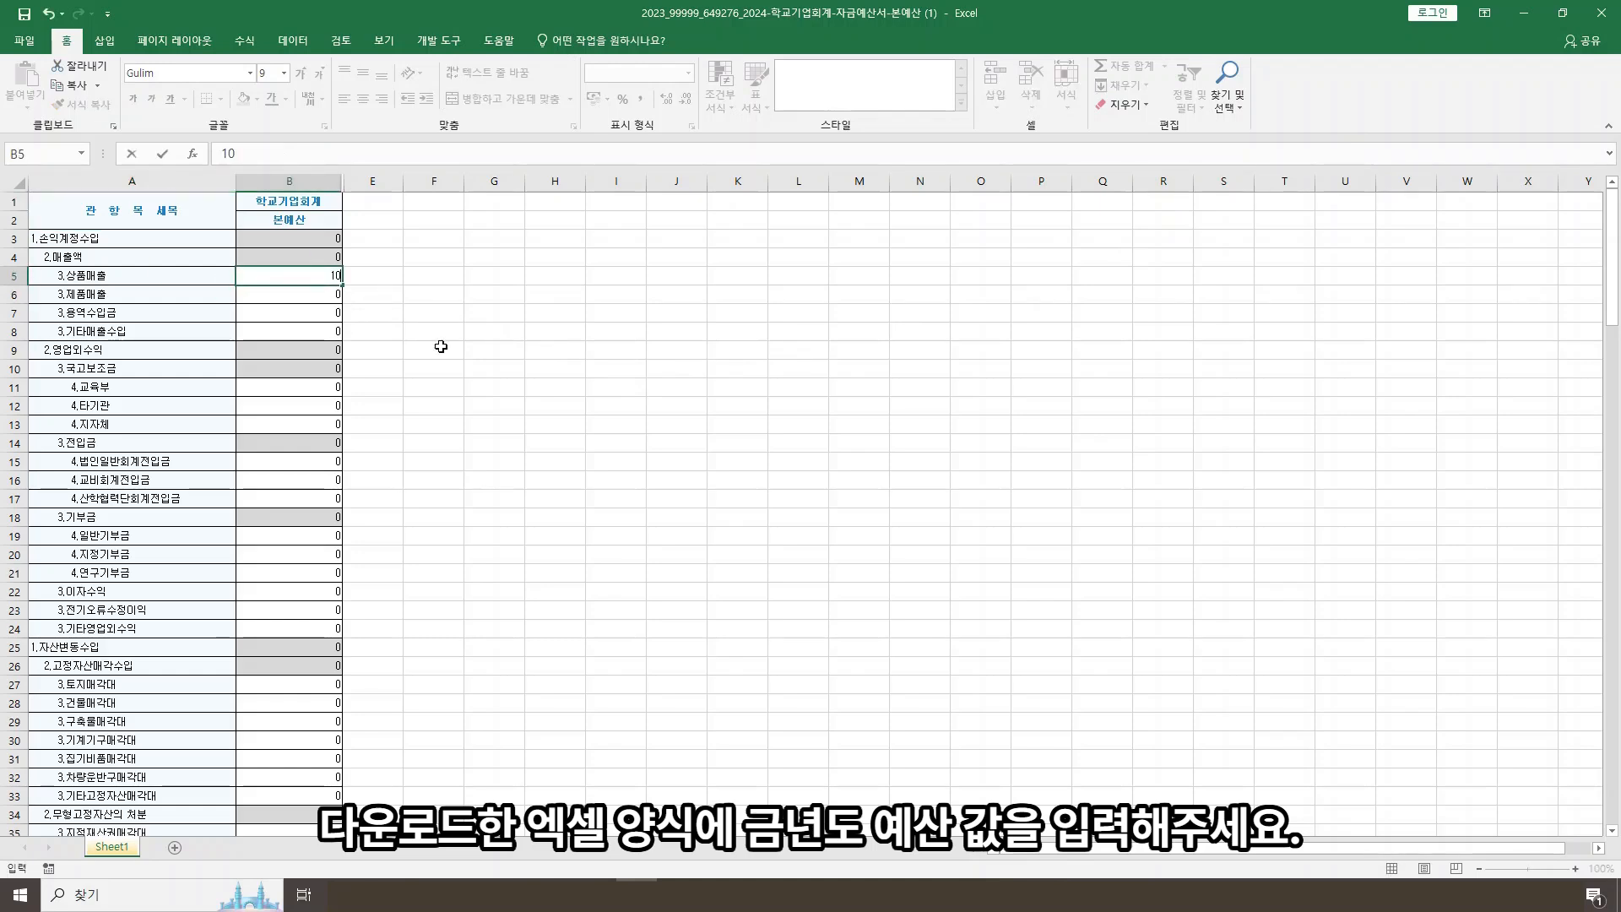
{"action": "left_click", "coordinate": [529, 545]}
Step: Enter 100 as the 본예산 amount for 산학협력단회계전입금 under 전입금 in cell B17
{"action": "left_click", "coordinate": [321, 498]}
{"action": "type", "text": "1"}
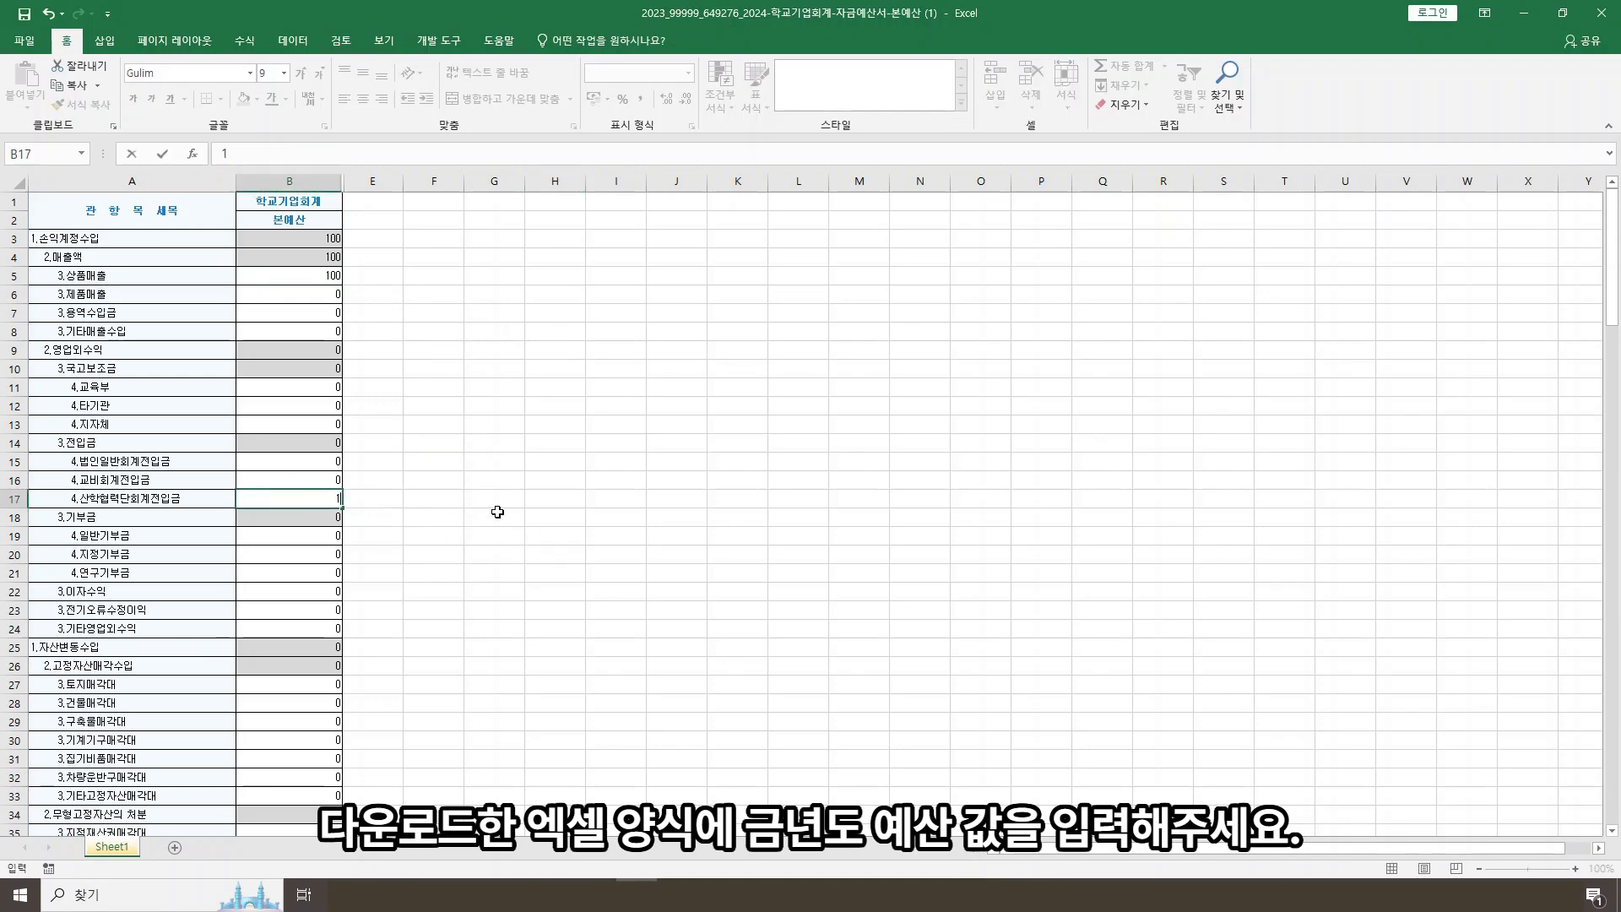
{"action": "type", "text": "00"}
{"action": "key", "text": "Return"}
{"action": "left_click", "coordinate": [518, 568]}
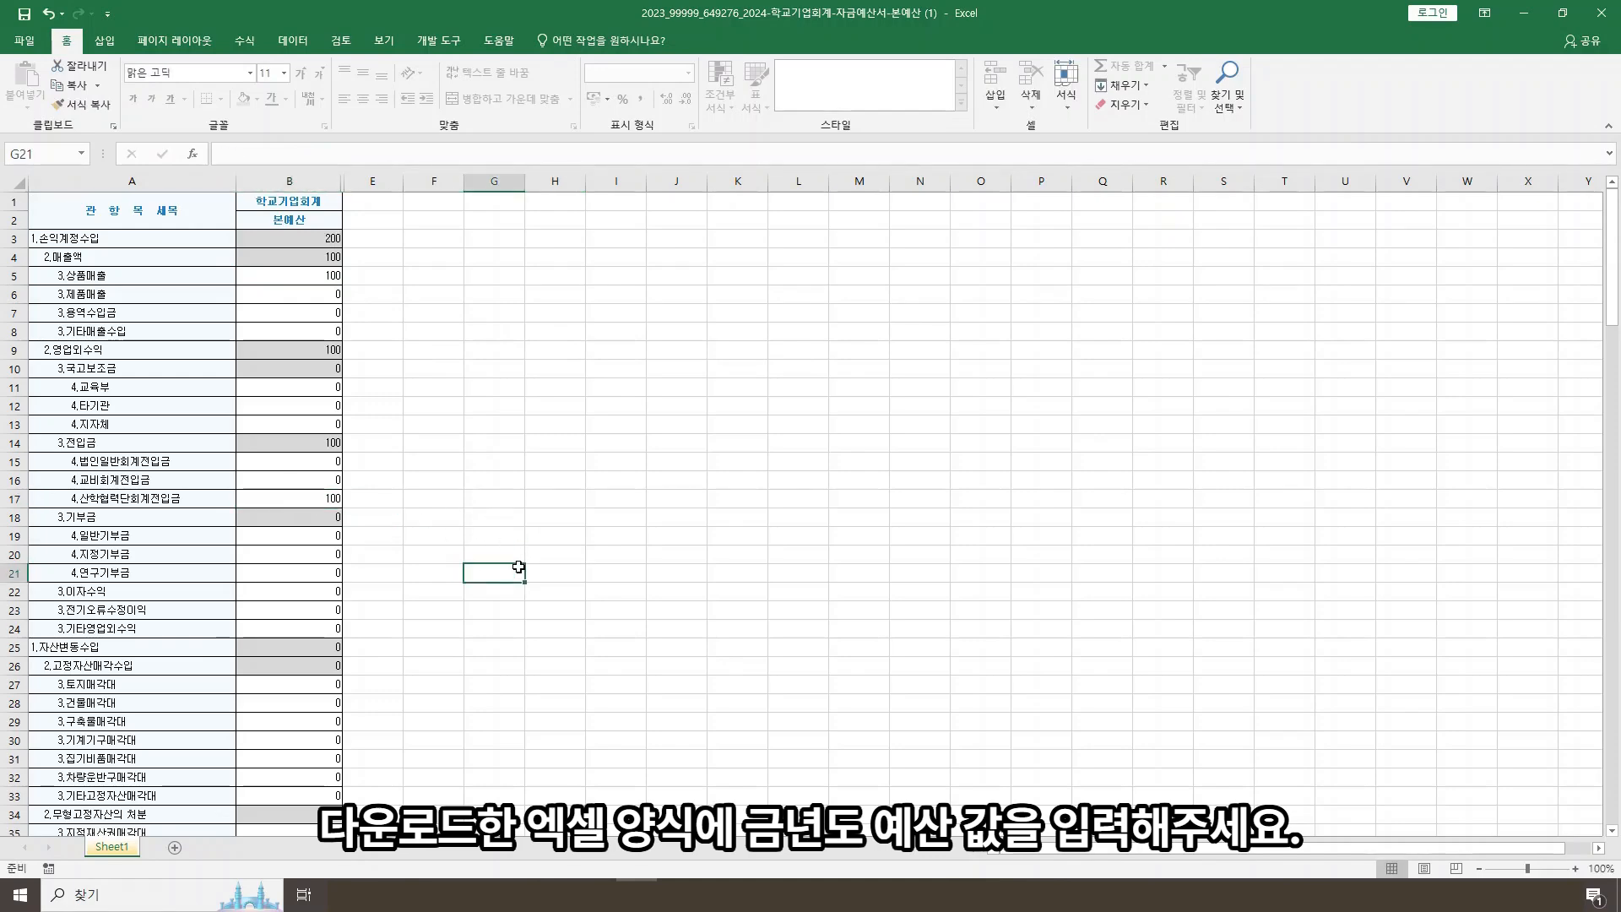
Step: Enter 200 as the 본예산 amount for 급여 under 인건비지출액 in cell B69 and close the workbook
{"action": "scroll", "coordinate": [517, 567], "scroll_direction": "down", "scroll_amount": 7}
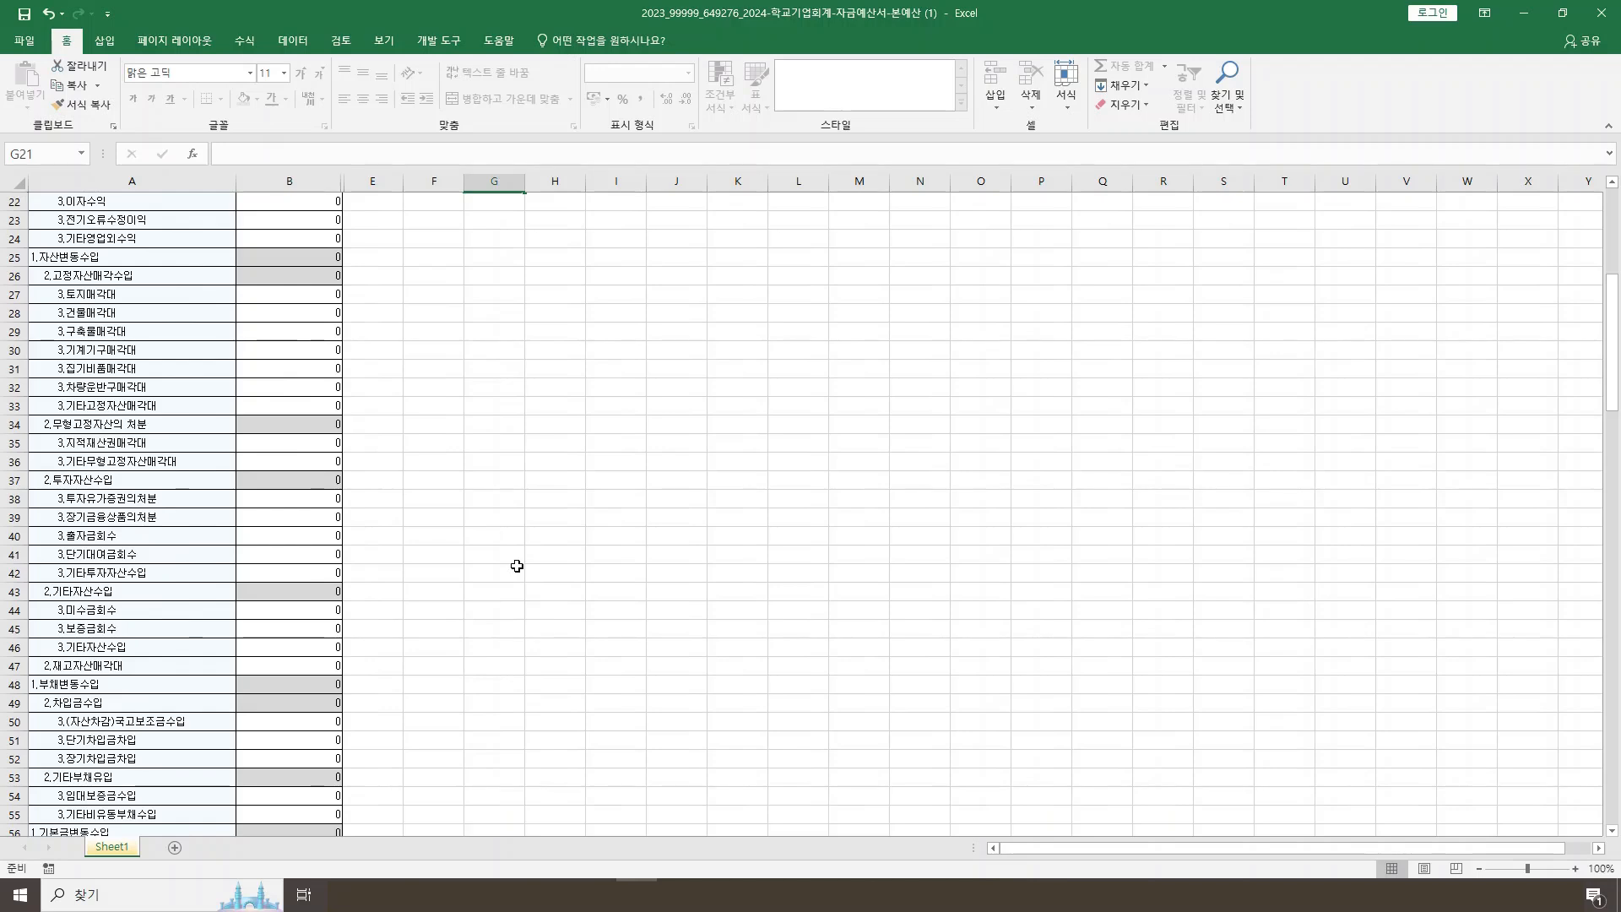
{"action": "scroll", "coordinate": [516, 566], "scroll_direction": "down", "scroll_amount": 7}
{"action": "scroll", "coordinate": [517, 564], "scroll_direction": "down", "scroll_amount": 1}
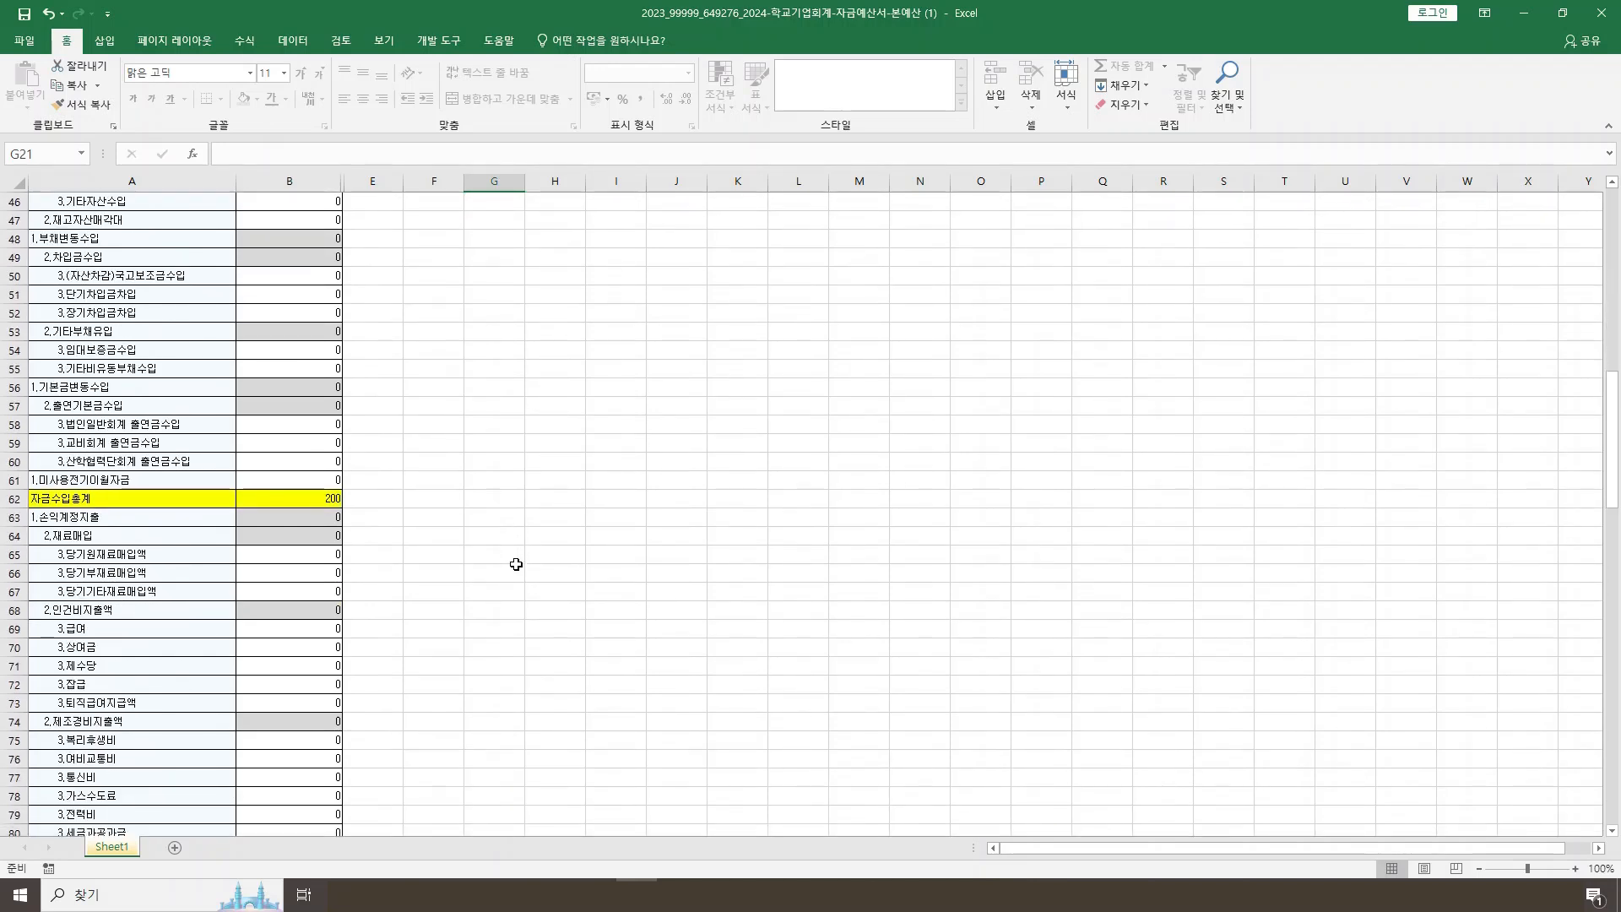
{"action": "left_click", "coordinate": [329, 629]}
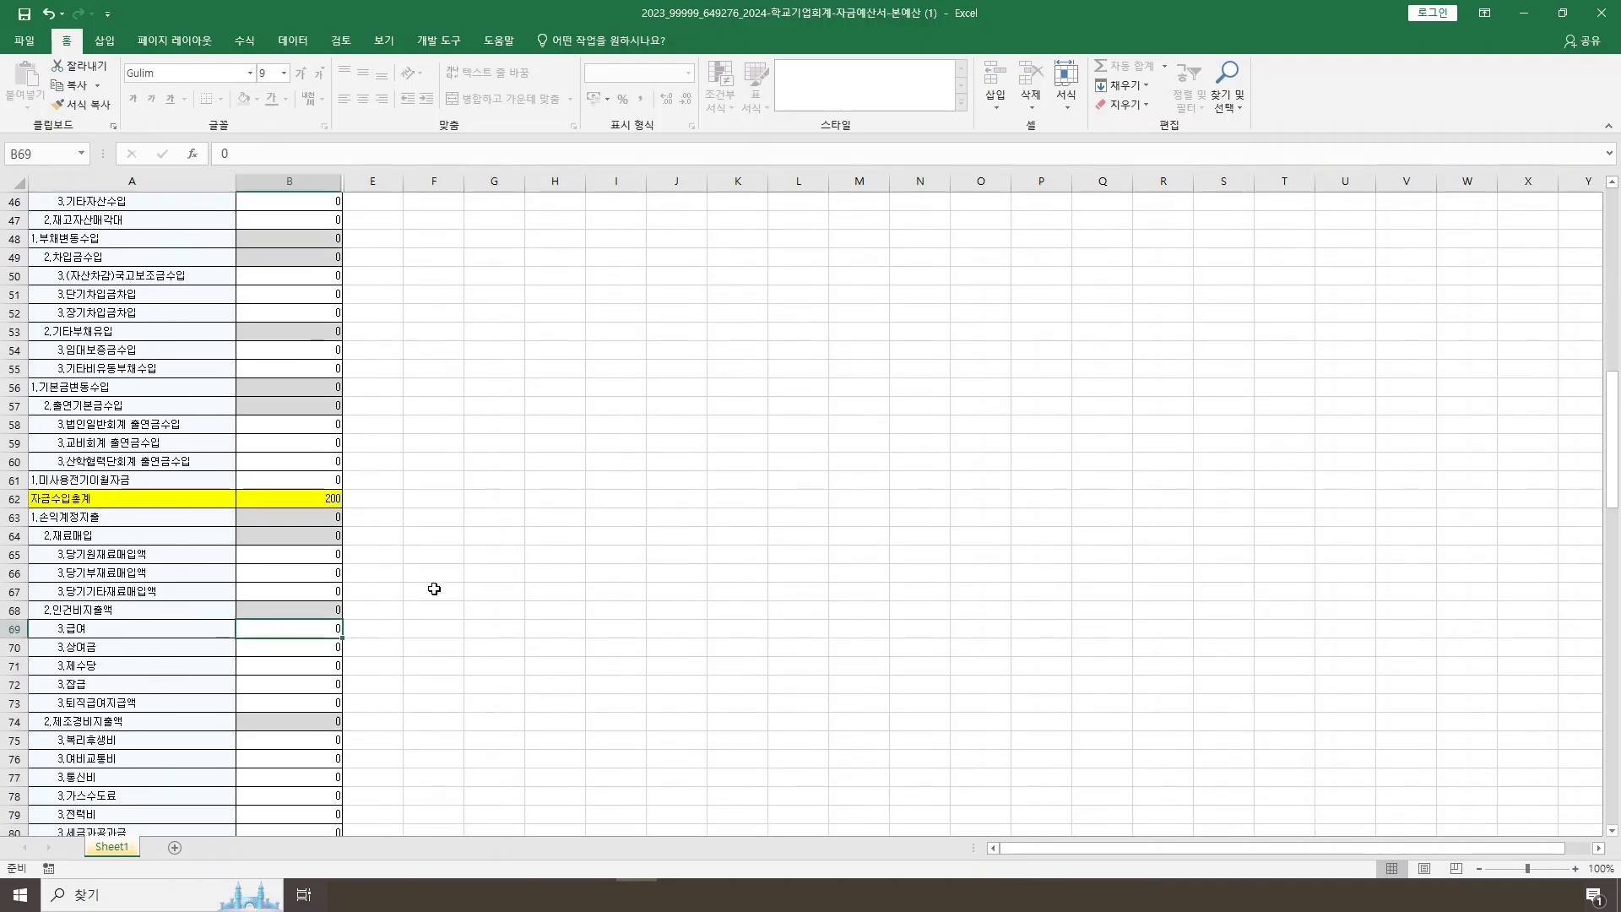
{"action": "type", "text": "200"}
{"action": "left_click", "coordinate": [482, 474]}
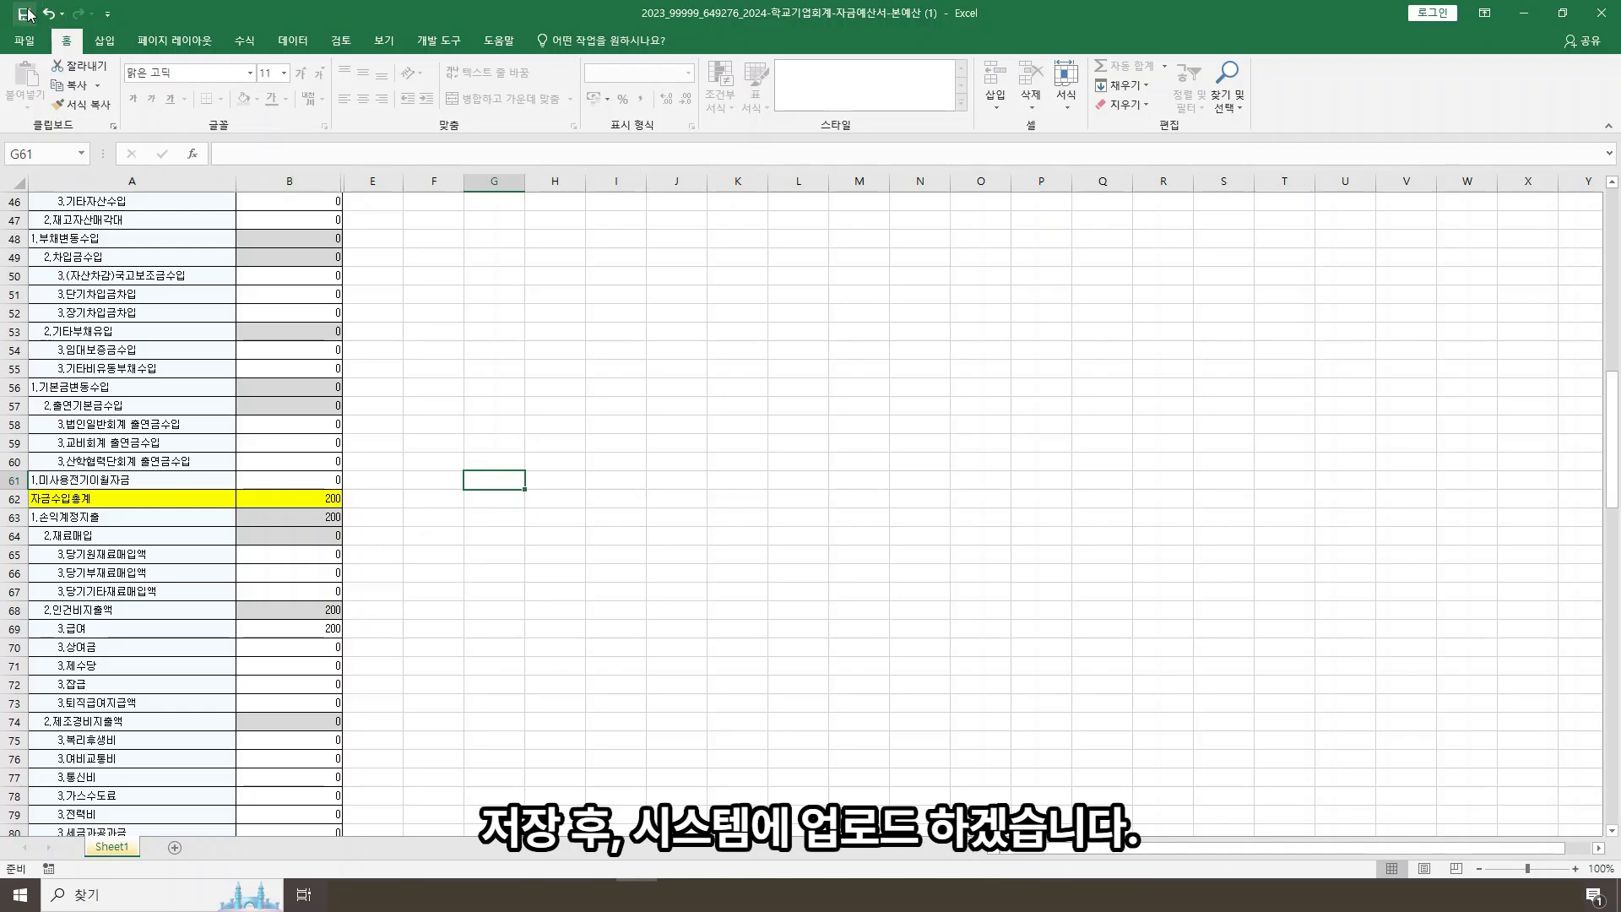
{"action": "left_click", "coordinate": [1604, 17]}
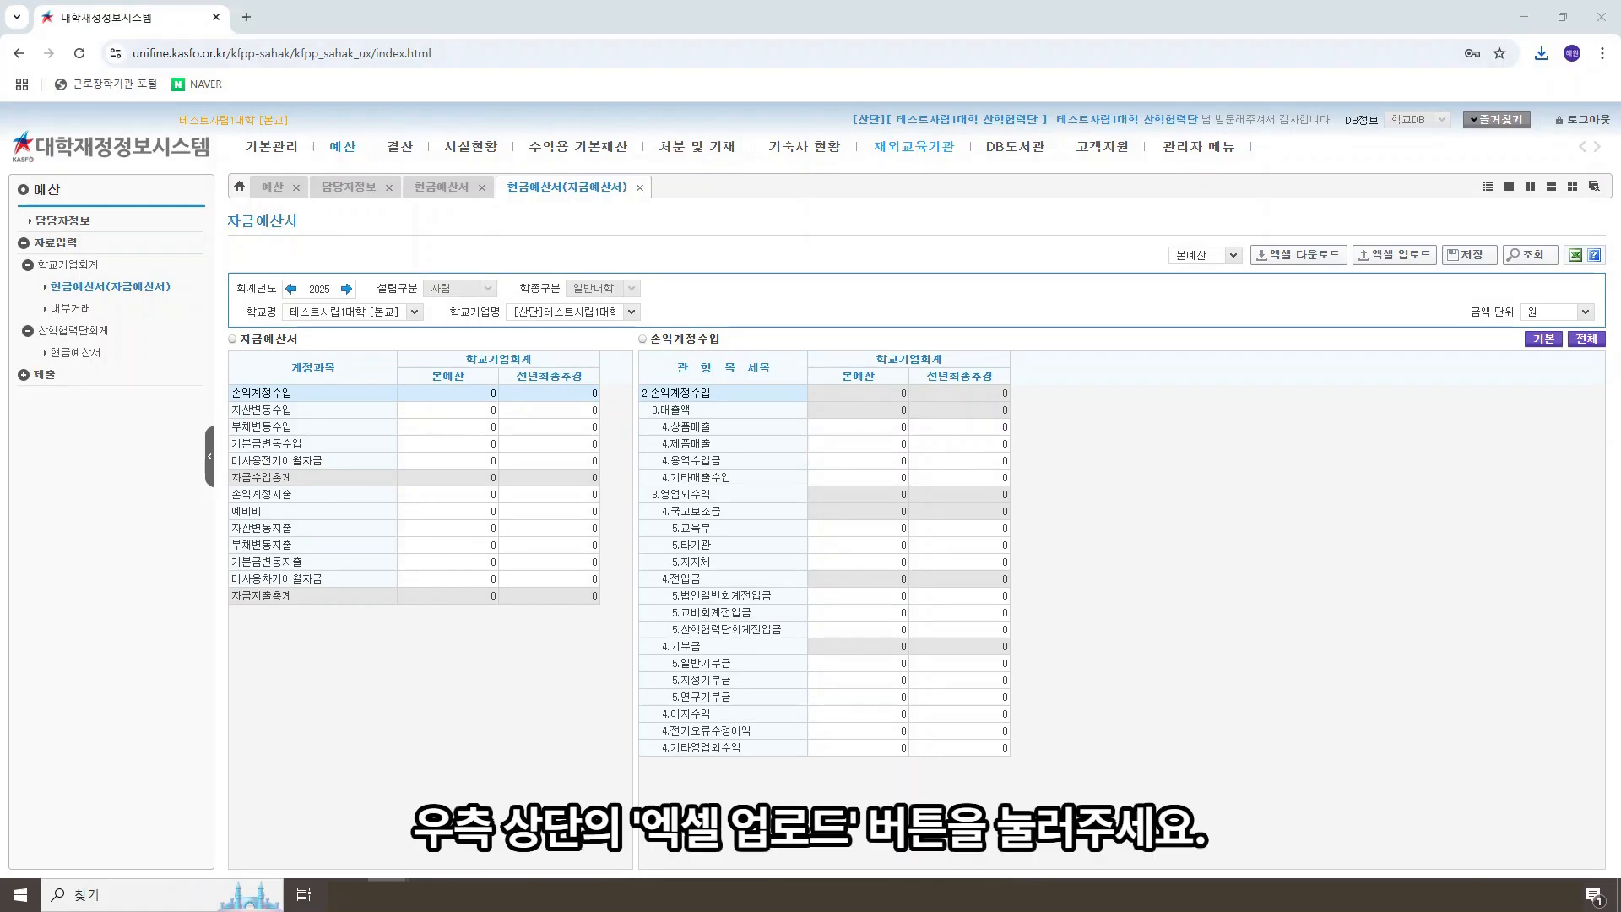
Step: Upload the file 2023_99999_649276_2024-학교기업회계-자금예산서-본예산 (1) to the 자금예산서 in the finance system
{"action": "left_click", "coordinate": [1416, 263]}
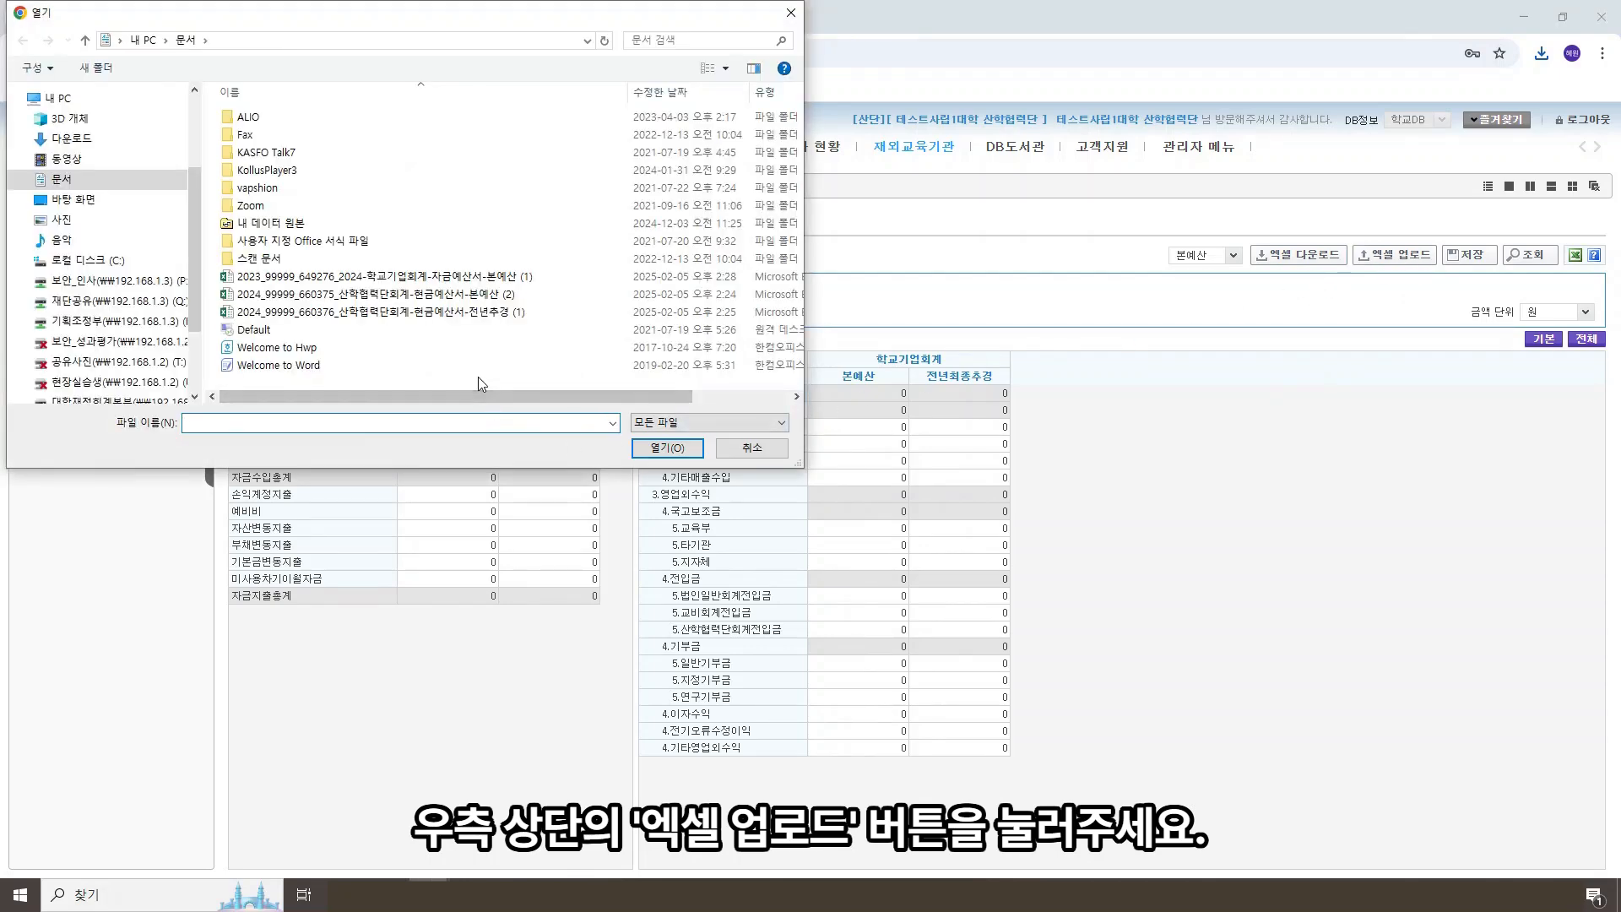
{"action": "double_click", "coordinate": [537, 278]}
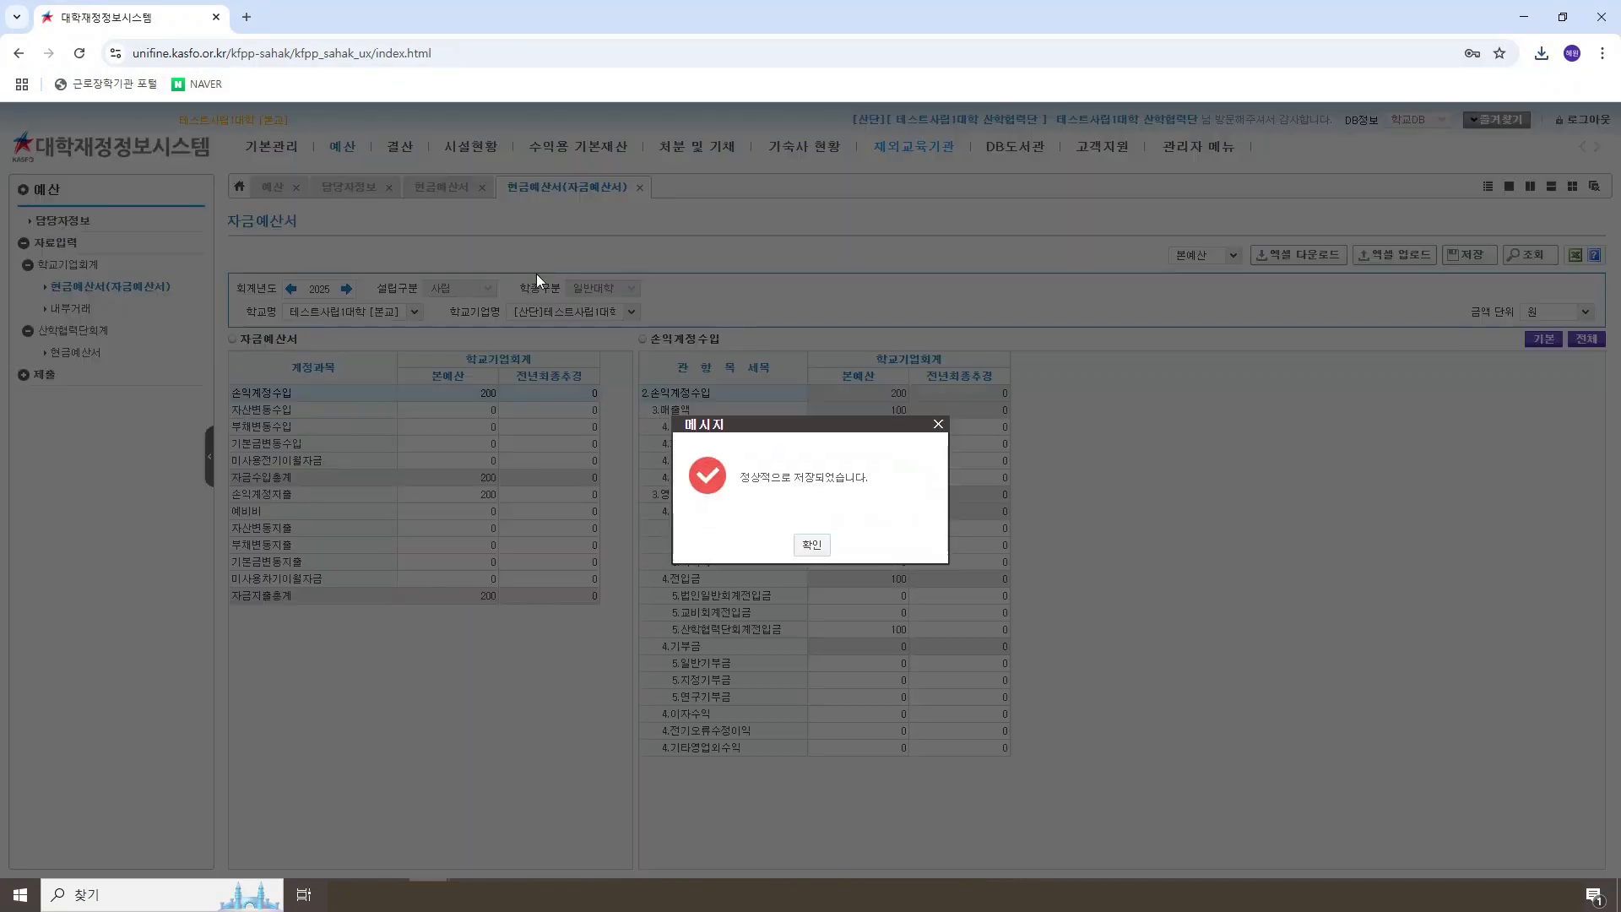
{"action": "left_click", "coordinate": [811, 545]}
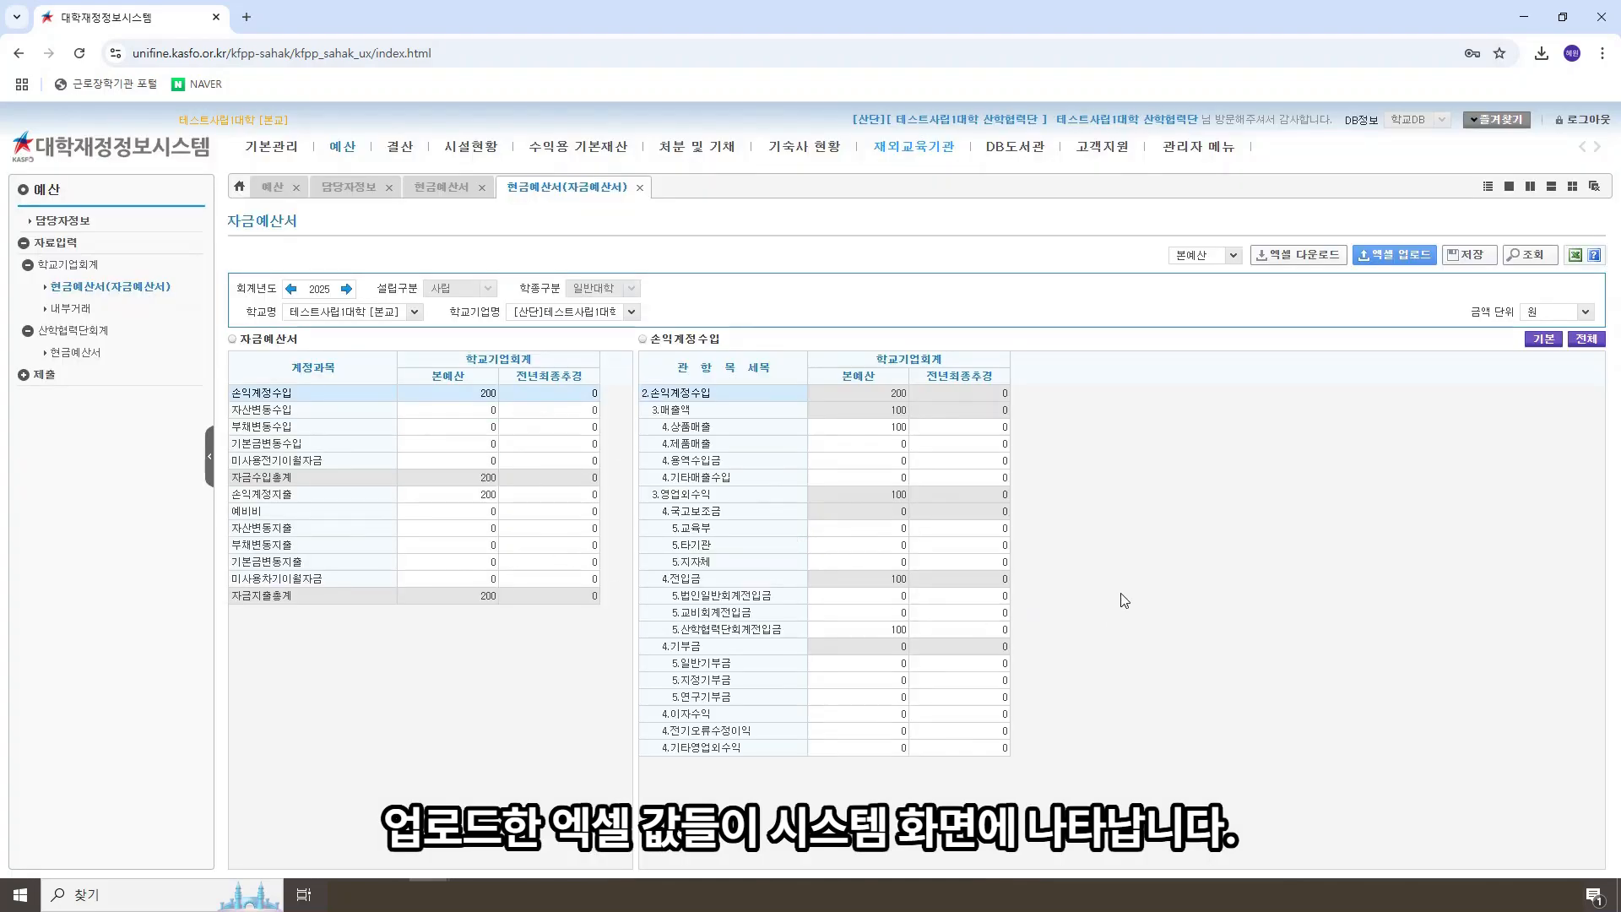
Step: Switch the form type to 전년추경, download its Excel form and open the file in Excel
{"action": "left_click", "coordinate": [1233, 255]}
{"action": "left_click", "coordinate": [1212, 292]}
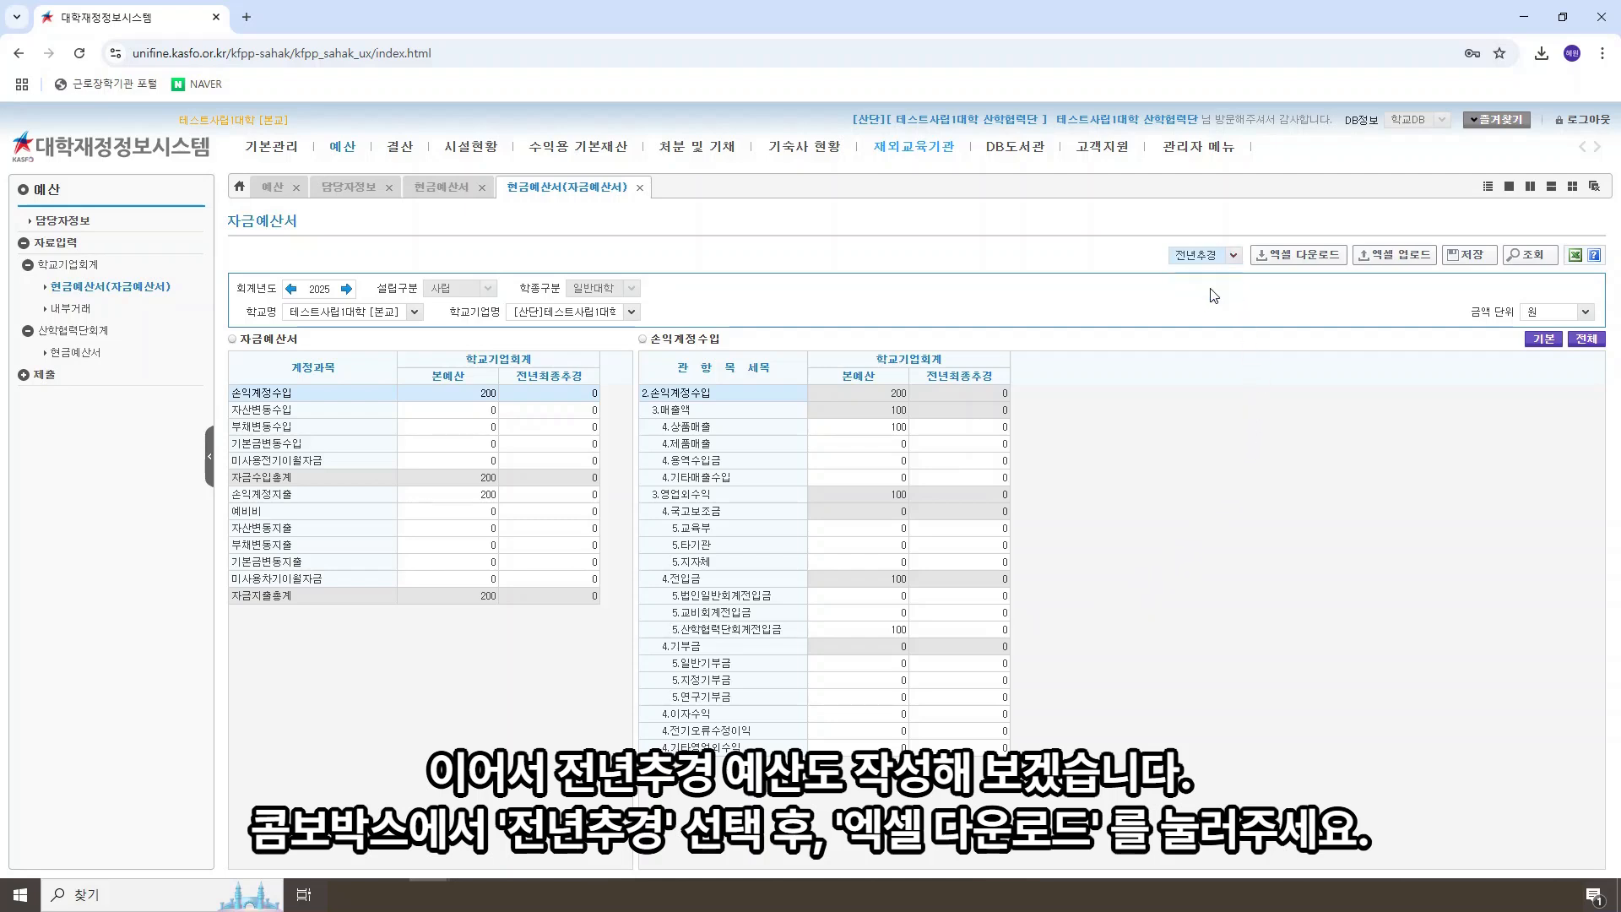
{"action": "left_click", "coordinate": [1308, 264]}
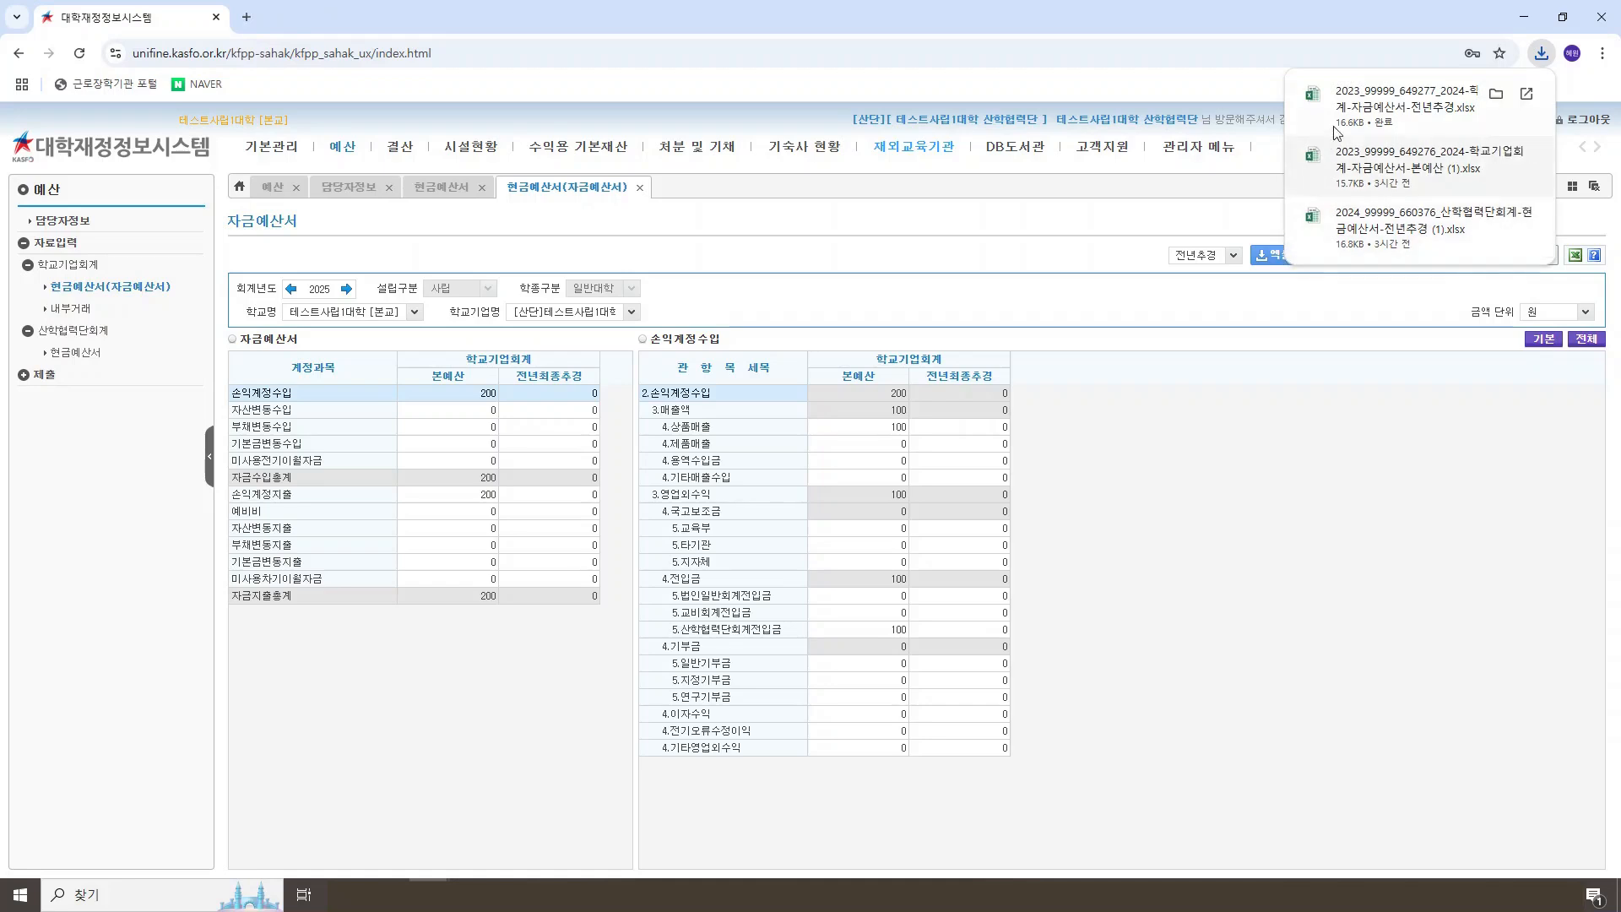
{"action": "left_click", "coordinate": [1395, 100]}
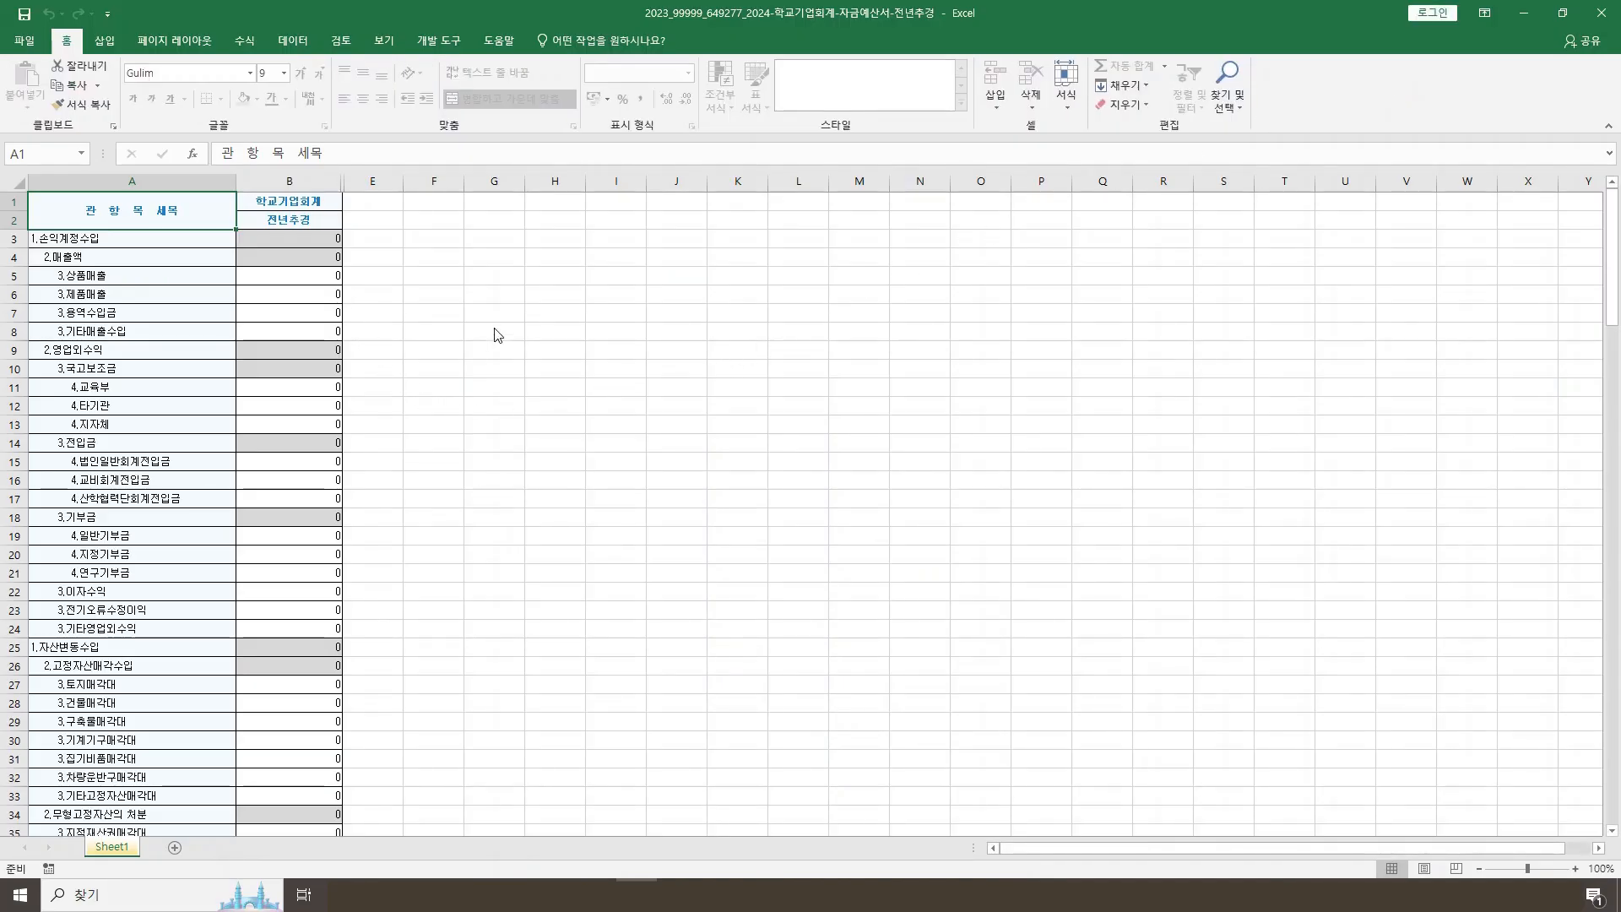
Step: Enter 100 as the 전년추경 amount for both 상품매출 in cell B5 and 산학협력단회계전입금 in cell B17
{"action": "left_click", "coordinate": [307, 277]}
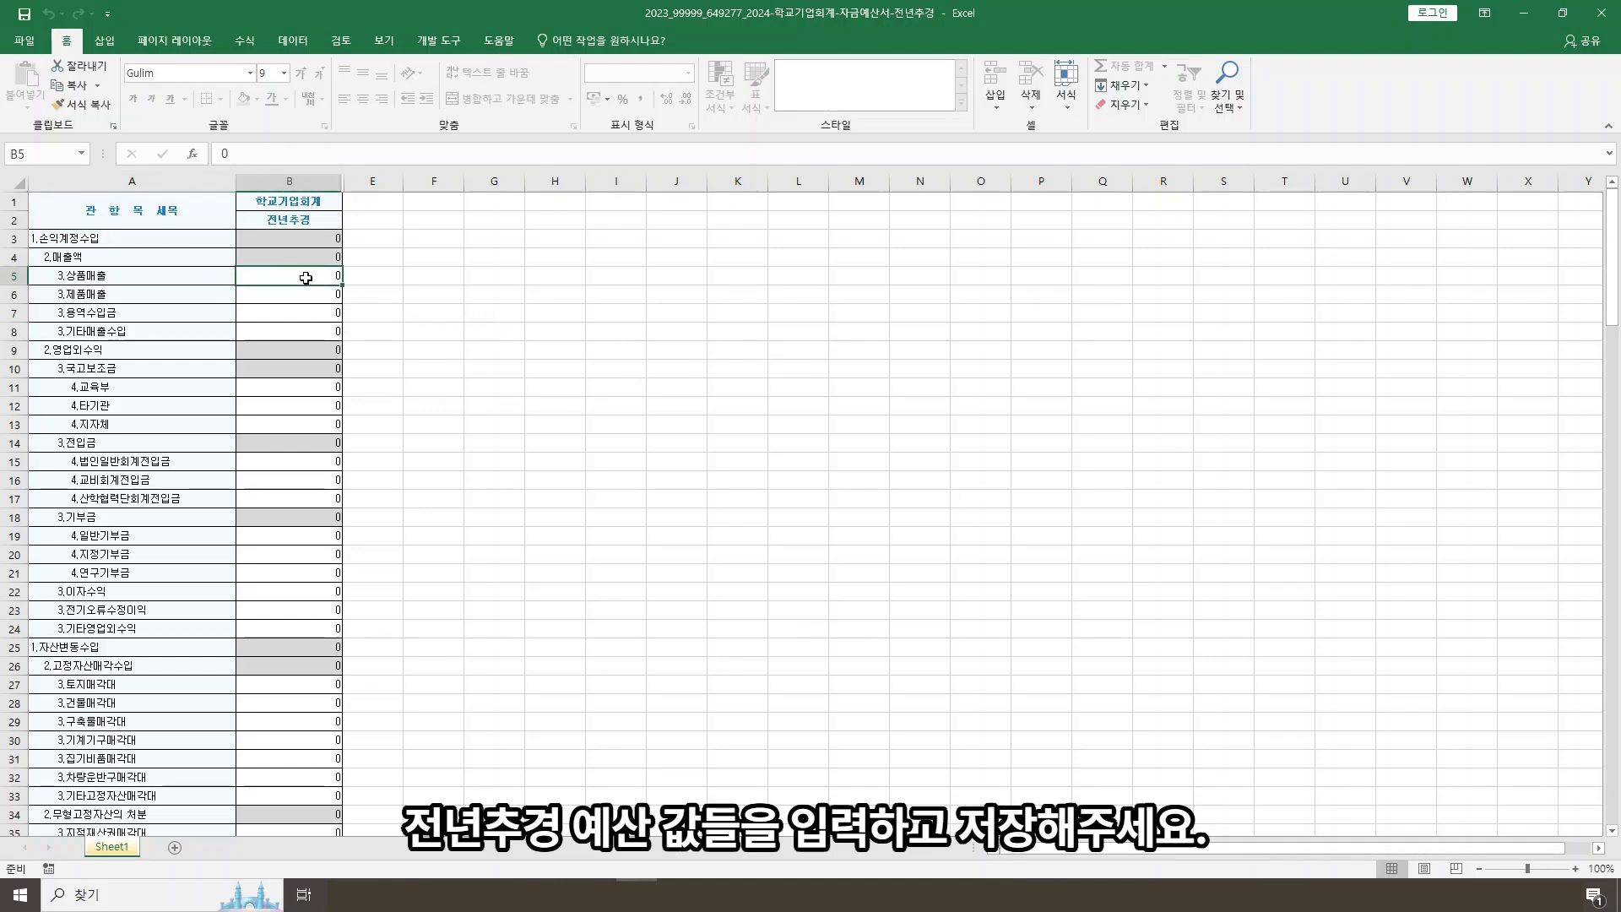
{"action": "type", "text": "100"}
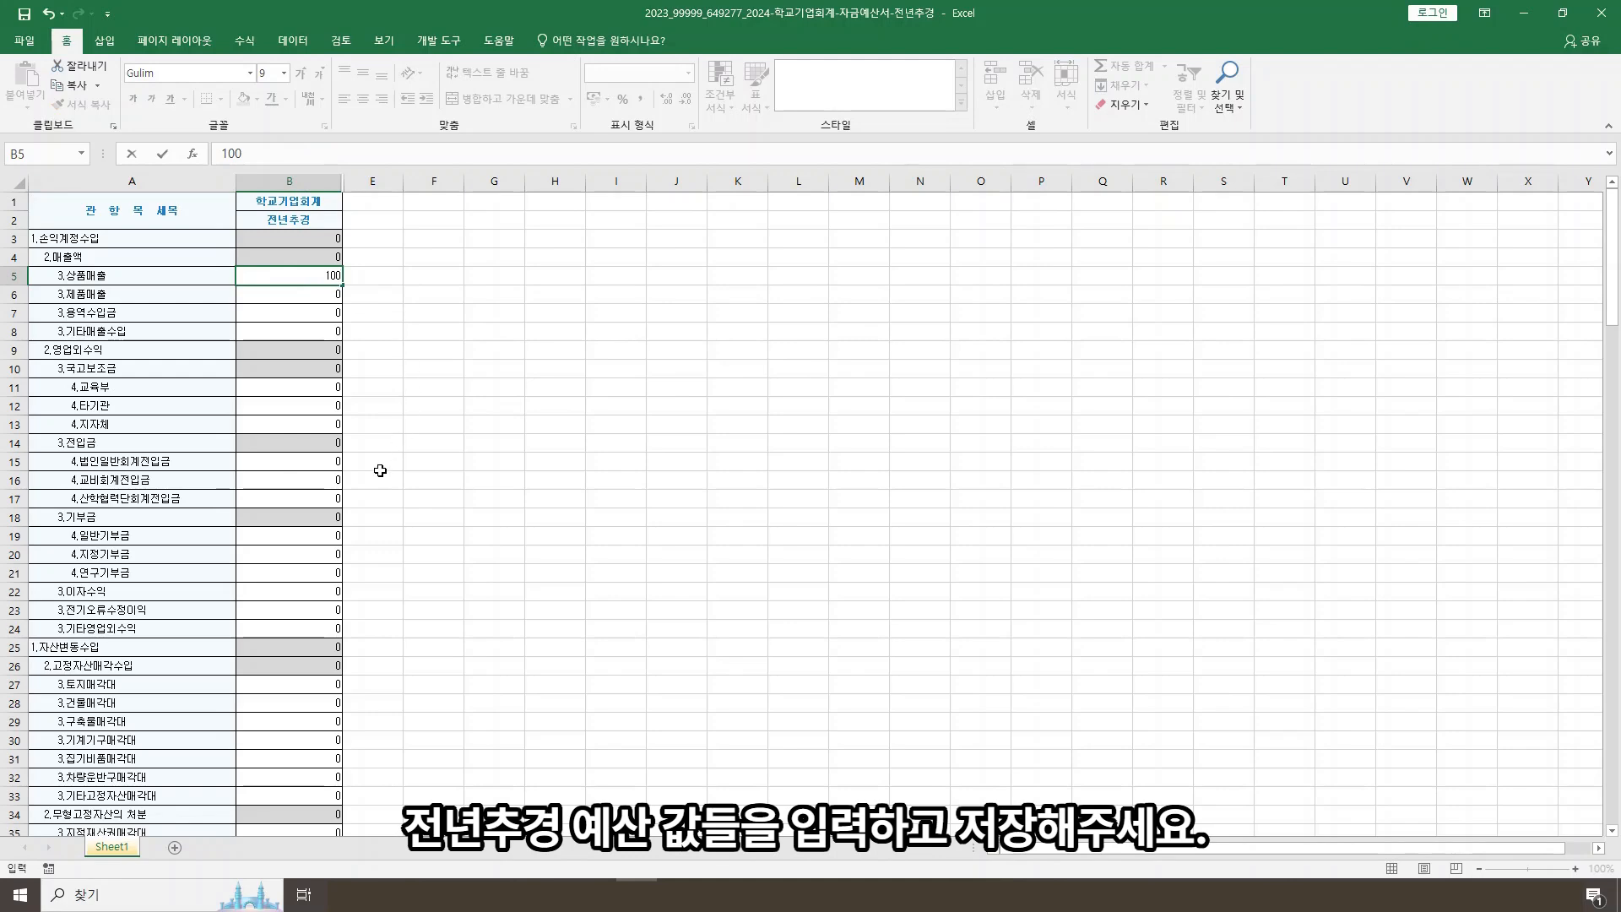
{"action": "left_click", "coordinate": [333, 496]}
{"action": "type", "text": "100"}
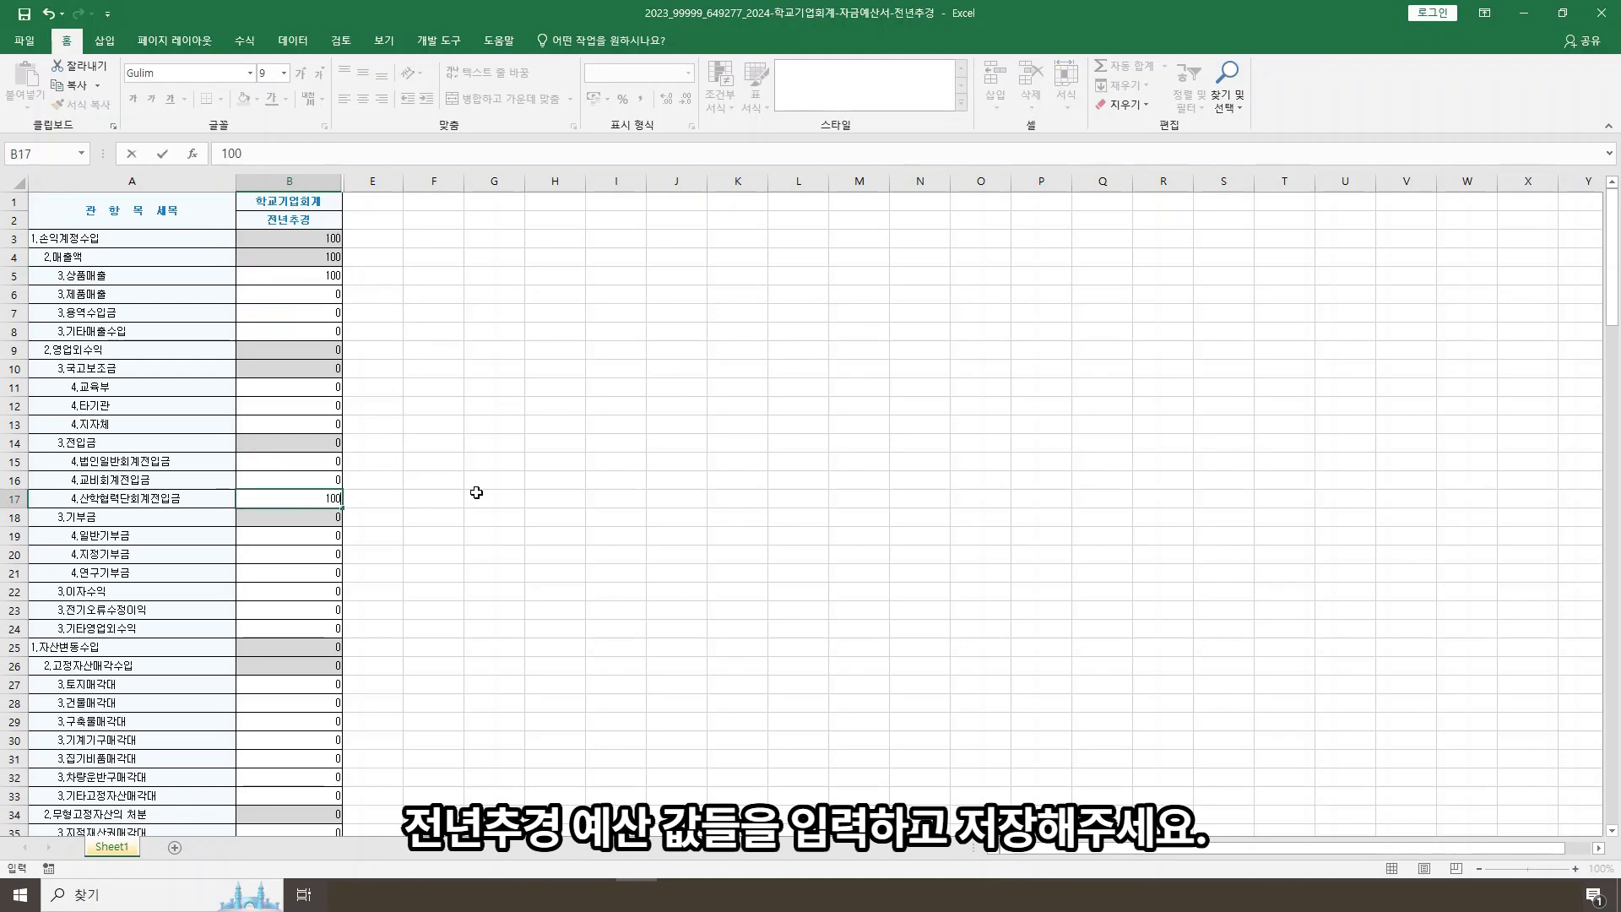
{"action": "left_click", "coordinate": [474, 497]}
Step: Enter 200 as the 전년추경 amount for 급여 under 인건비지출액 in cell B69
{"action": "scroll", "coordinate": [473, 492], "scroll_direction": "down", "scroll_amount": 6}
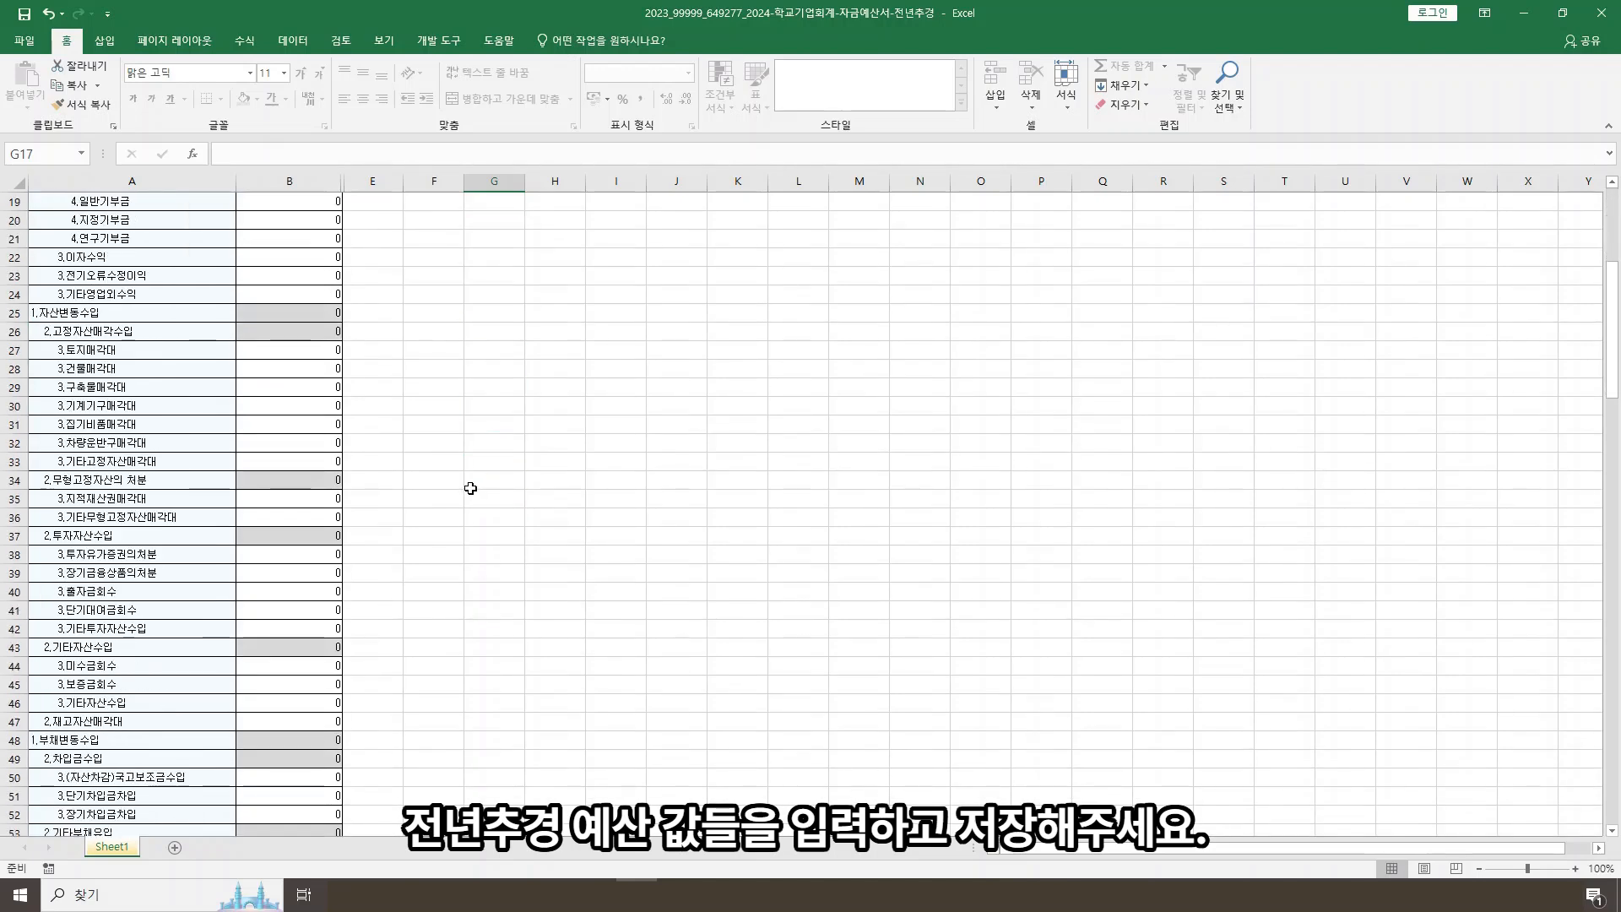
{"action": "scroll", "coordinate": [470, 488], "scroll_direction": "down", "scroll_amount": 7}
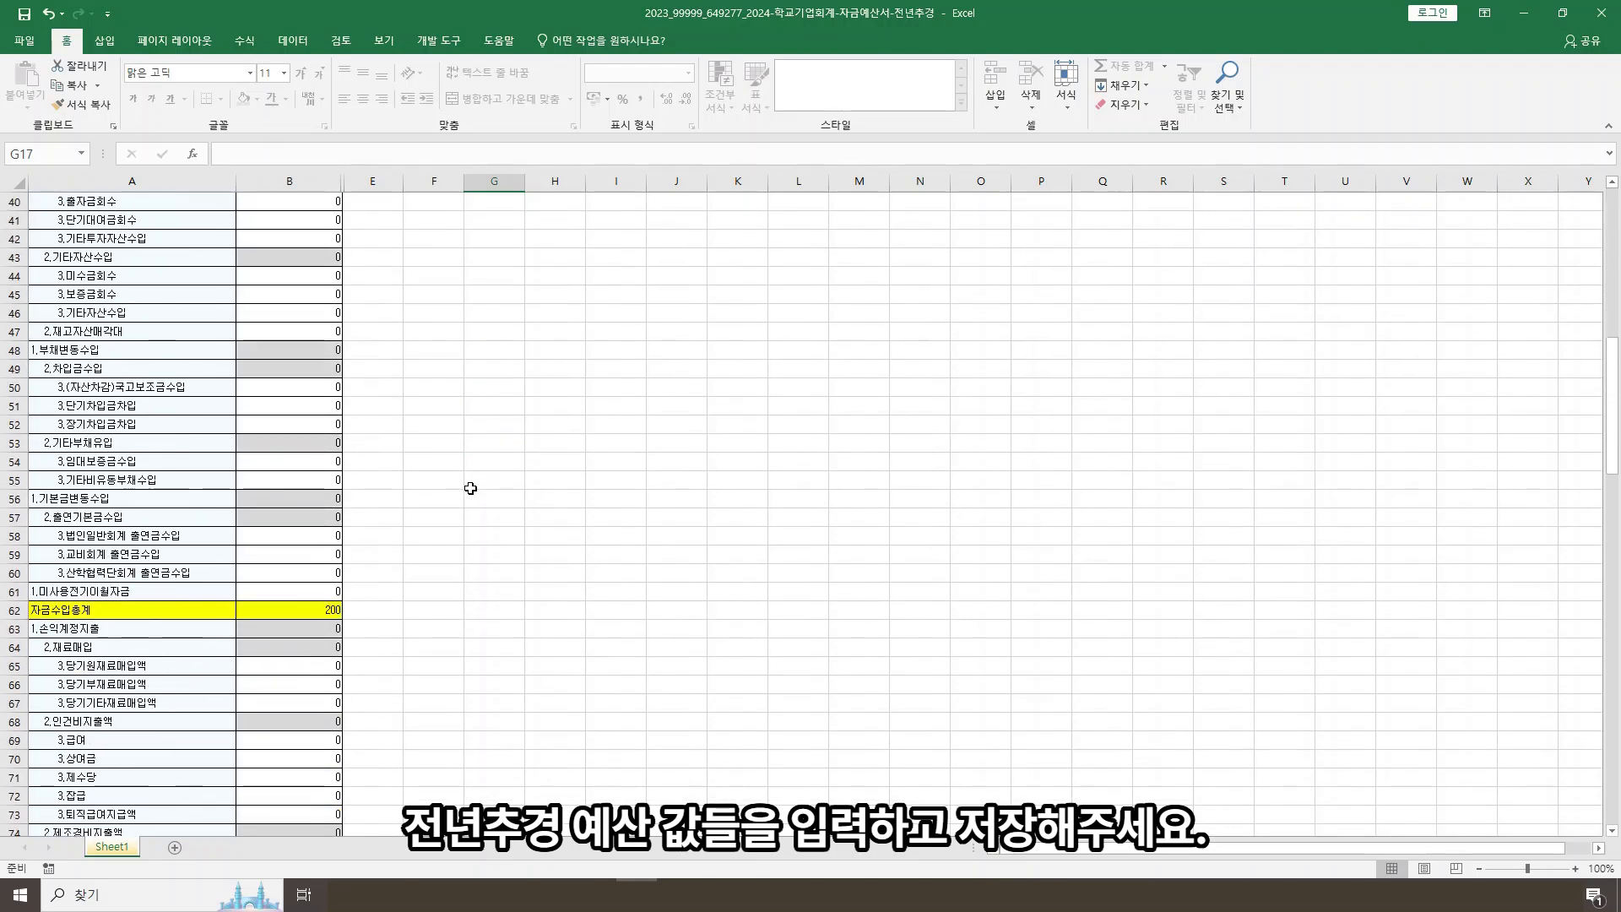
{"action": "left_click", "coordinate": [301, 739]}
{"action": "type", "text": "200"}
{"action": "left_click", "coordinate": [558, 591]}
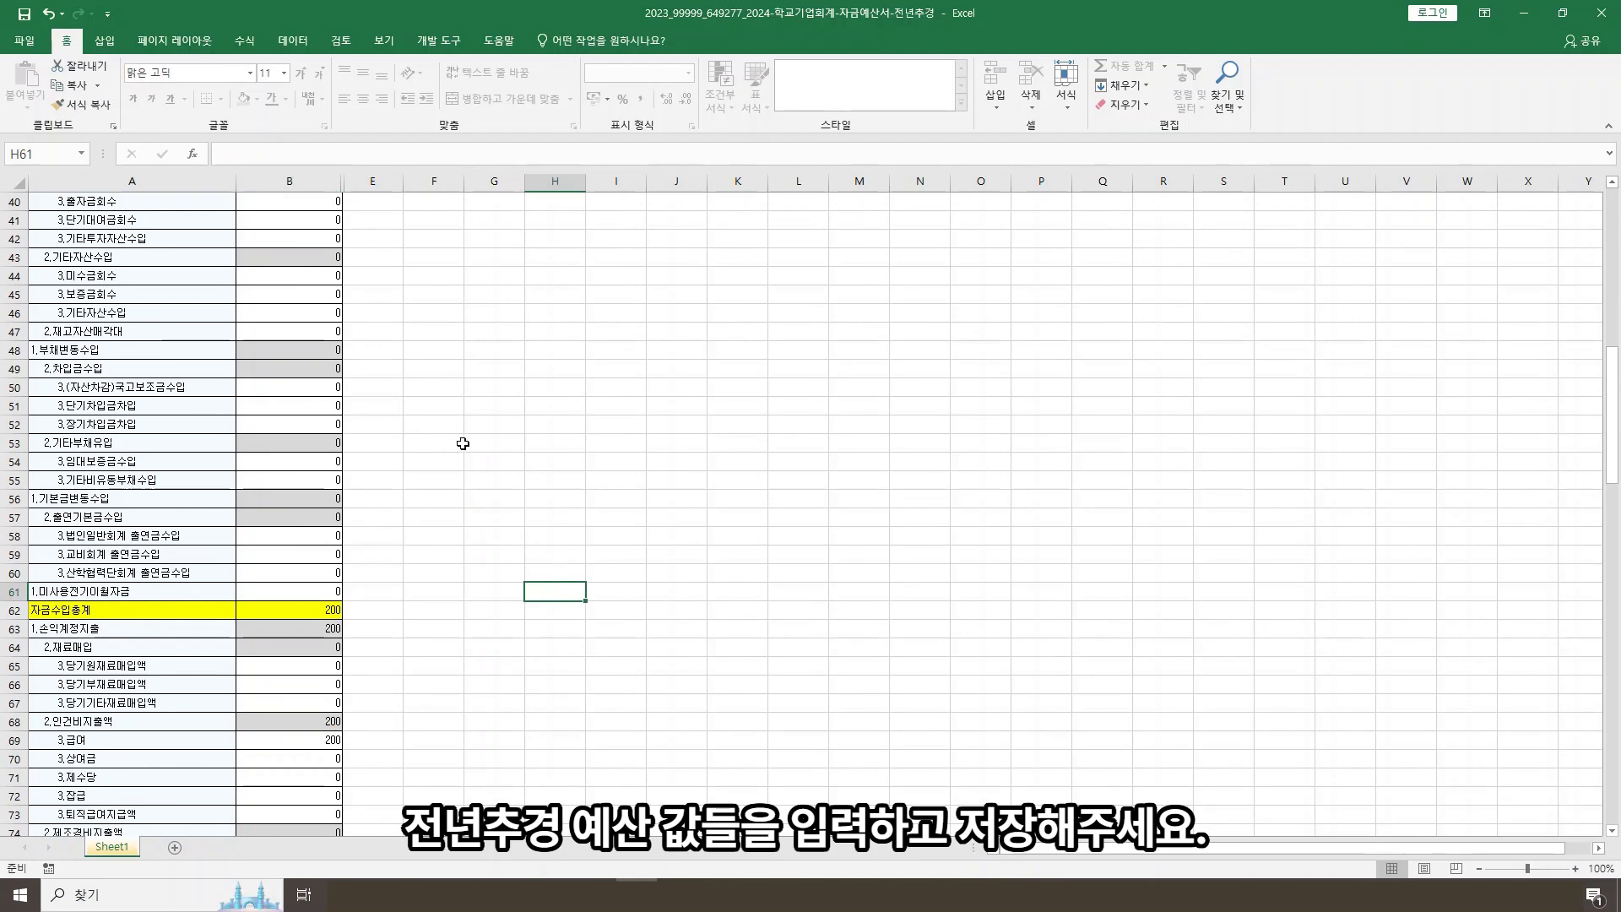
Step: Save the 전년추경 workbook and close it to return to the finance system
{"action": "scroll", "coordinate": [427, 362], "scroll_direction": "up", "scroll_amount": 7}
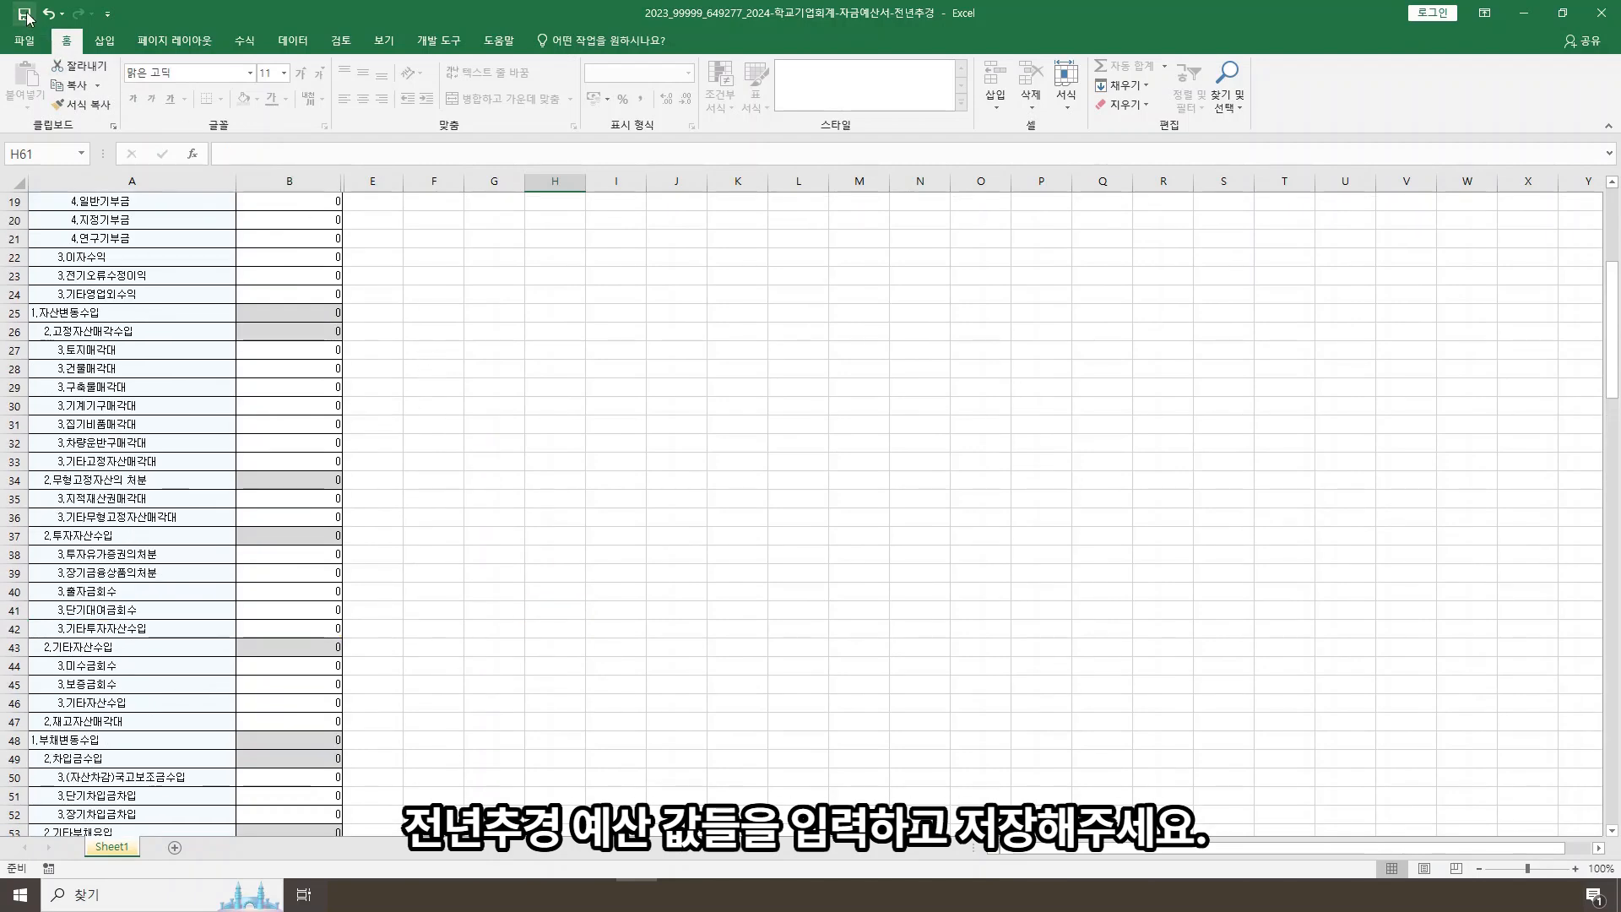
{"action": "left_click", "coordinate": [24, 15]}
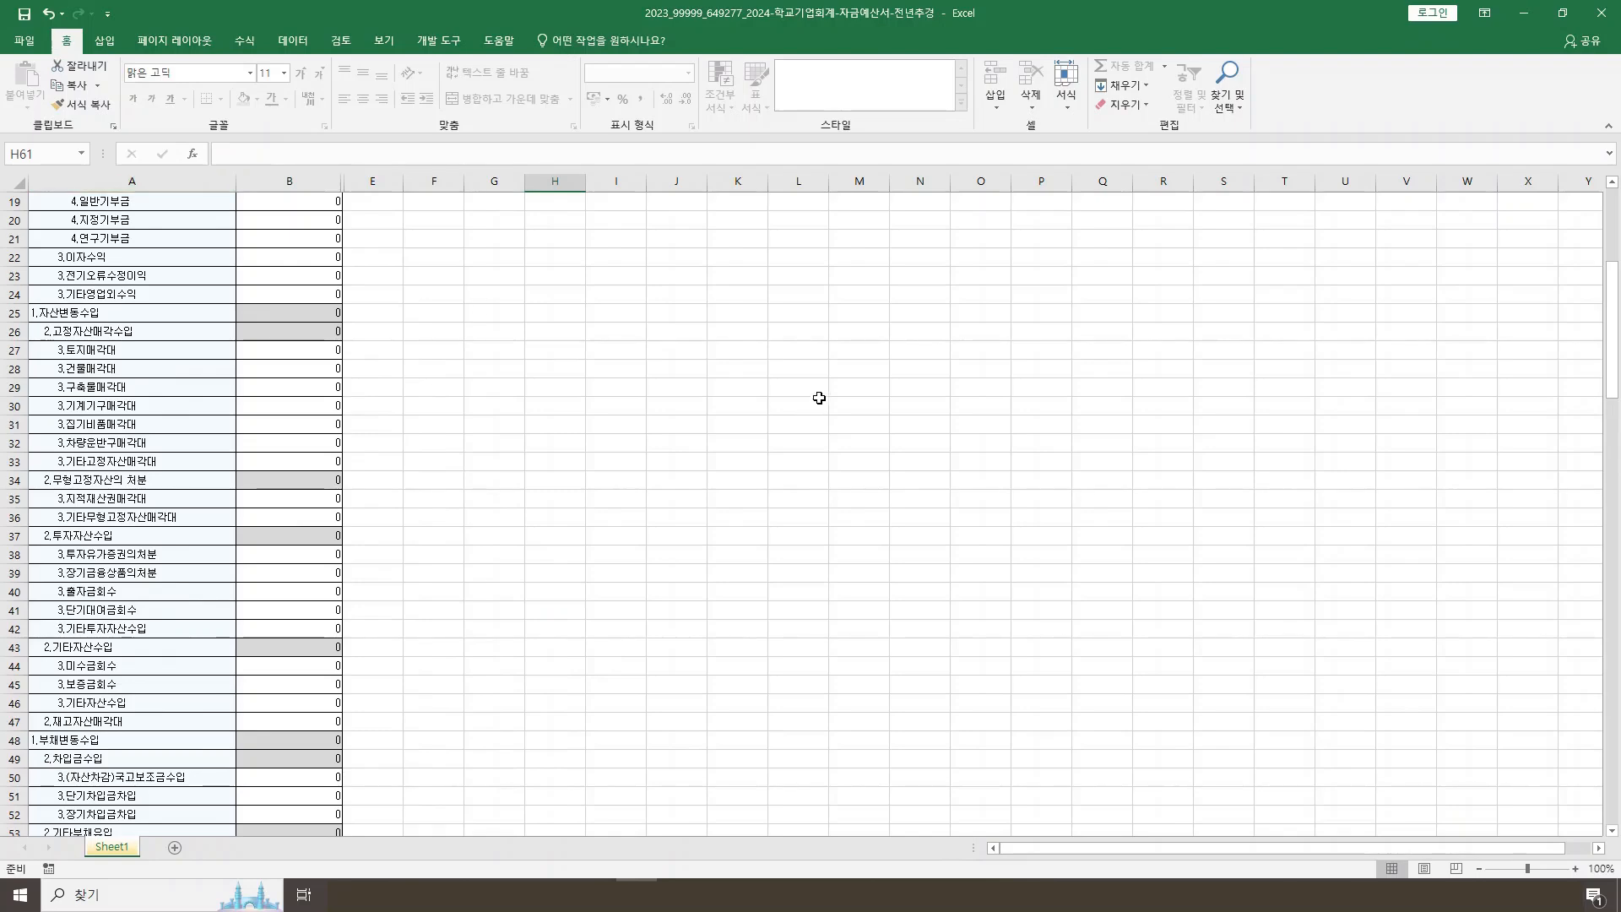
{"action": "left_click", "coordinate": [1601, 12]}
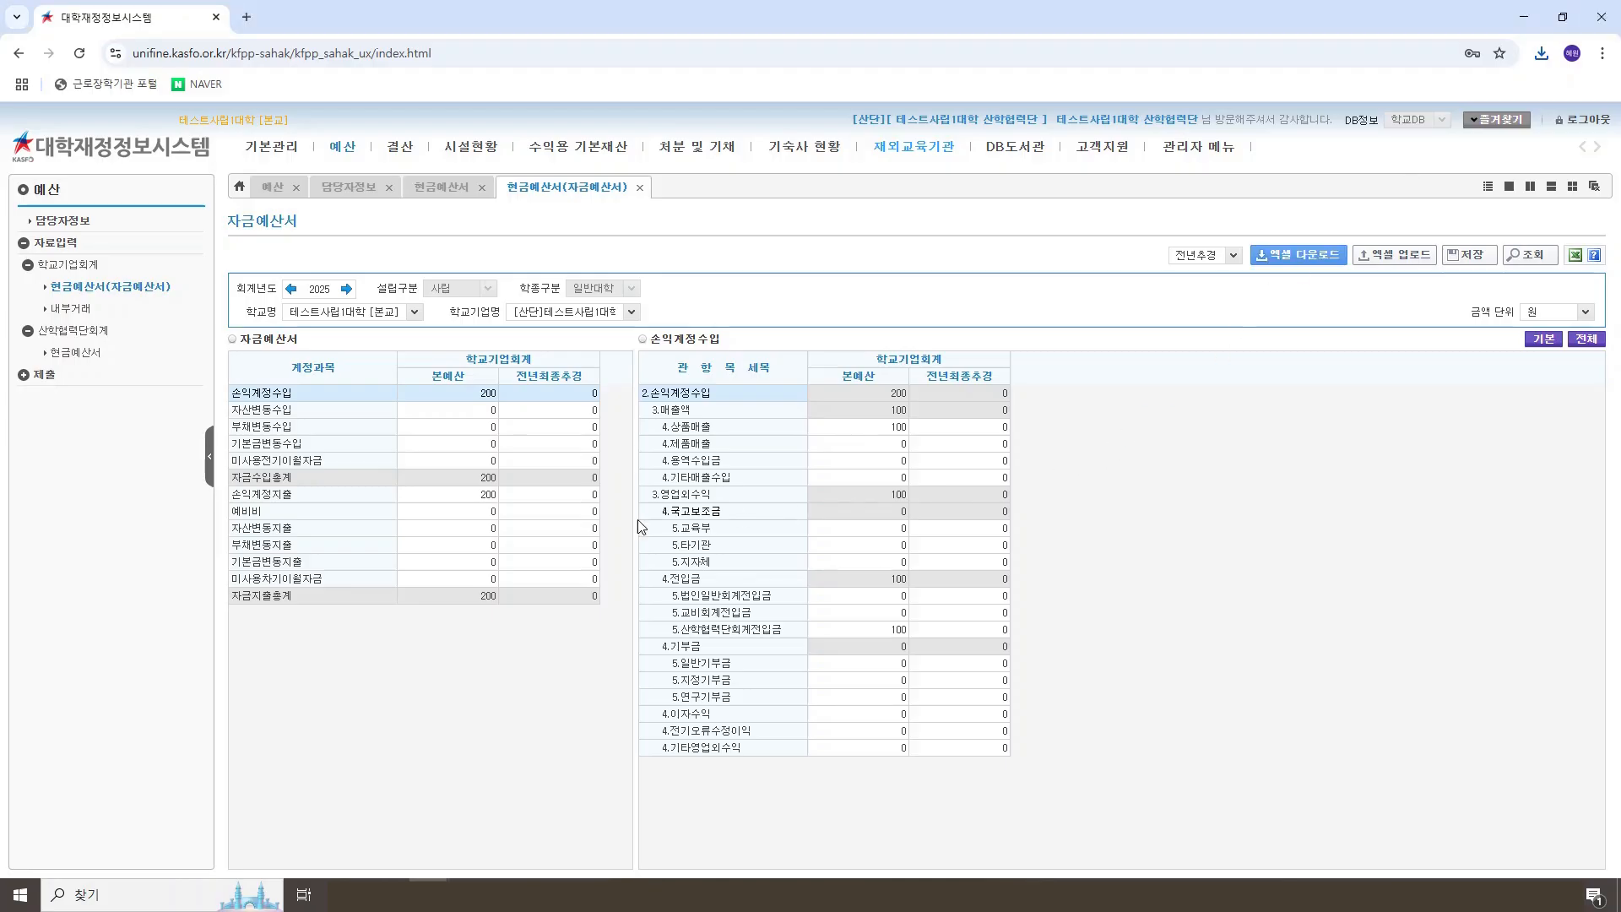
{"action": "left_click", "coordinate": [387, 895]}
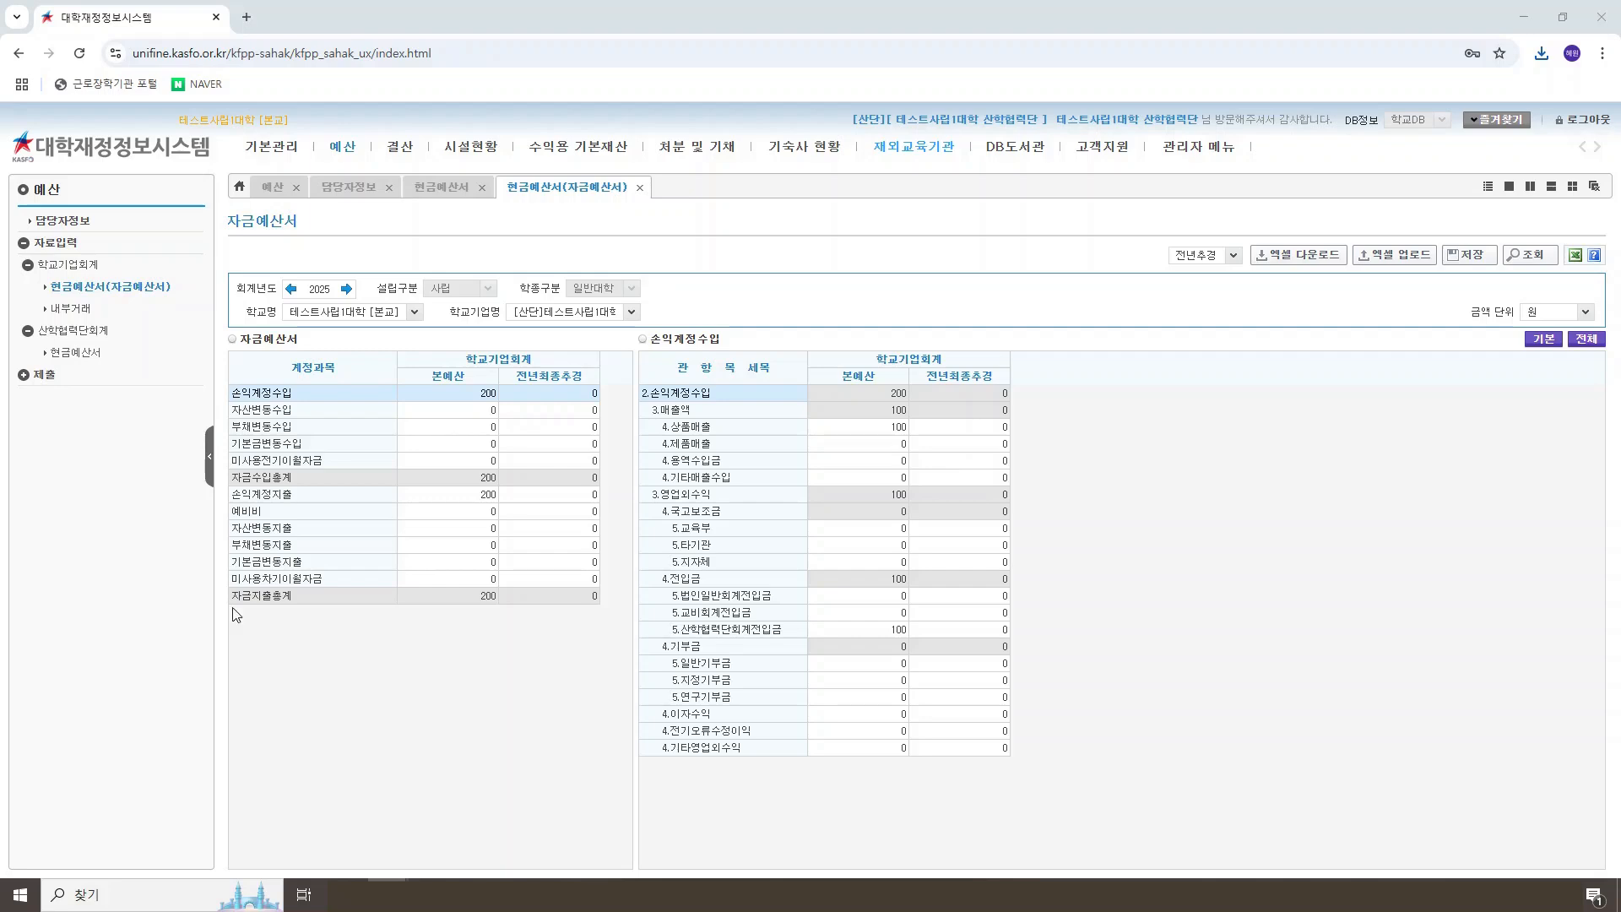
Step: Upload the file 2023_99999_649277_2024-학교기업회계-자금예산서-전년추경 to the 자금예산서
{"action": "left_click", "coordinate": [1398, 256]}
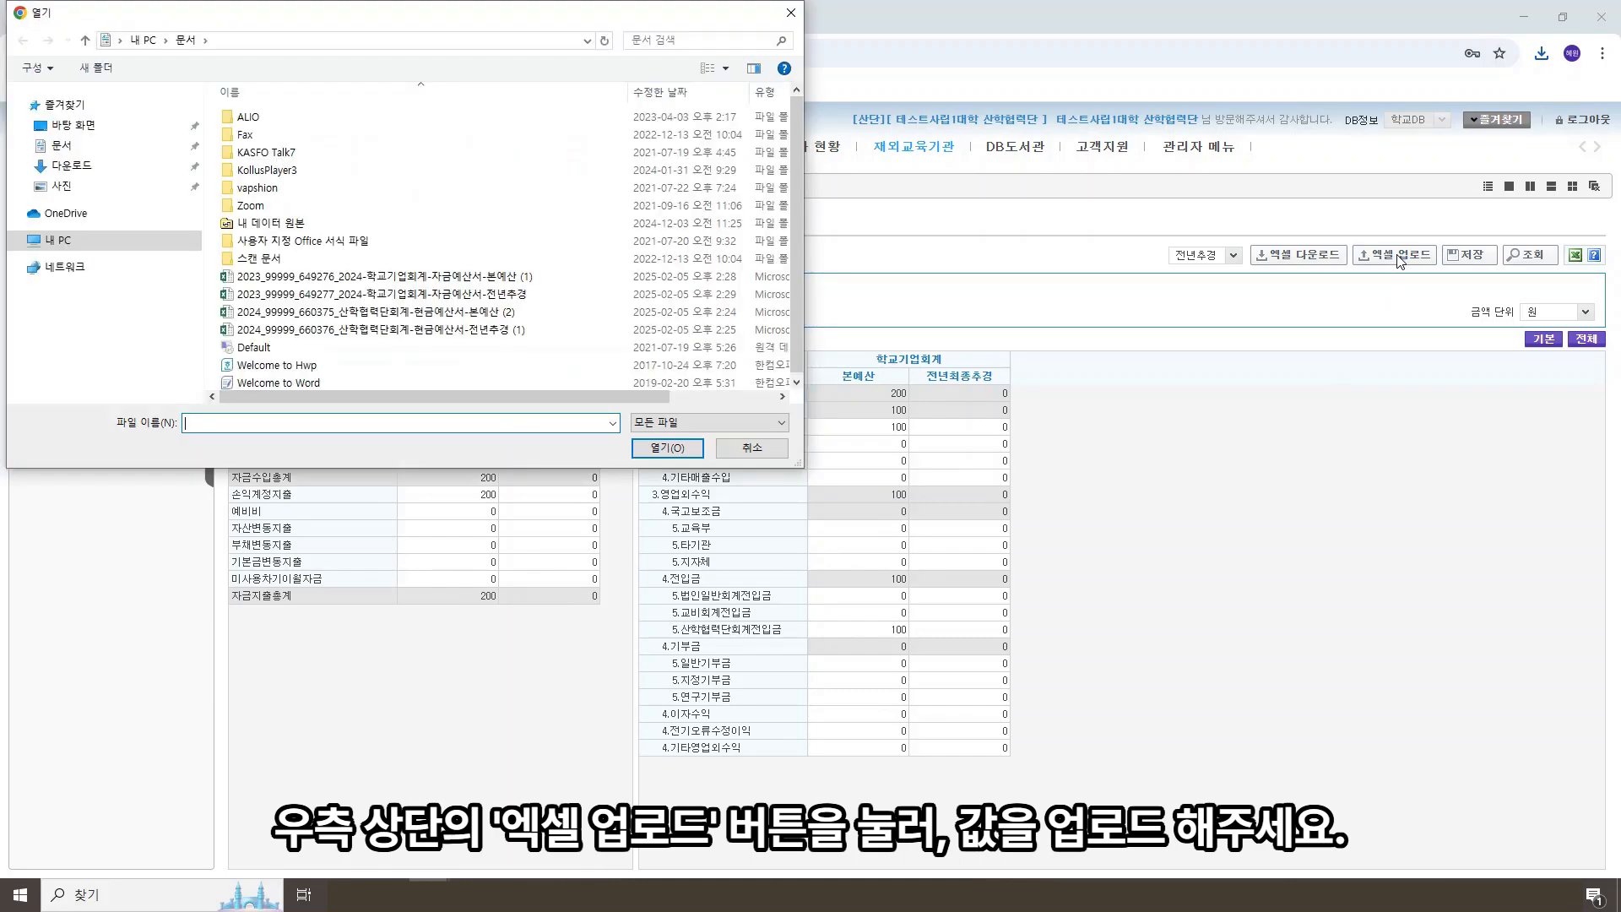
{"action": "double_click", "coordinate": [480, 291]}
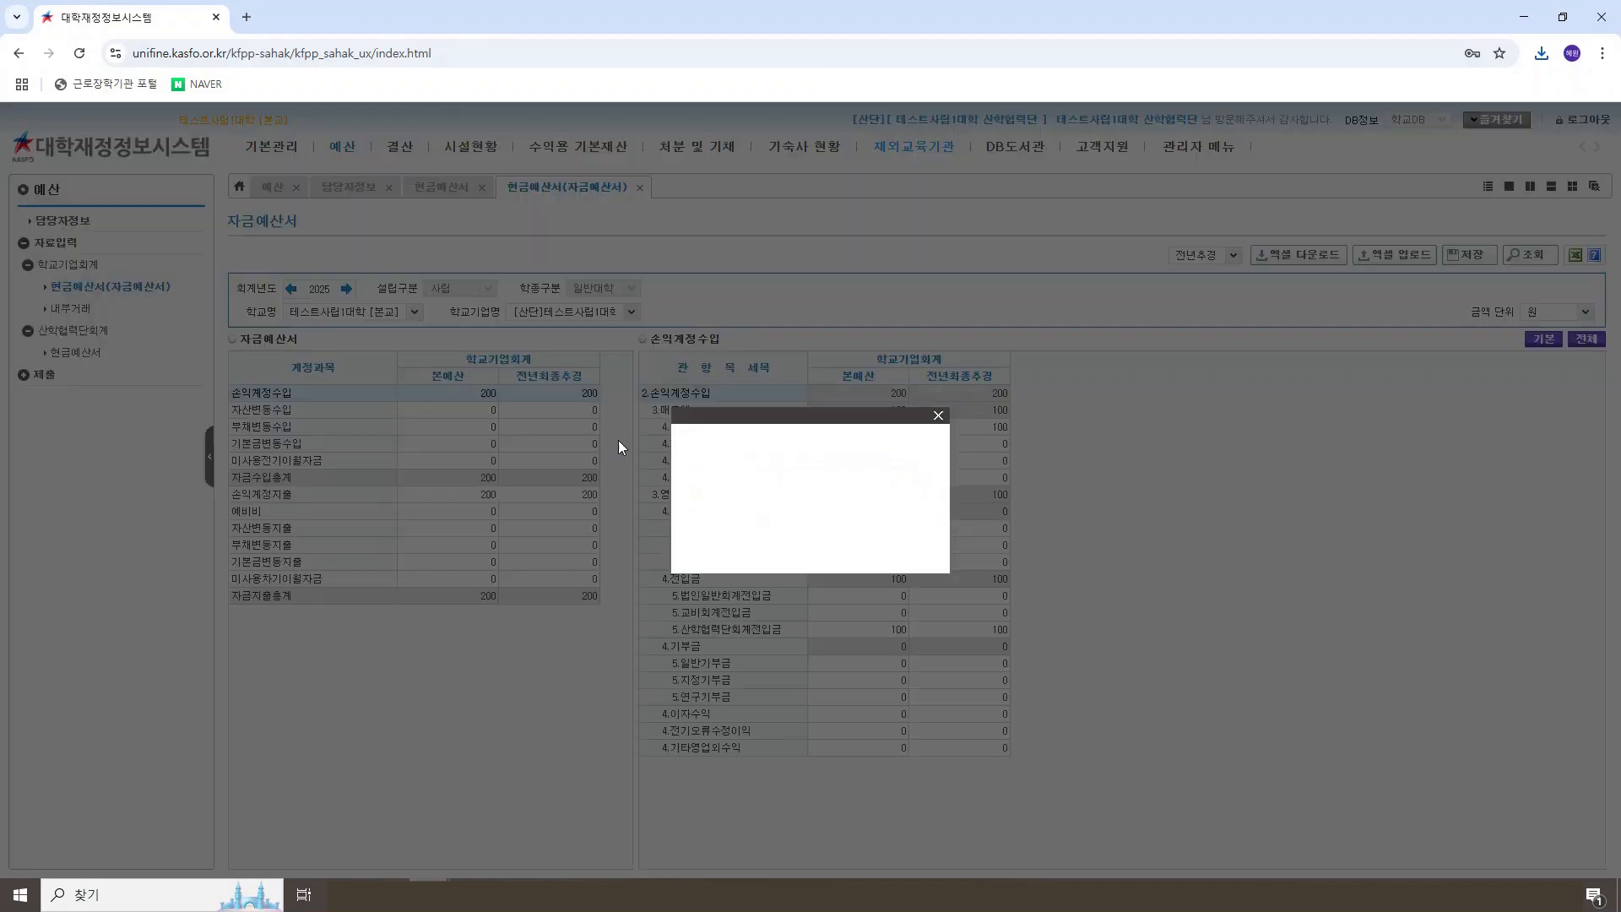
{"action": "left_click", "coordinate": [814, 543]}
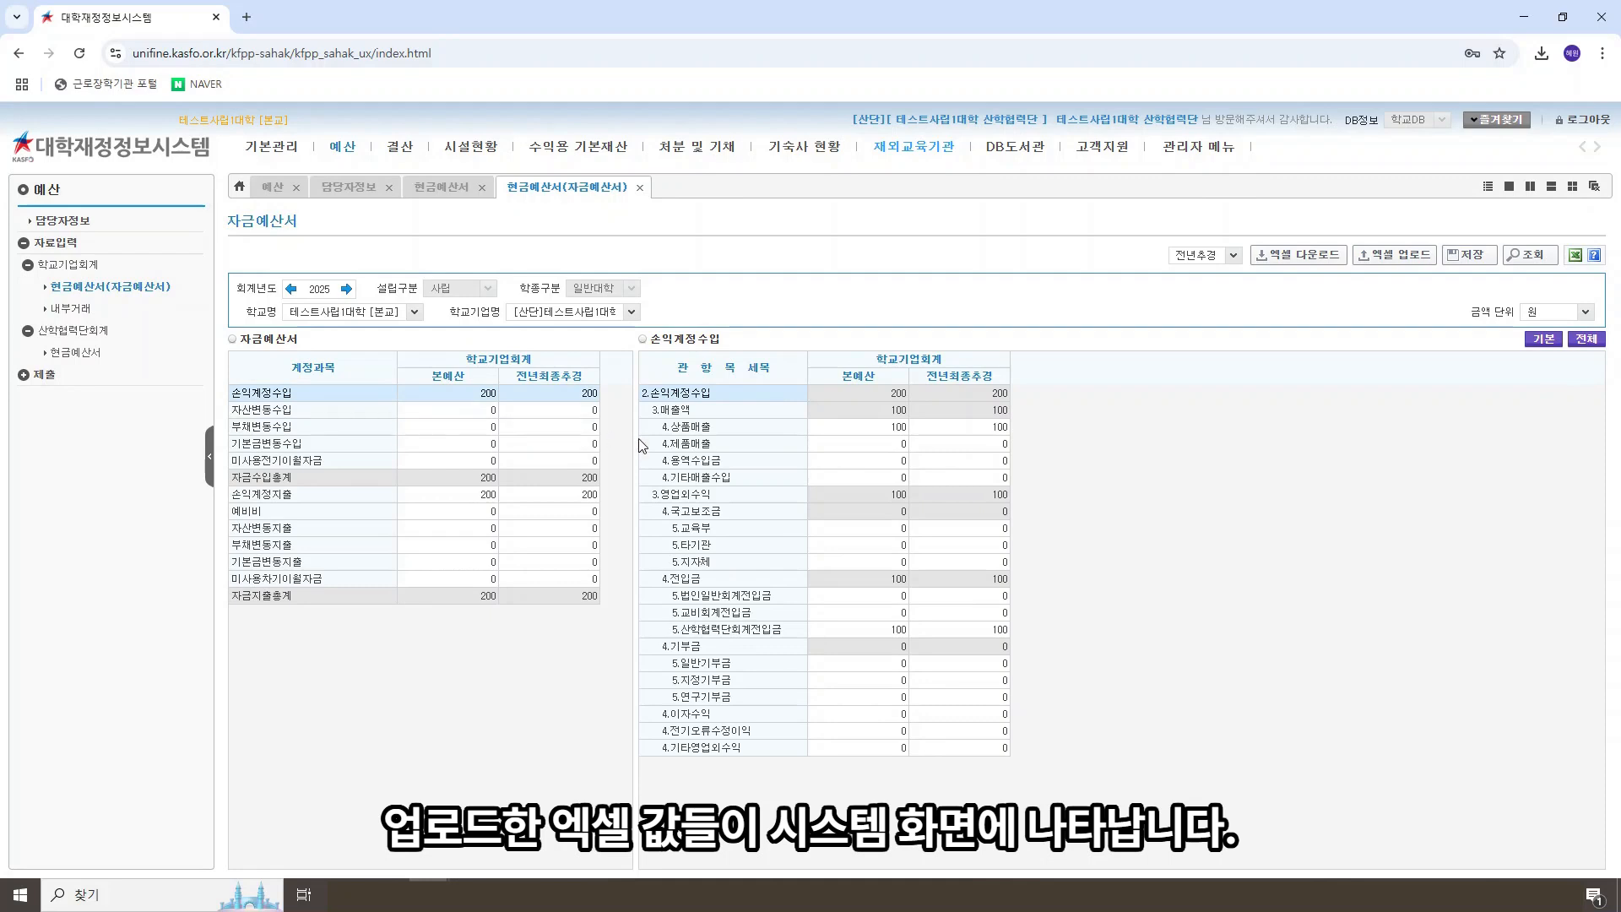
Step: Enter 100 as the 본예산 amount for 토지매각대 in 자산변동수입, saving the change while switching to 손익계정지출
{"action": "left_click", "coordinate": [486, 416]}
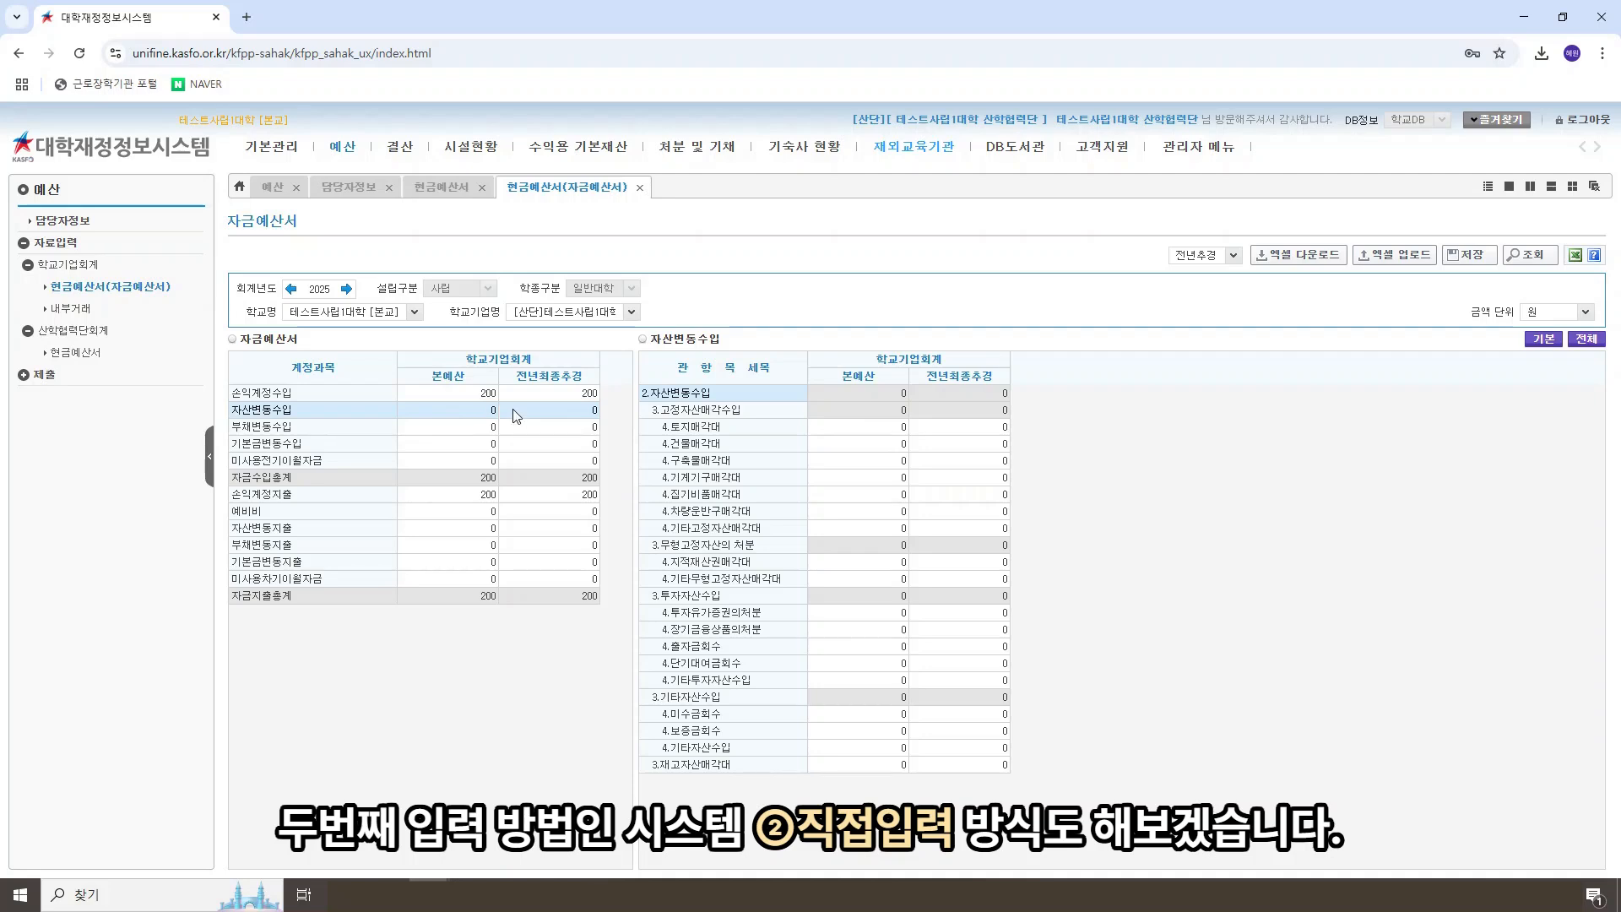
{"action": "left_click", "coordinate": [827, 426]}
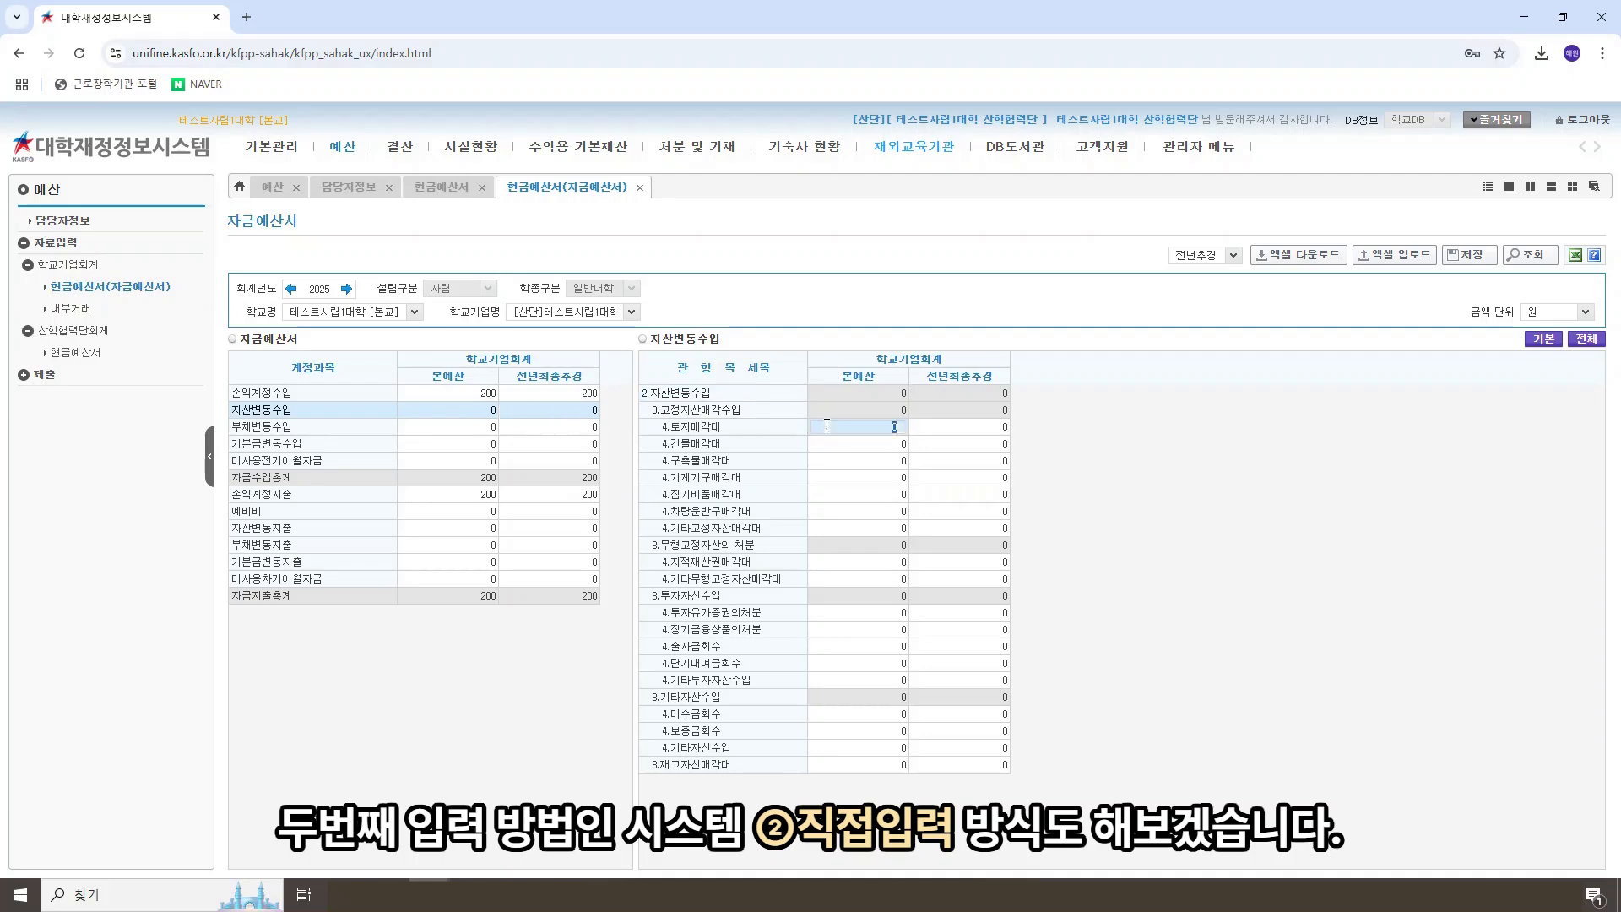
{"action": "type", "text": "100"}
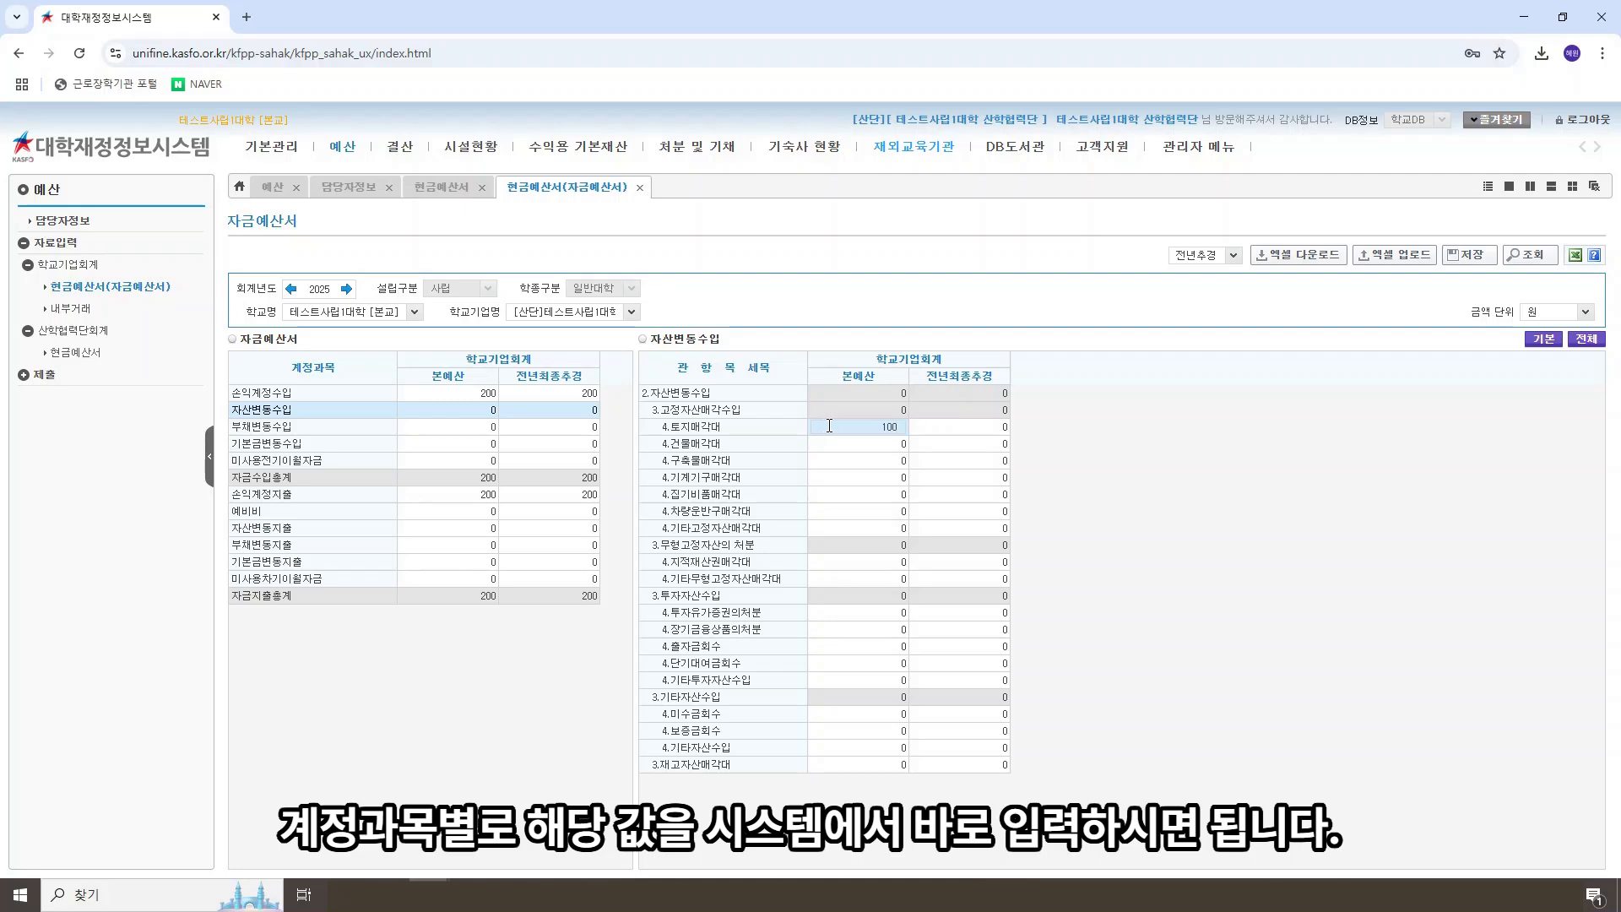
{"action": "left_click", "coordinate": [559, 662]}
{"action": "left_click", "coordinate": [459, 502]}
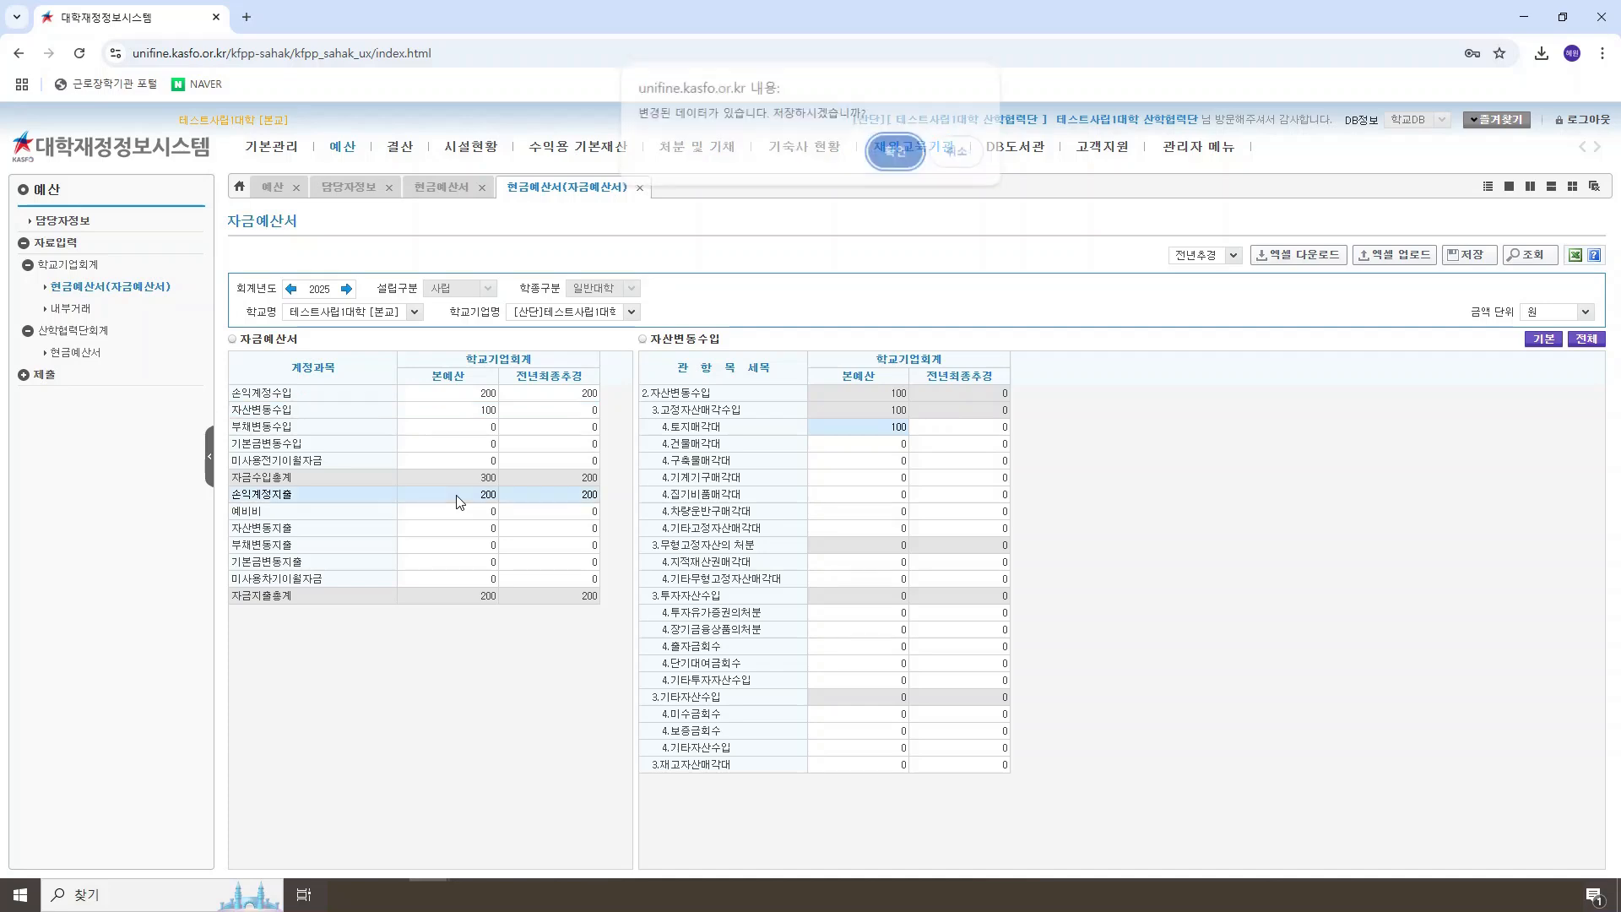
{"action": "left_click", "coordinate": [869, 166]}
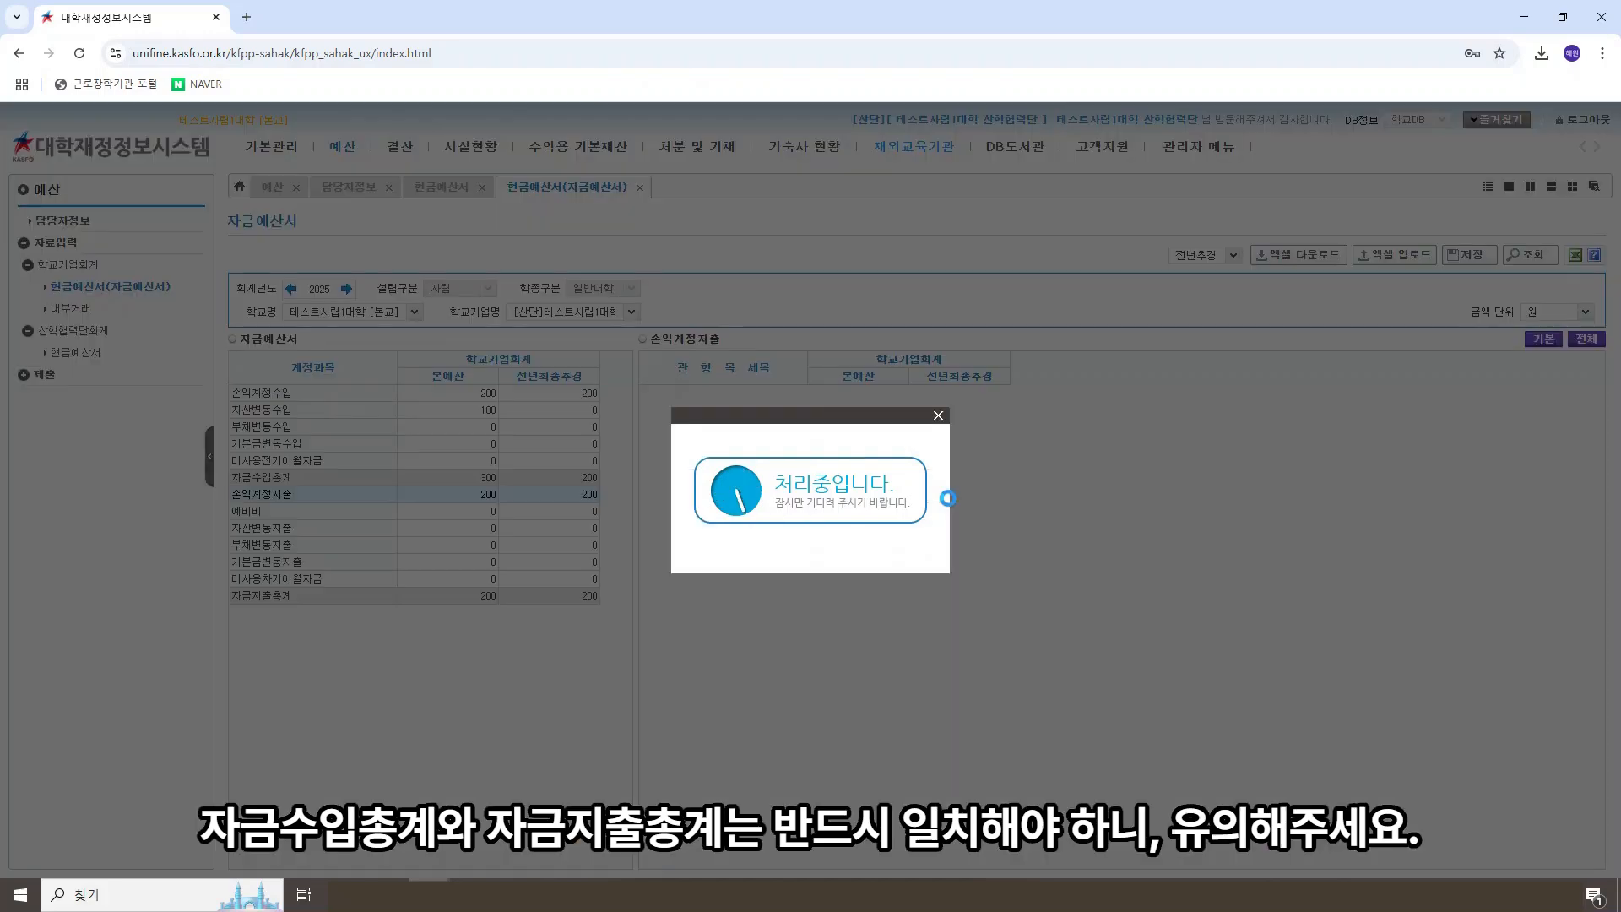
{"action": "left_click", "coordinate": [814, 546]}
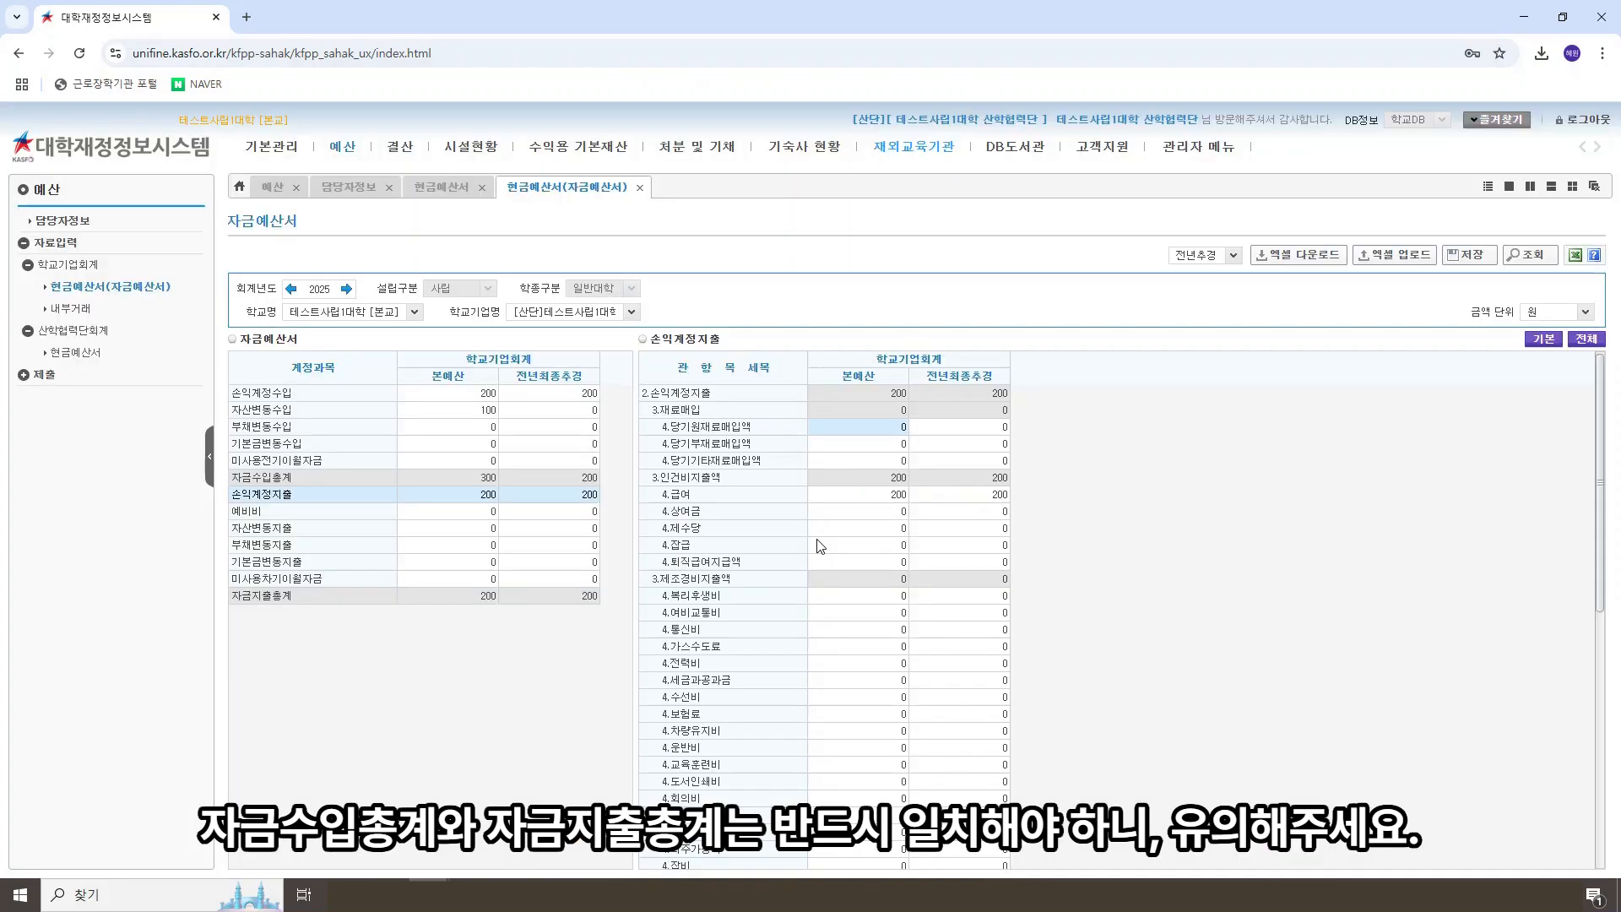
Step: Enter 100 as the 본예산 amount for 상여금 in 손익계정지출, saving the change while switching back to 자산변동수입
{"action": "left_click", "coordinate": [853, 514]}
{"action": "type", "text": "100"}
{"action": "key", "text": "Return"}
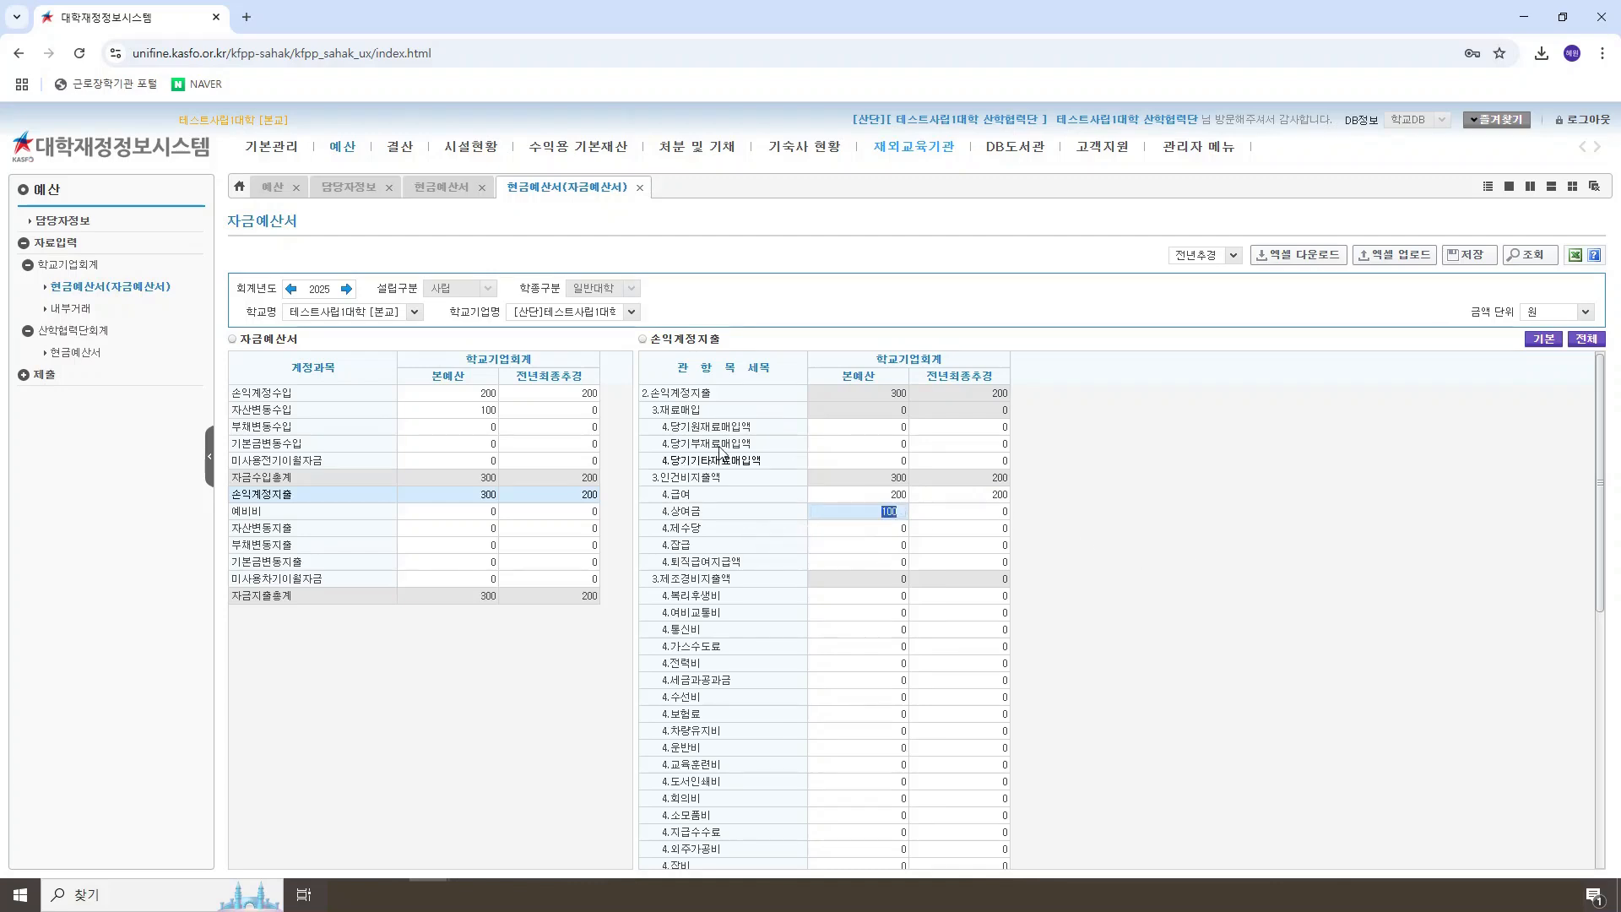
{"action": "left_click", "coordinate": [582, 414]}
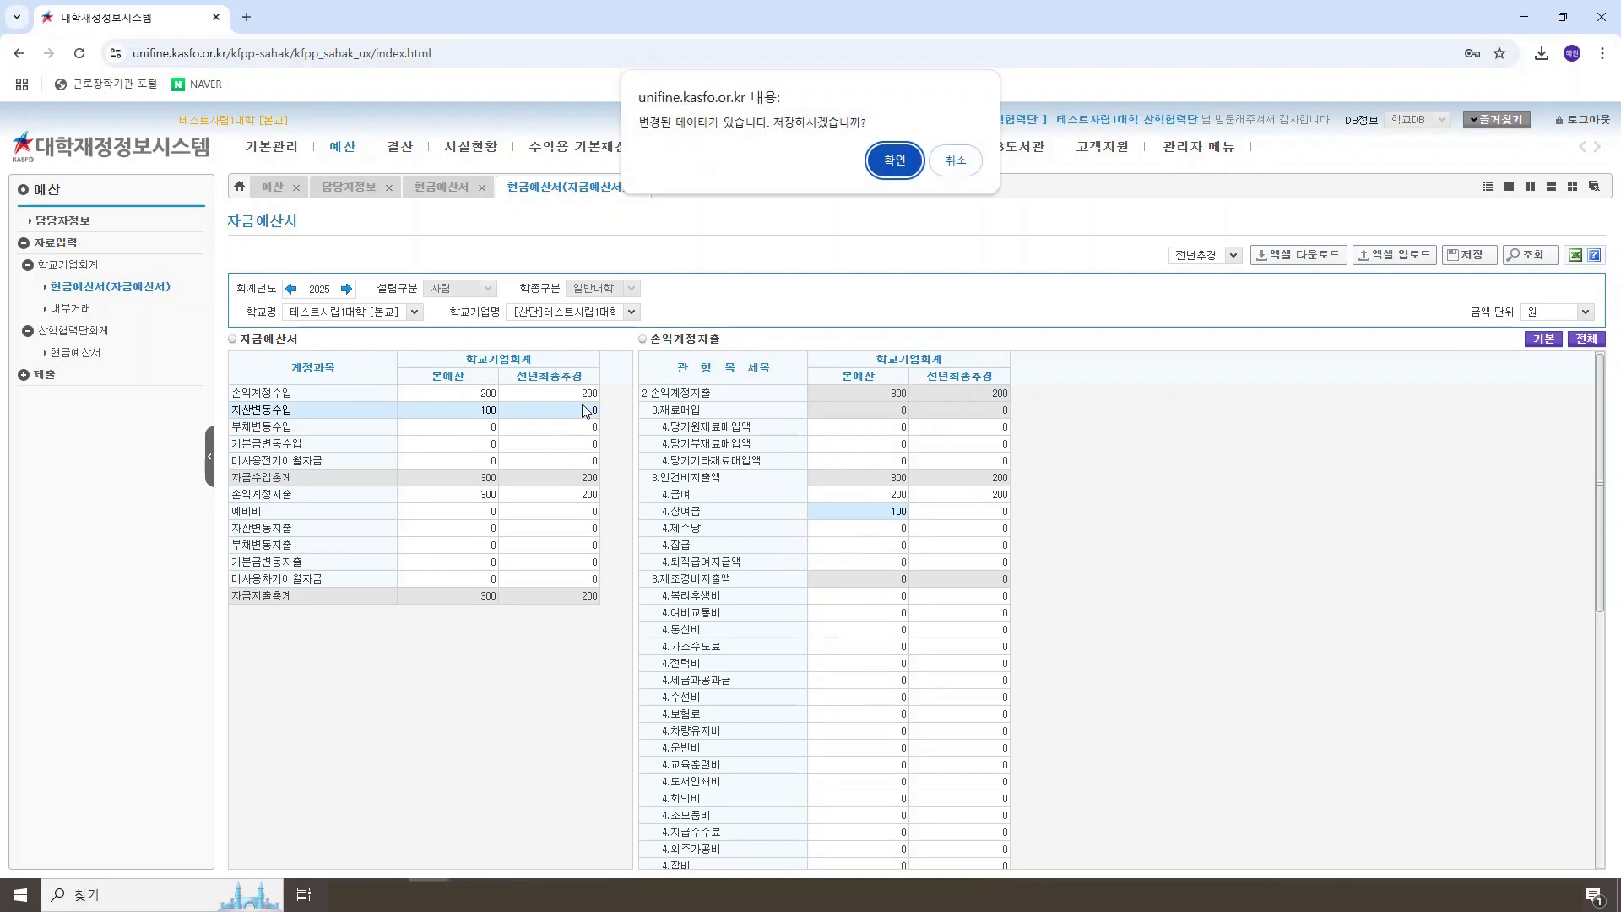
{"action": "left_click", "coordinate": [895, 160]}
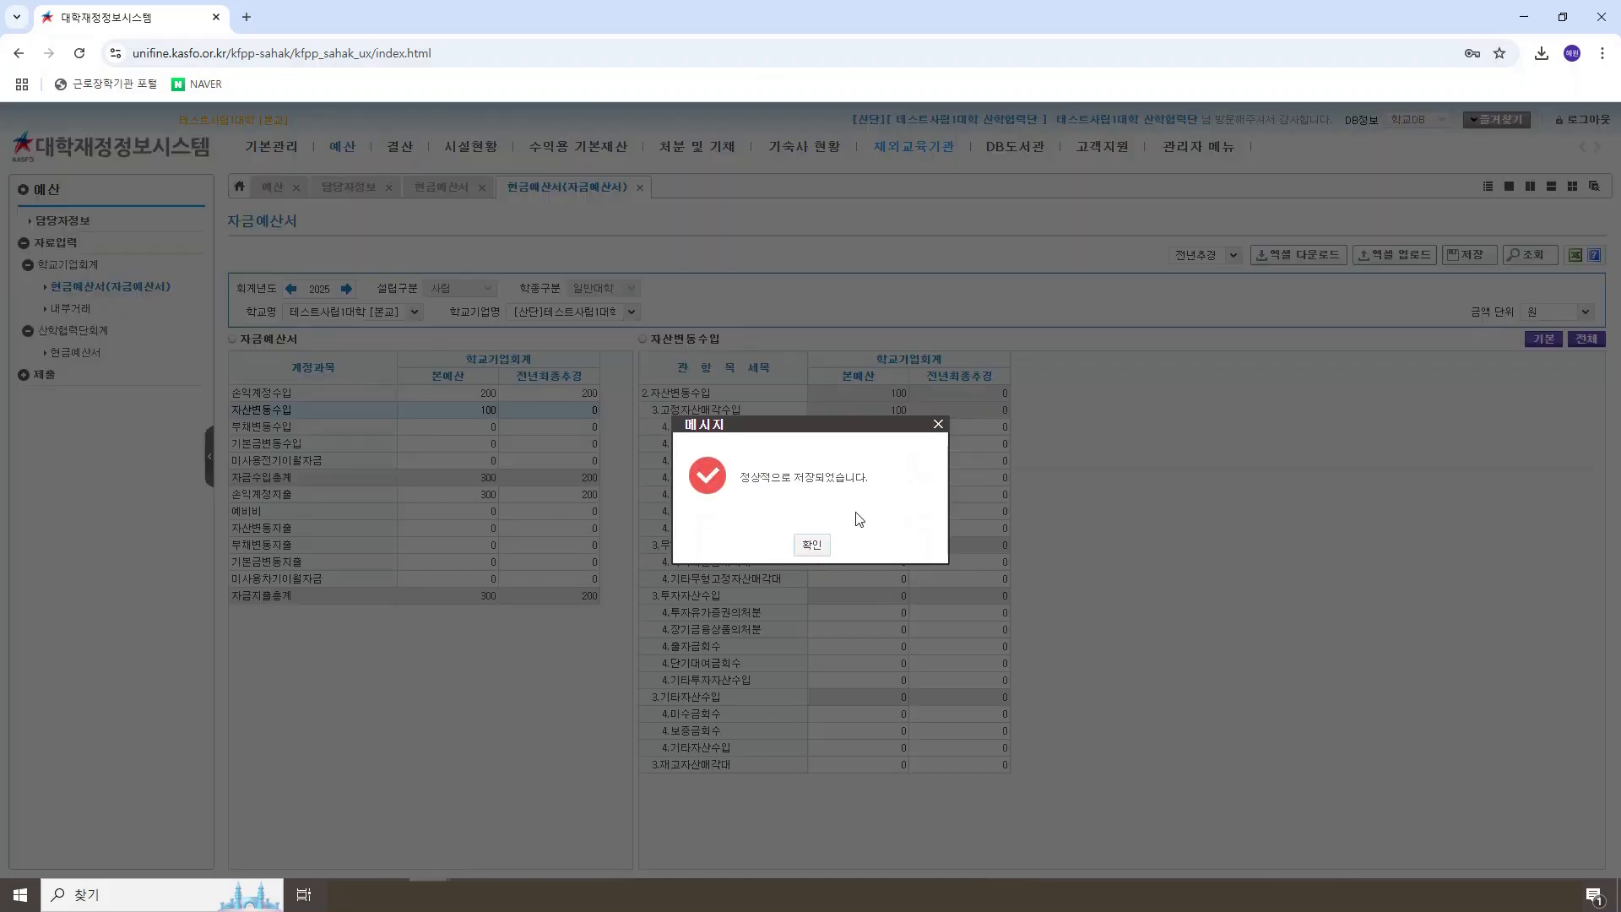
{"action": "left_click", "coordinate": [813, 541]}
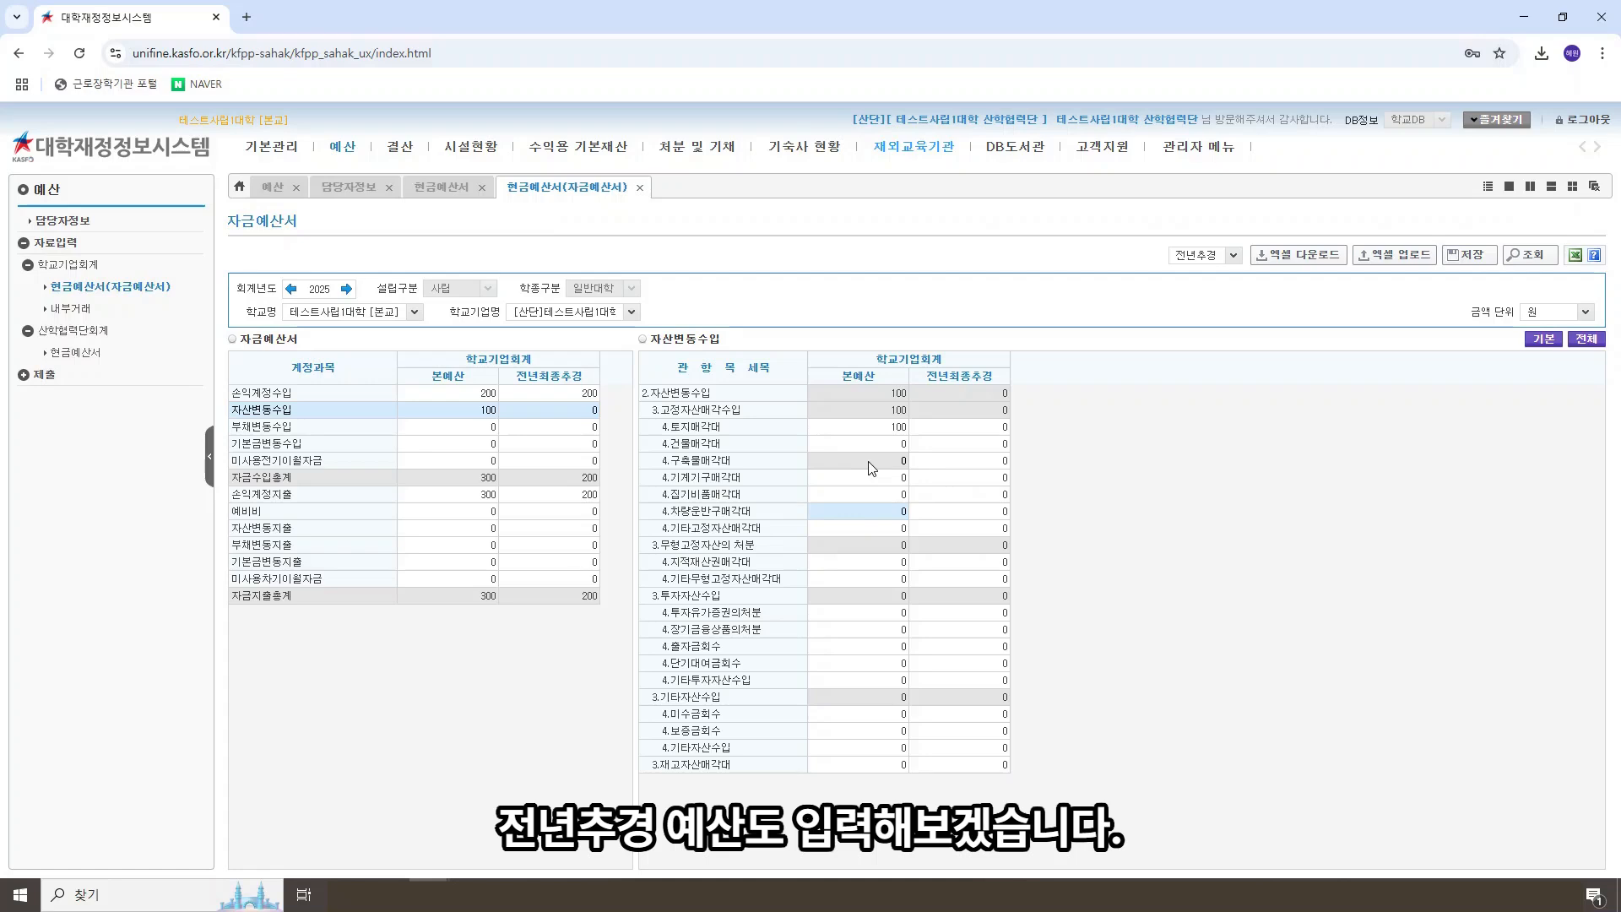
Step: Enter 100 as the 전년최종추경 amount for 토지매각대 in 자산변동수입, saving the change while switching to 손익계정지출
{"action": "left_click", "coordinate": [954, 424]}
{"action": "type", "text": "1"}
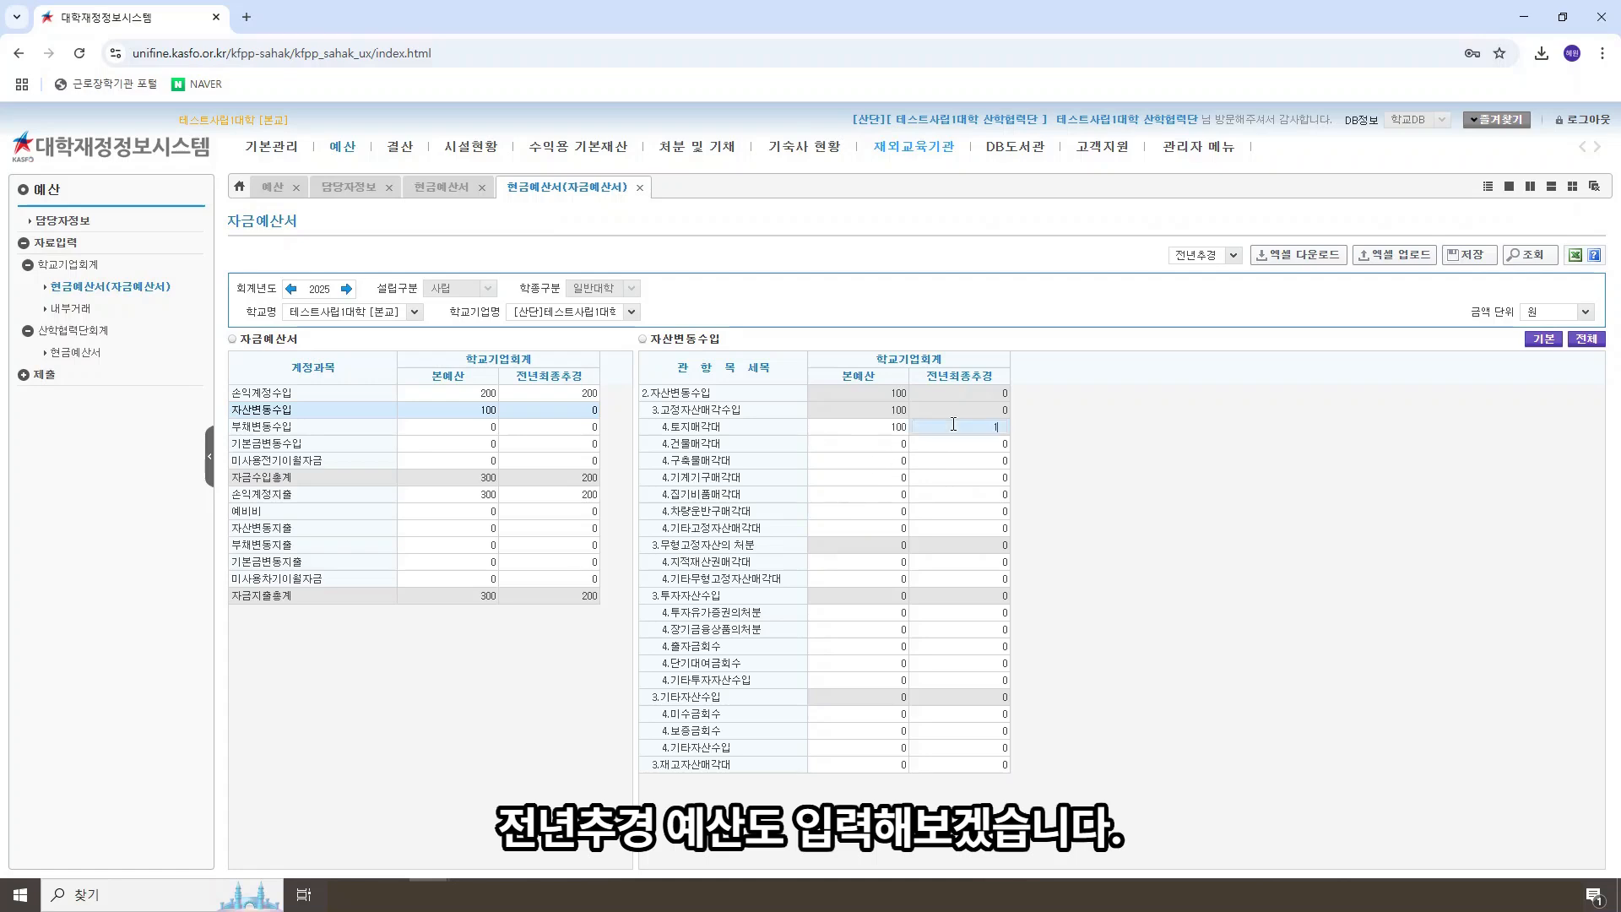
{"action": "type", "text": "00"}
{"action": "left_click", "coordinate": [588, 496]}
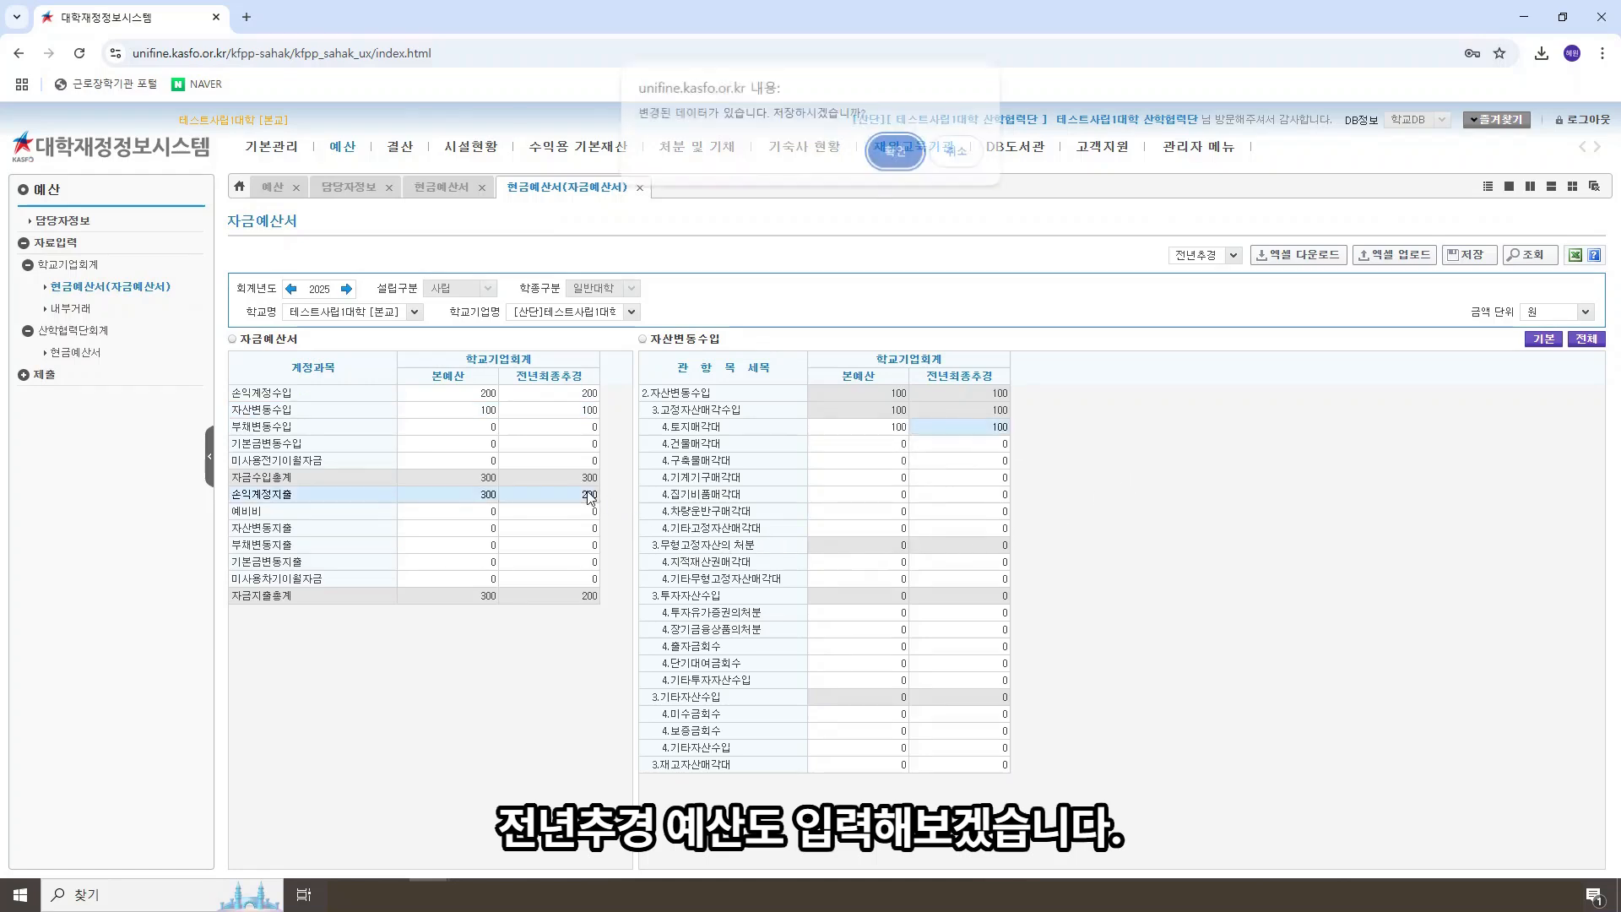
{"action": "left_click", "coordinate": [886, 163]}
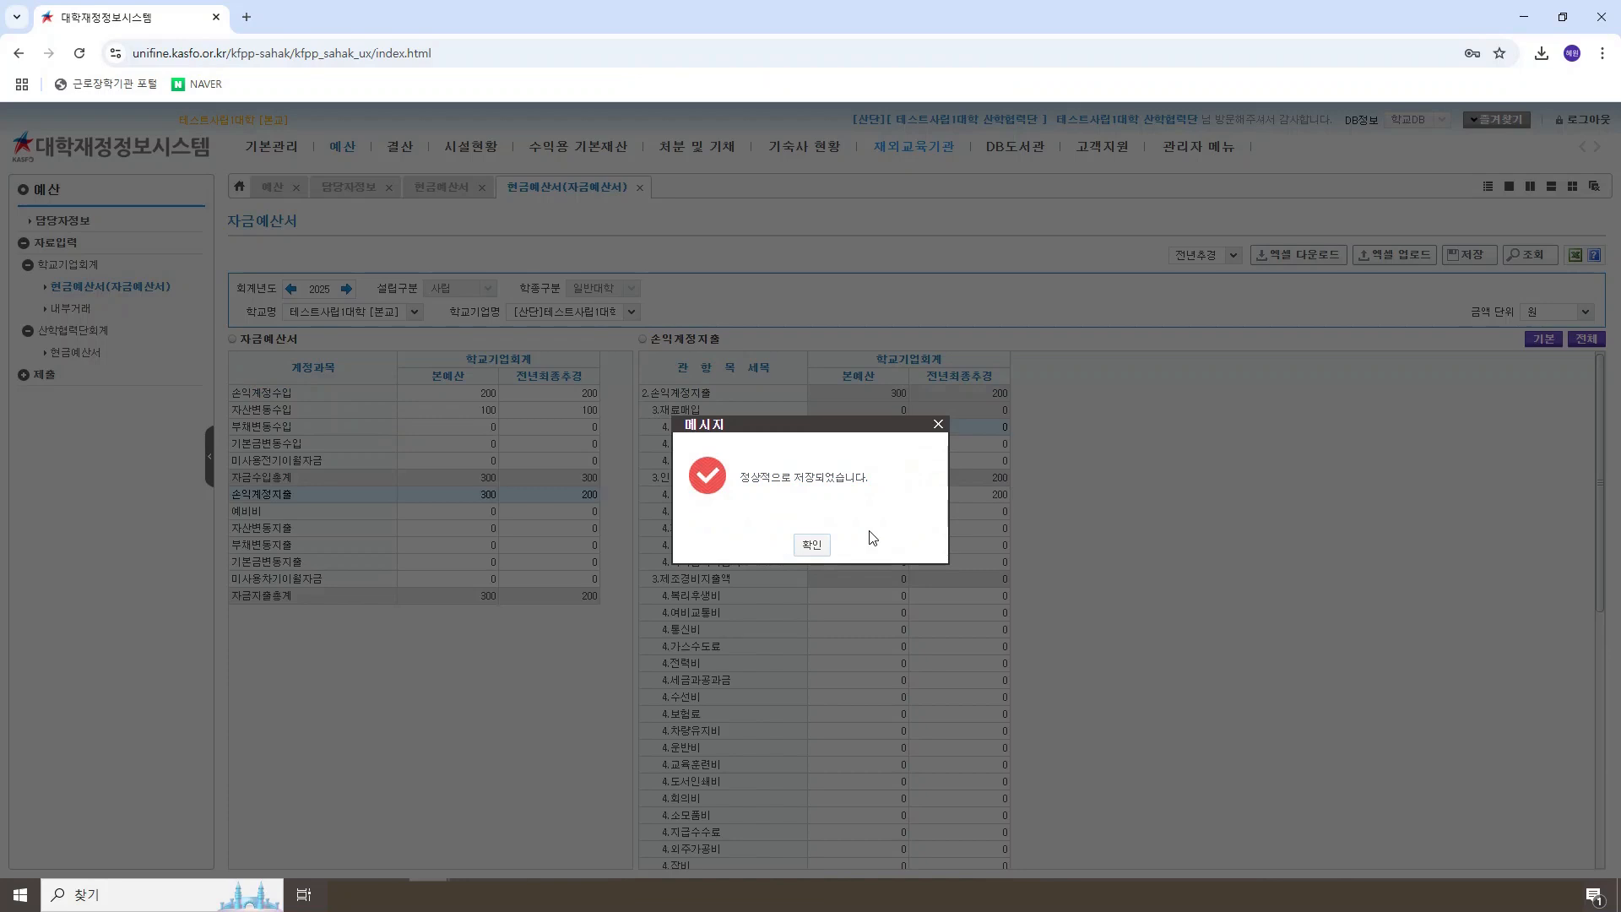
{"action": "left_click", "coordinate": [812, 543]}
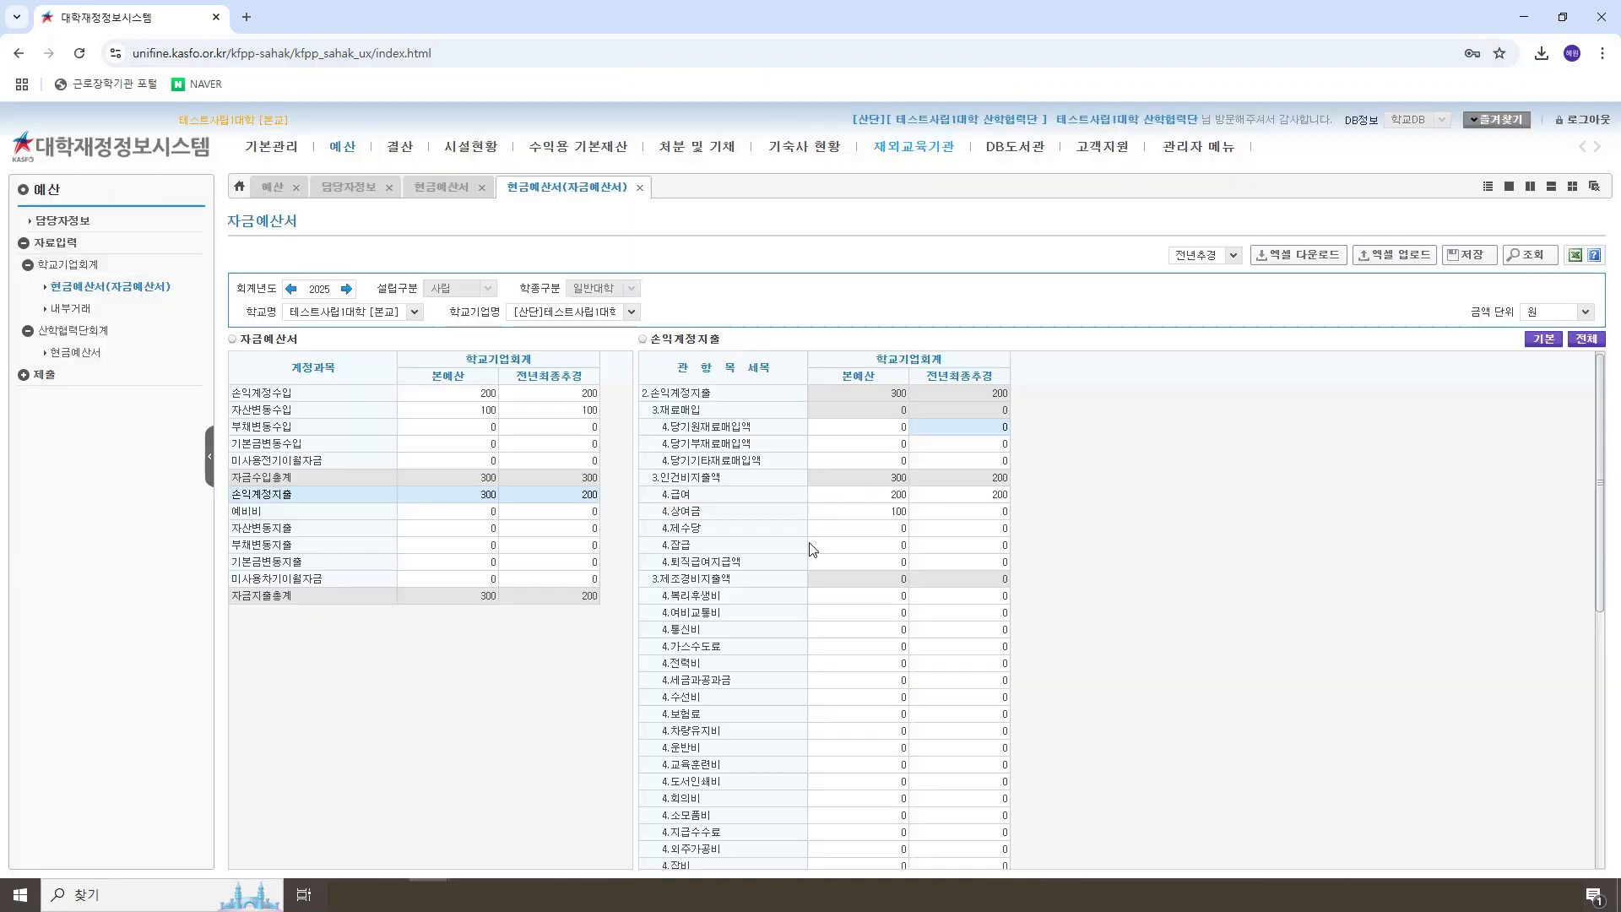
Step: Enter 100 as the 전년최종추경 amount for 상여금 in 손익계정지출 and save the 자금예산서
{"action": "left_click", "coordinate": [947, 509]}
{"action": "type", "text": "100"}
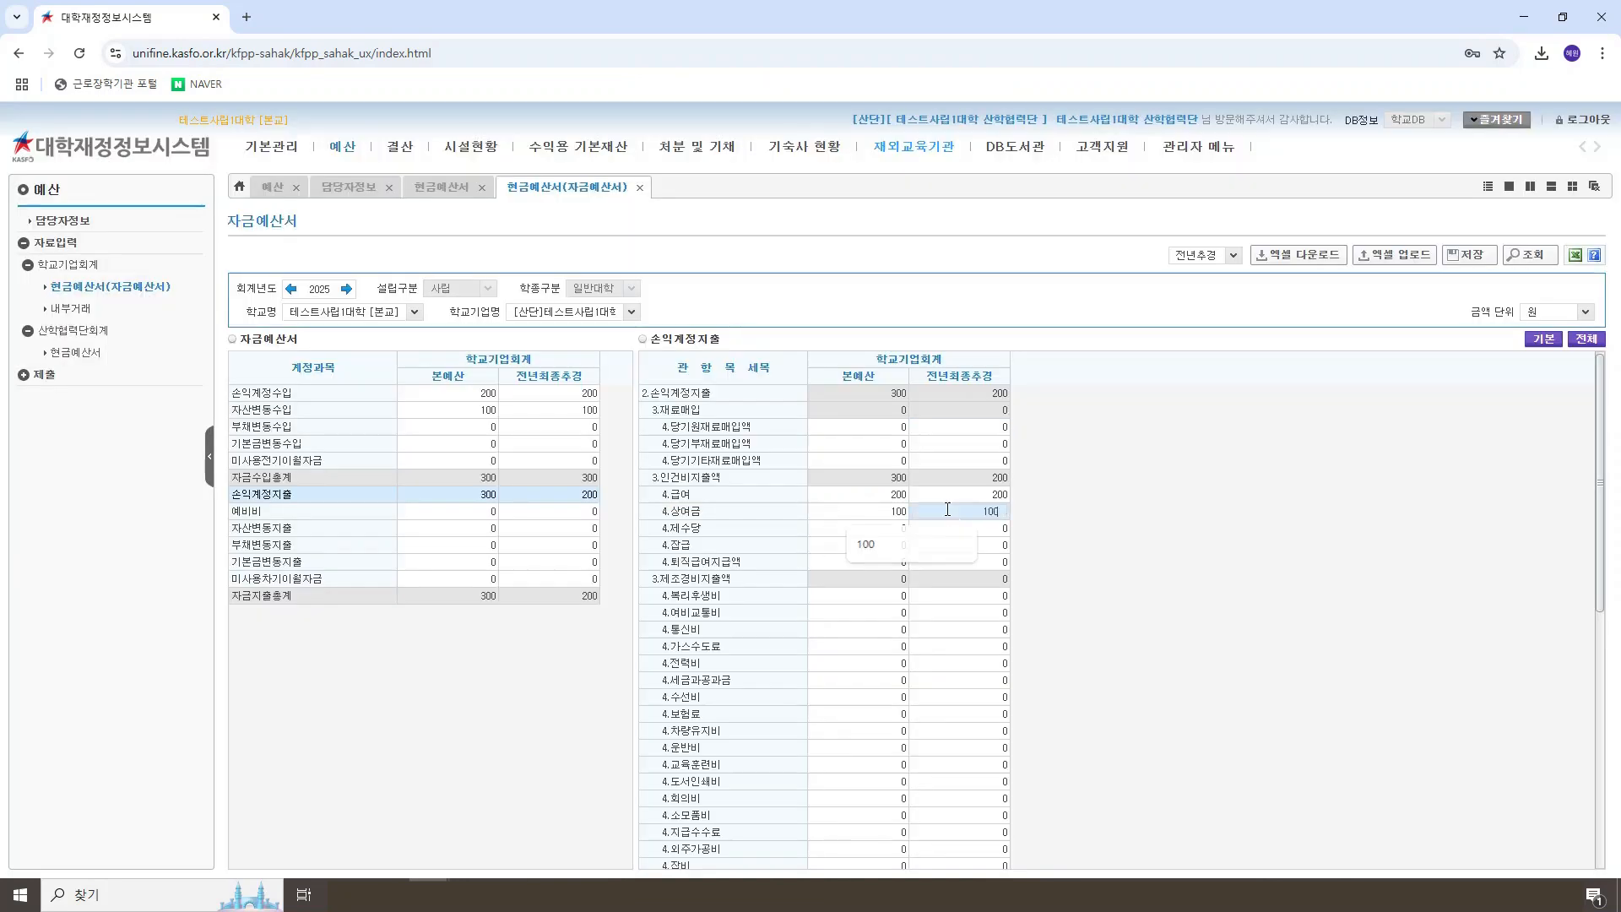
{"action": "key", "text": "Return"}
{"action": "left_click", "coordinate": [997, 630]}
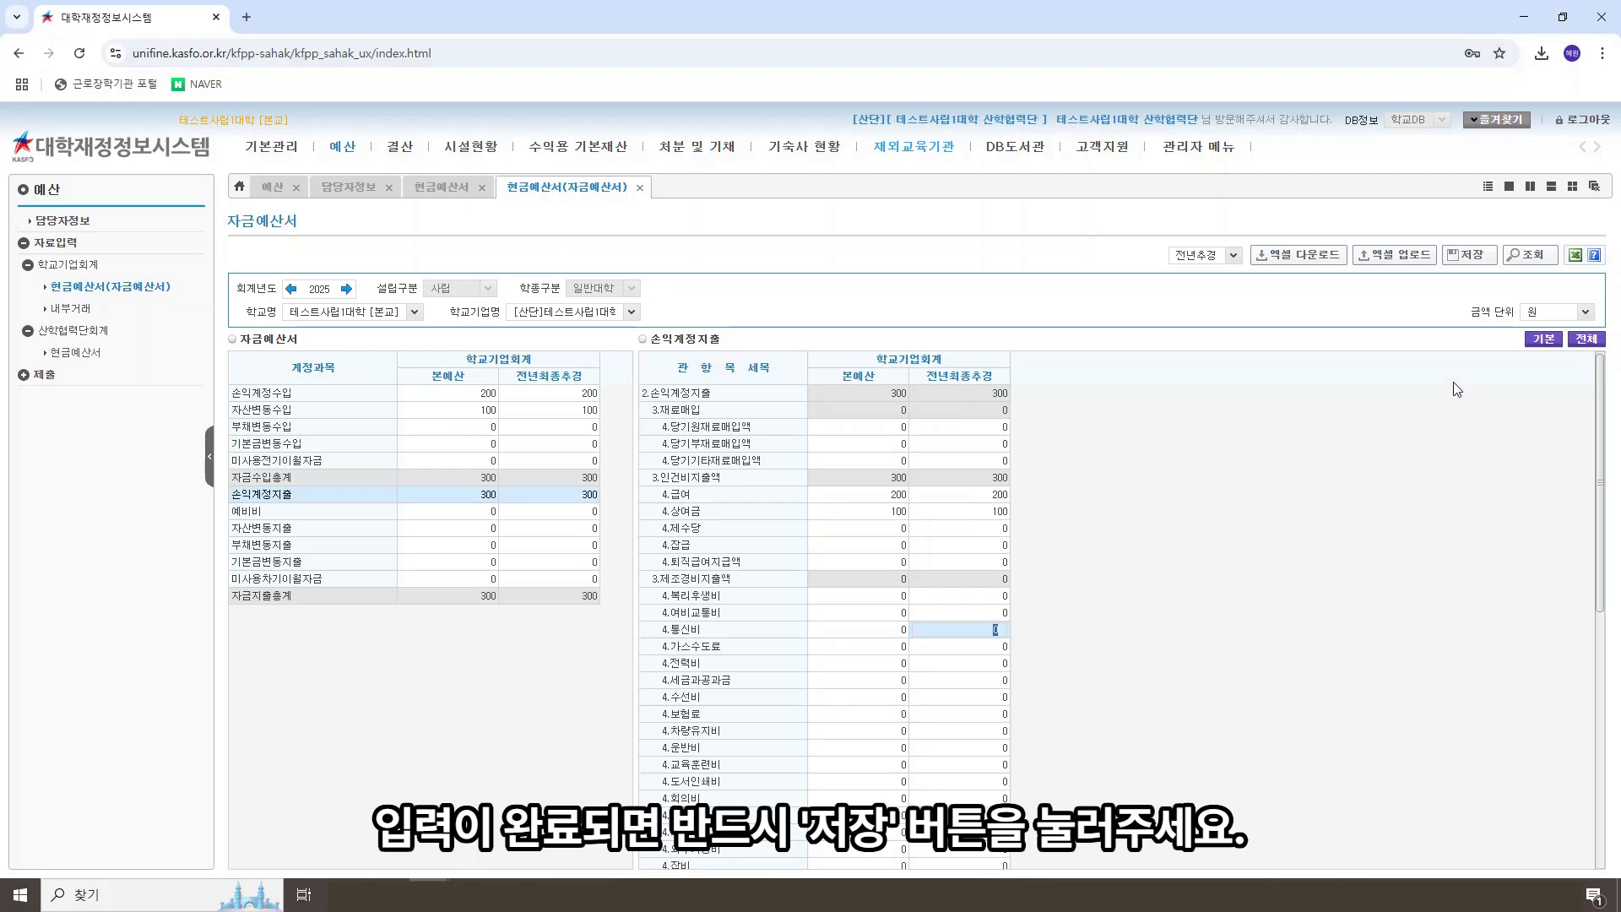
{"action": "left_click", "coordinate": [1468, 255]}
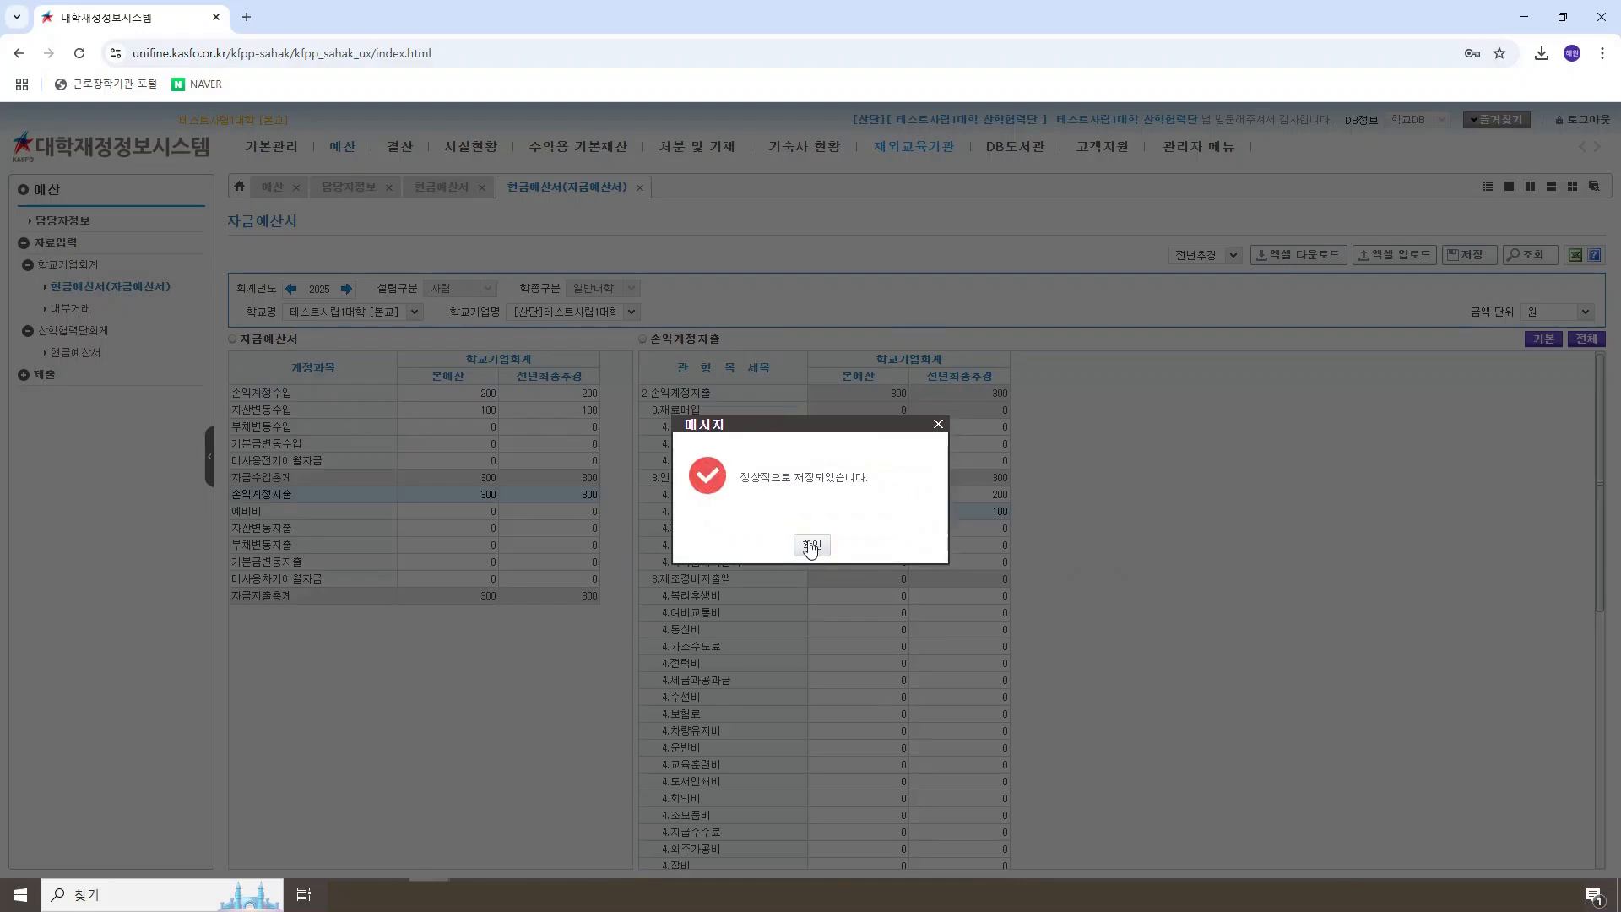
{"action": "left_click", "coordinate": [810, 547]}
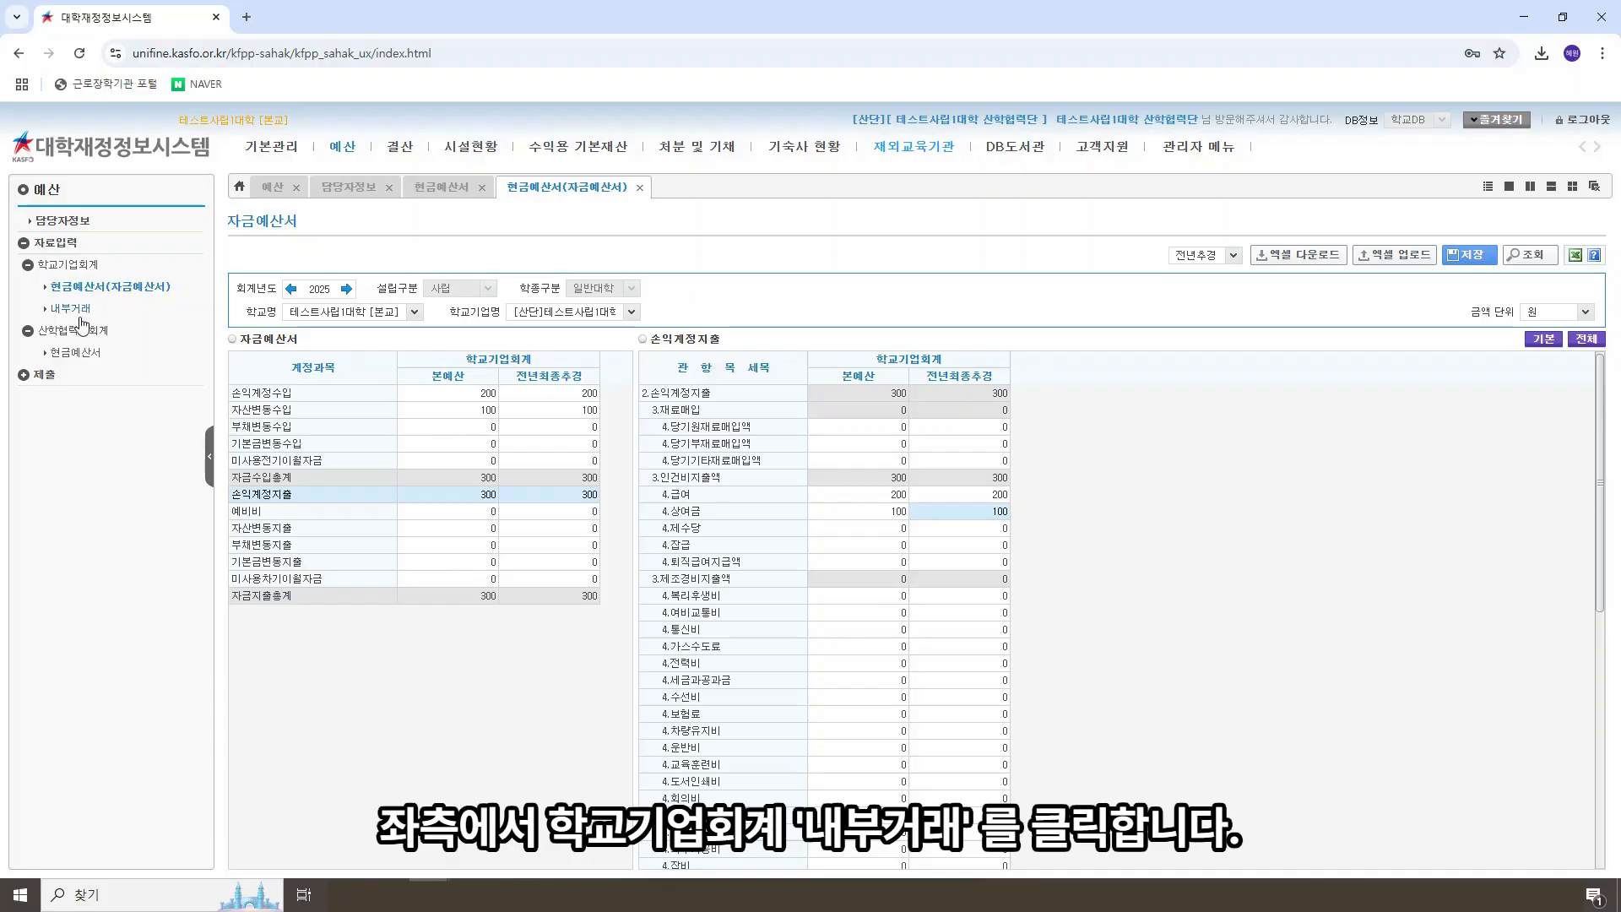
Step: Open the 내부거래 form of 학교기업회계 and set 예산구분 to 본예산
{"action": "left_click", "coordinate": [69, 311]}
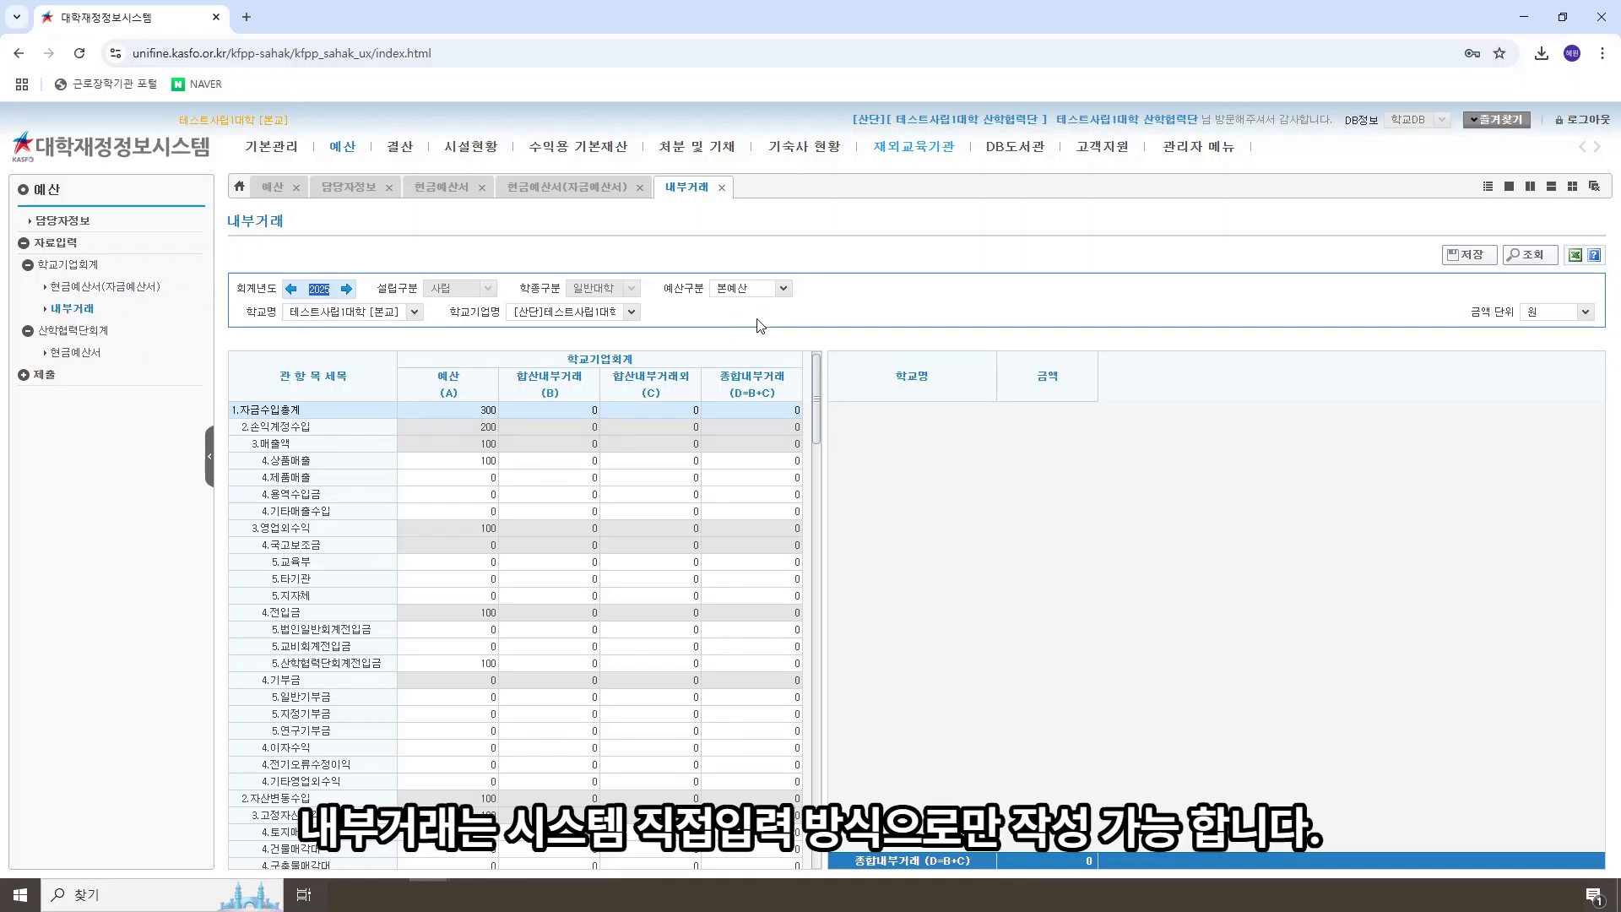
{"action": "mouse_move", "coordinate": [817, 378]}
{"action": "left_mouse_down"}
{"action": "mouse_move", "coordinate": [821, 478]}
{"action": "mouse_move", "coordinate": [816, 363]}
{"action": "left_mouse_up"}
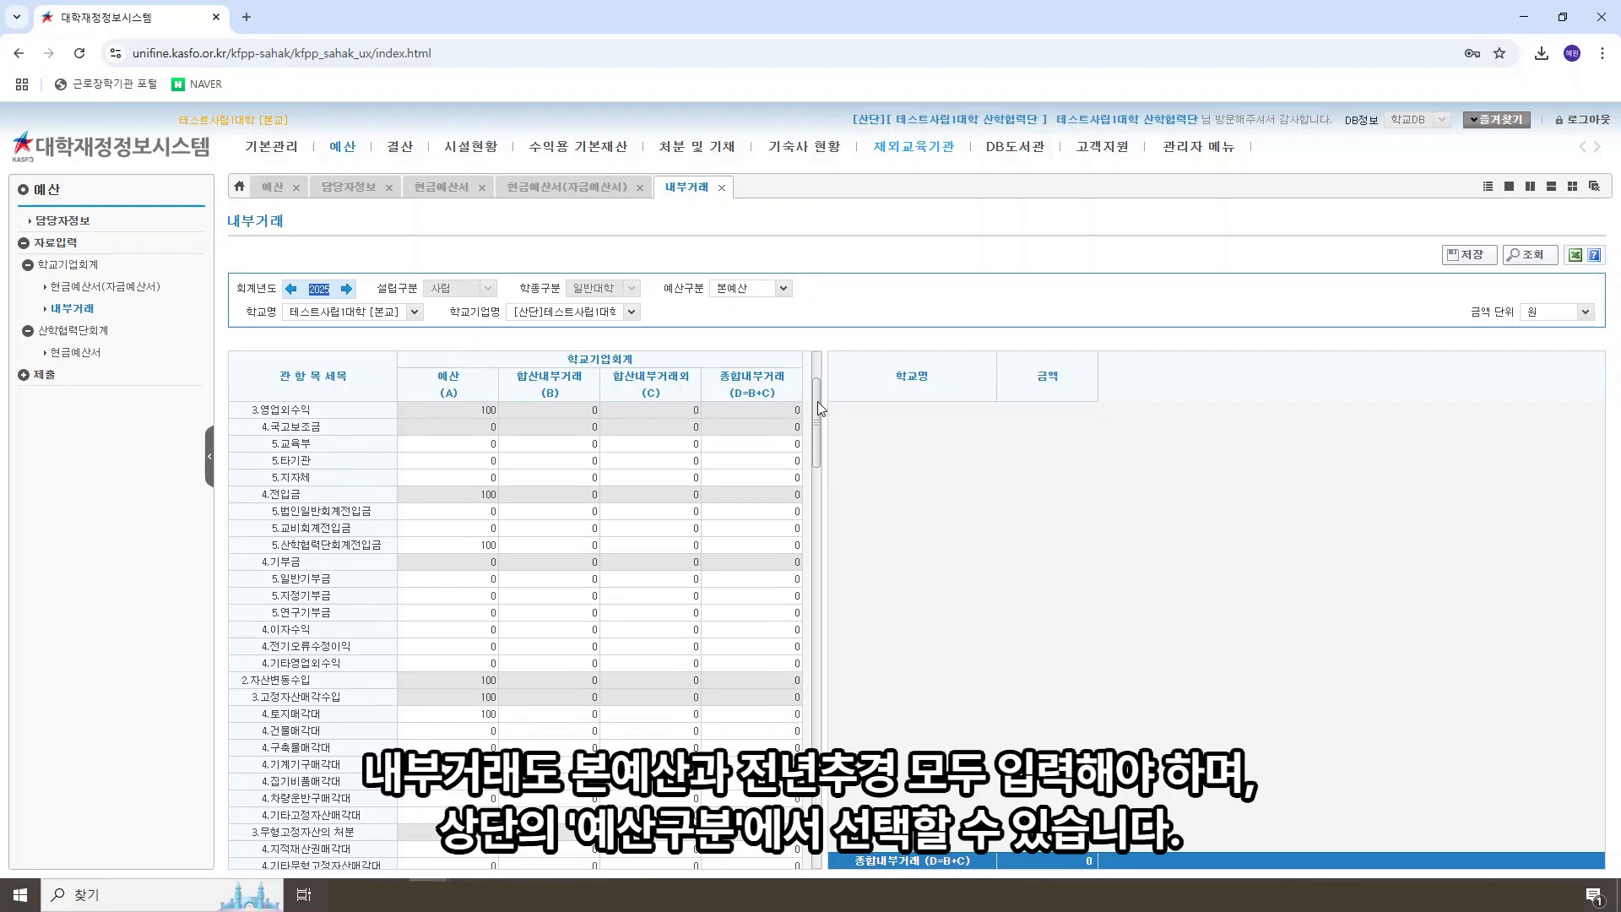
{"action": "left_click", "coordinate": [785, 289]}
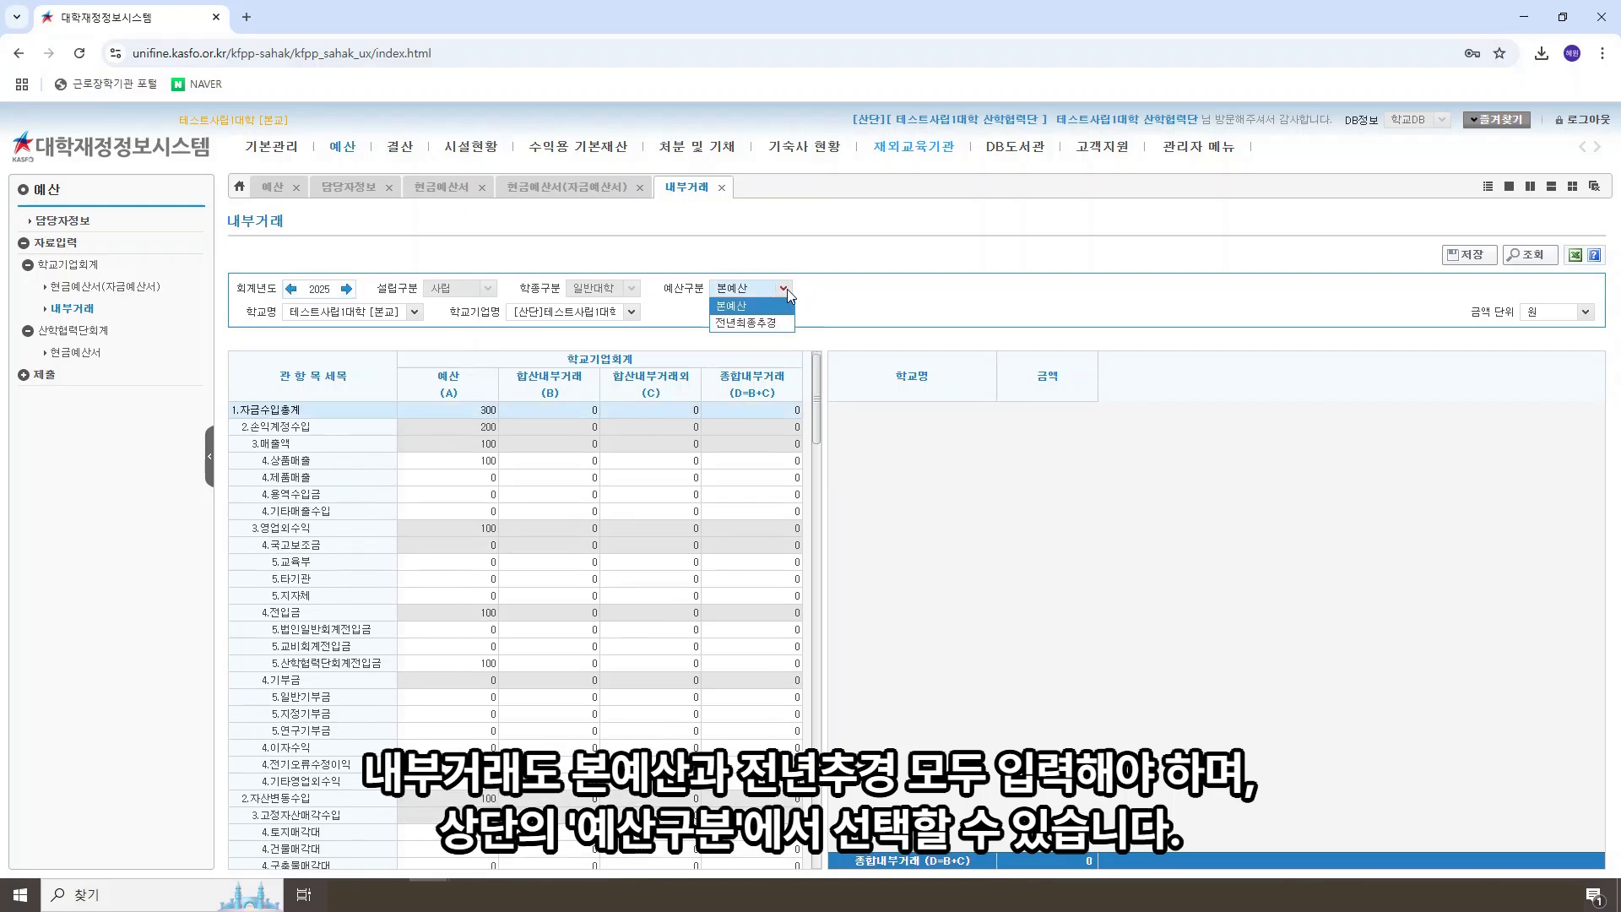
{"action": "left_click", "coordinate": [784, 288]}
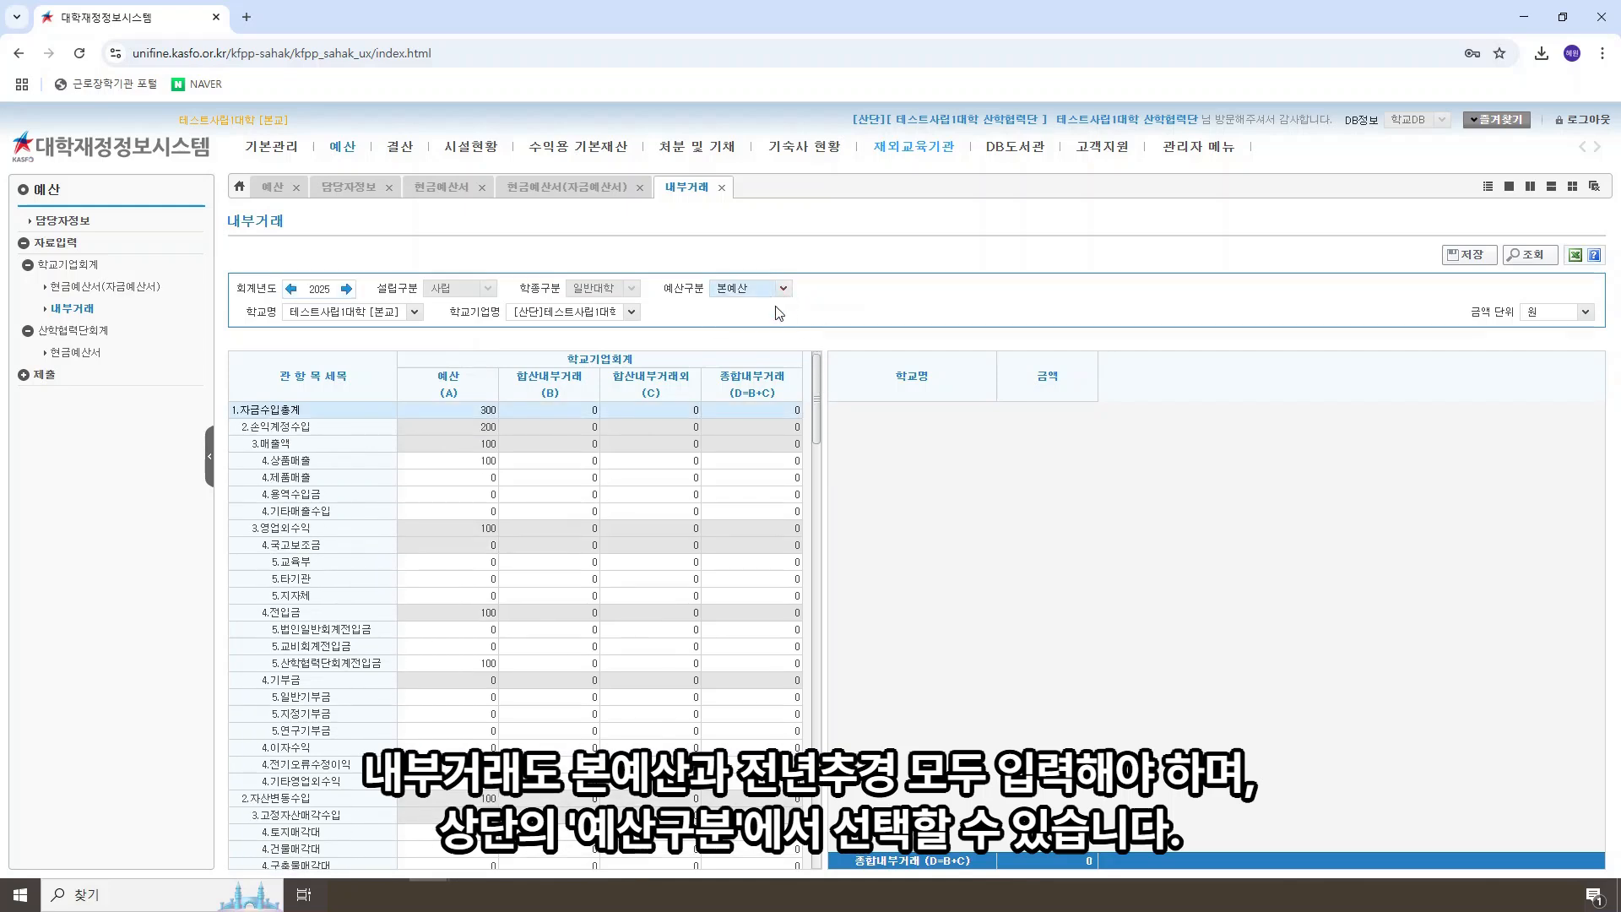
{"action": "left_click", "coordinate": [776, 286]}
{"action": "left_click", "coordinate": [777, 321]}
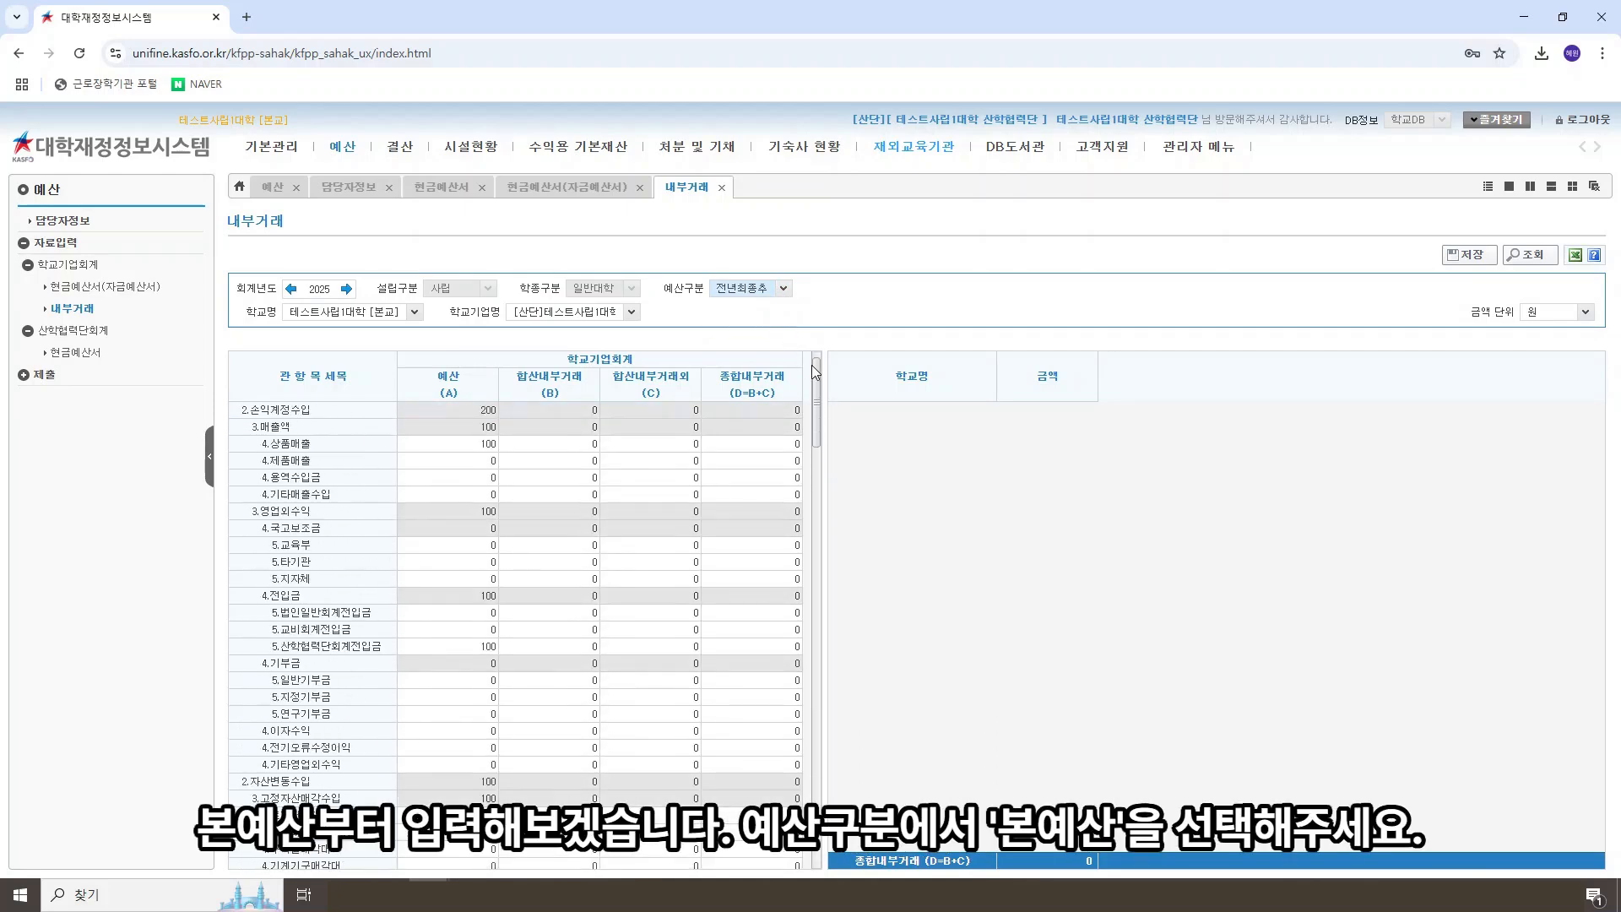
{"action": "left_click", "coordinate": [784, 288]}
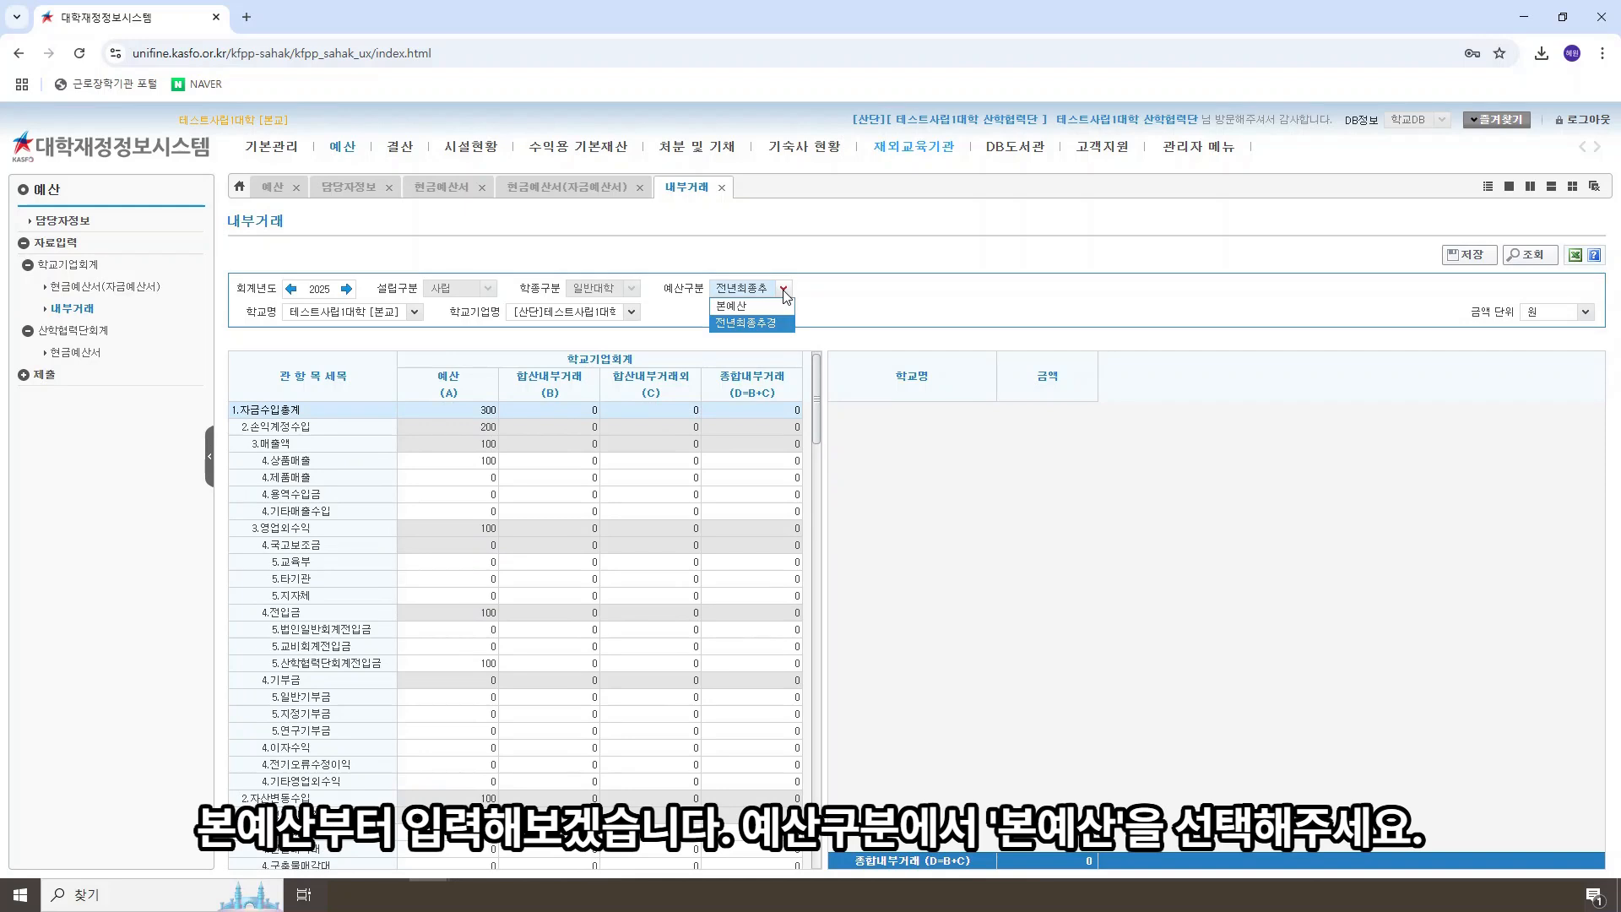
{"action": "left_click", "coordinate": [767, 302]}
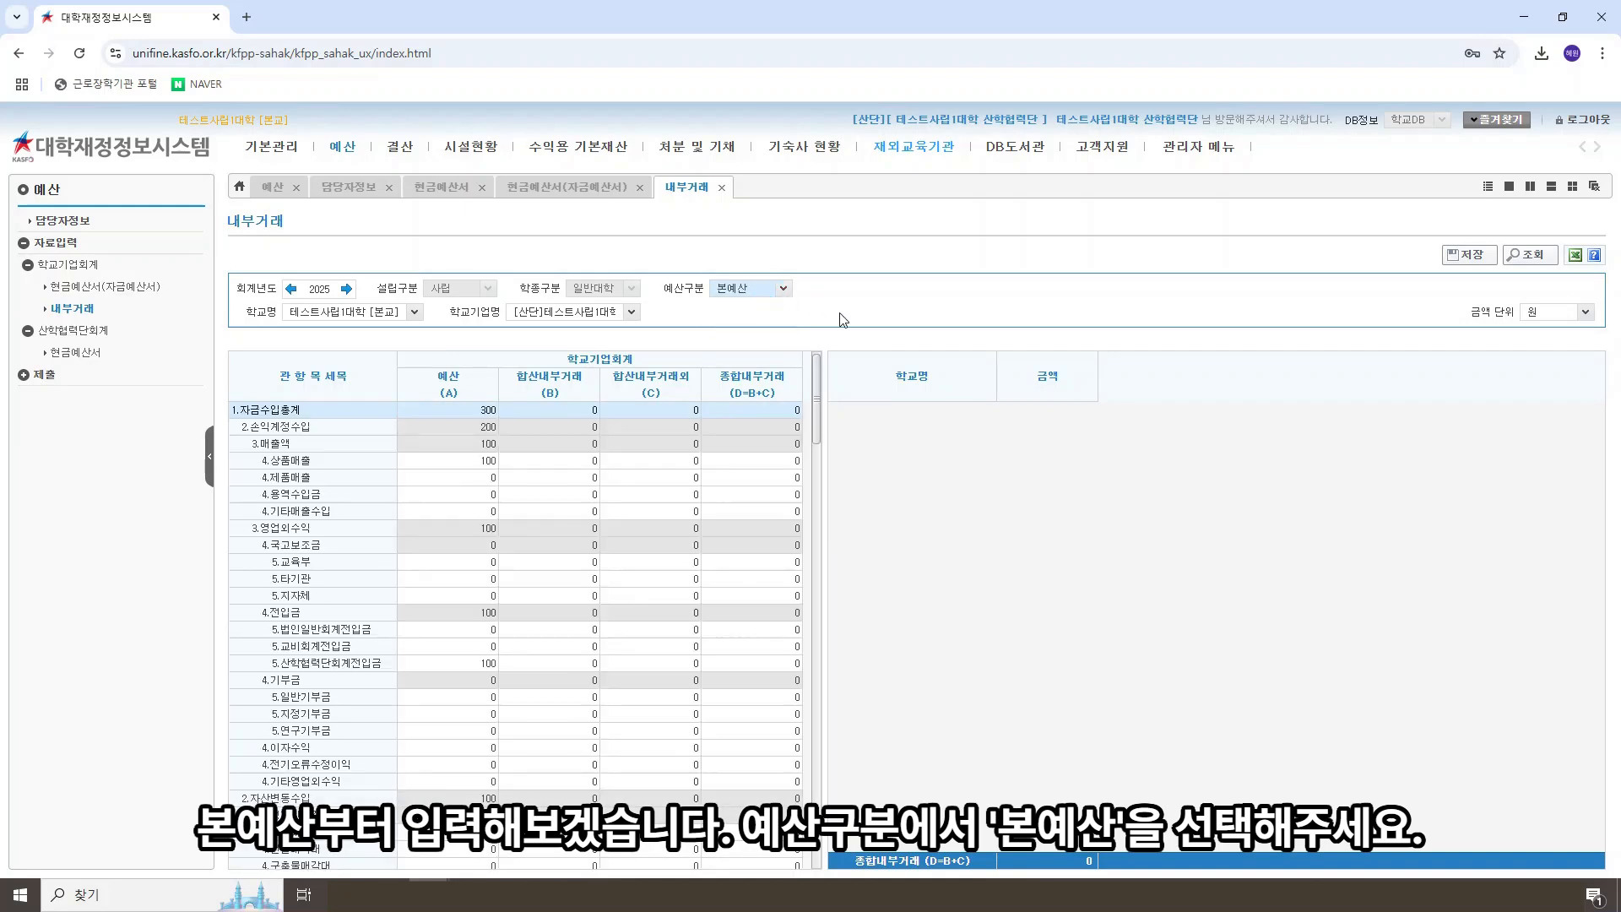
Step: For 산학협력단회계전입금 in the 본예산, enter 50 each for 테스트사립1대학 [본교] and 테스트사립대학법인 수익사업체1, and save
{"action": "left_click", "coordinate": [487, 663]}
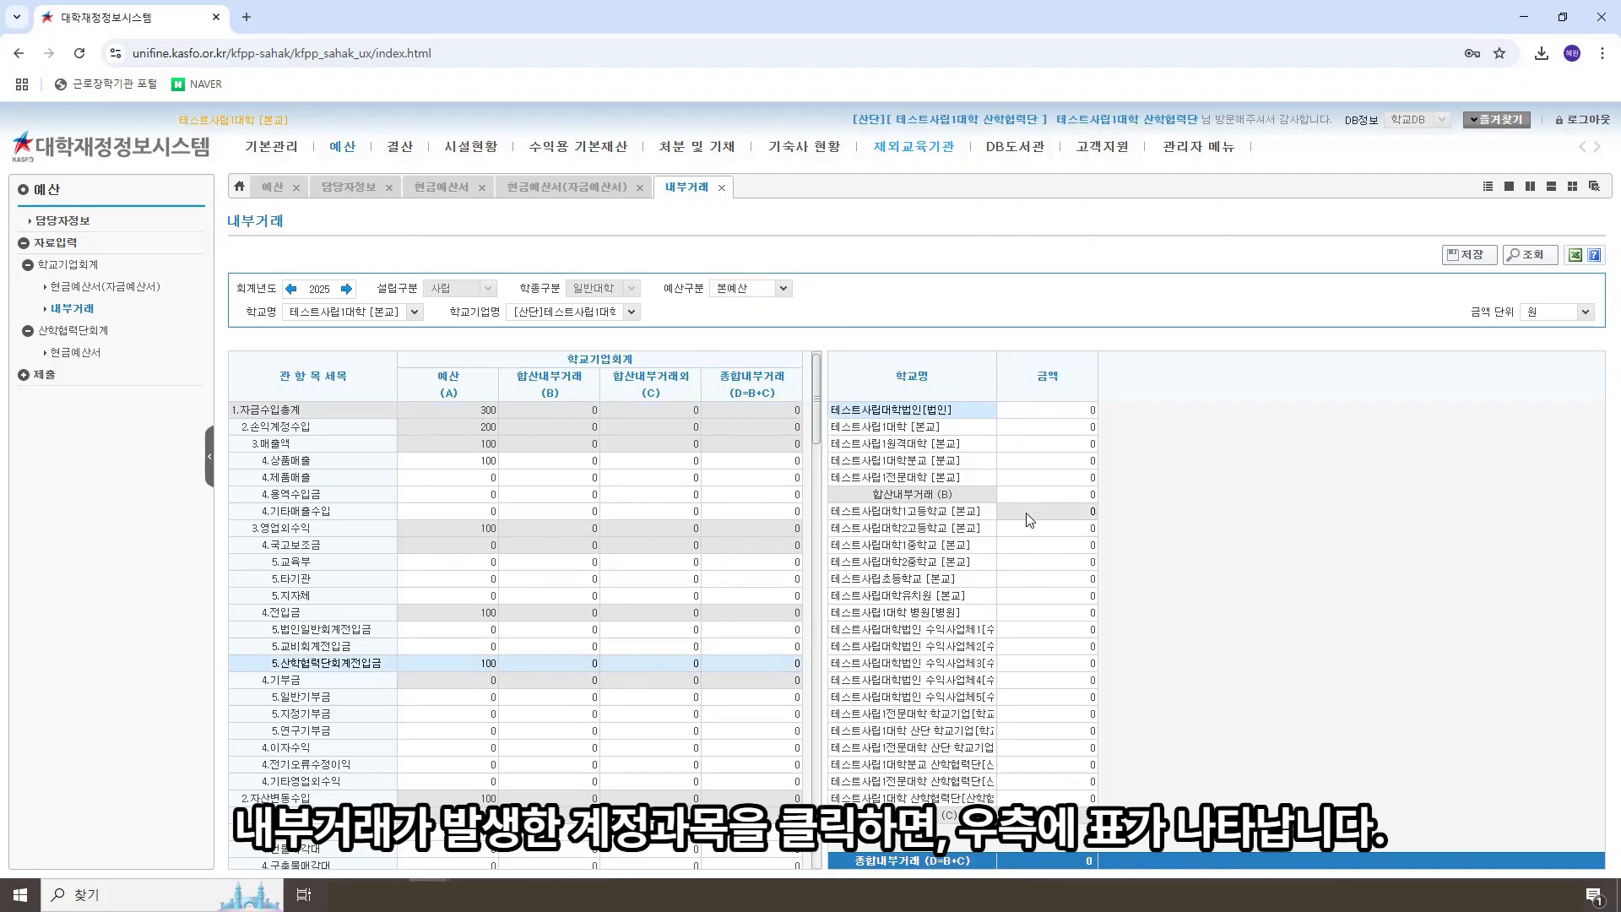
{"action": "left_click", "coordinate": [1054, 425]}
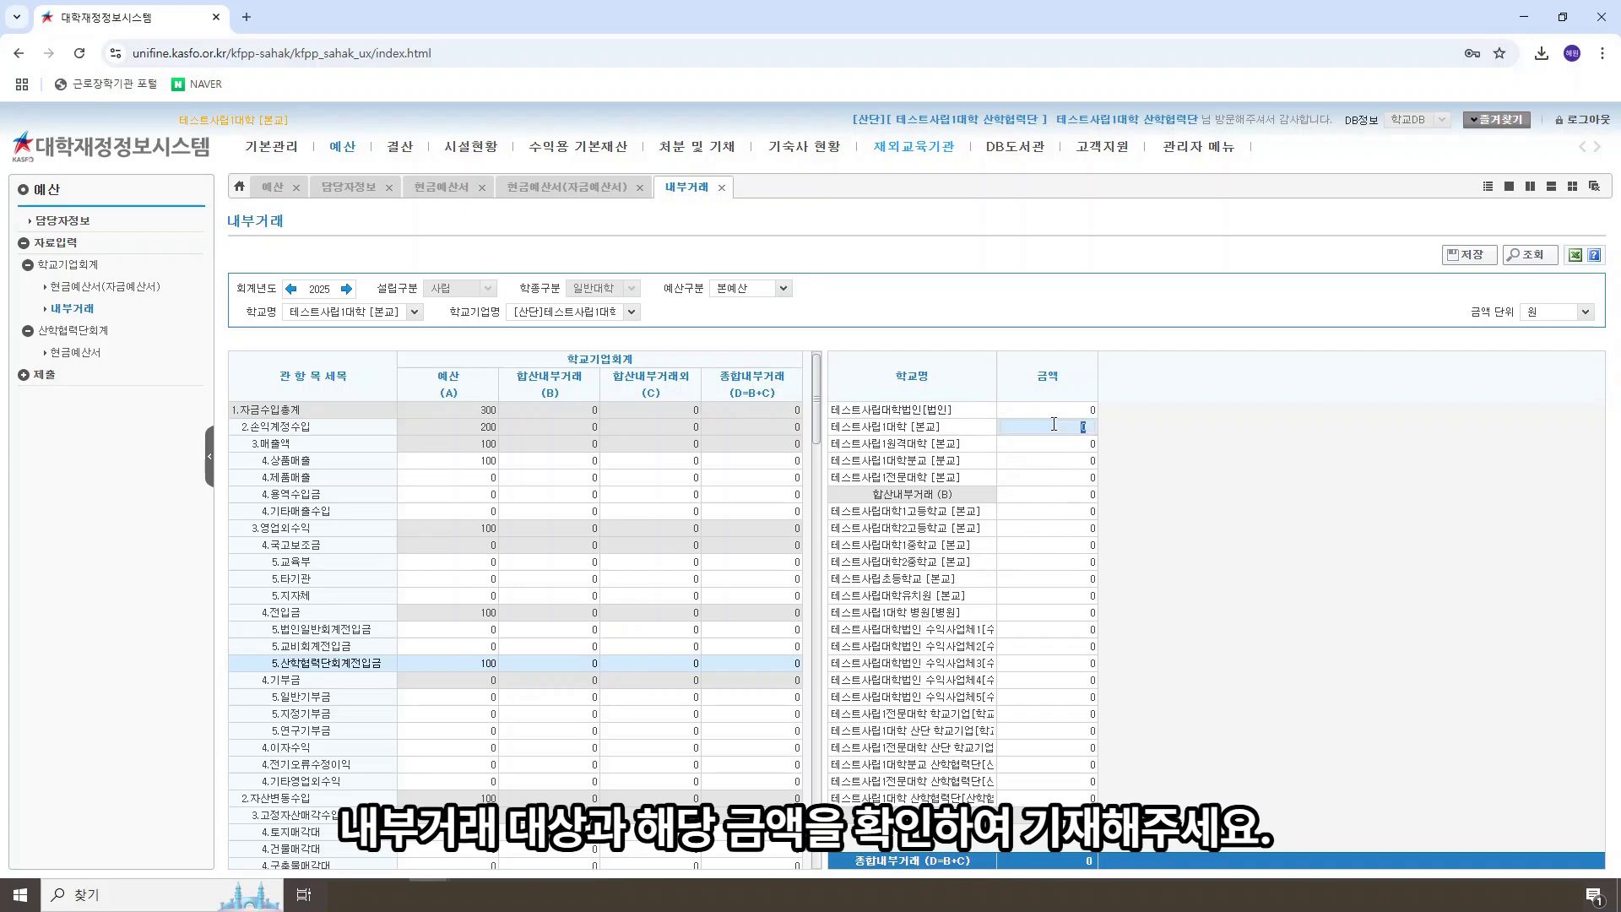
{"action": "type", "text": "50"}
{"action": "left_click", "coordinate": [1053, 629]}
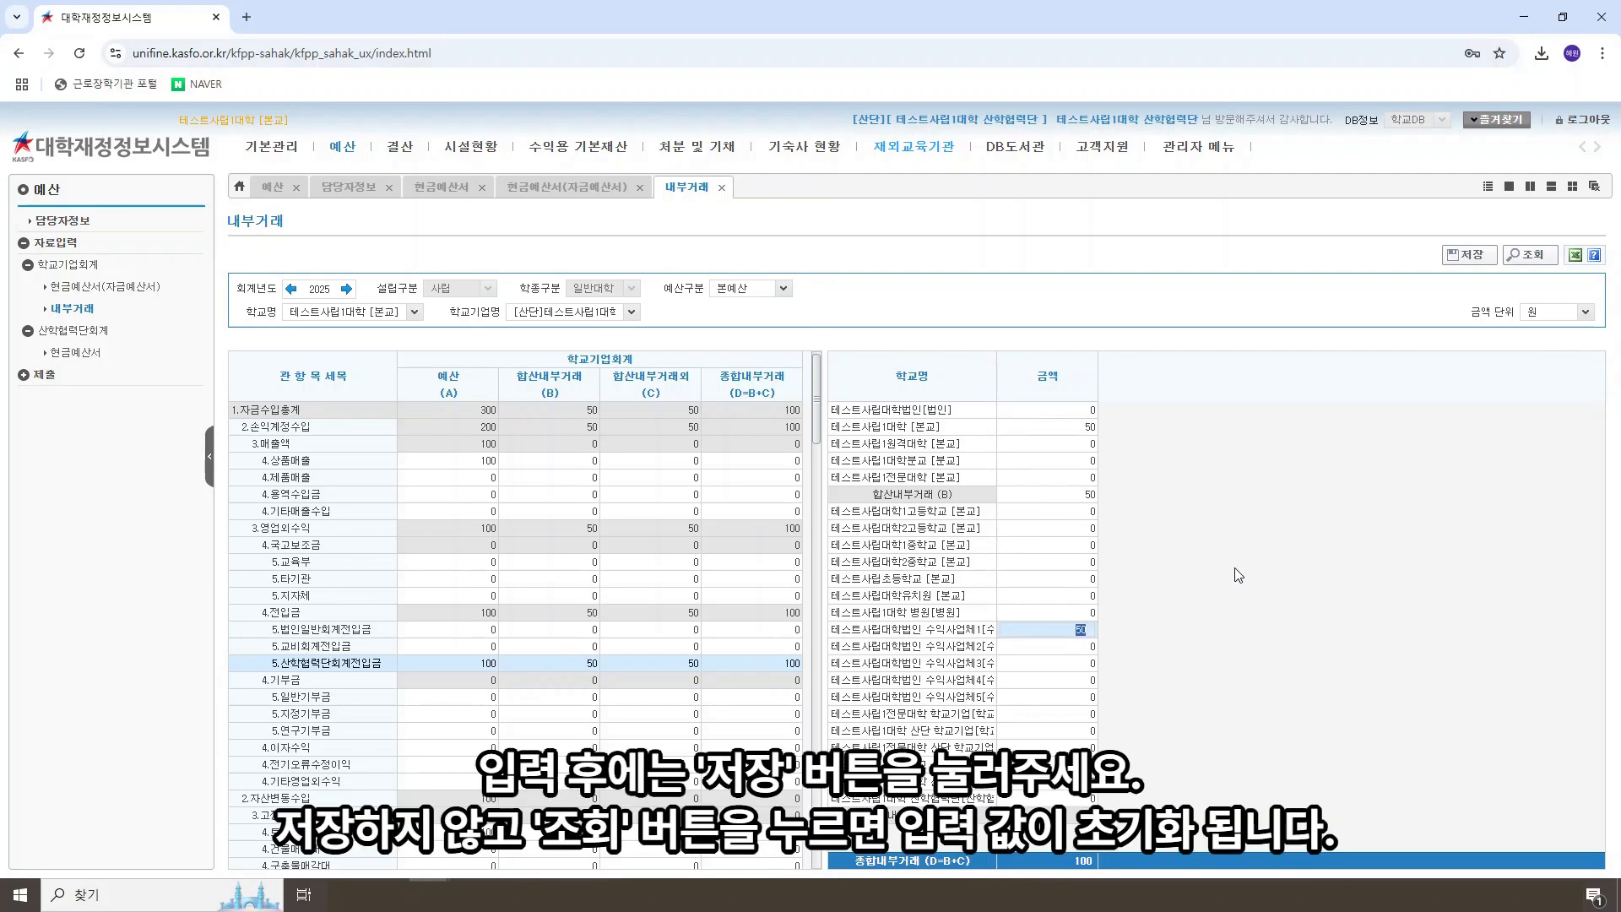
{"action": "left_click", "coordinate": [1468, 254]}
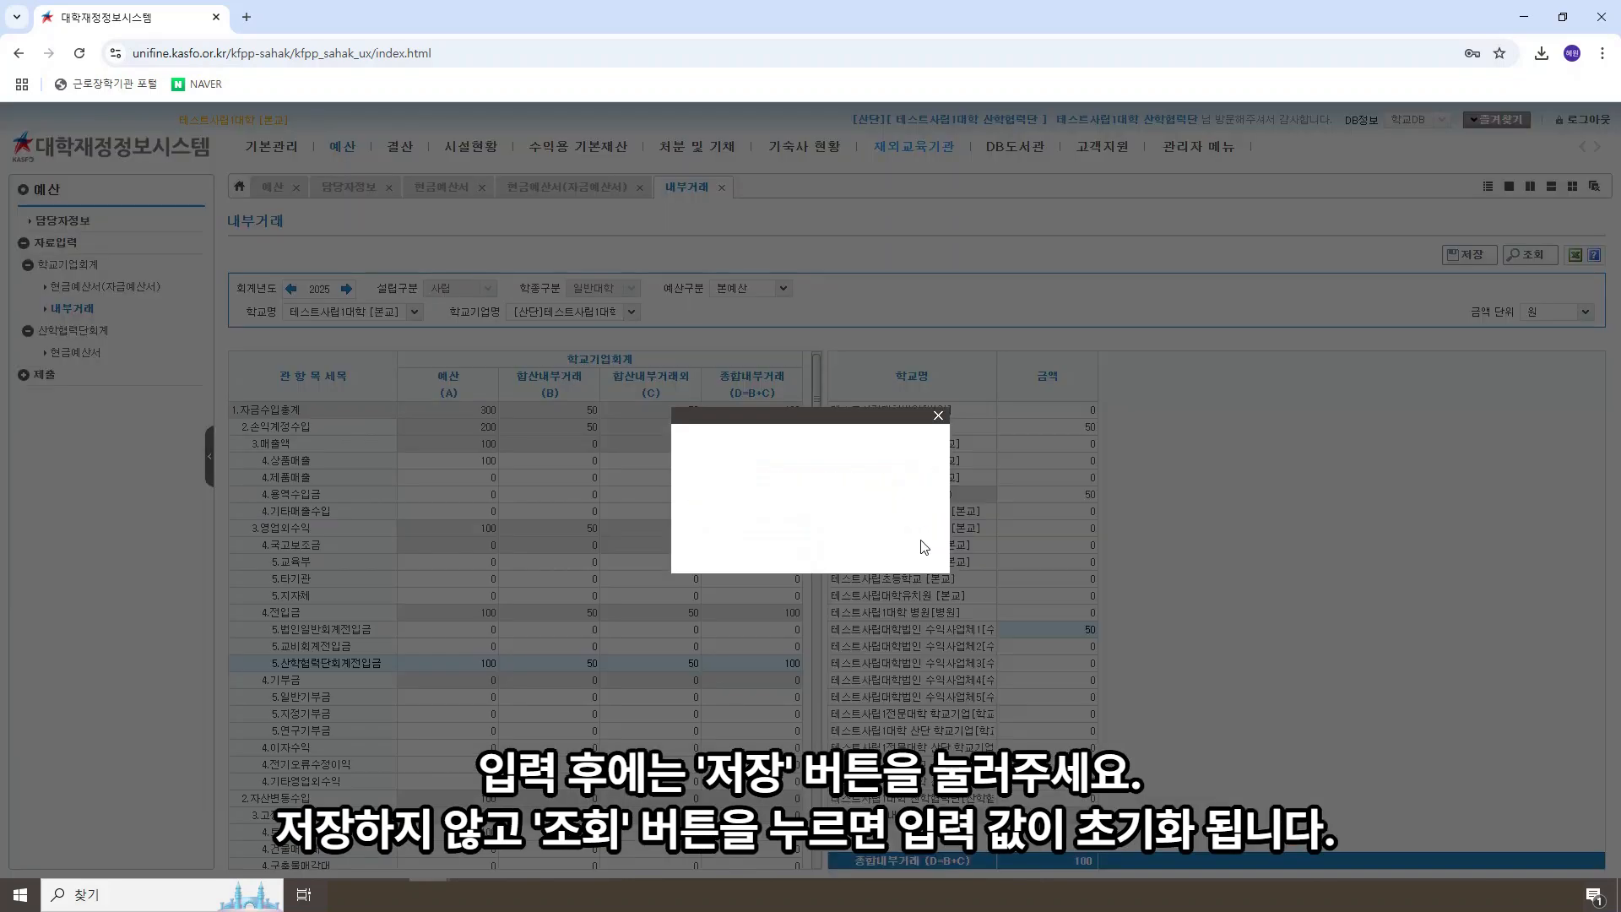
{"action": "left_click", "coordinate": [803, 549]}
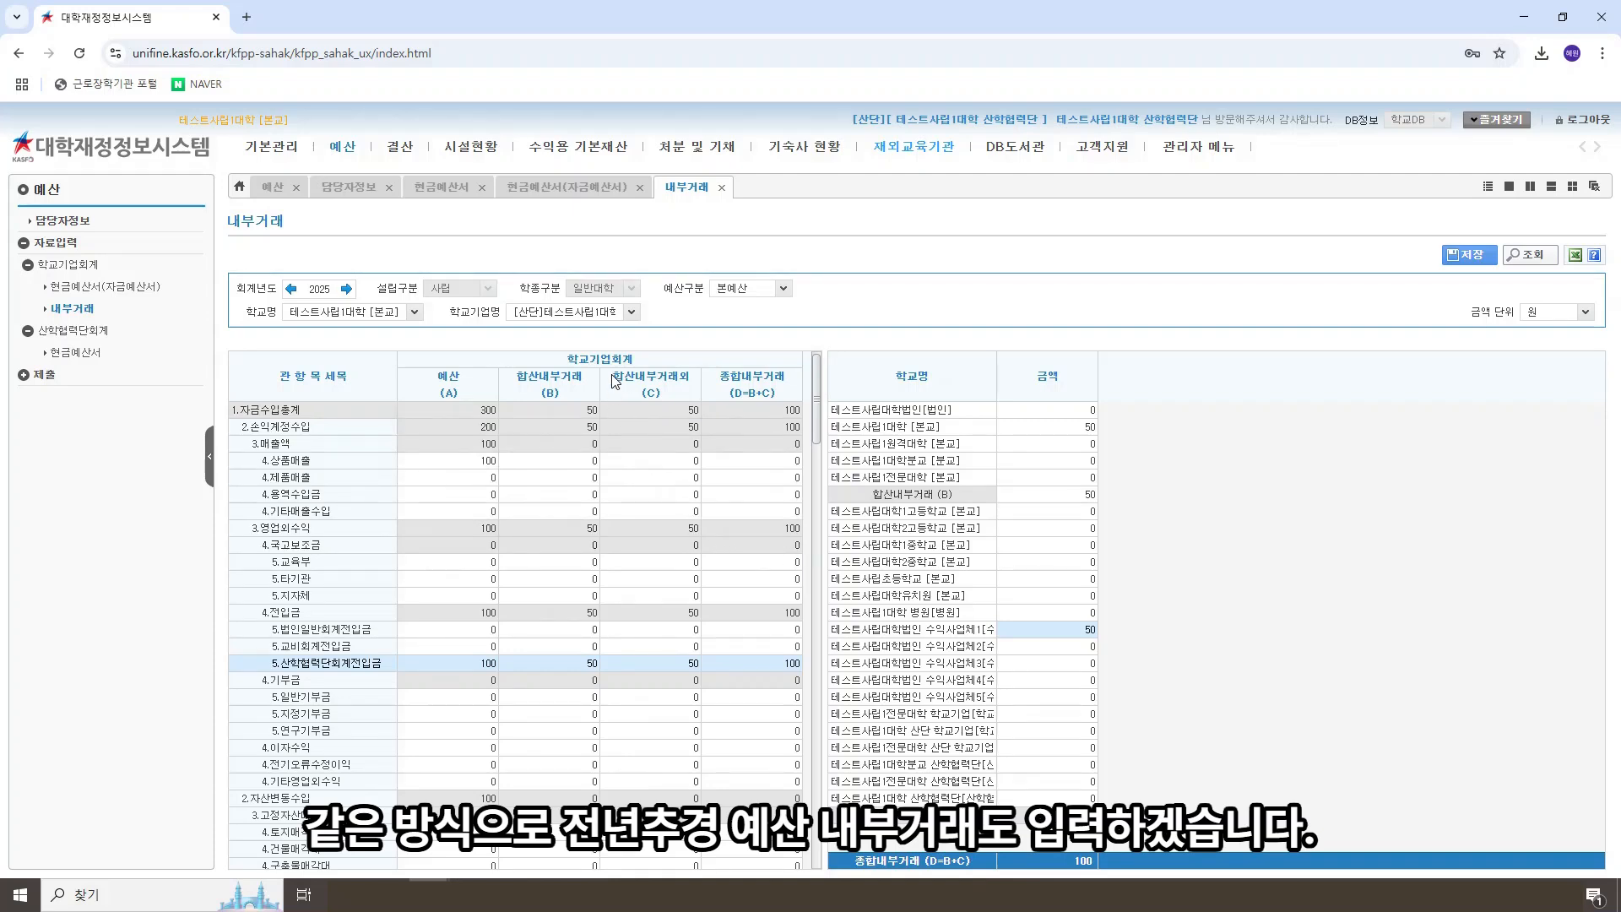
Step: Switch 예산구분 to 전년최종추경 and save 산학협력단회계전입금 amounts of 50 each for 테스트사립1대학 [본교] and 테스트사립대학법인 수익사업체1
{"action": "left_click", "coordinate": [784, 289]}
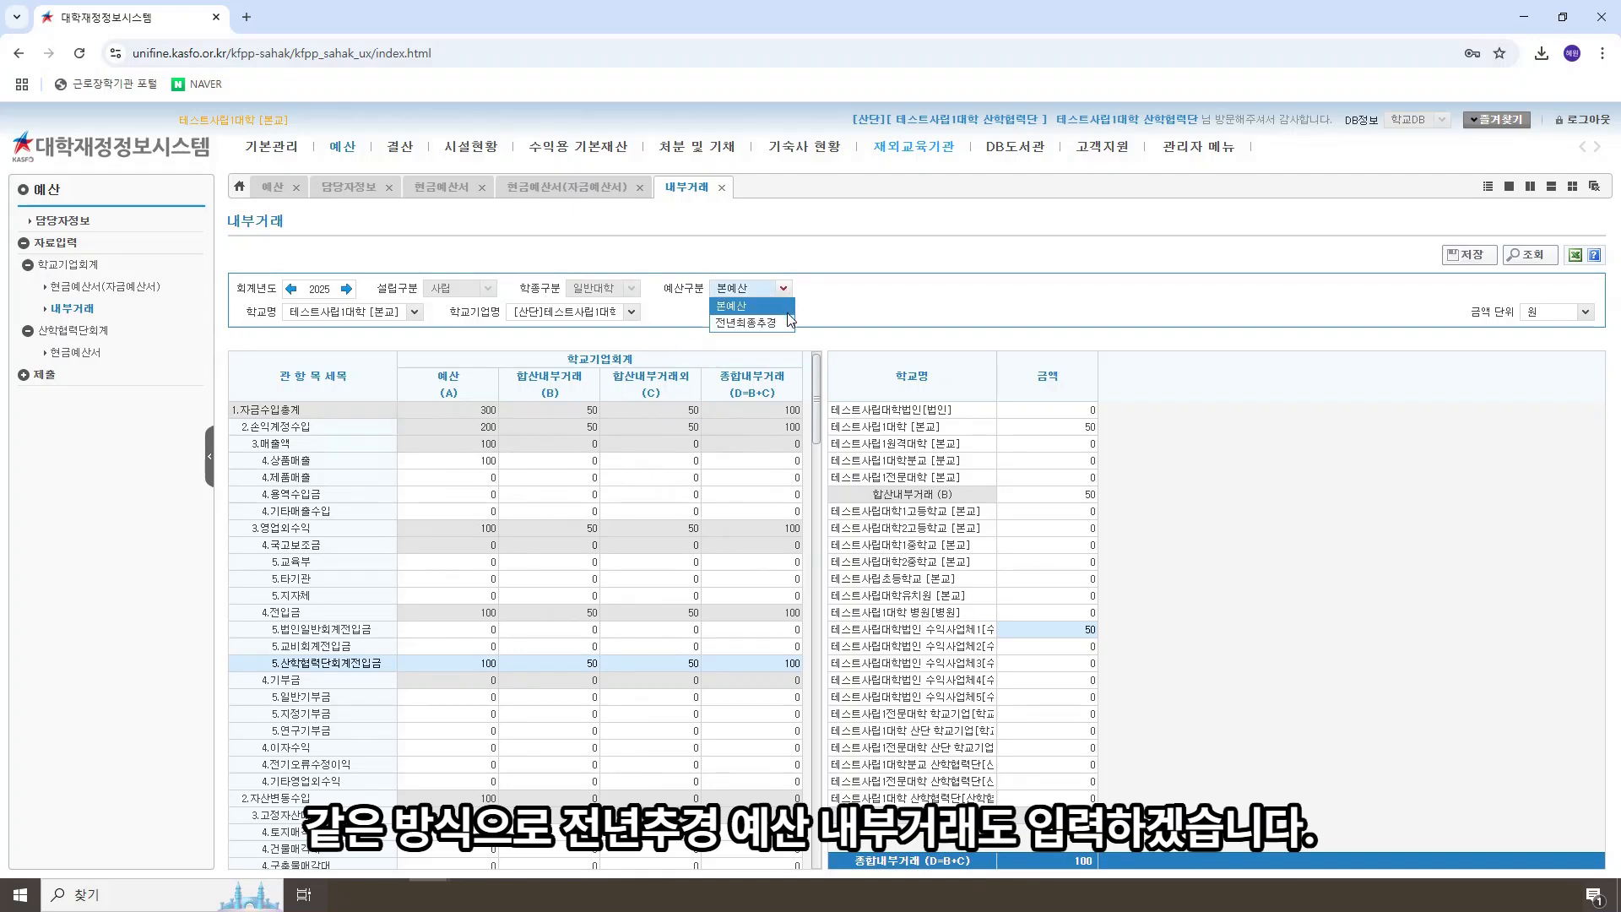
{"action": "left_click", "coordinate": [746, 323]}
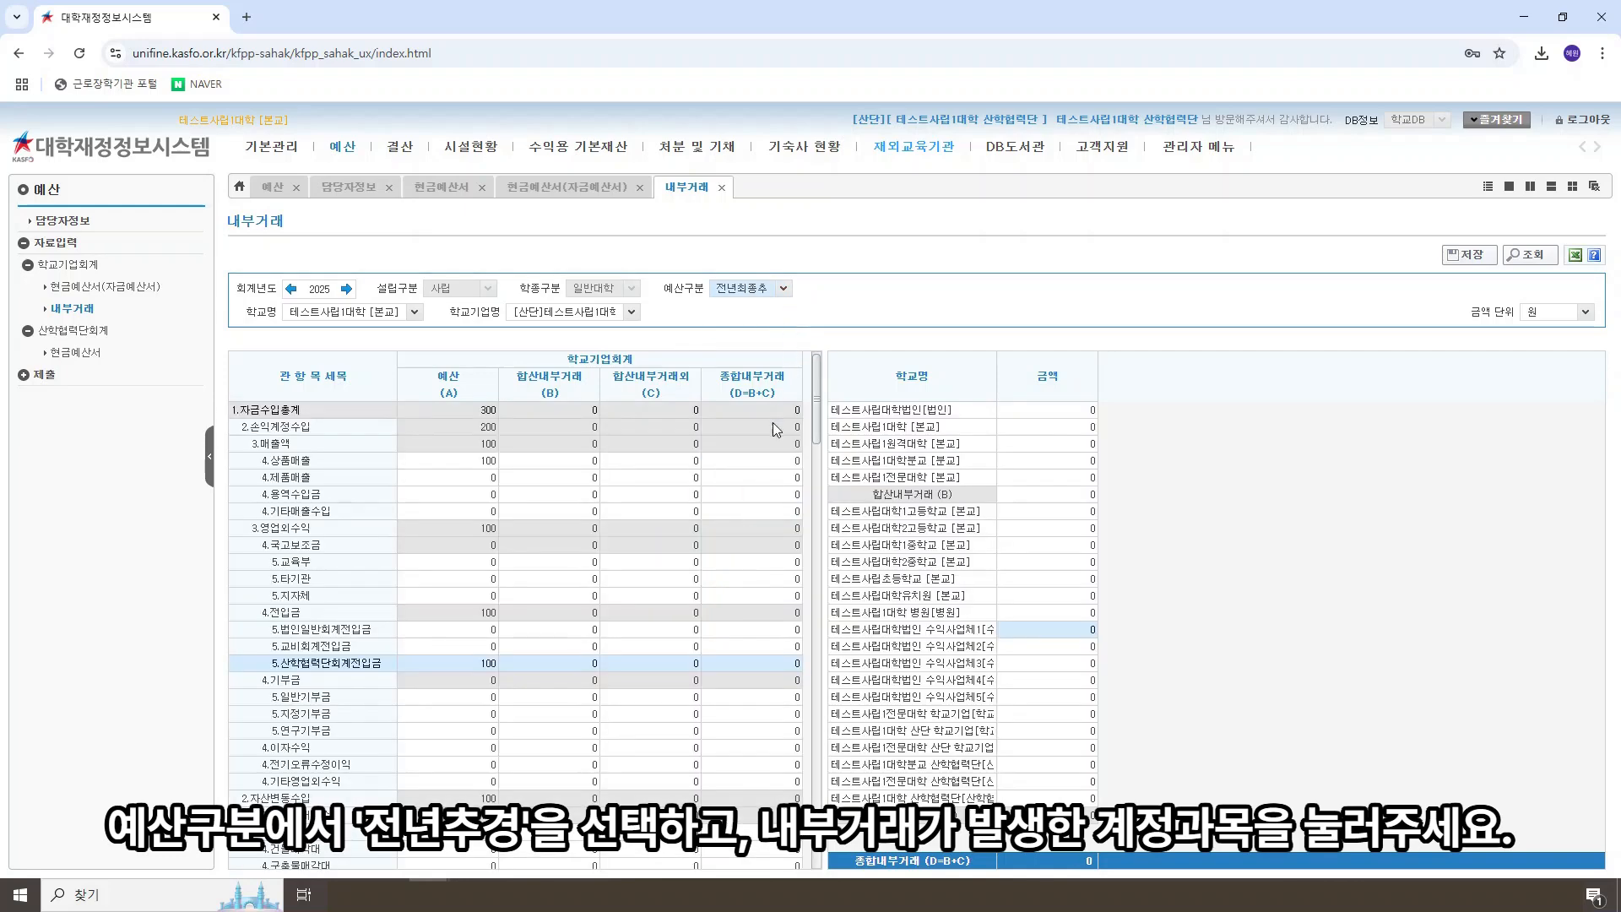
{"action": "left_click", "coordinate": [384, 663]}
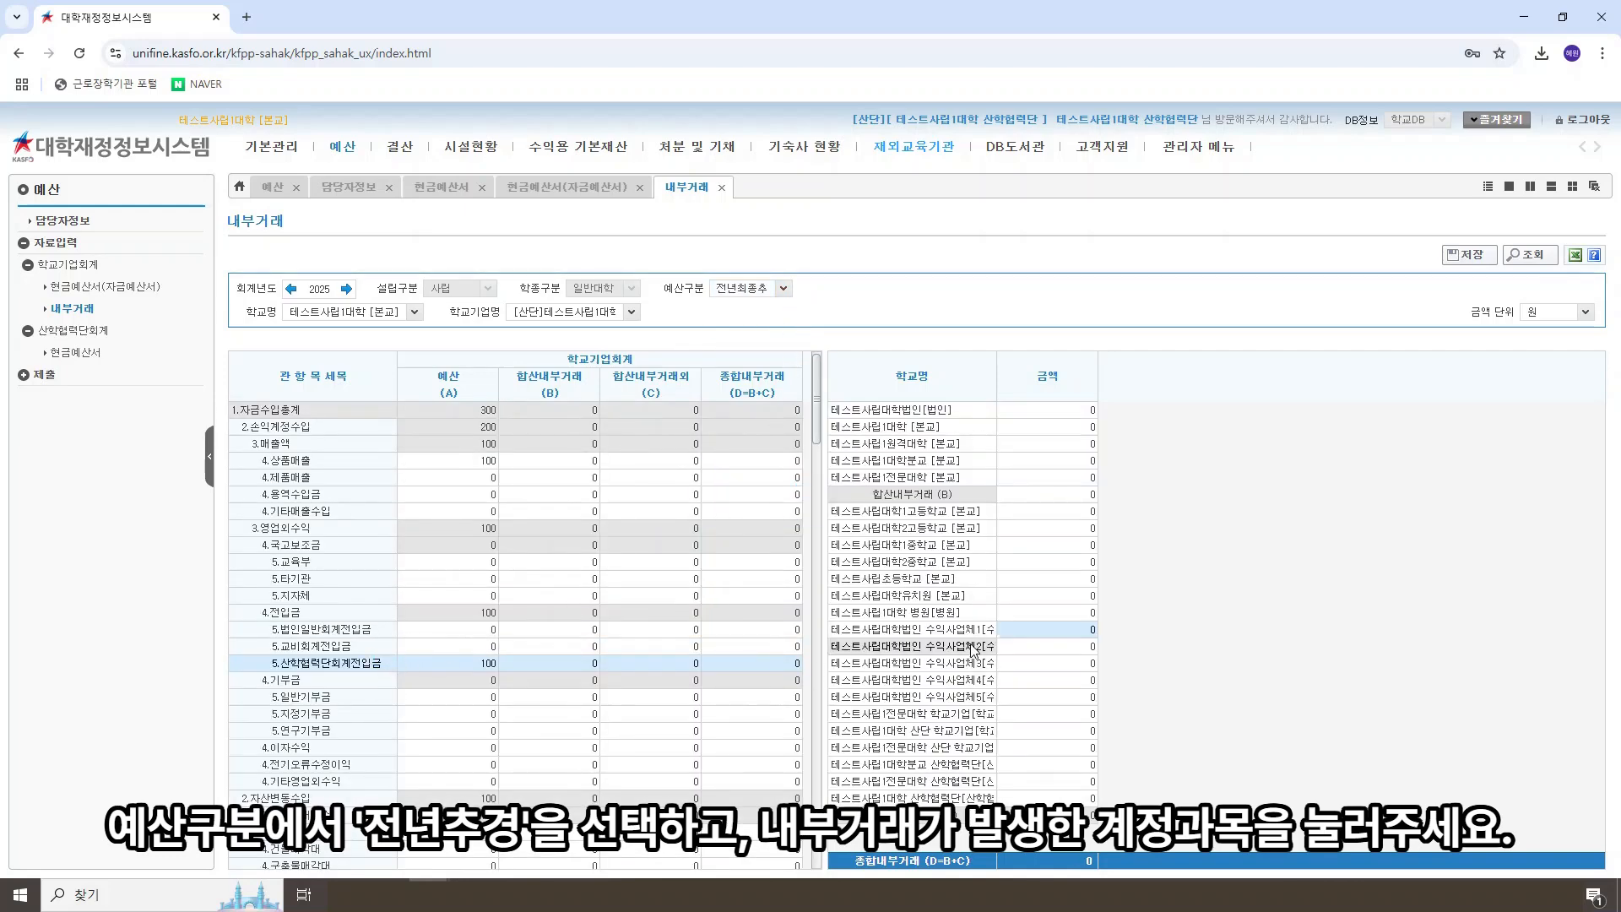
{"action": "left_click", "coordinate": [1051, 428]}
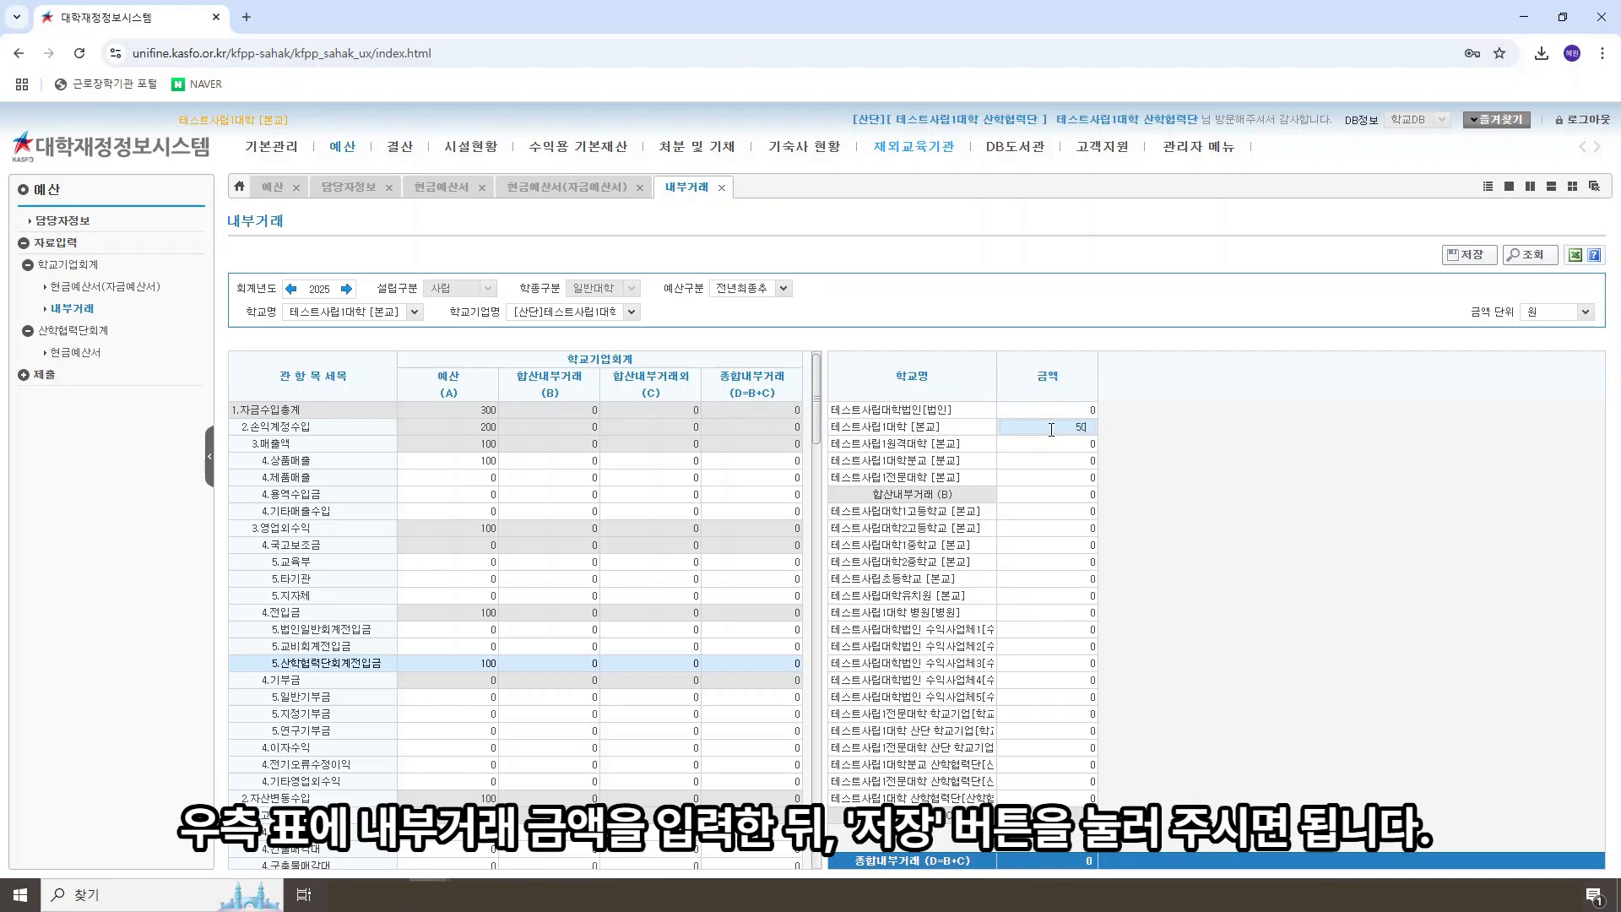
{"action": "left_click", "coordinate": [1083, 630]}
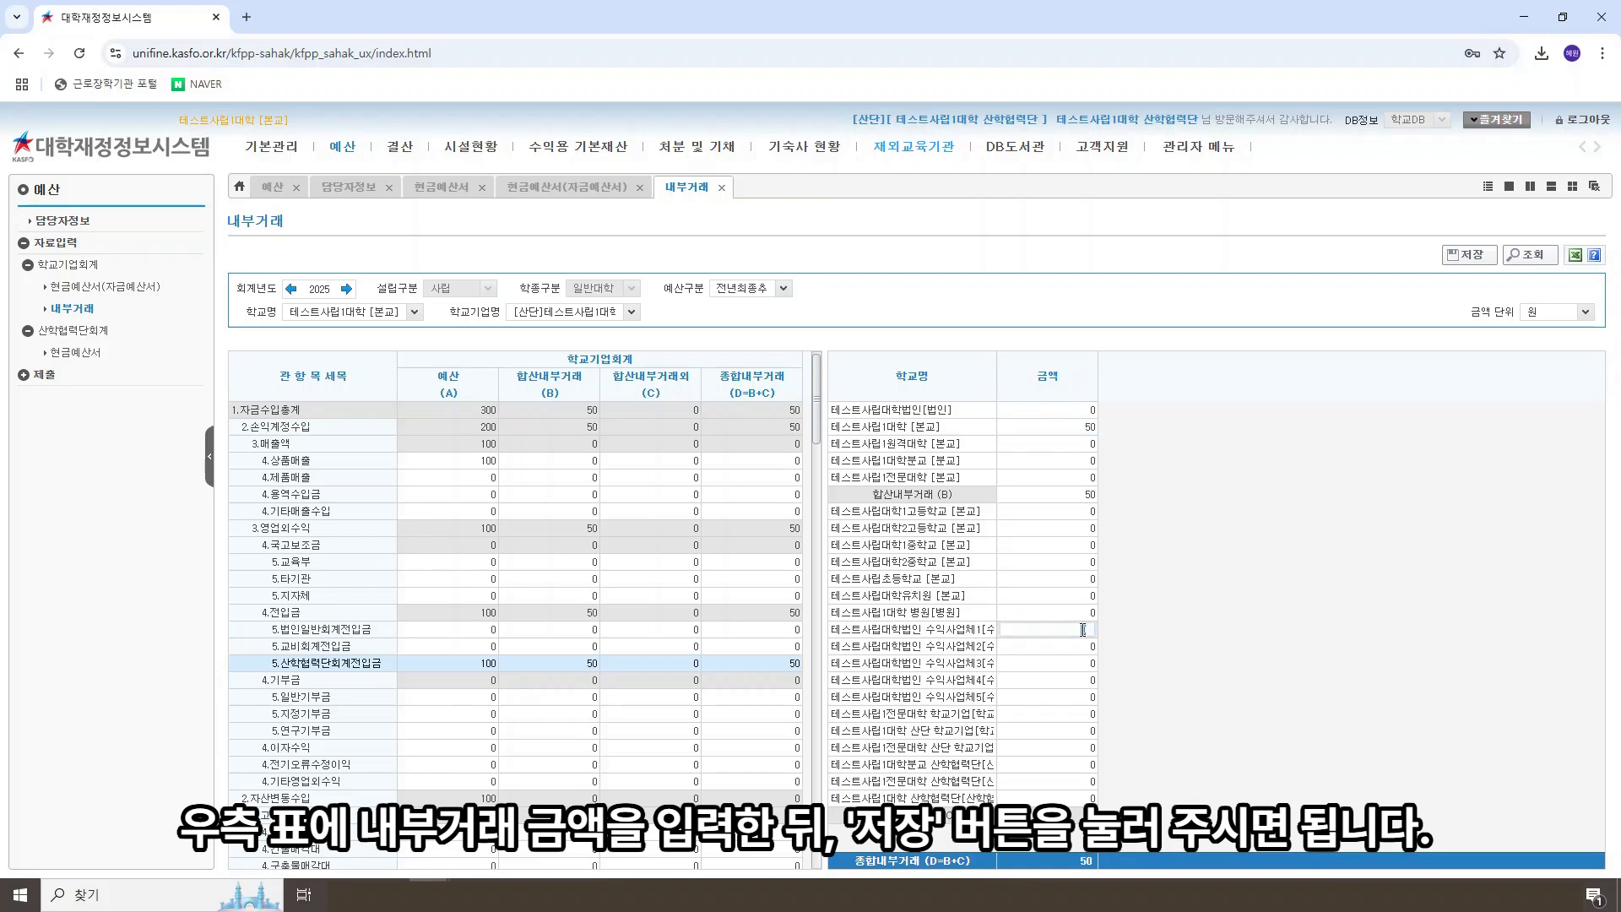
{"action": "type", "text": "50"}
{"action": "key", "text": "Return"}
{"action": "left_click", "coordinate": [1465, 254]}
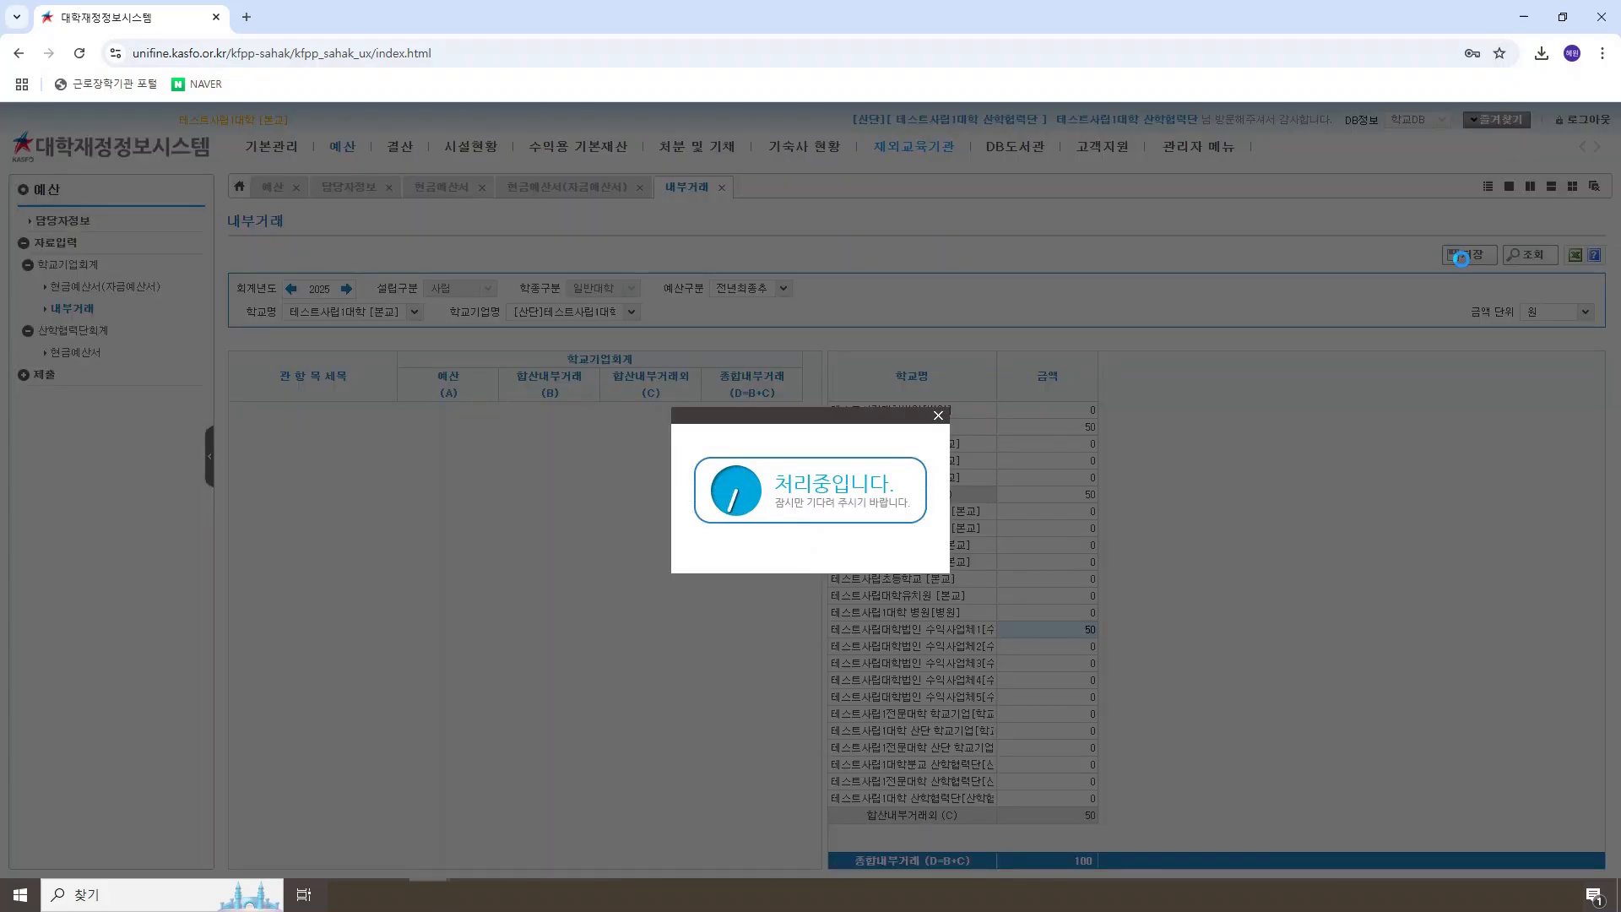
{"action": "left_click", "coordinate": [815, 545]}
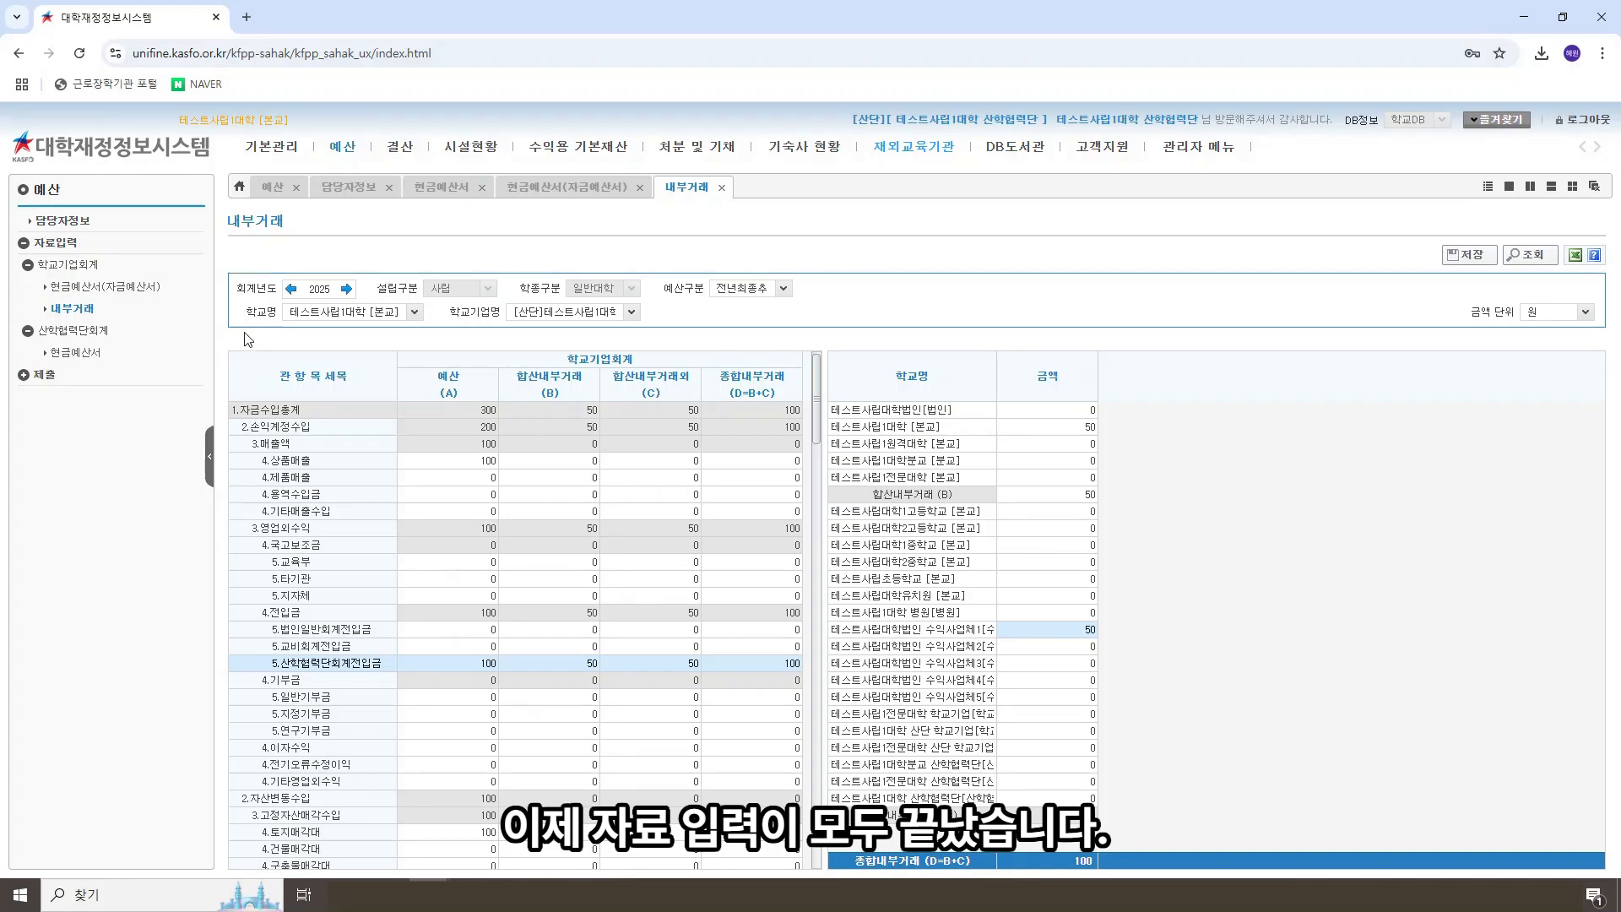
Step: Open 보고서류 제출현황 under 제출 and check 공문, 예산서, 심의기구 회의록, 기타서류 and 인터넷공개
{"action": "left_click", "coordinate": [54, 379]}
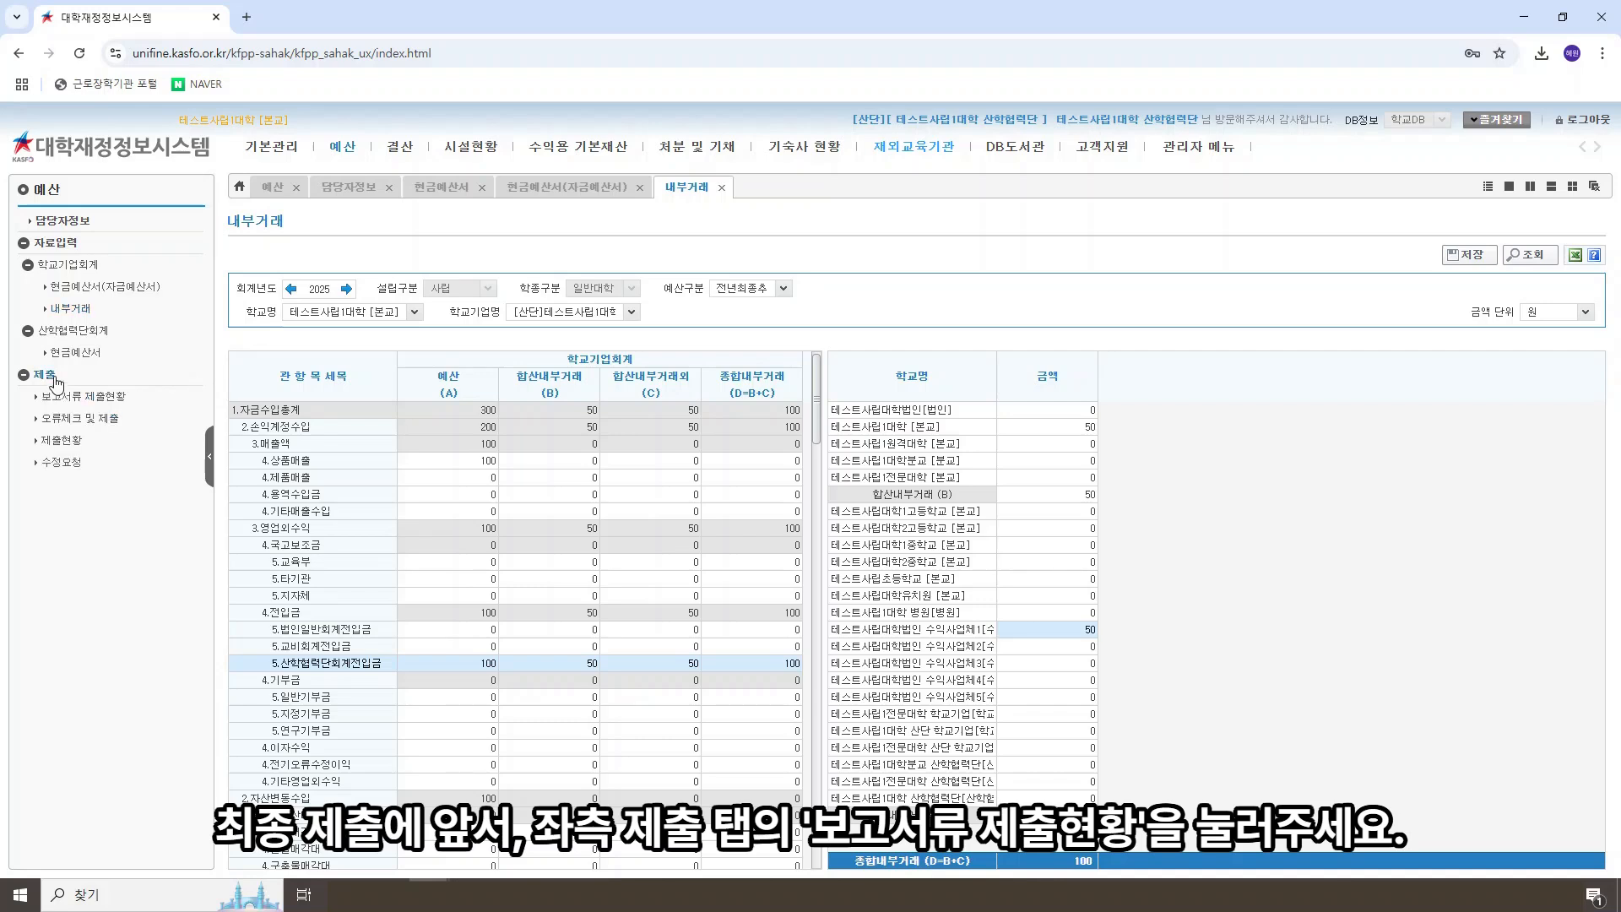
{"action": "left_click", "coordinate": [118, 396]}
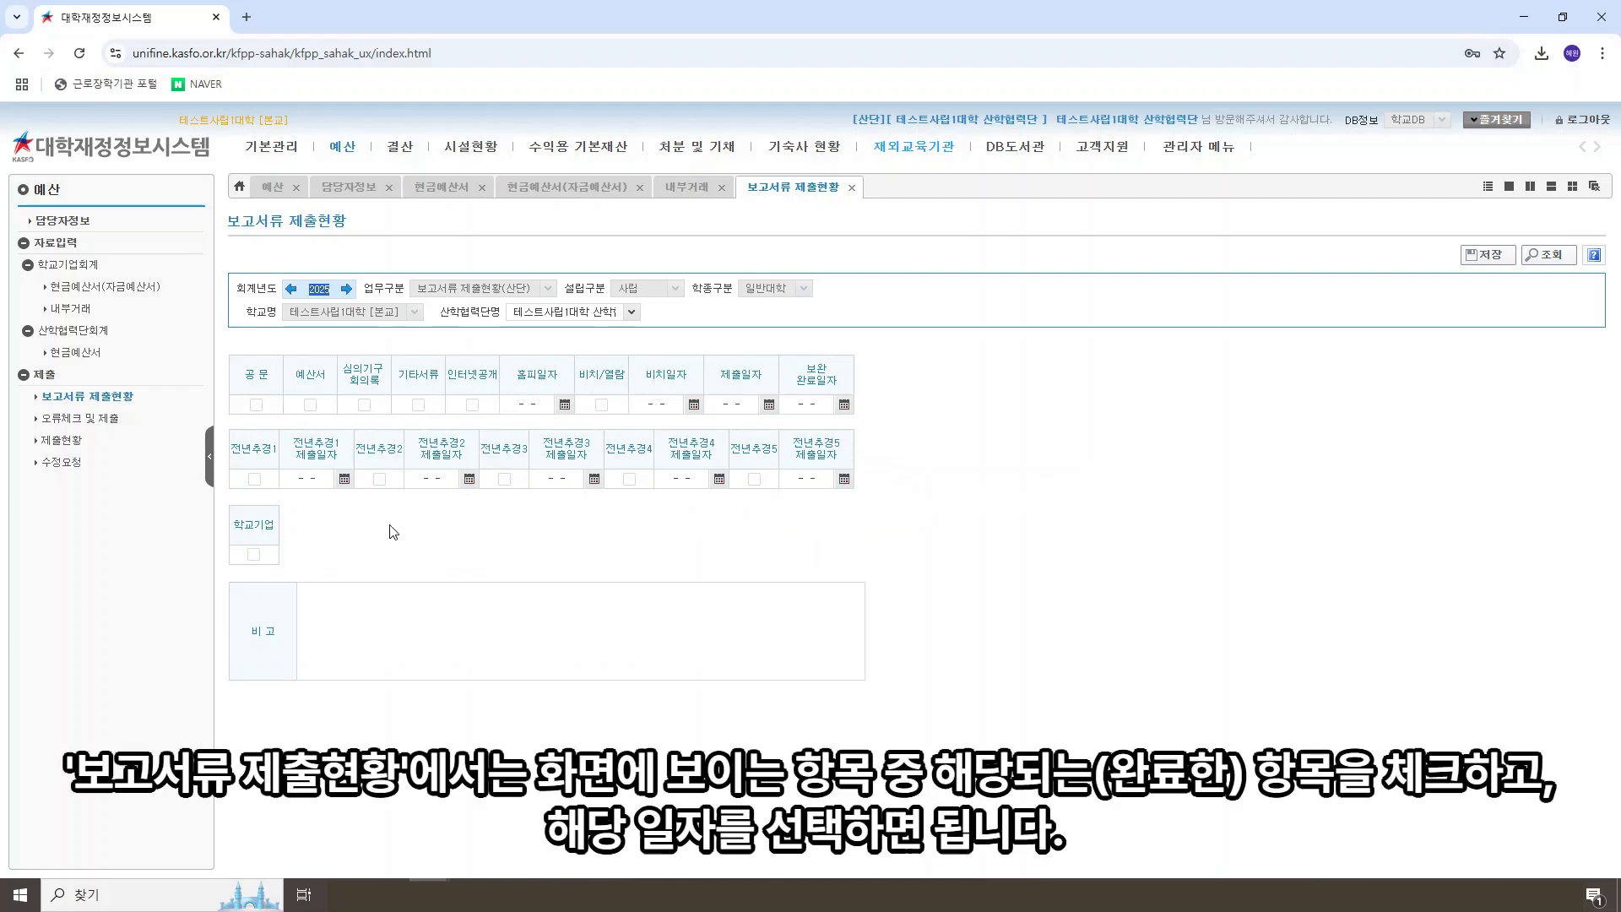
{"action": "left_click", "coordinate": [255, 404]}
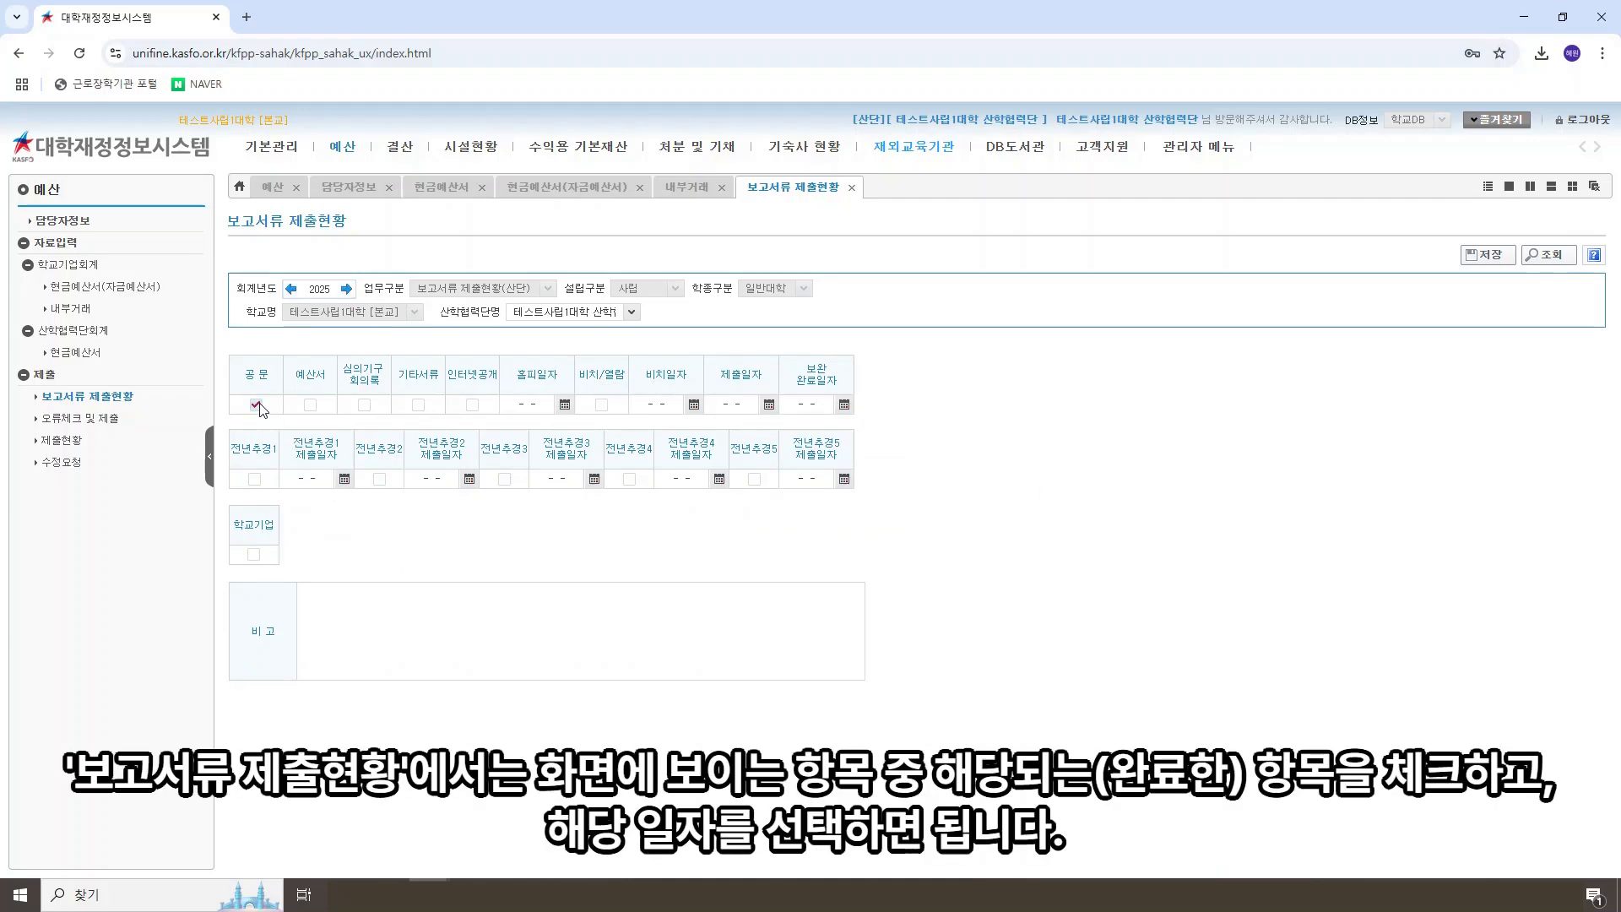
{"action": "left_click", "coordinate": [310, 404]}
Step: Check 비치/열람 and set 홈피일자, 비치일자 and 제출일자 to 2025-02-05
{"action": "left_click", "coordinate": [565, 405]}
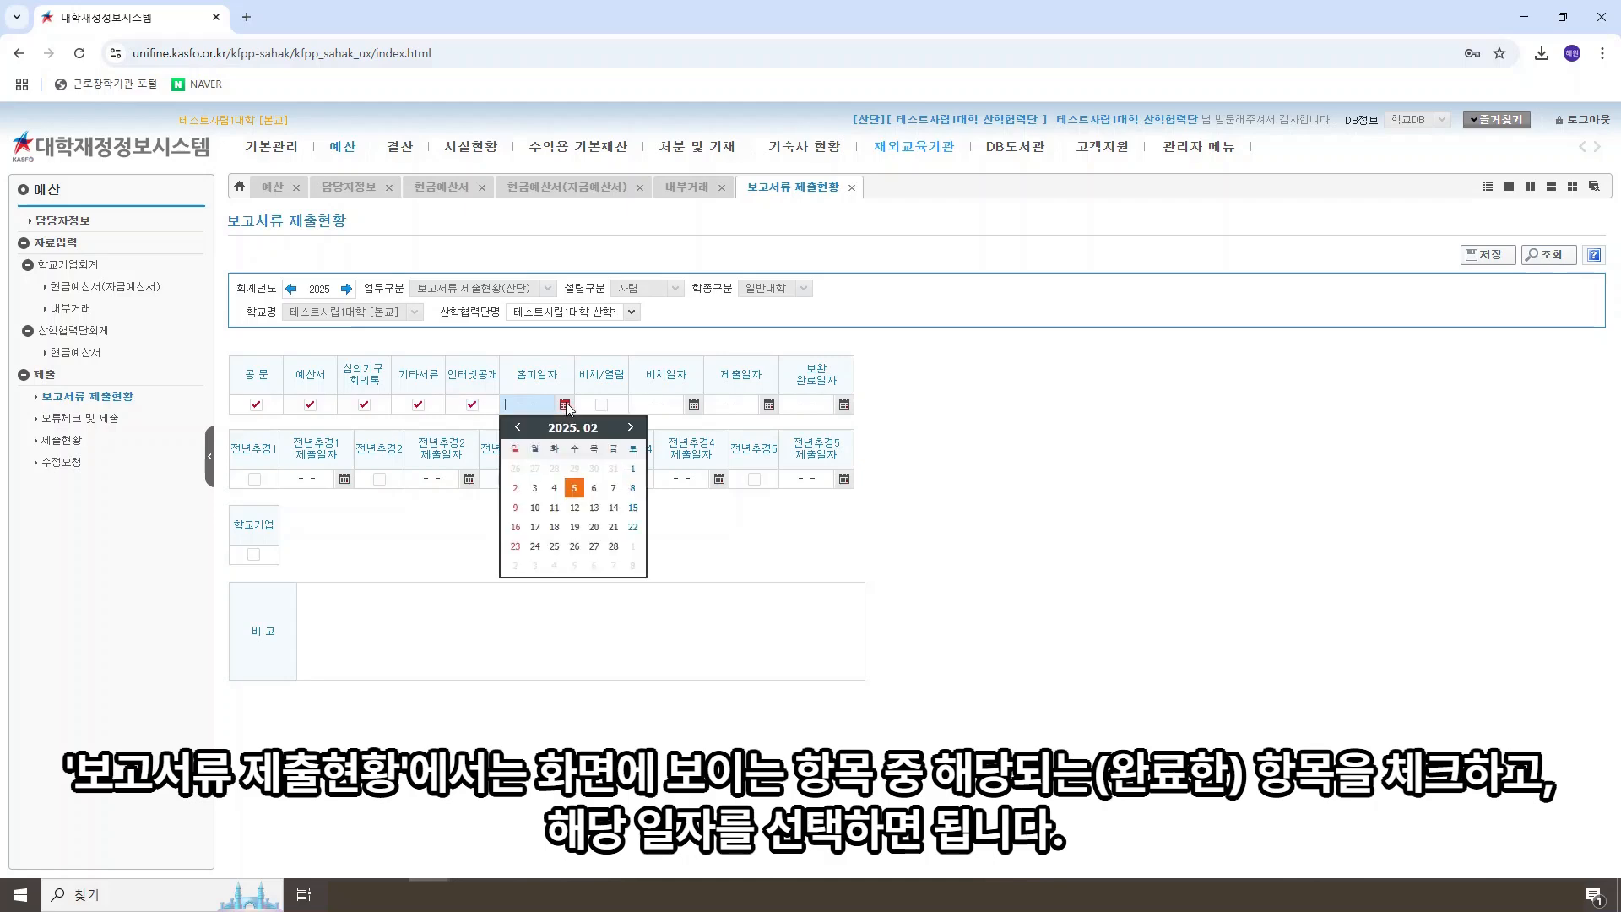
{"action": "left_click", "coordinate": [573, 487]}
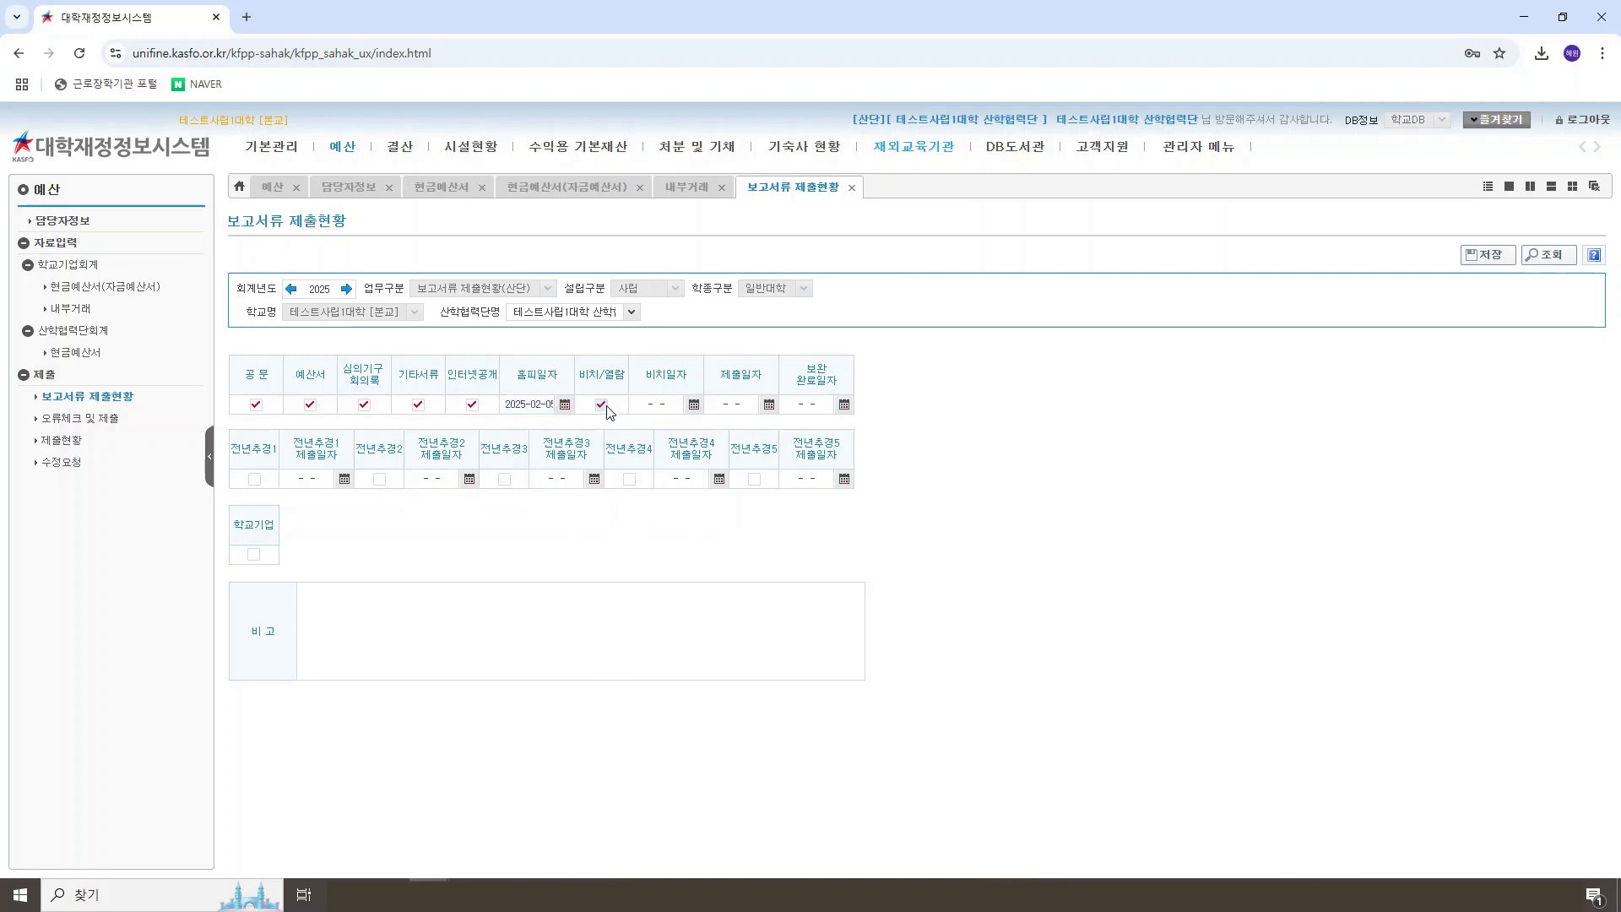
{"action": "left_click", "coordinate": [693, 405]}
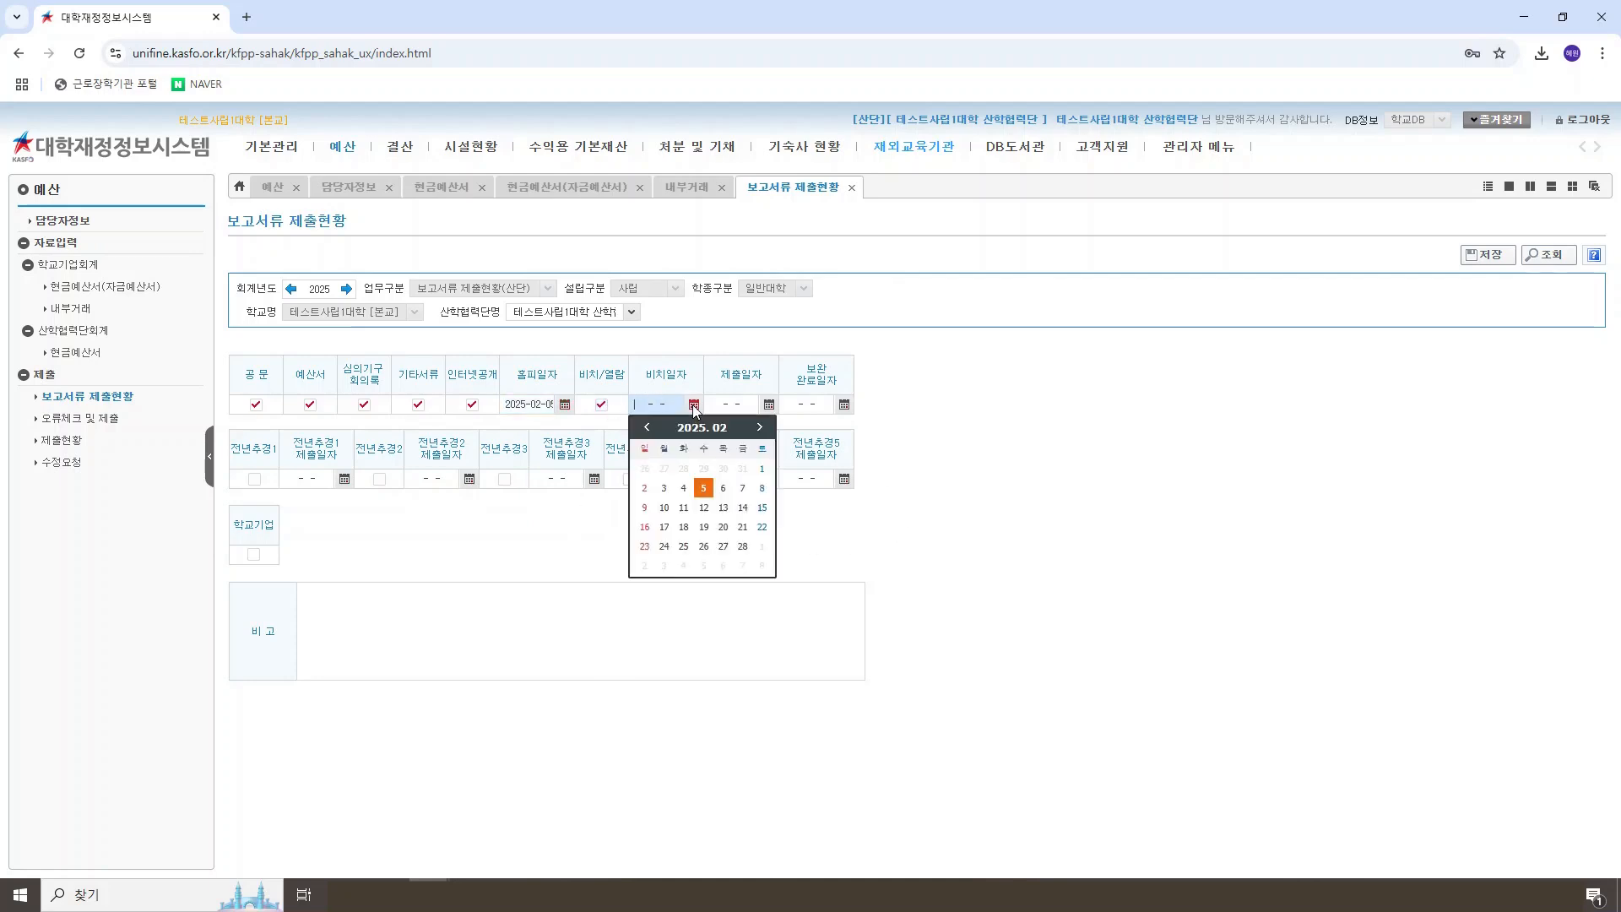
{"action": "left_click", "coordinate": [702, 490]}
{"action": "left_click", "coordinate": [768, 404]}
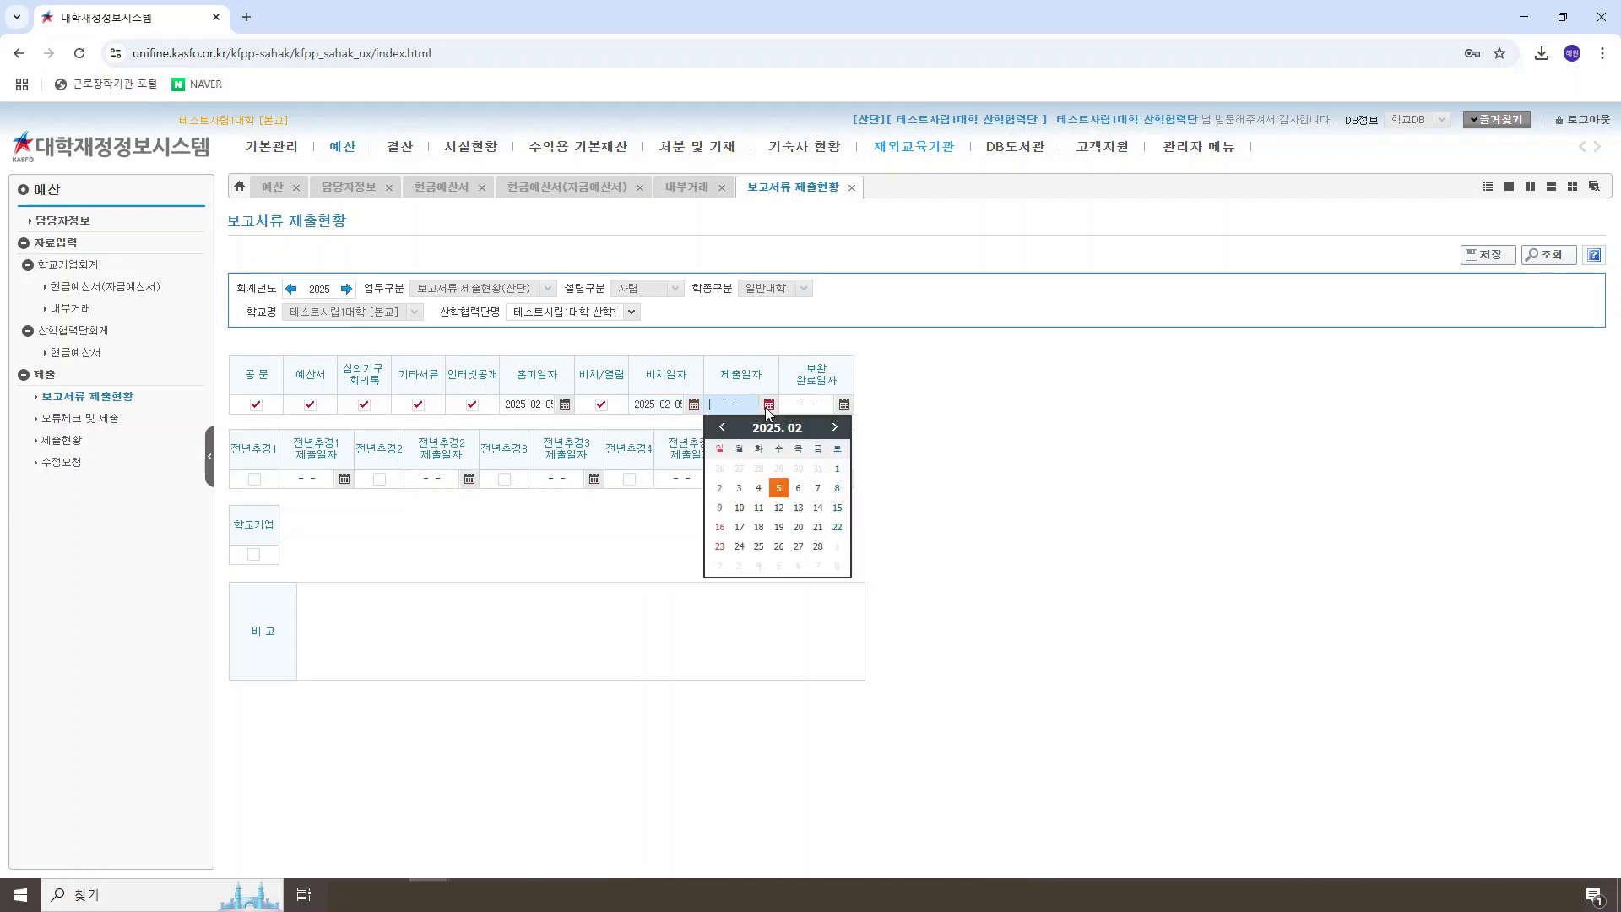
{"action": "left_click", "coordinate": [778, 488]}
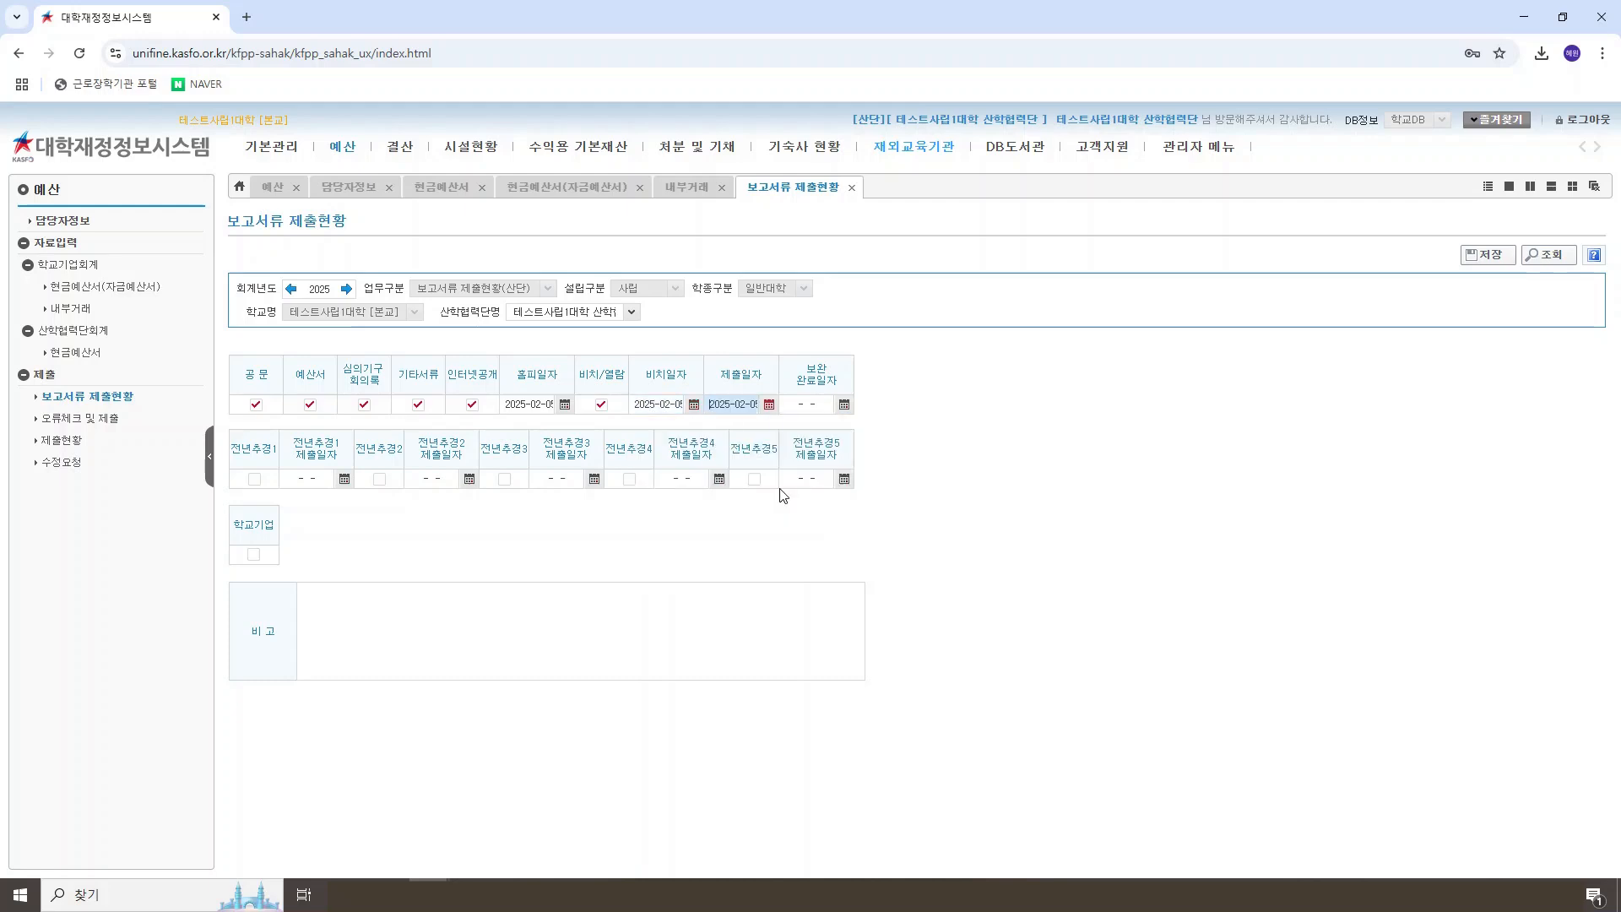
Step: Check 전년추경1 with 제출일자 2025-02-05, check 학교기업, and save the 보고서류 제출현황
{"action": "left_click", "coordinate": [255, 480]}
{"action": "left_click", "coordinate": [344, 479]}
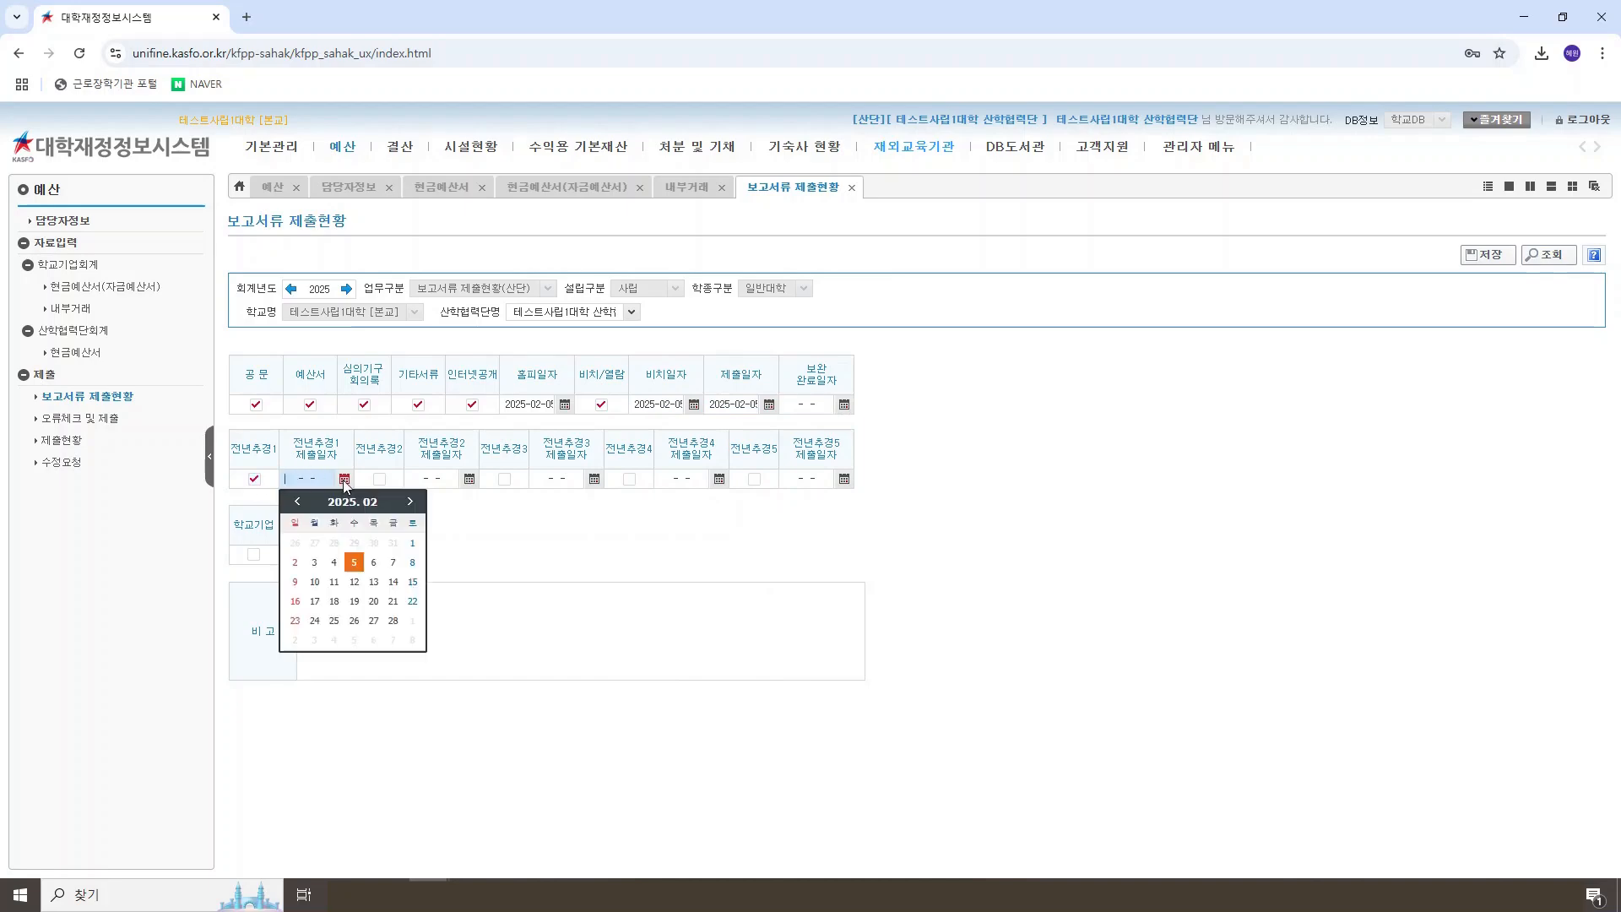
{"action": "left_click", "coordinate": [361, 563]}
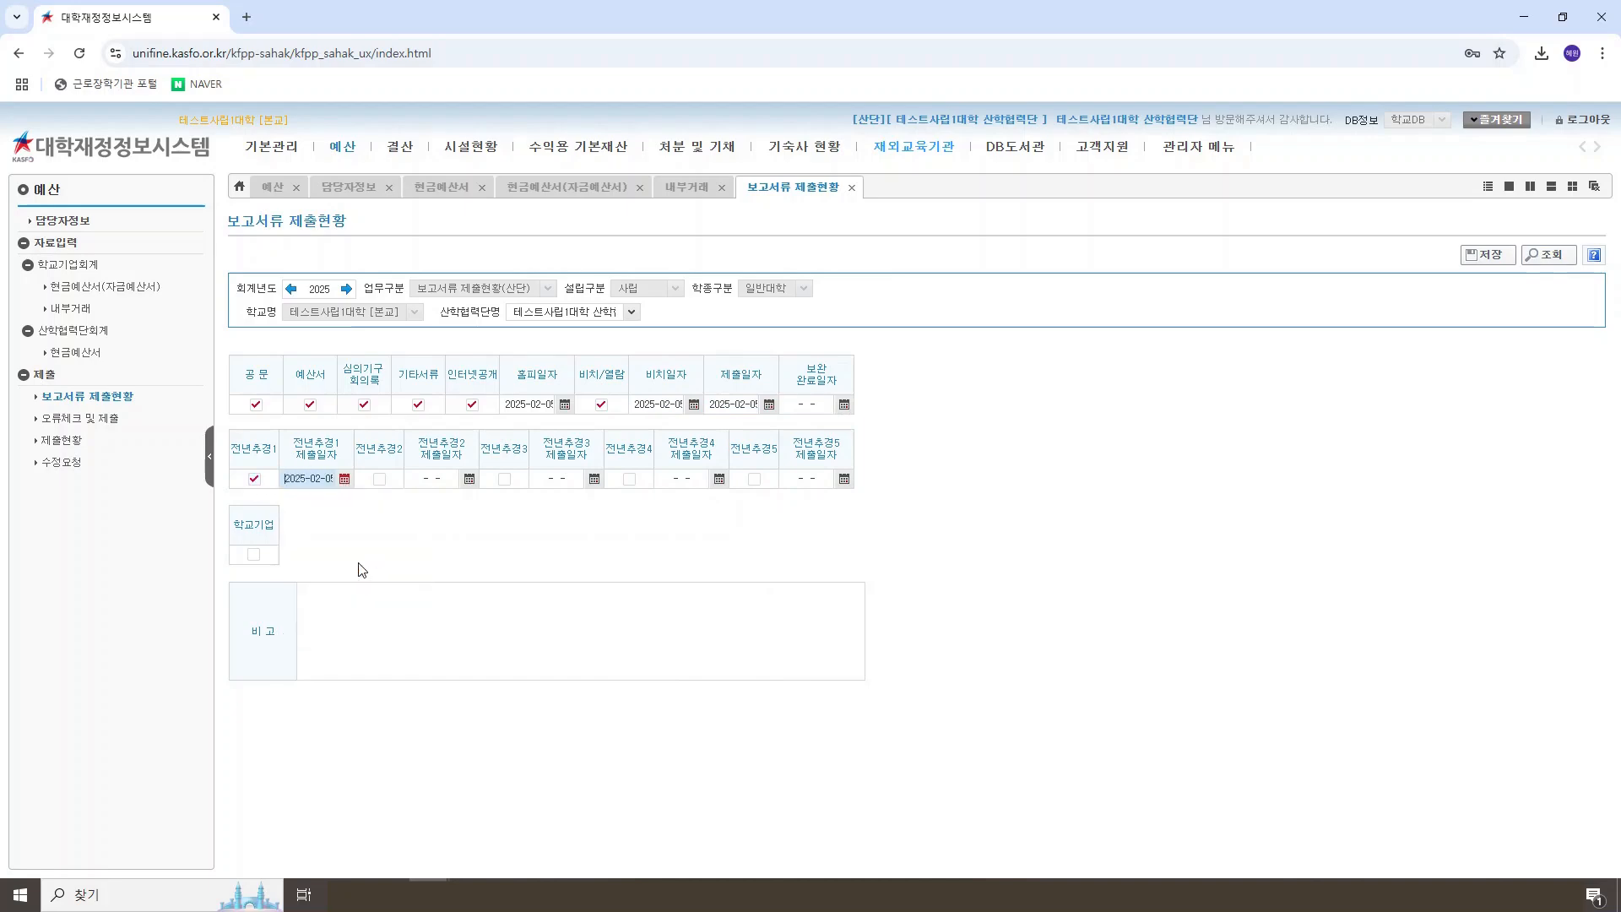
{"action": "left_click", "coordinate": [253, 554]}
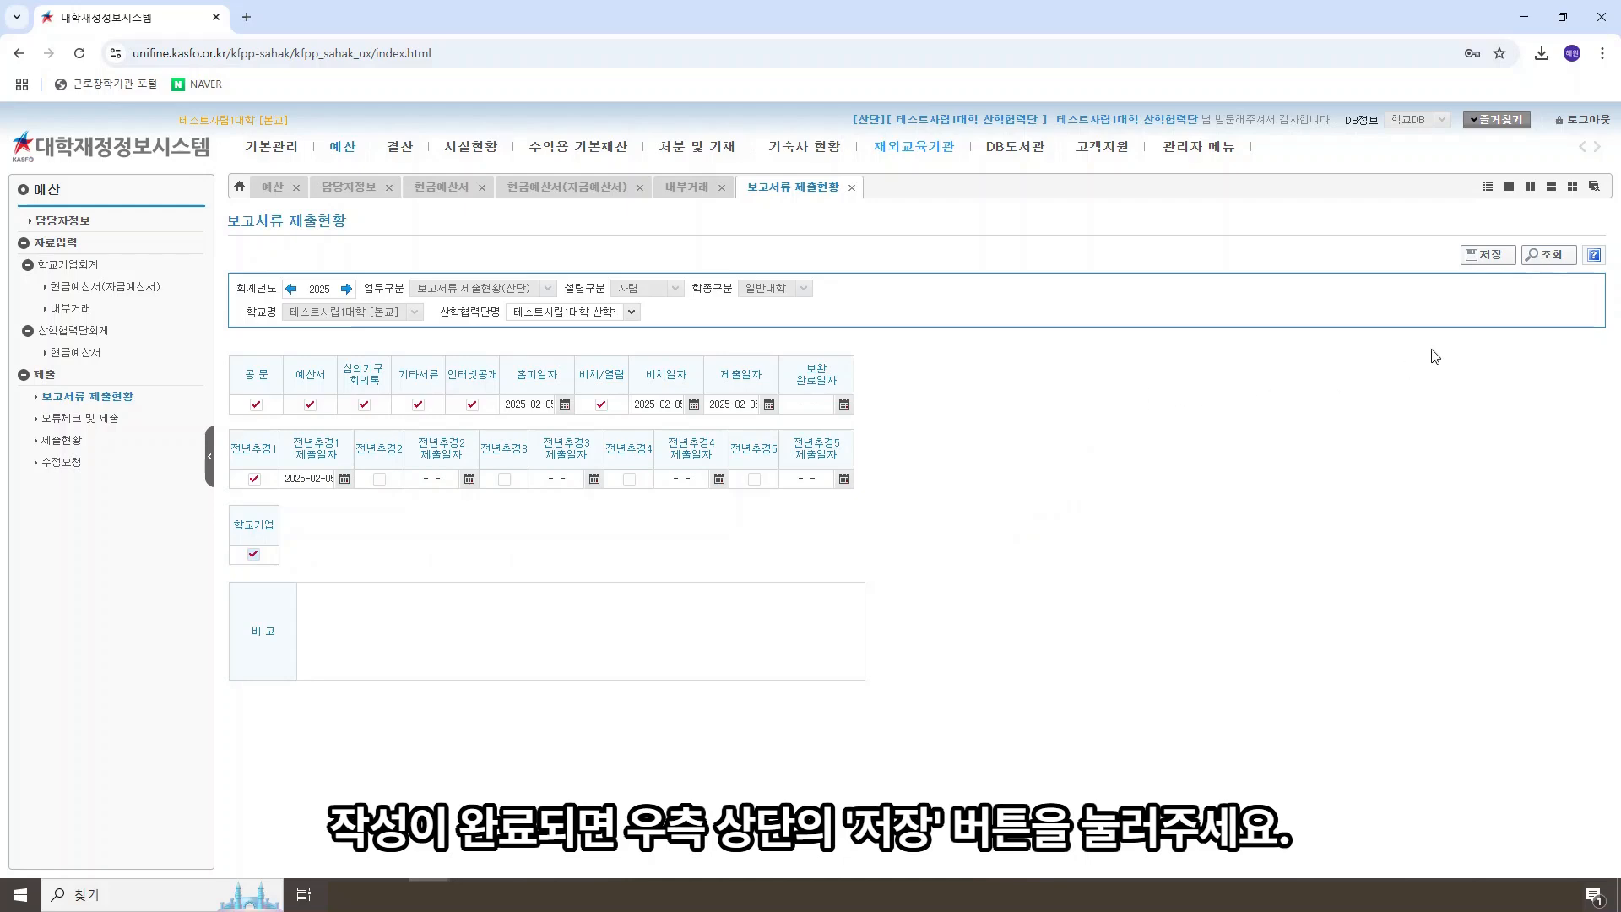
{"action": "left_click", "coordinate": [1479, 256]}
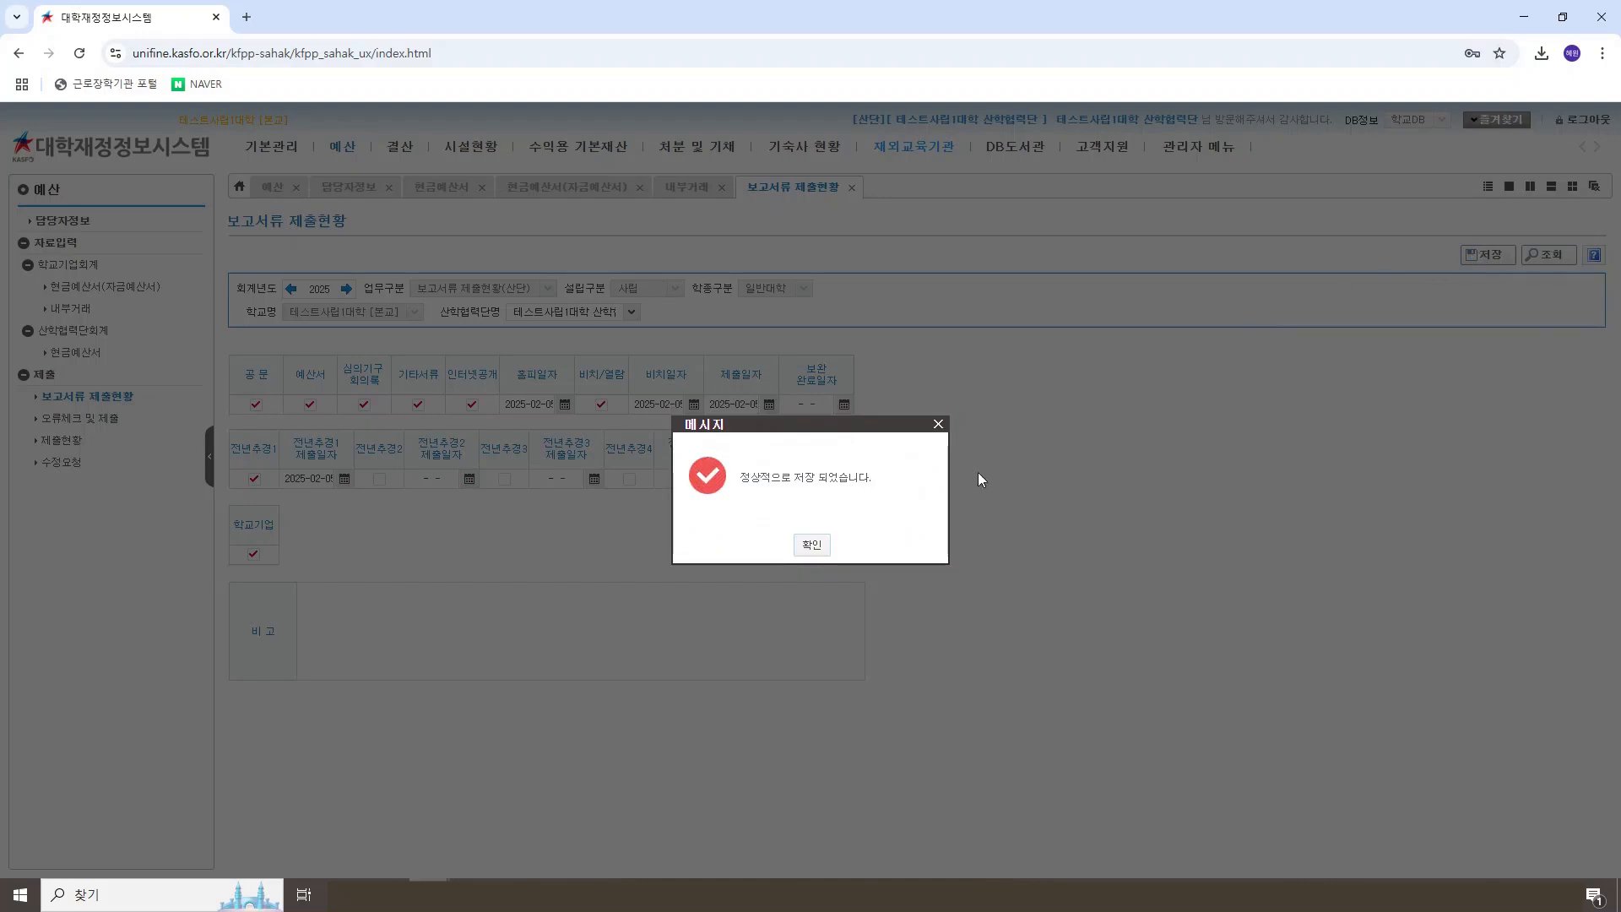
{"action": "left_click", "coordinate": [814, 546]}
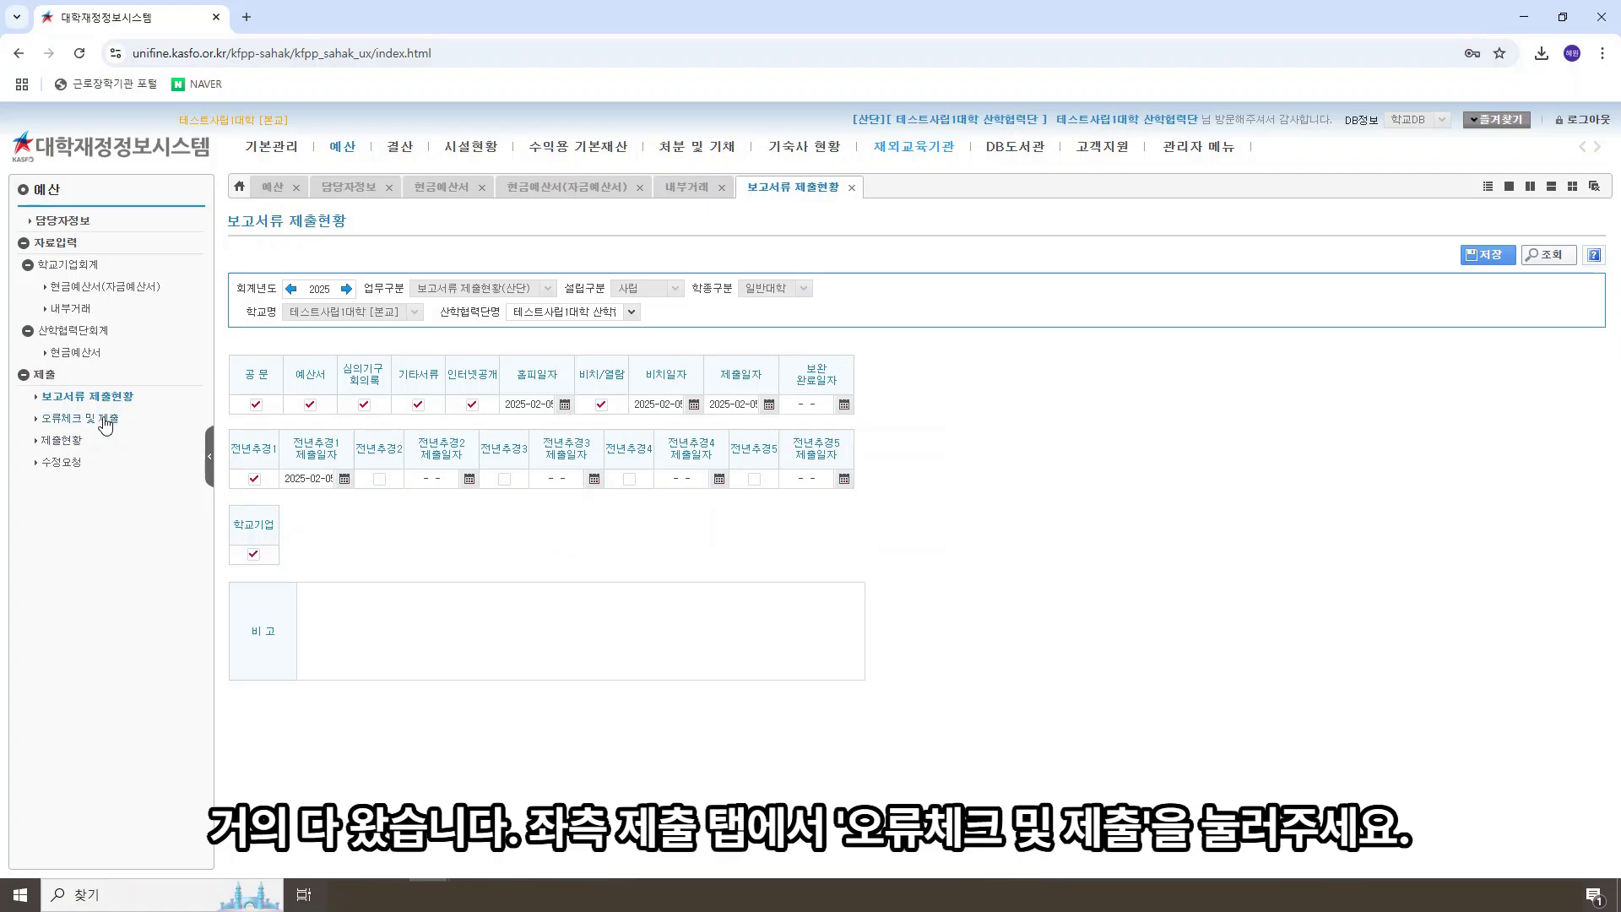
Step: Run 오류체크 for the 2025 산학협력단 budget and submit it, checking both the 원단위 입력 and 전년최종추경예산 confirmation items
{"action": "left_click", "coordinate": [105, 420]}
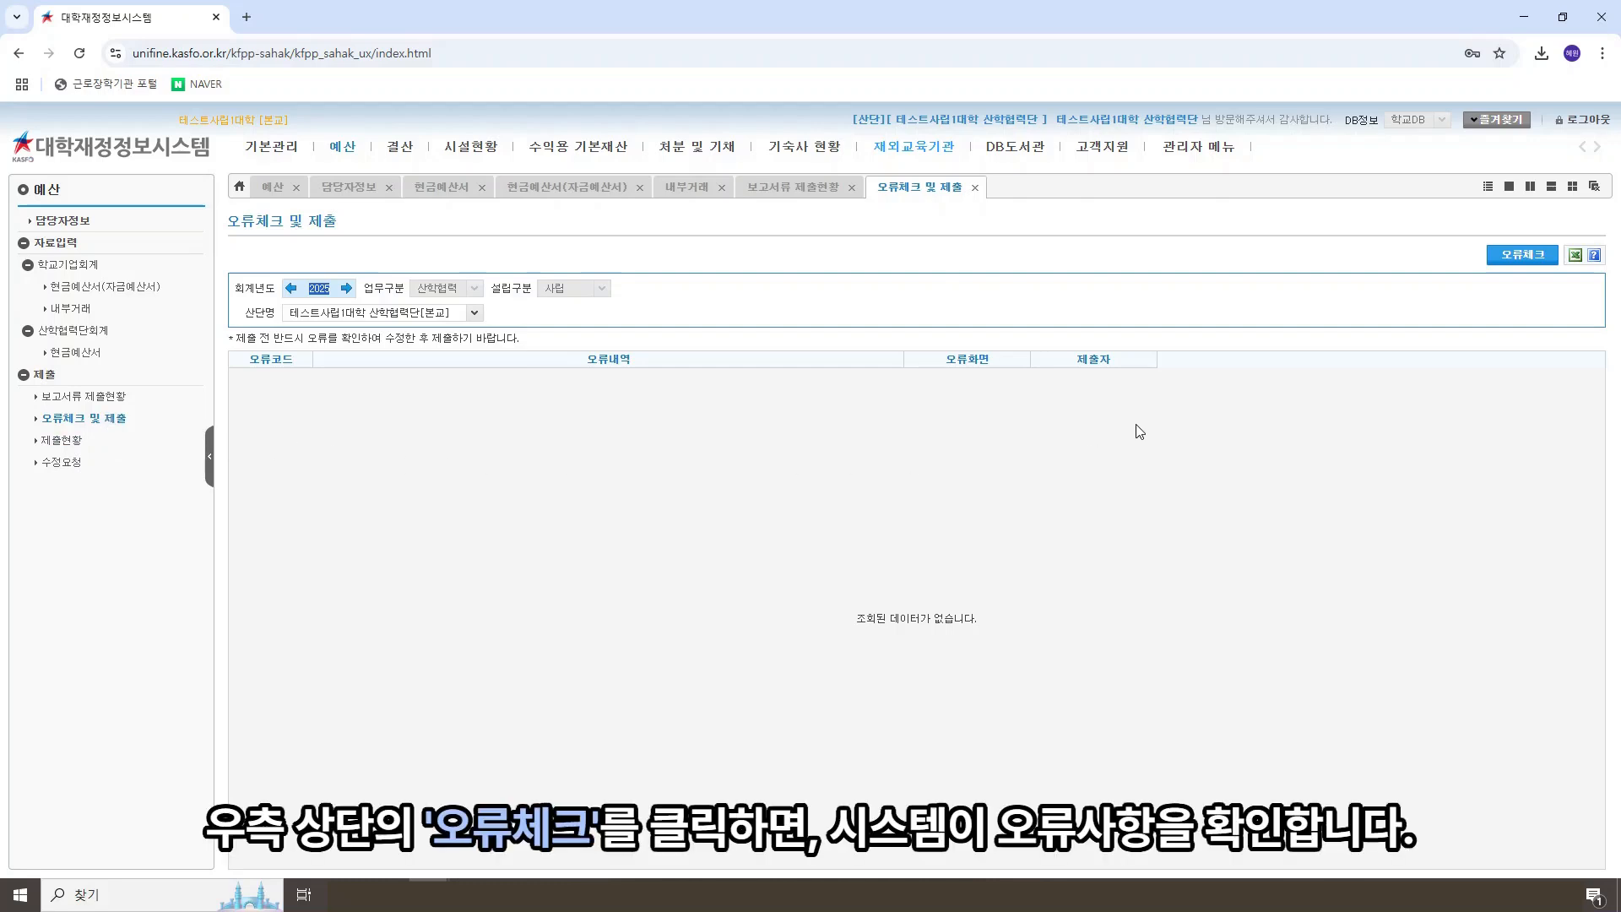
{"action": "left_click", "coordinate": [1530, 257]}
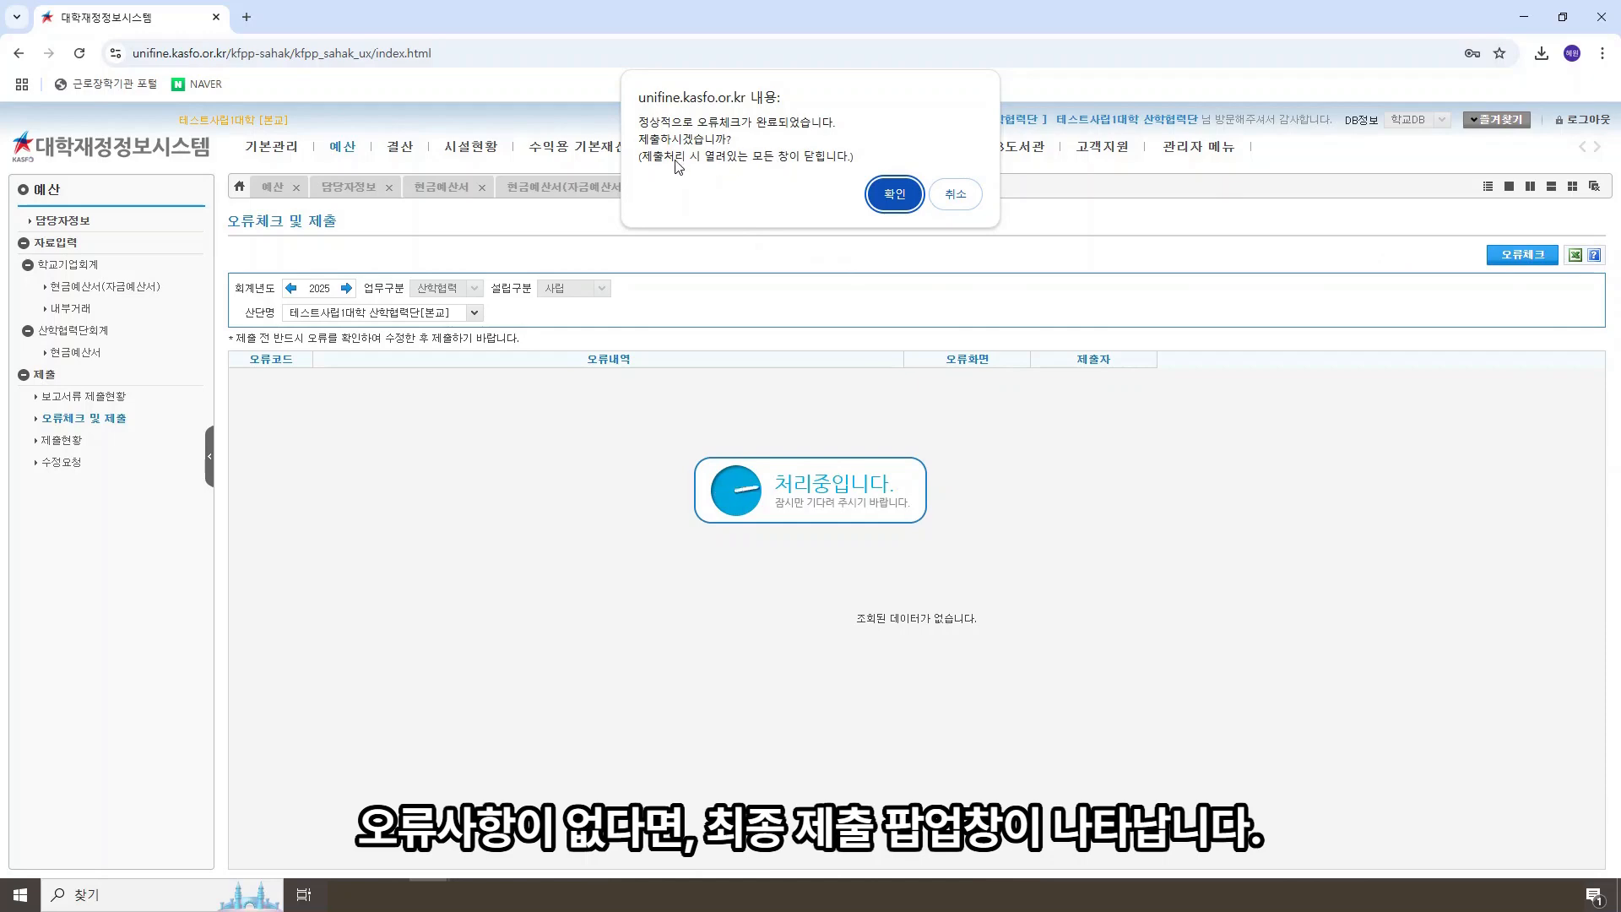
{"action": "left_click", "coordinate": [895, 194]}
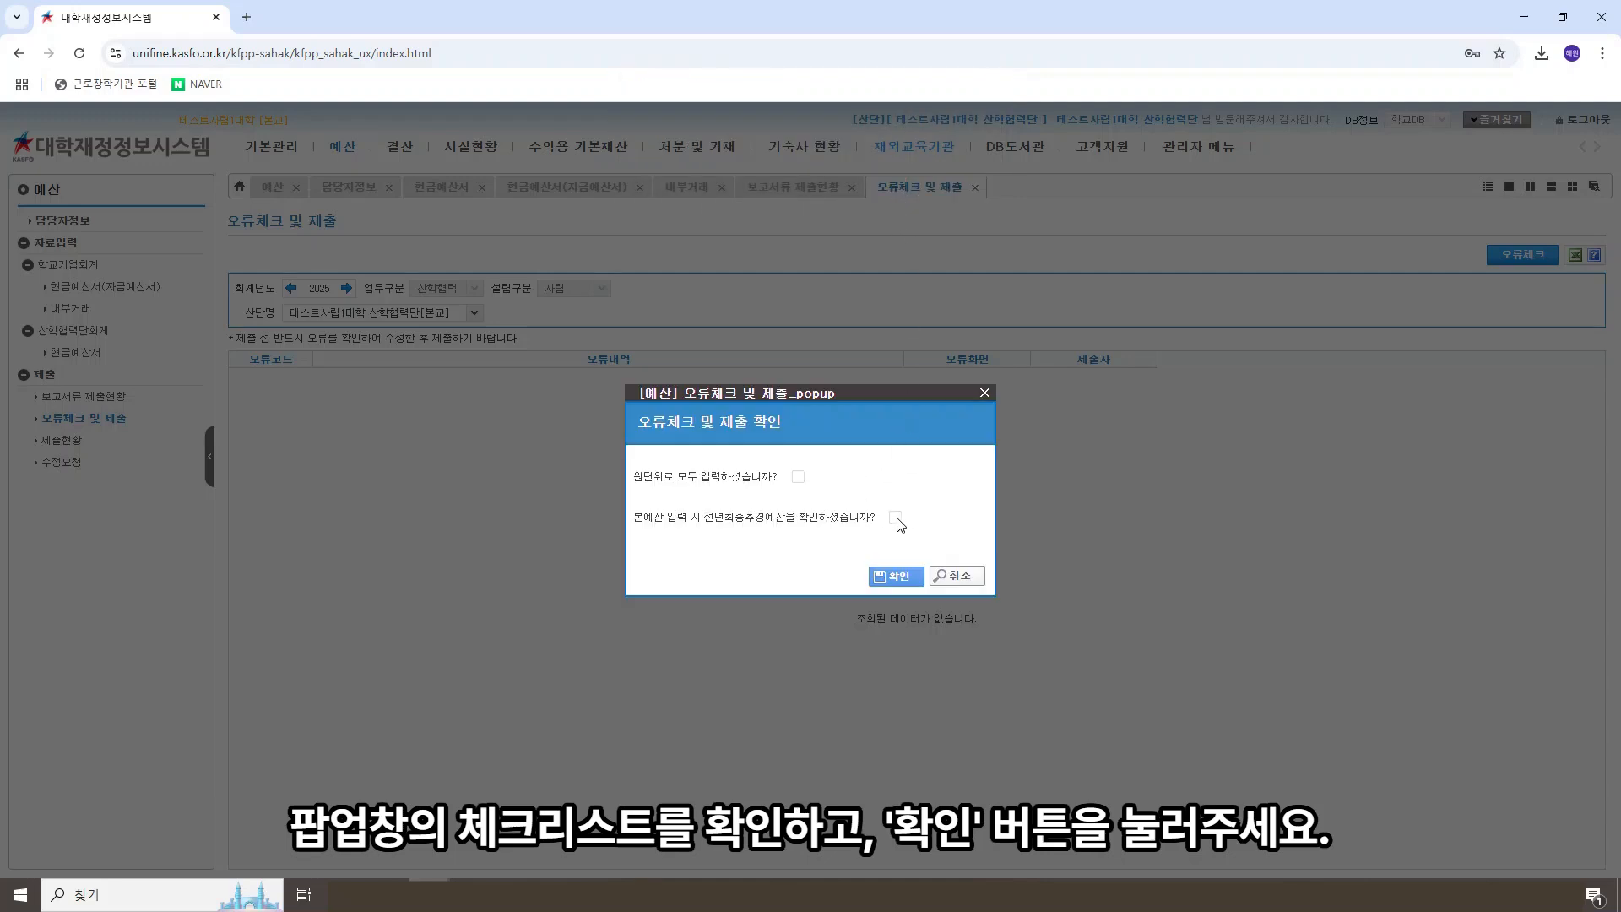
{"action": "left_click", "coordinate": [798, 478]}
{"action": "left_click", "coordinate": [895, 518]}
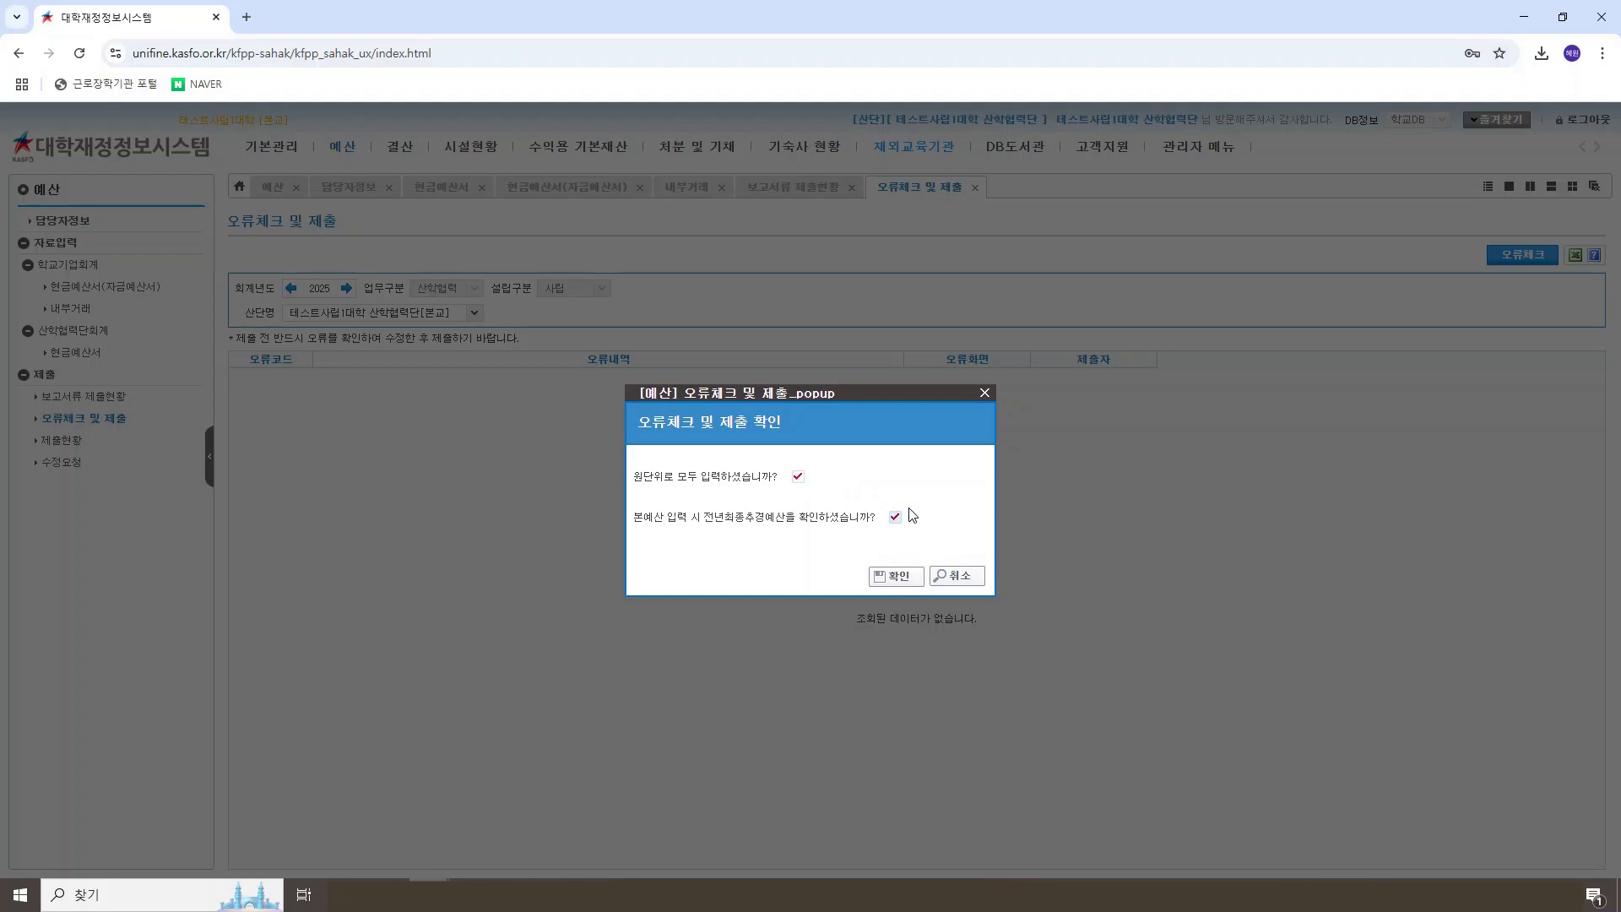
{"action": "left_click", "coordinate": [899, 577]}
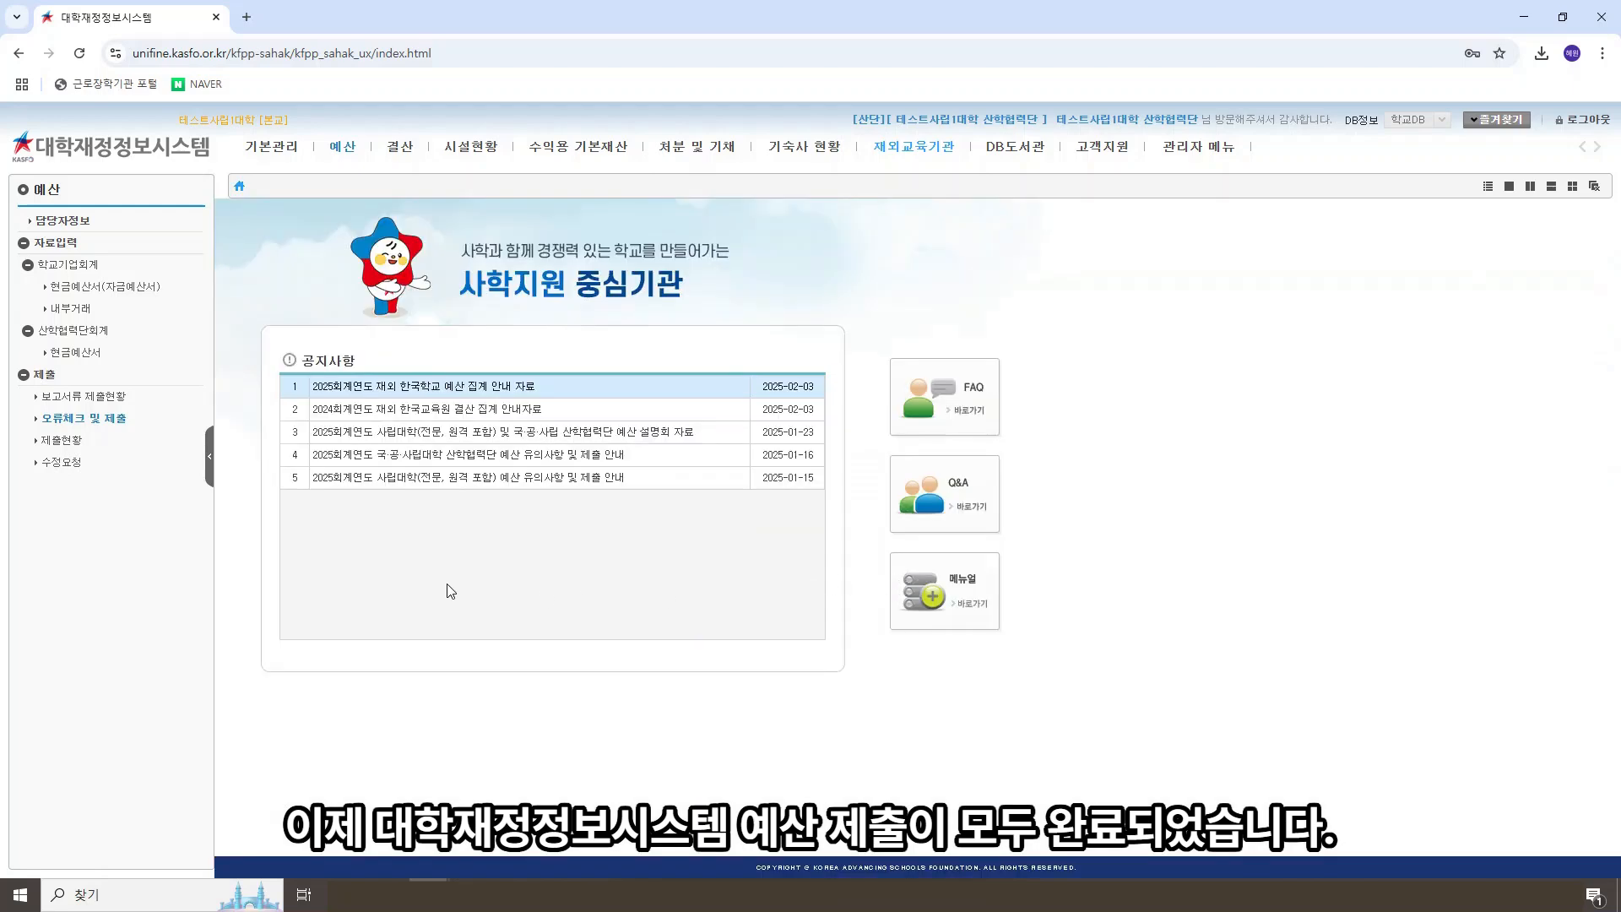
Step: Review the 2025 산학협력단 budget submission in 제출현황, then return to the main page
{"action": "left_click", "coordinate": [74, 441]}
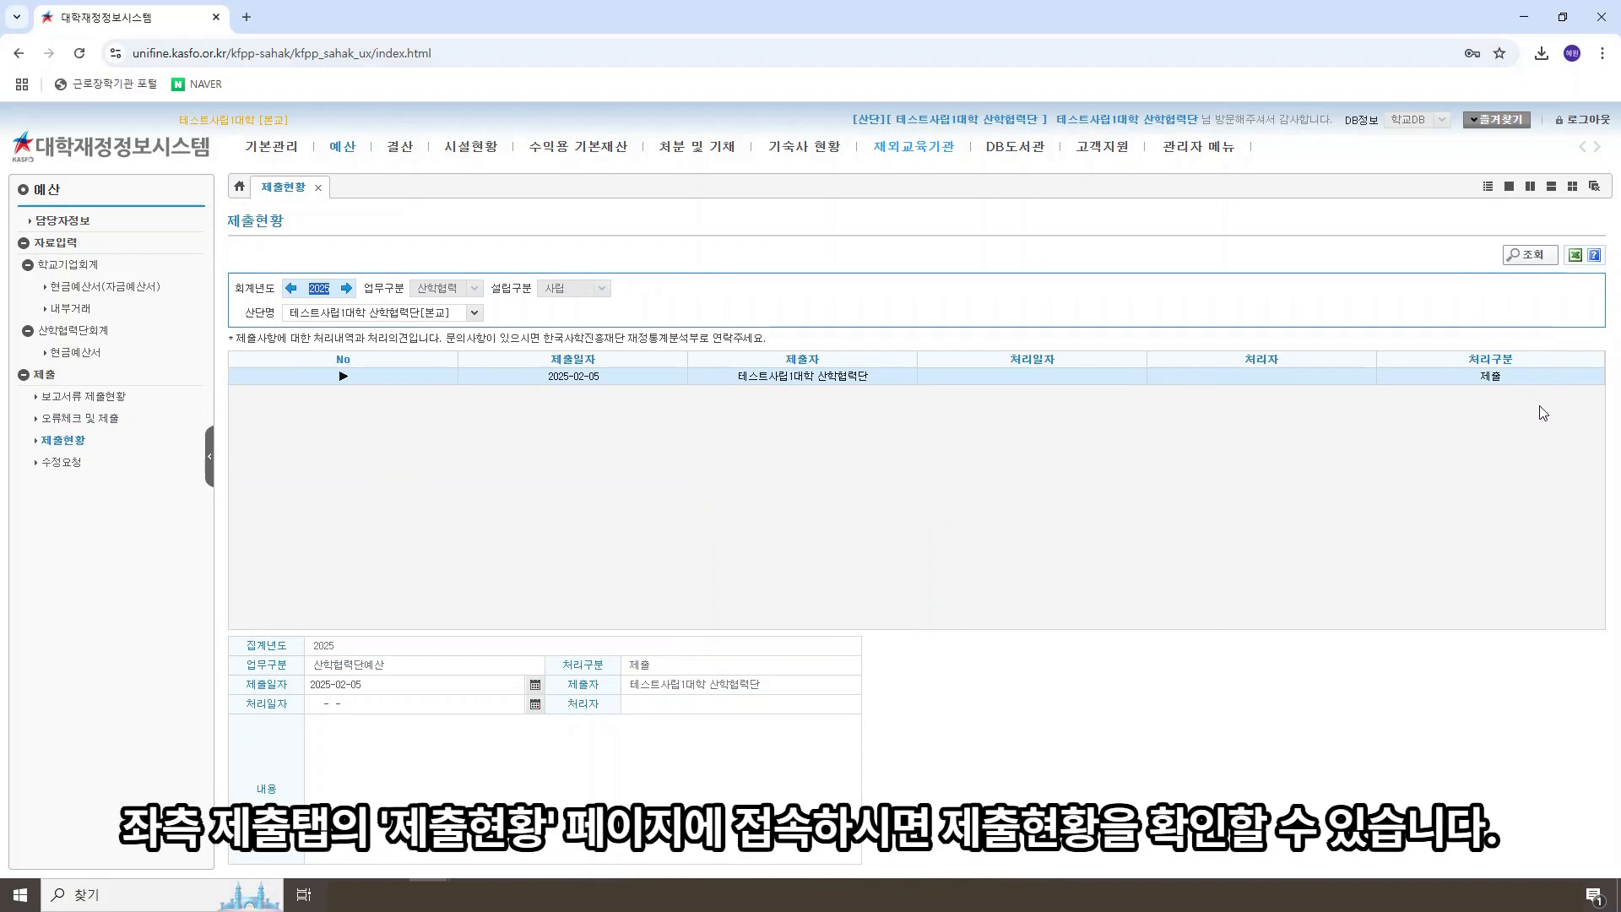
{"action": "left_click", "coordinate": [1434, 446]}
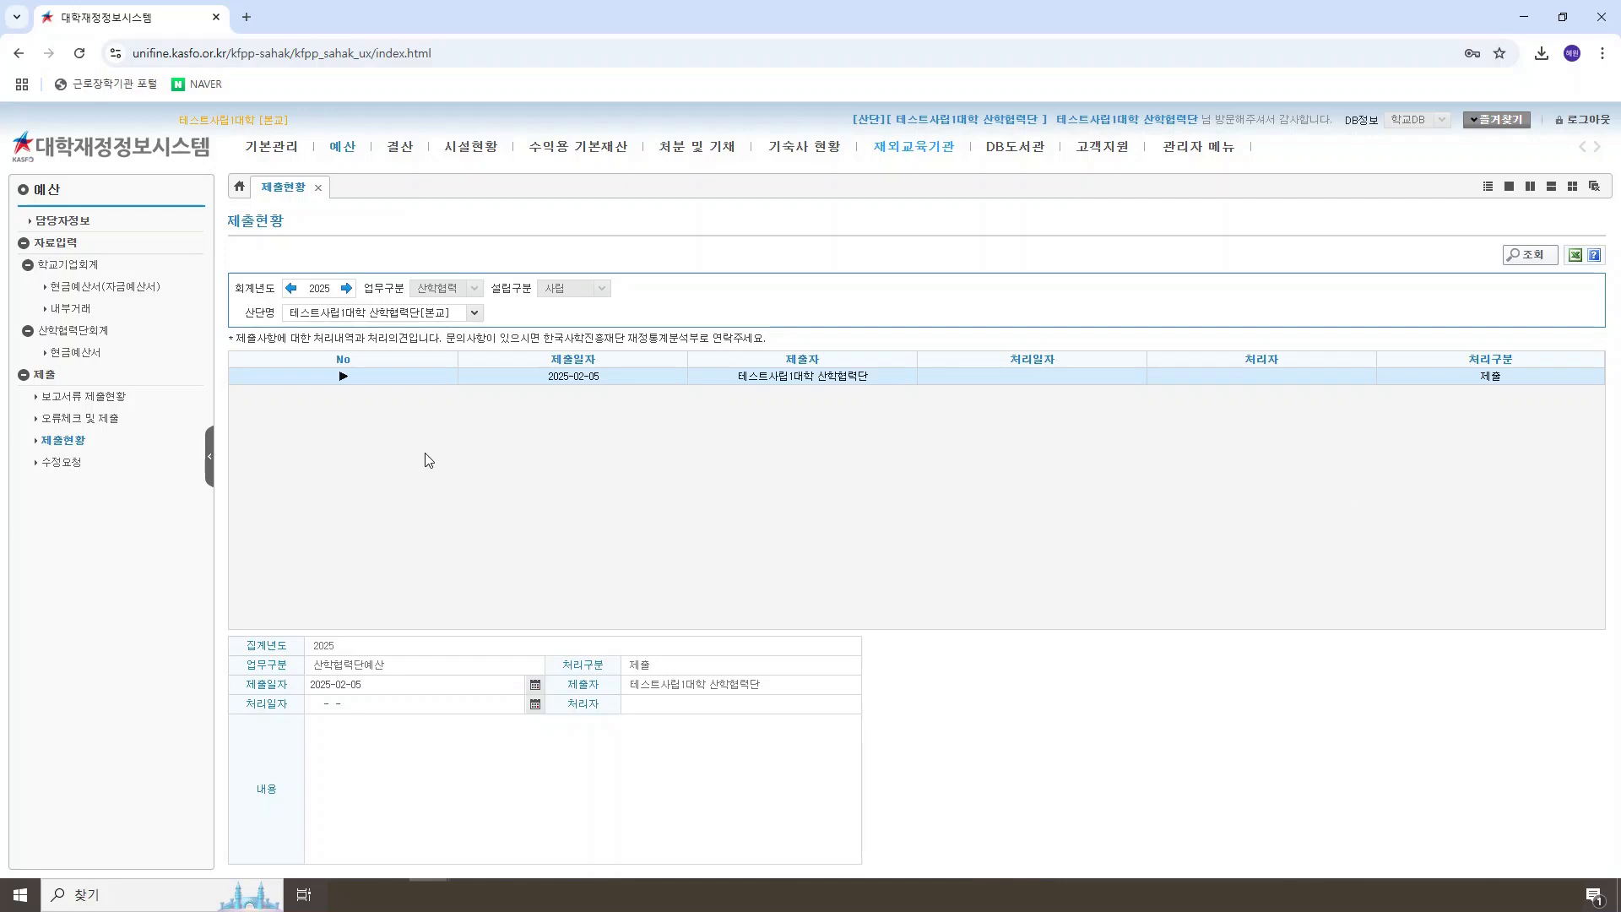
{"action": "left_click", "coordinate": [121, 152]}
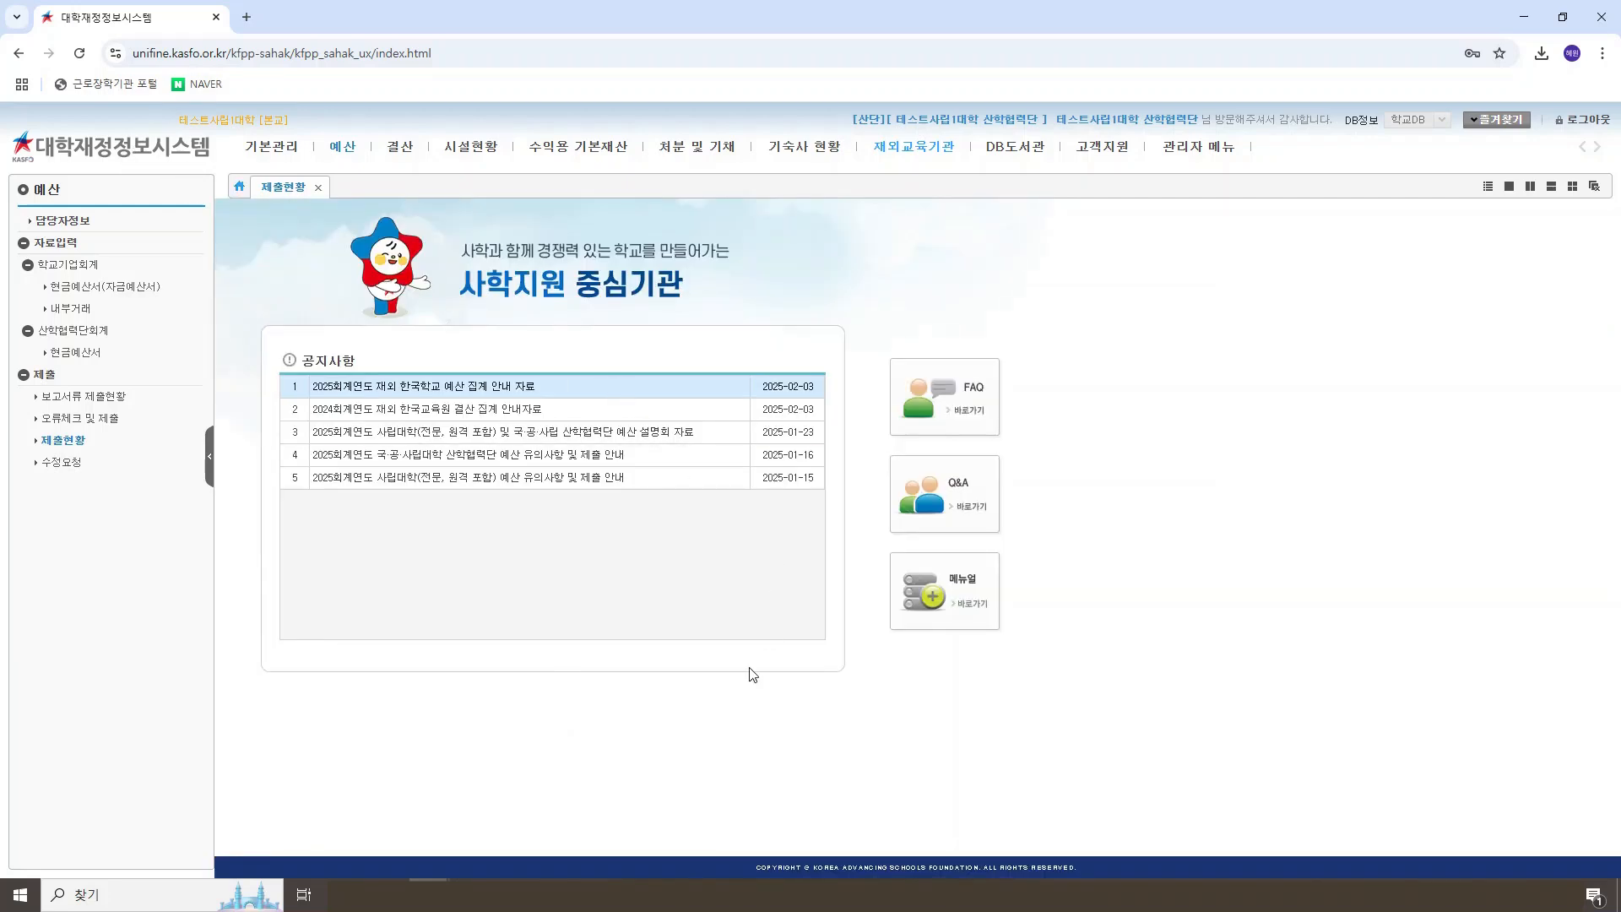